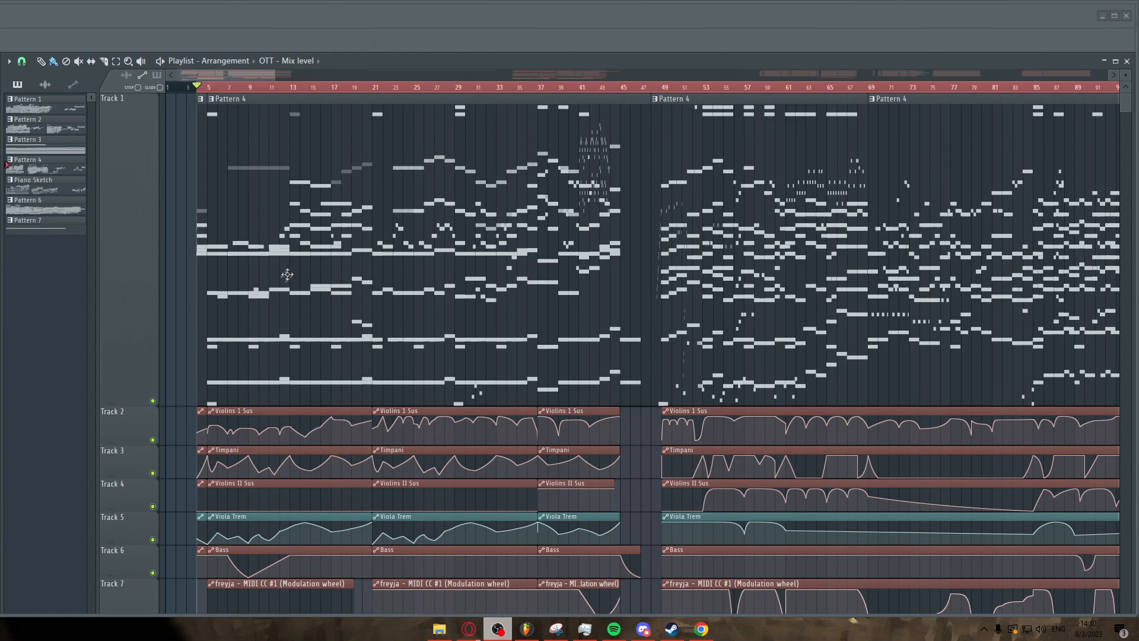
# Zoom and scroll through the playlist arrangement to survey the pattern and automation clips across the tracks.
pyautogui.scroll(5, 220, 288)
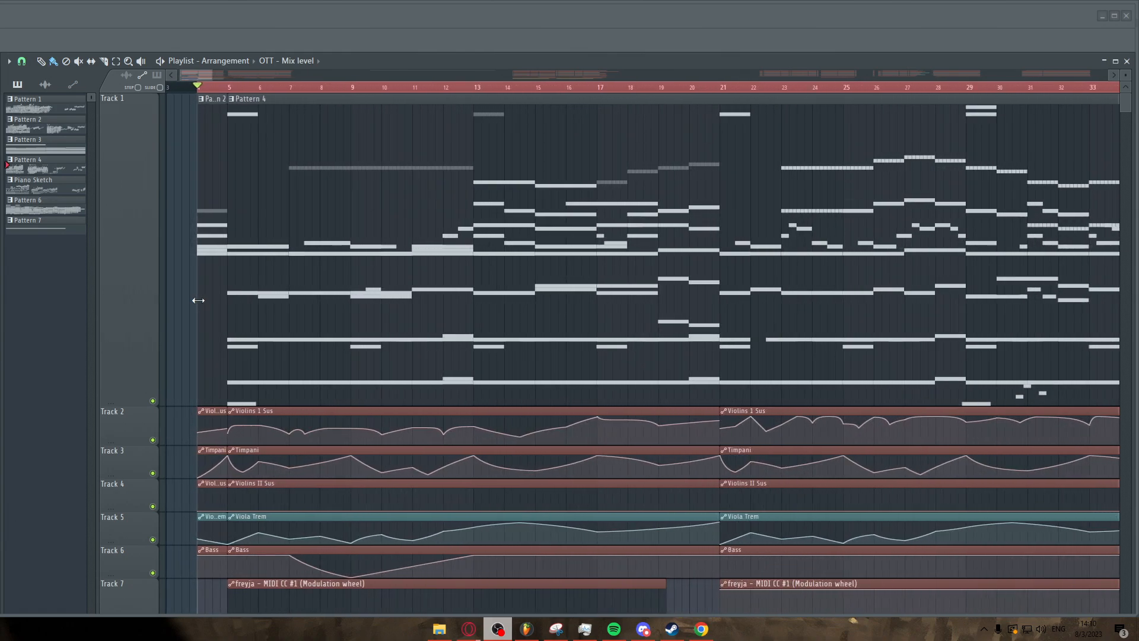
pyautogui.scroll(-3, 198, 300)
pyautogui.scroll(2, 193, 264)
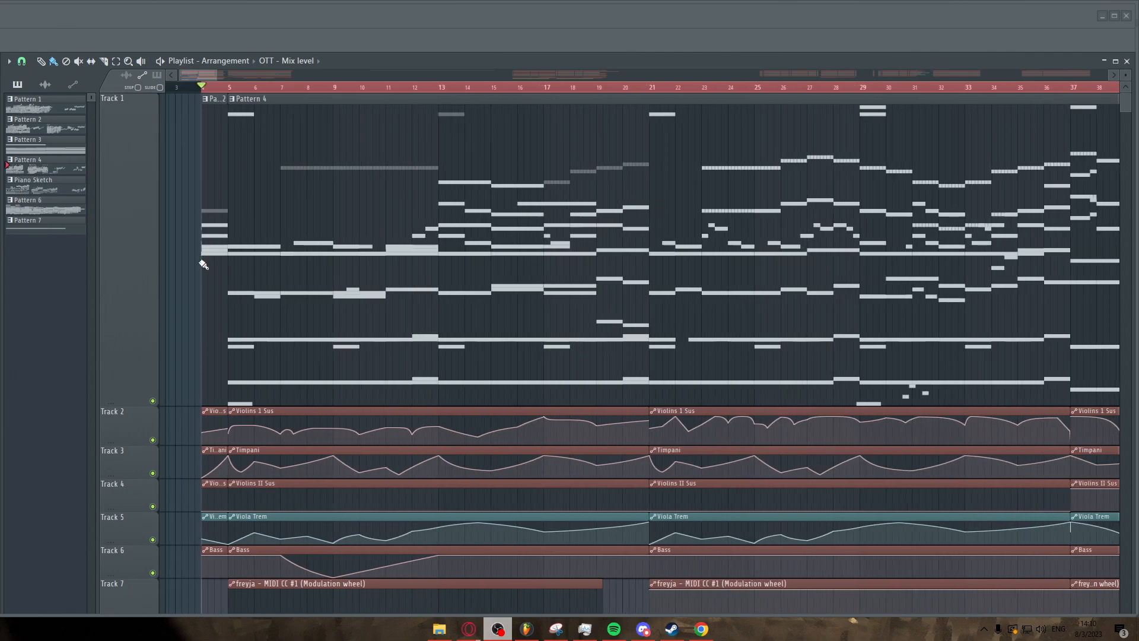
pyautogui.scroll(5, 204, 265)
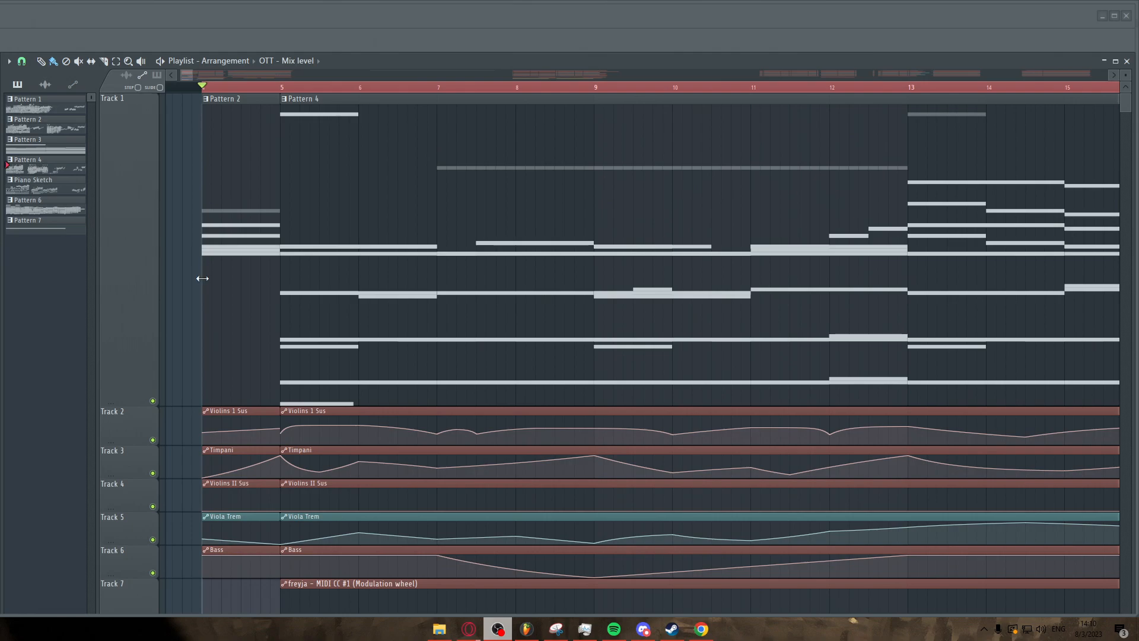
pyautogui.scroll(-6, 202, 278)
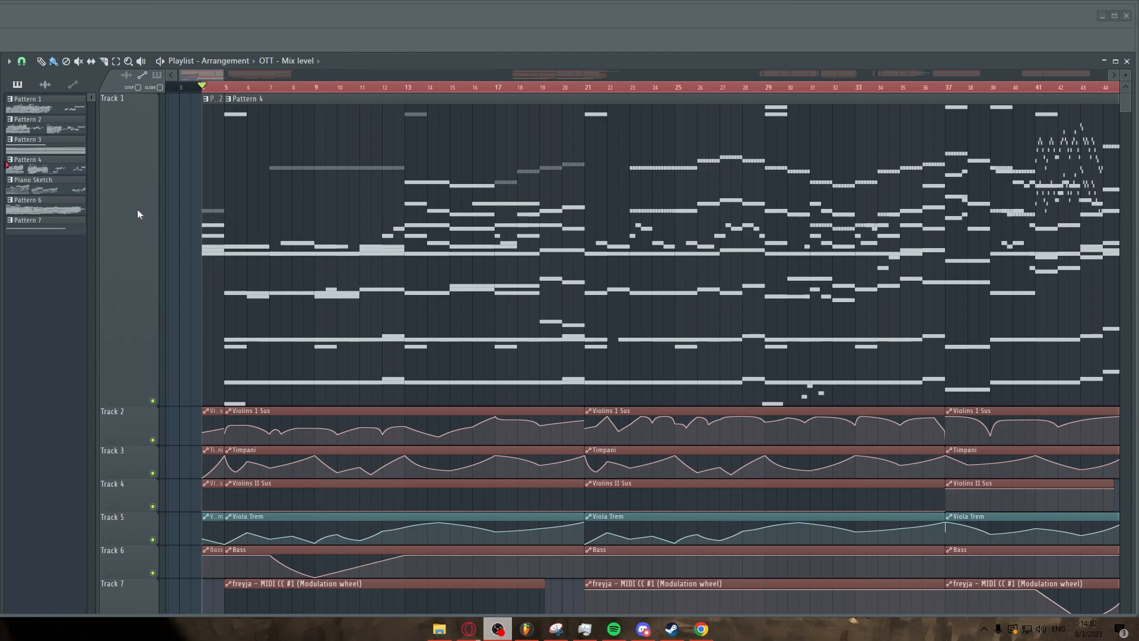
pyautogui.moveTo(206, 74); pyautogui.dragTo(190, 73)
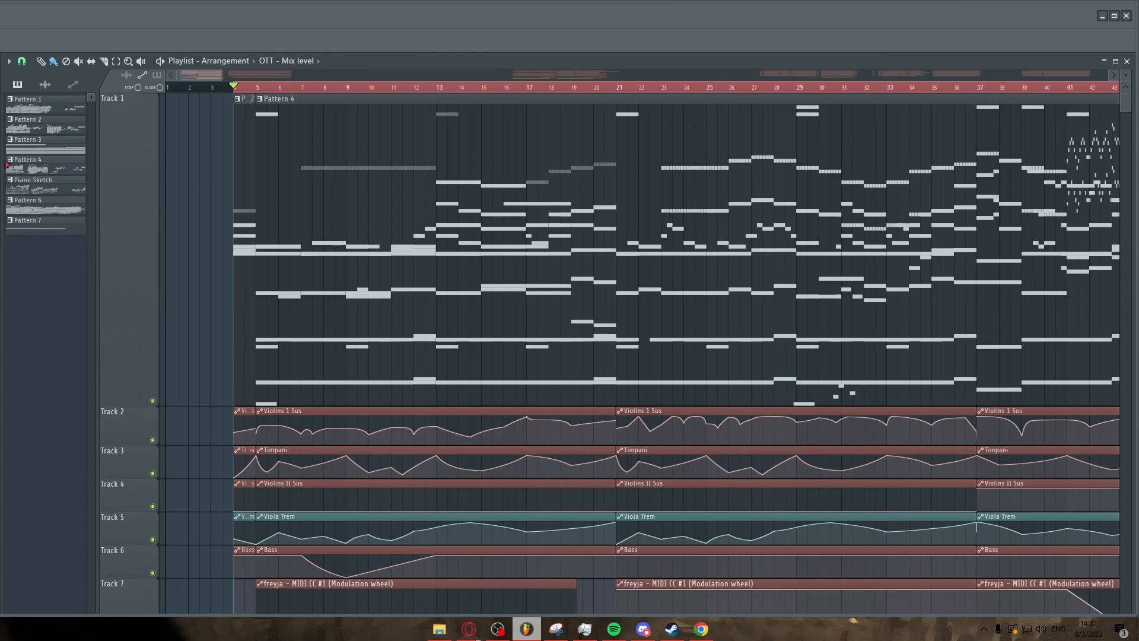
pyautogui.scroll(-10, 244, 240)
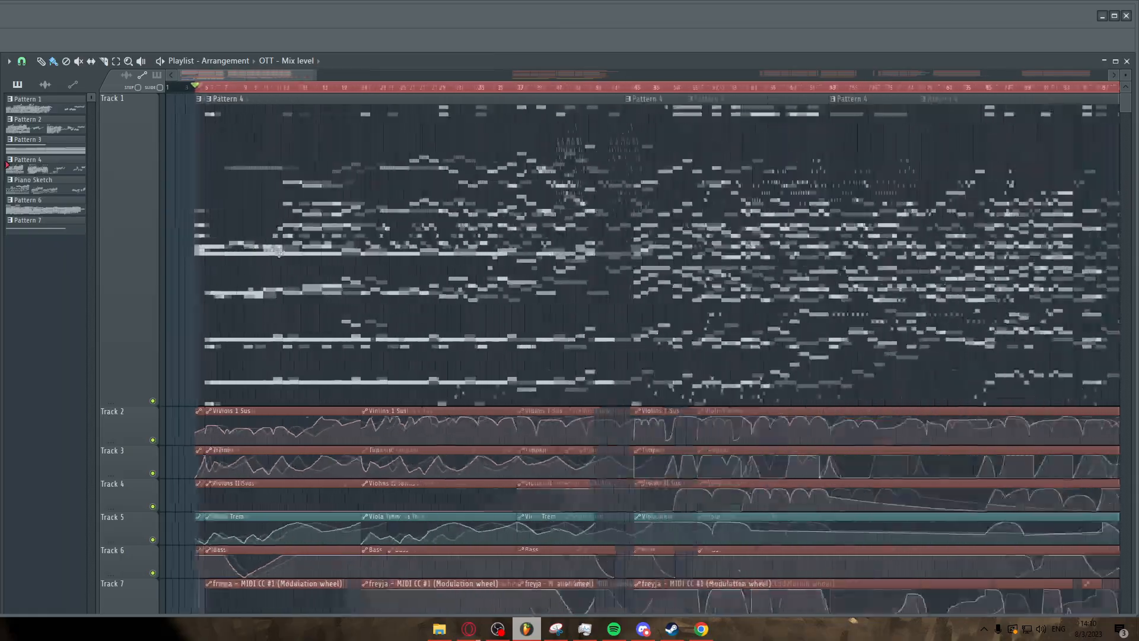
pyautogui.scroll(3, 563, 415)
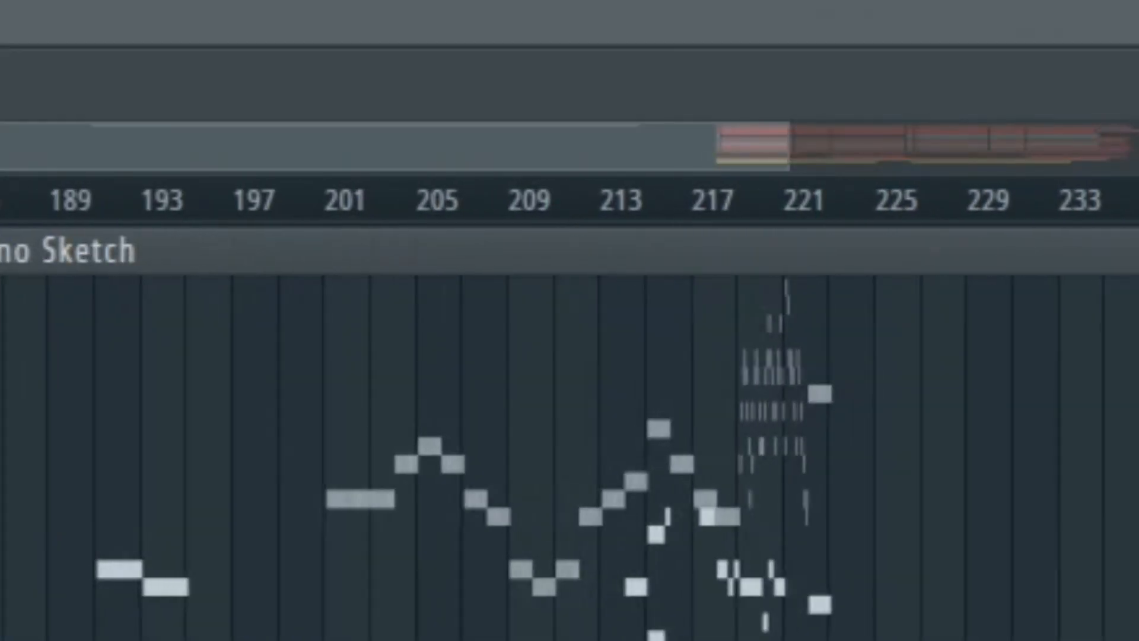
pyautogui.scroll(3, 404, 238)
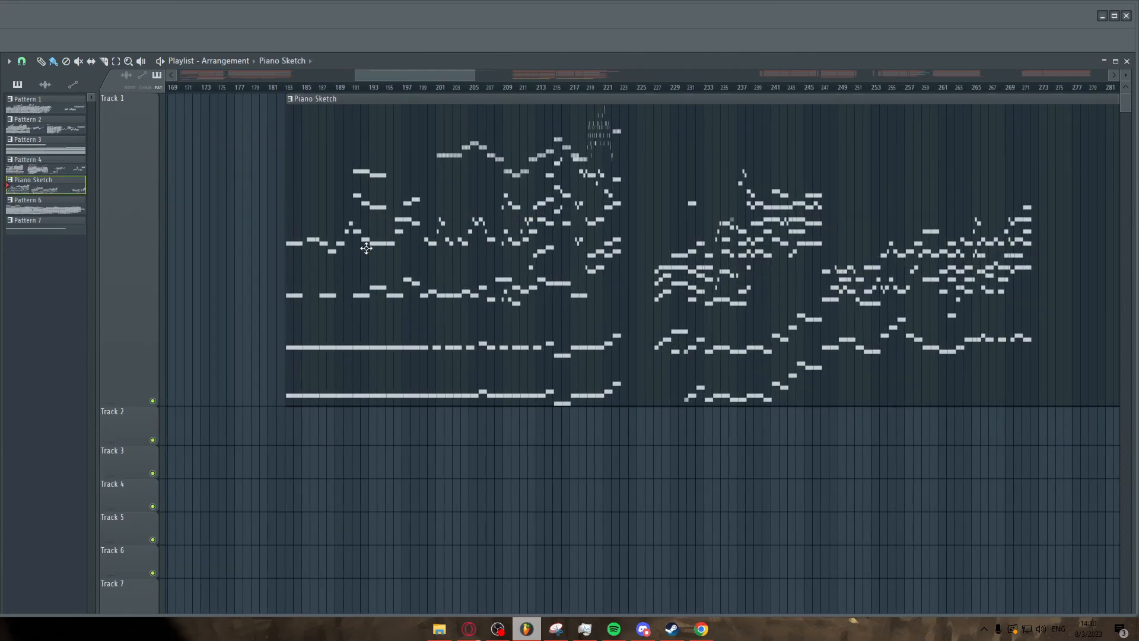
# Open the Piano Sketch clip in the piano roll and enlarge the piano roll window.
pyautogui.doubleClick(366, 248)
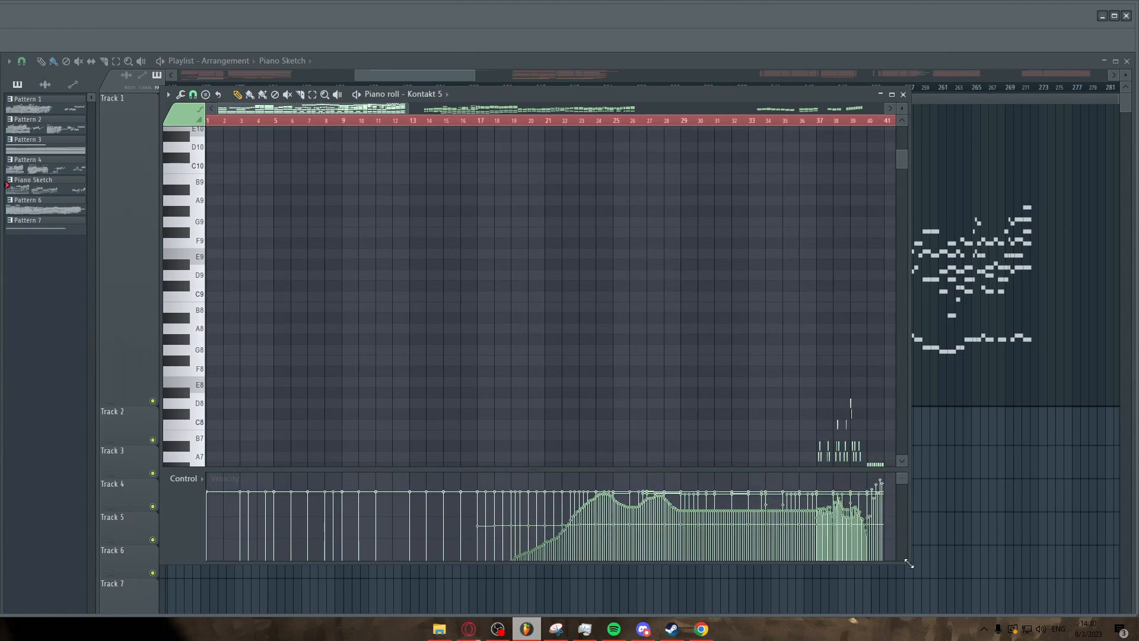
pyautogui.moveTo(909, 564); pyautogui.dragTo(1008, 598)
pyautogui.scroll(-5, 455, 363)
pyautogui.scroll(-6, 448, 361)
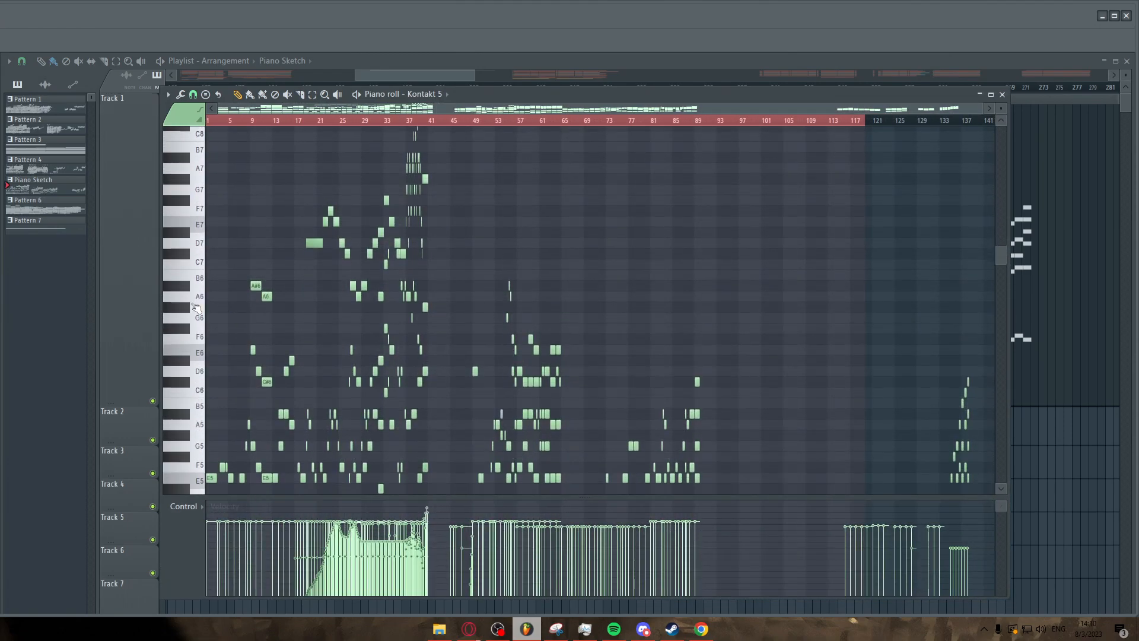
pyautogui.scroll(-6, 198, 309)
pyautogui.scroll(2, 208, 309)
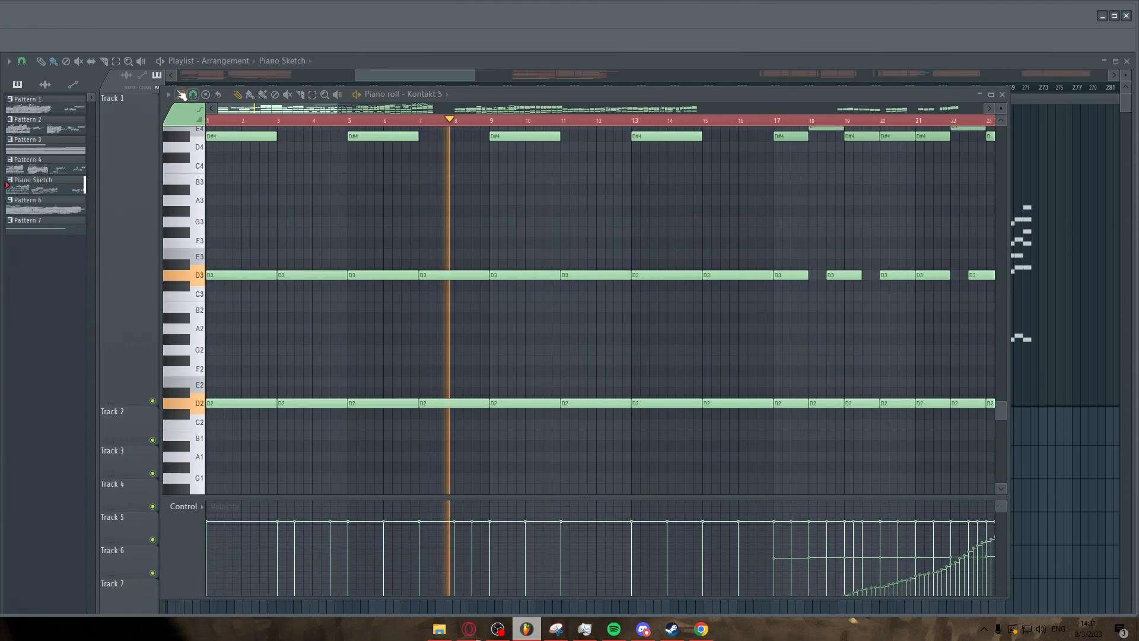
# Set the piano roll's scale highlighting root note to D.
pyautogui.click(172, 94)
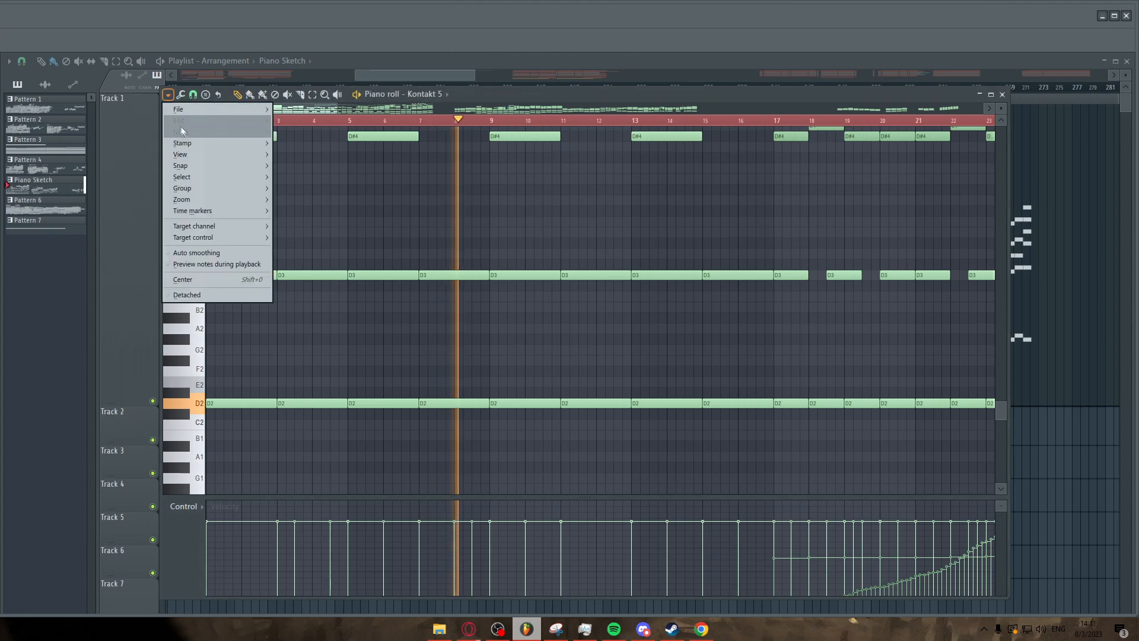
pyautogui.moveTo(201, 155)
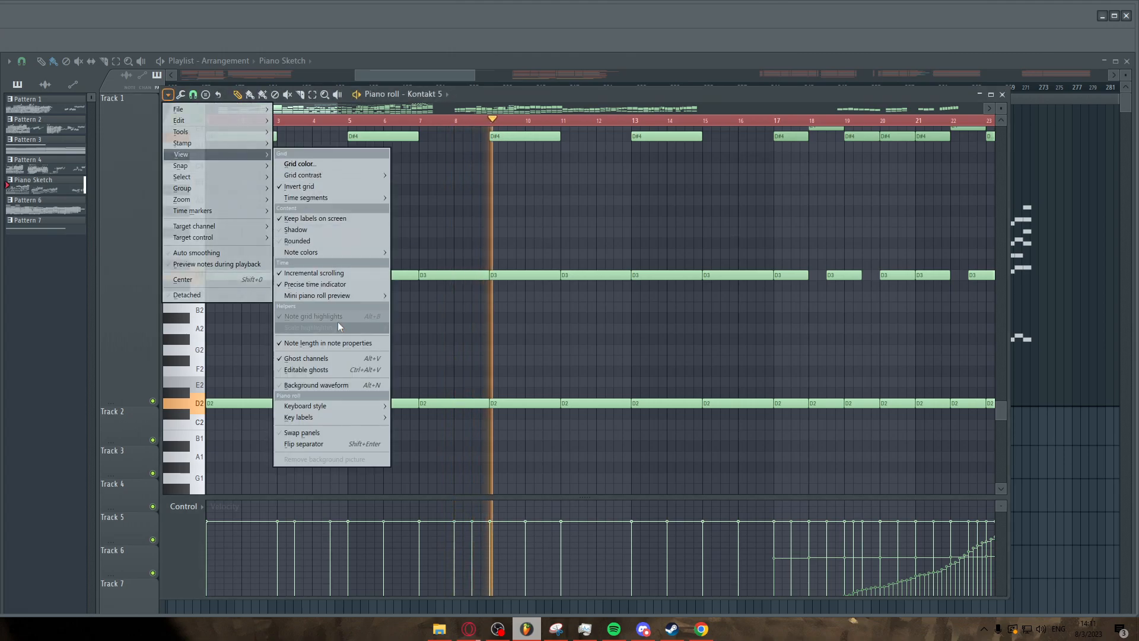
pyautogui.moveTo(338, 328)
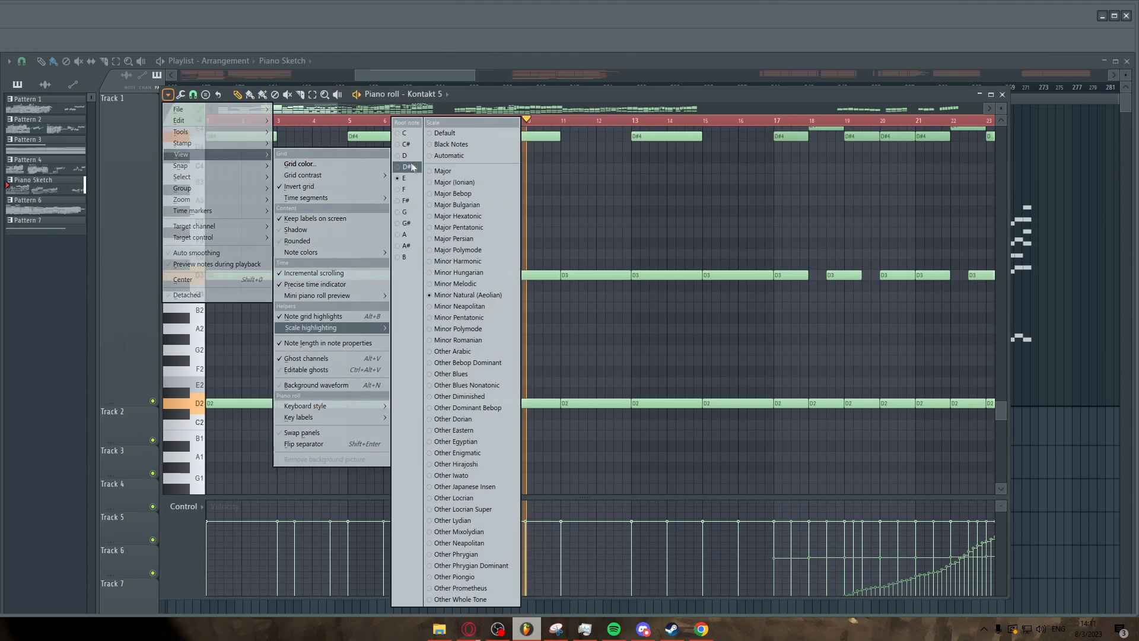
pyautogui.click(408, 156)
pyautogui.scroll(3, 385, 312)
pyautogui.scroll(-2, 415, 306)
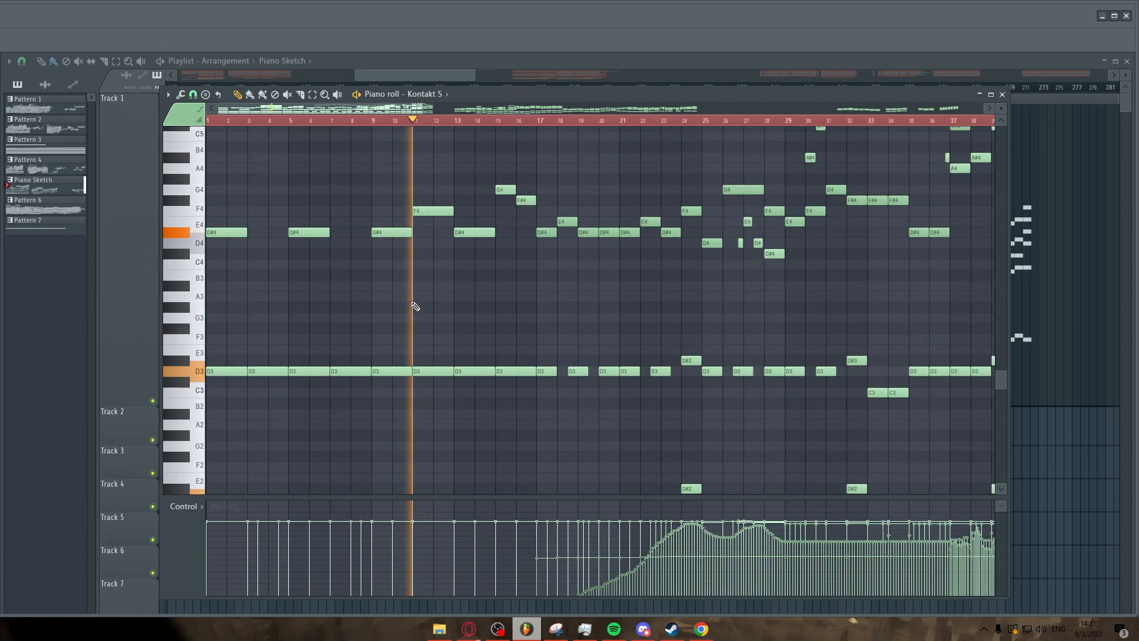
# Scroll and zoom through the Piano Sketch notes in the piano roll during playback.
pyautogui.scroll(-4, 448, 335)
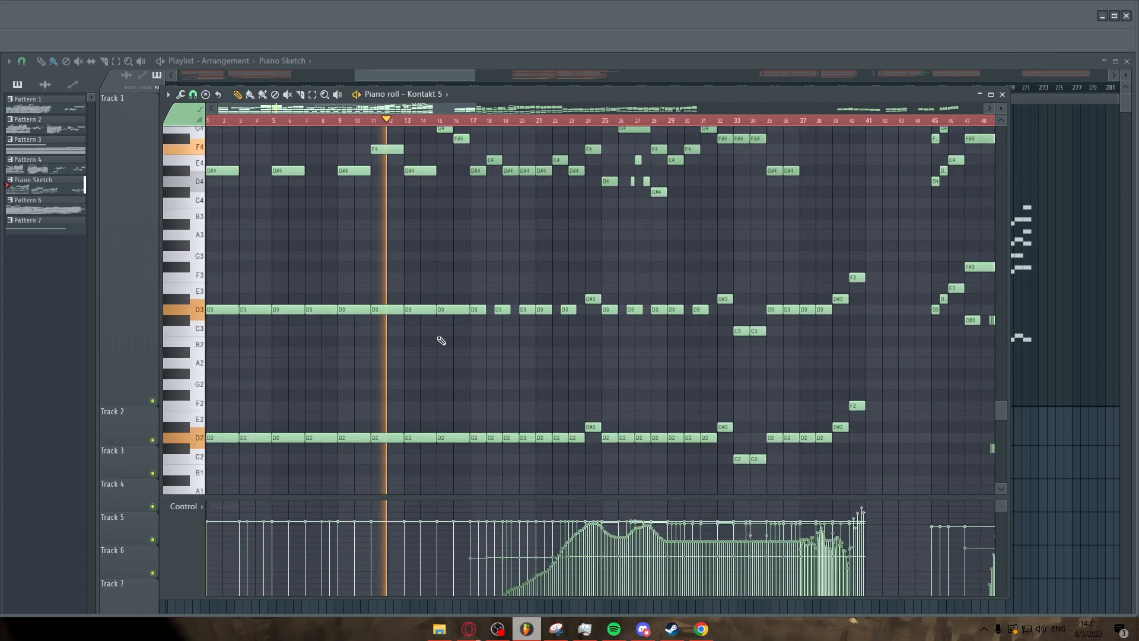
pyautogui.scroll(9, 391, 338)
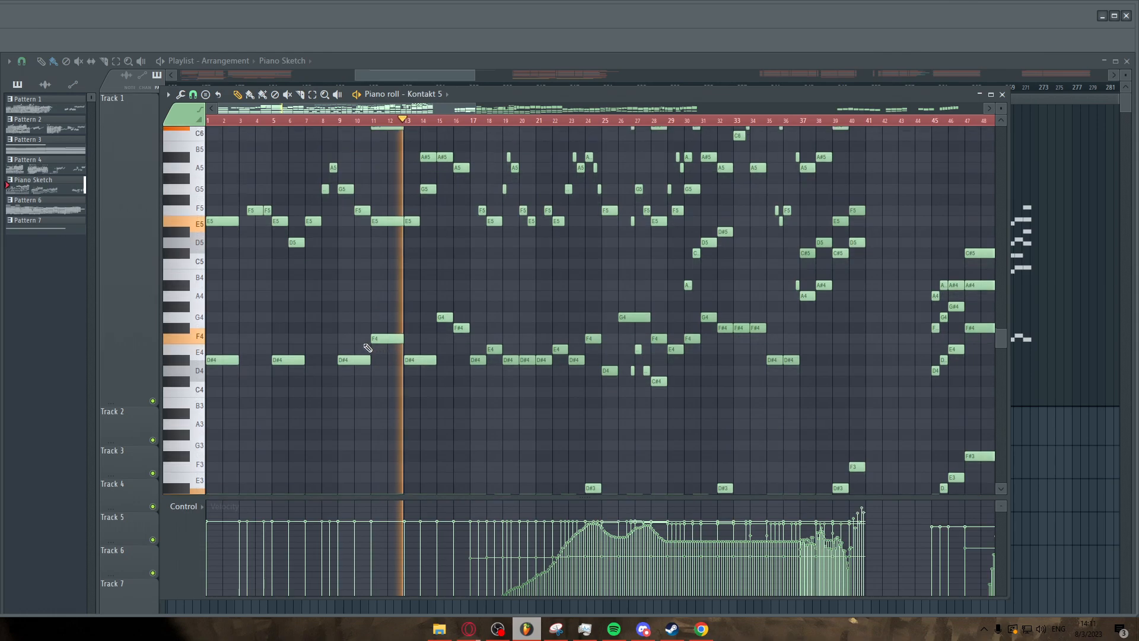
pyautogui.scroll(1, 386, 348)
pyautogui.scroll(3, 457, 343)
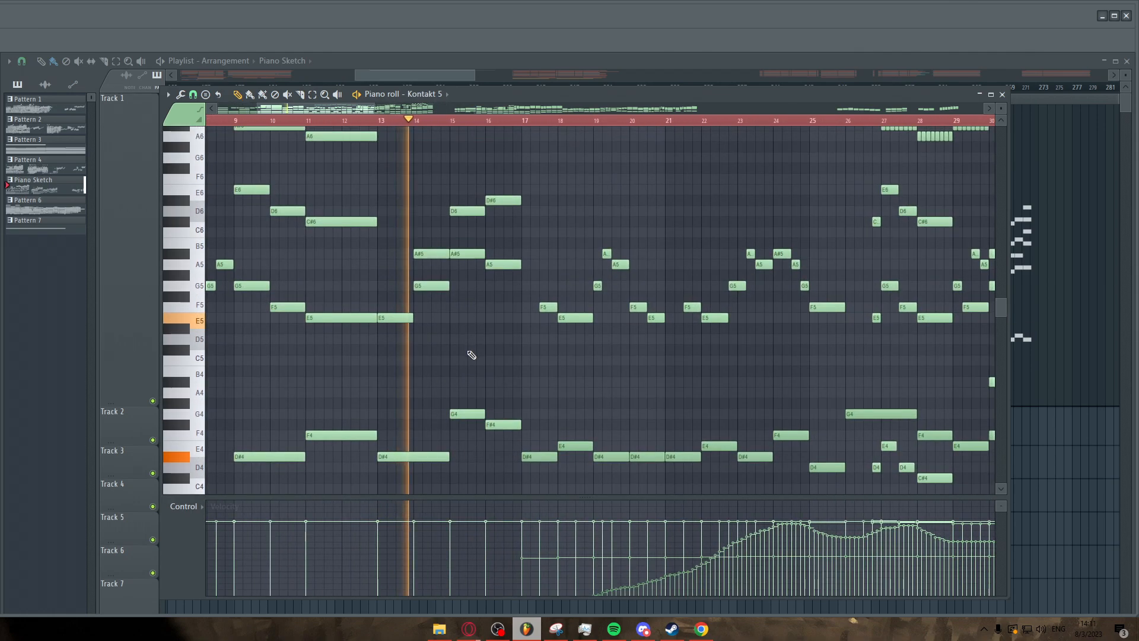
pyautogui.scroll(1, 484, 352)
pyautogui.scroll(1, 469, 356)
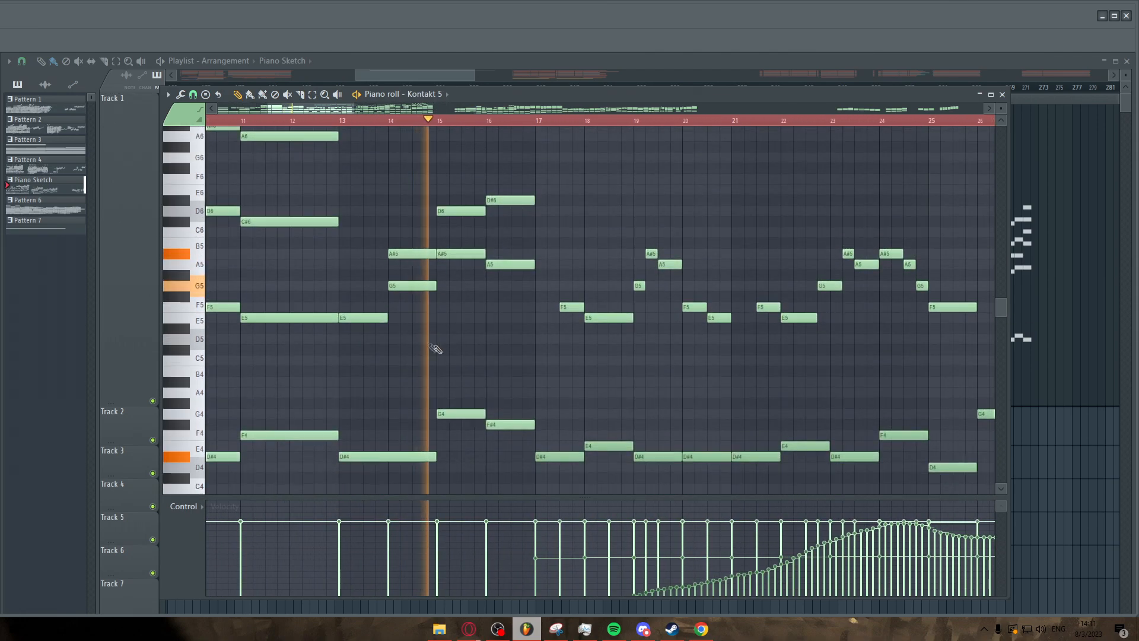
pyautogui.scroll(3, 514, 344)
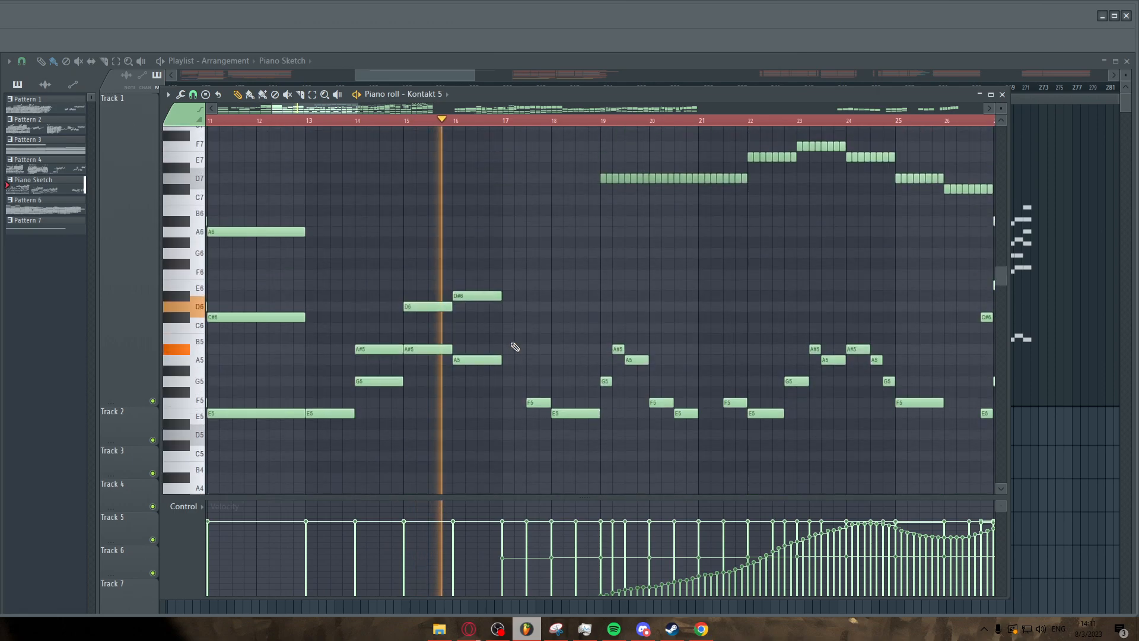
pyautogui.scroll(-1, 499, 383)
pyautogui.scroll(-3, 482, 378)
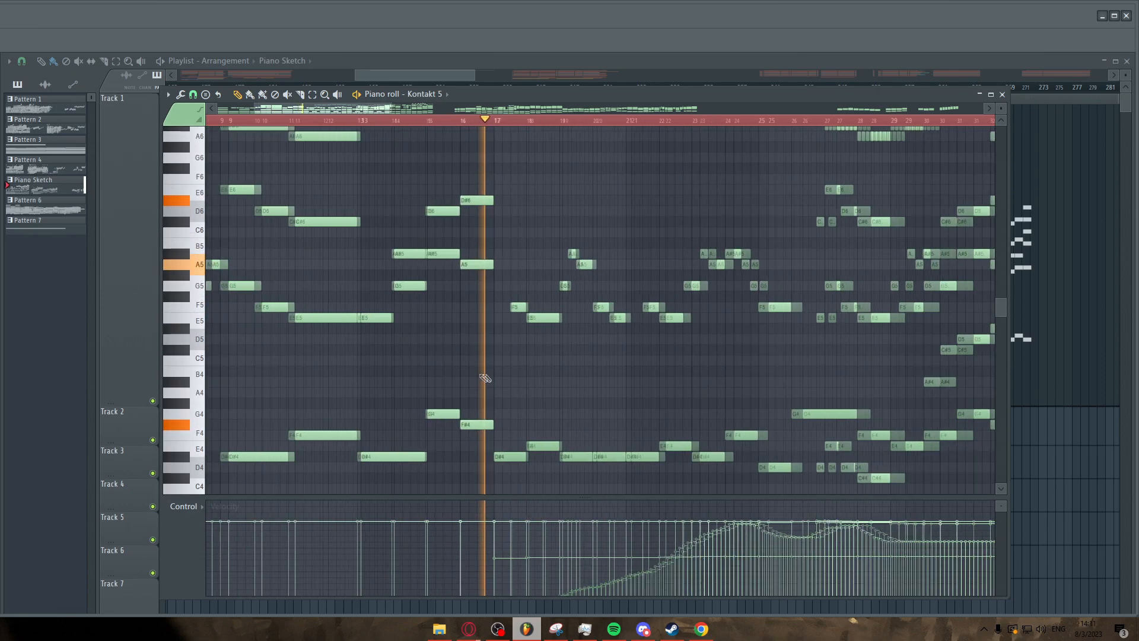
pyautogui.scroll(2, 554, 385)
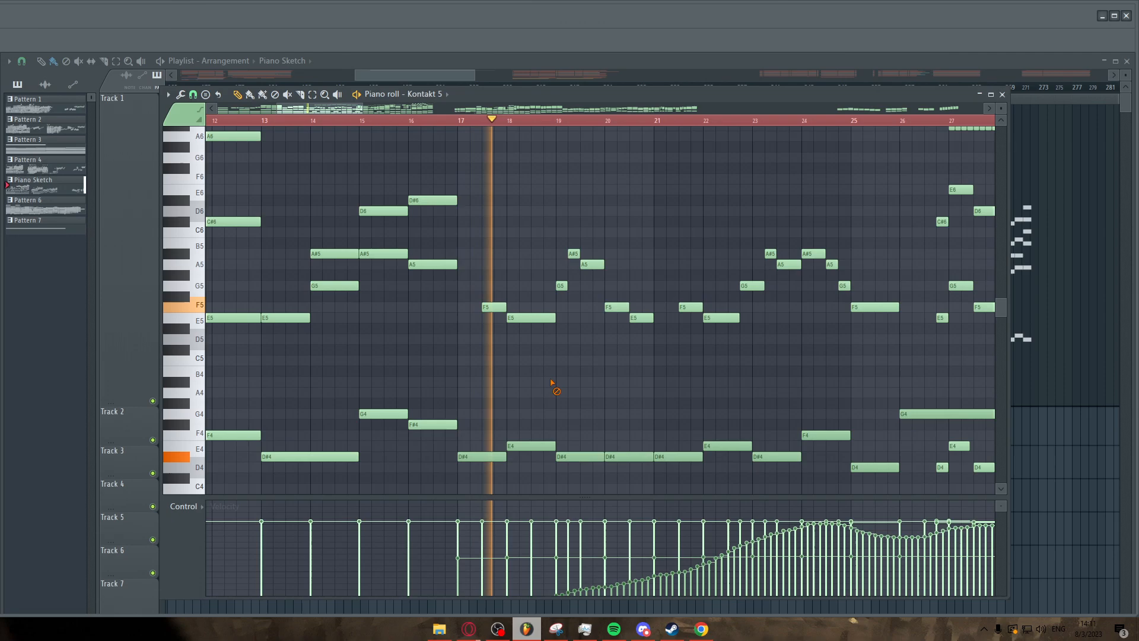
pyautogui.scroll(-2, 526, 386)
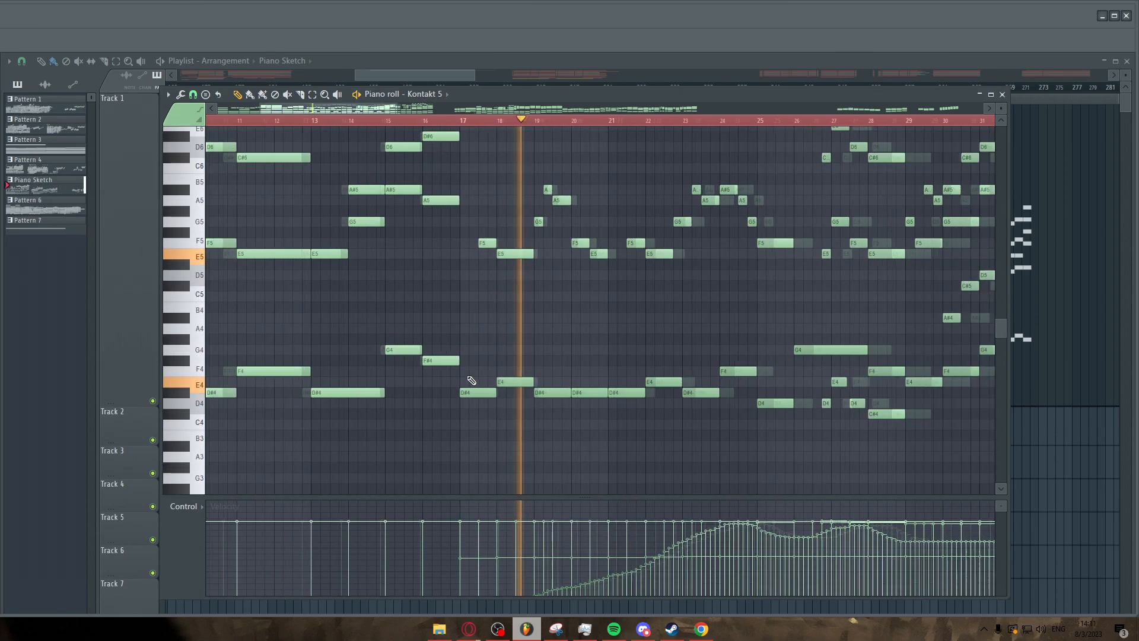
pyautogui.scroll(1, 504, 382)
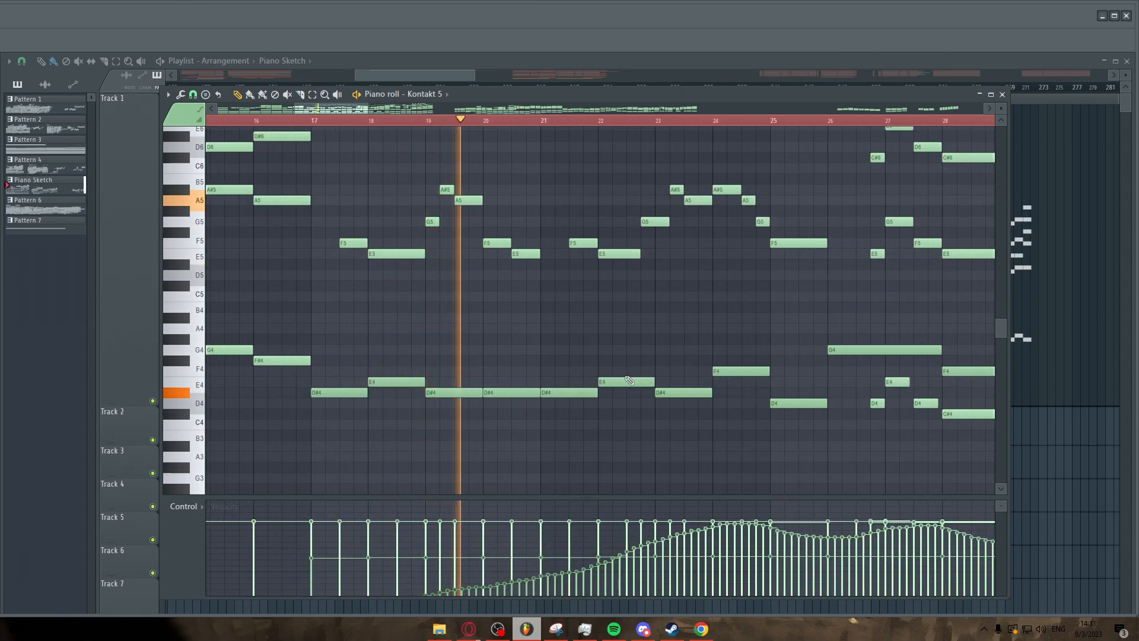
pyautogui.scroll(-2, 562, 376)
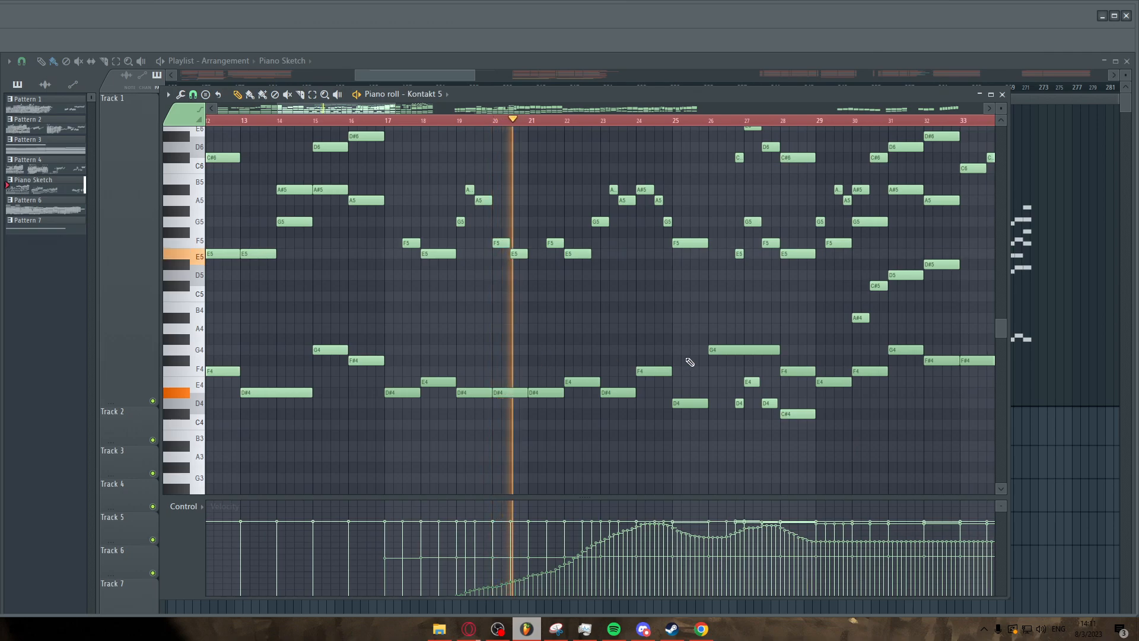
pyautogui.scroll(1, 686, 363)
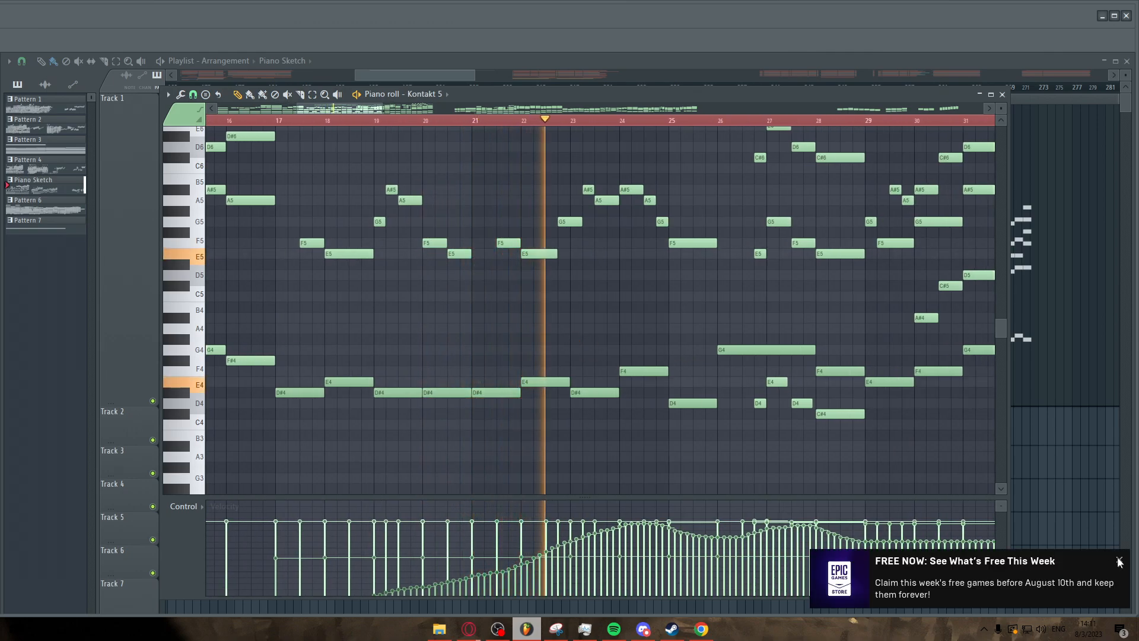
# Dismiss the desktop notification and keep zooming across the upper-register notes of the sketch.
pyautogui.click(1120, 561)
pyautogui.scroll(-1, 478, 287)
pyautogui.scroll(2, 752, 298)
pyautogui.scroll(3, 749, 309)
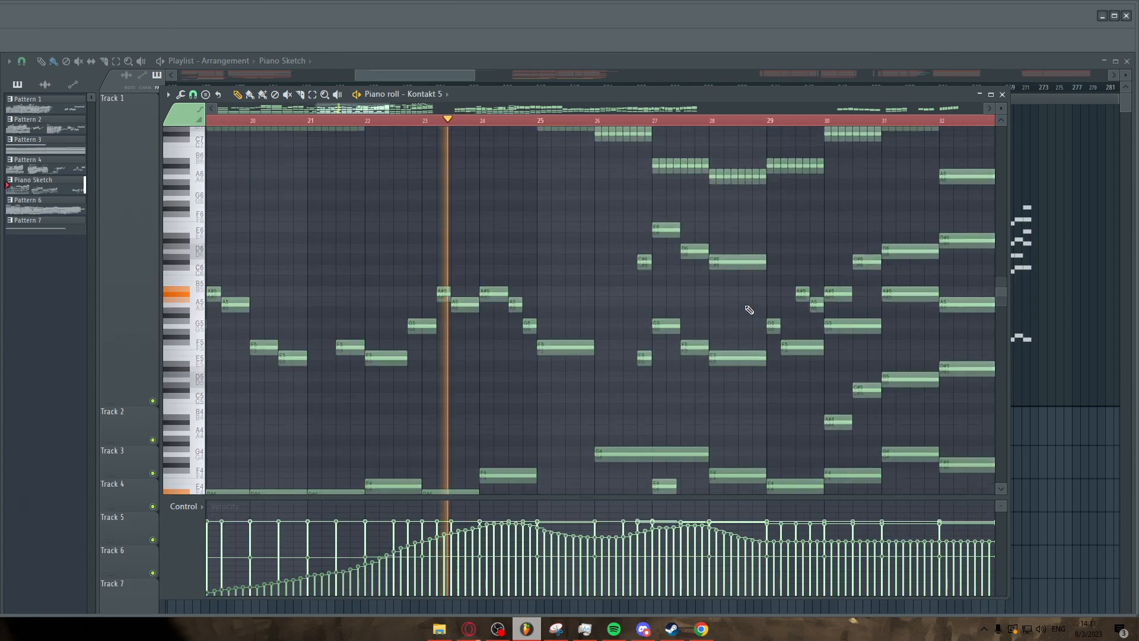
pyautogui.scroll(3, 749, 309)
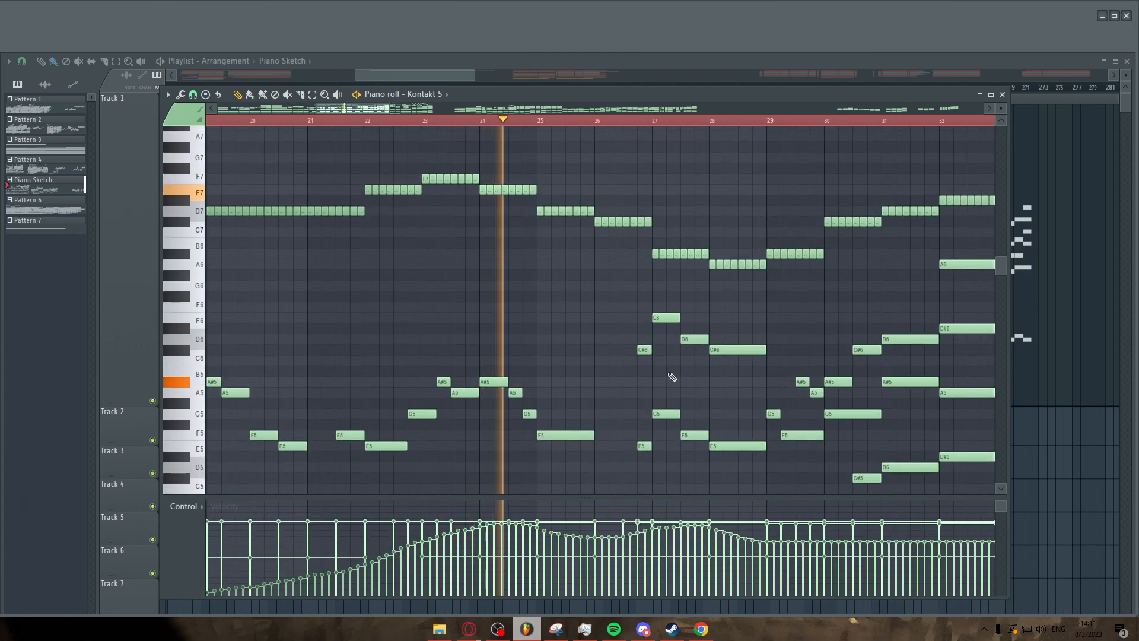
pyautogui.scroll(-8, 672, 375)
pyautogui.scroll(7, 532, 318)
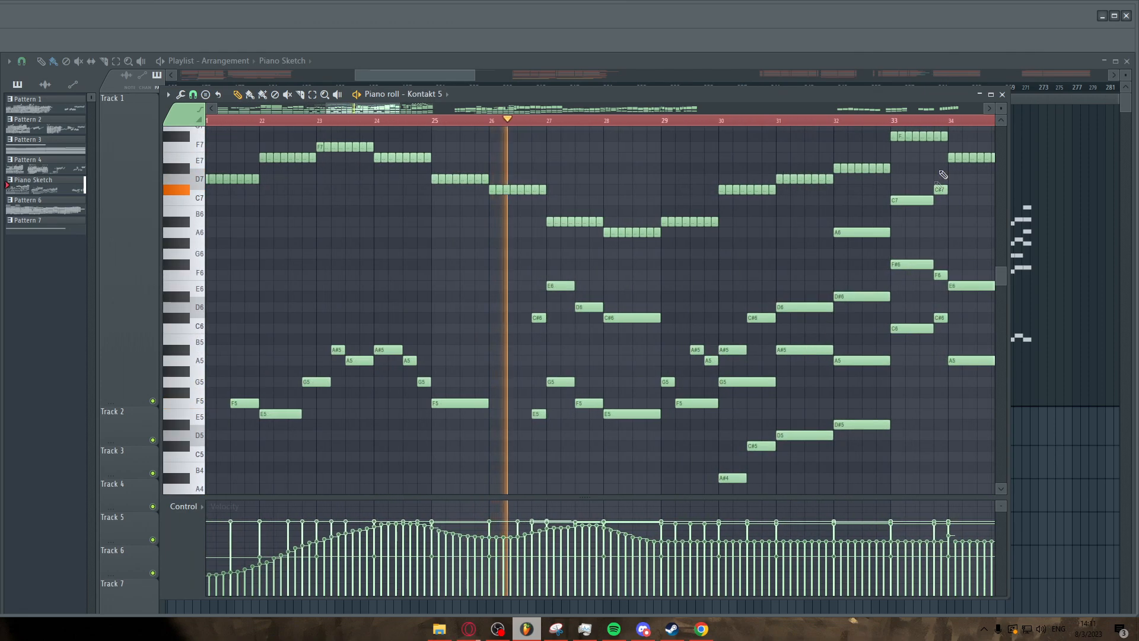
# Move the piano roll window higher and enlarge the note area above the control pane.
pyautogui.moveTo(999, 110); pyautogui.dragTo(999, 113)
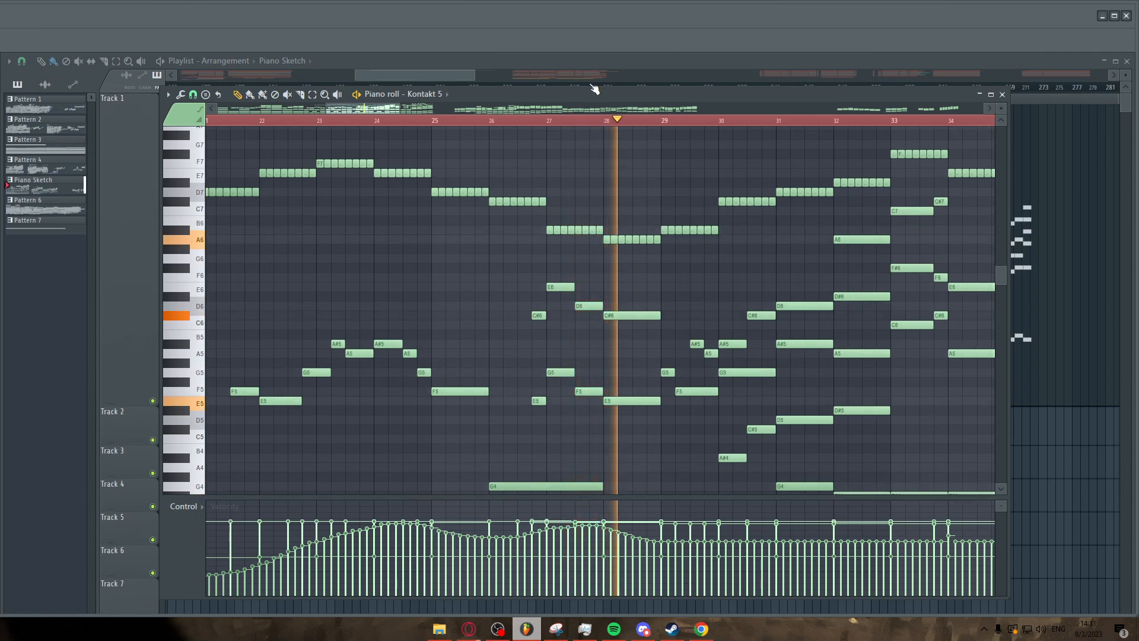
pyautogui.moveTo(593, 89); pyautogui.dragTo(595, 46)
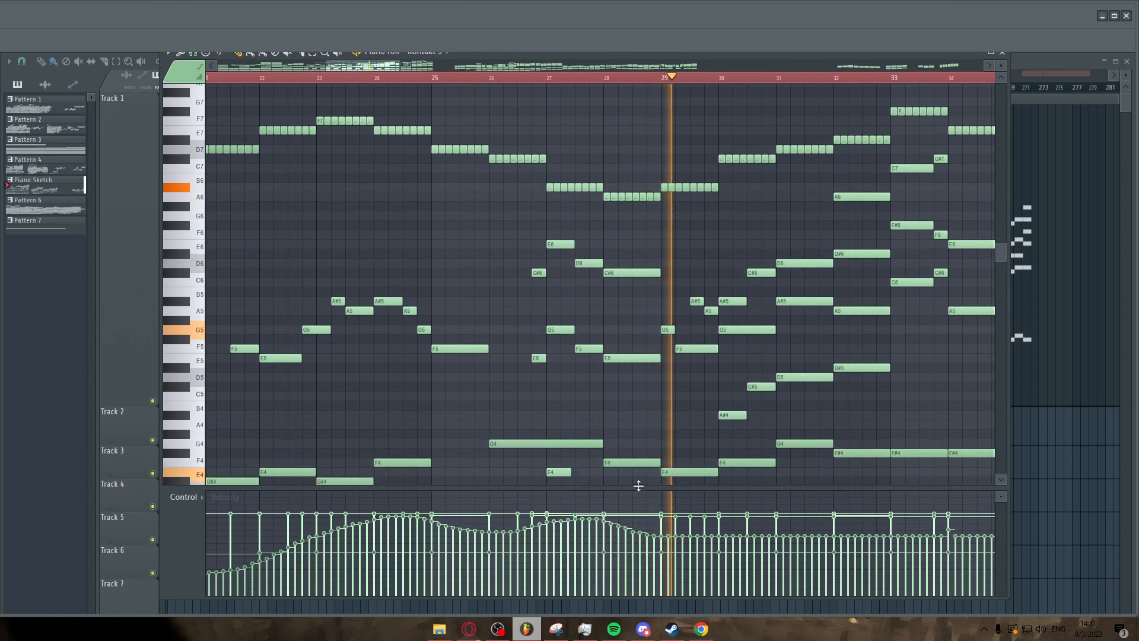
pyautogui.moveTo(639, 485); pyautogui.dragTo(638, 528)
pyautogui.scroll(-2, 643, 389)
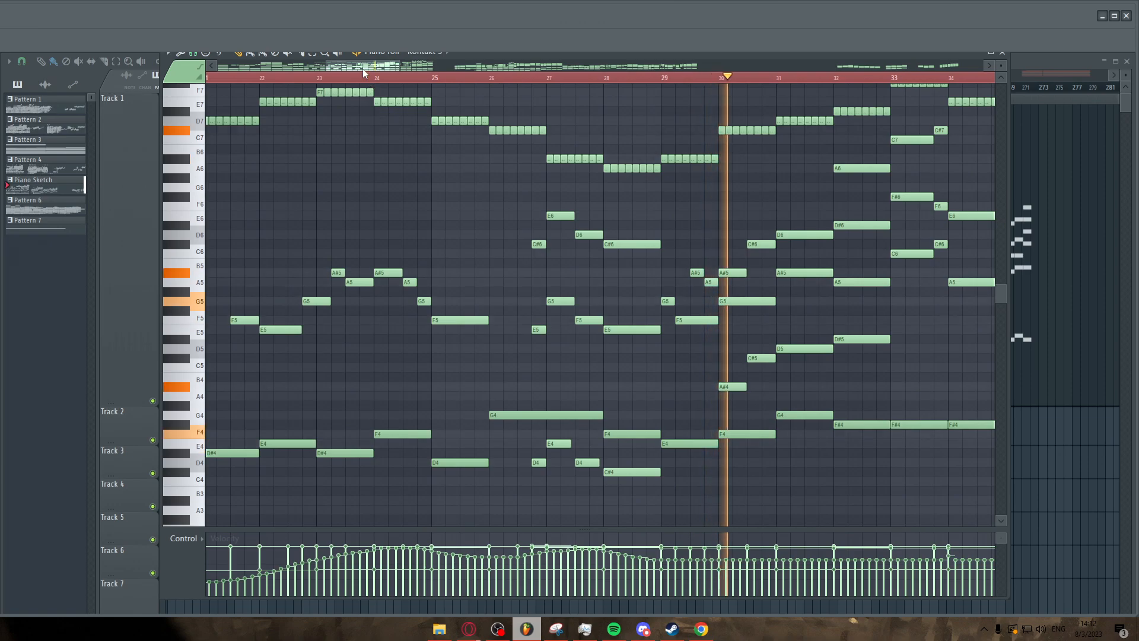
# Scroll along the piano roll timeline to review the later bars of the sketch.
pyautogui.moveTo(364, 72); pyautogui.dragTo(425, 40)
pyautogui.scroll(2, 559, 144)
pyautogui.scroll(2, 559, 144)
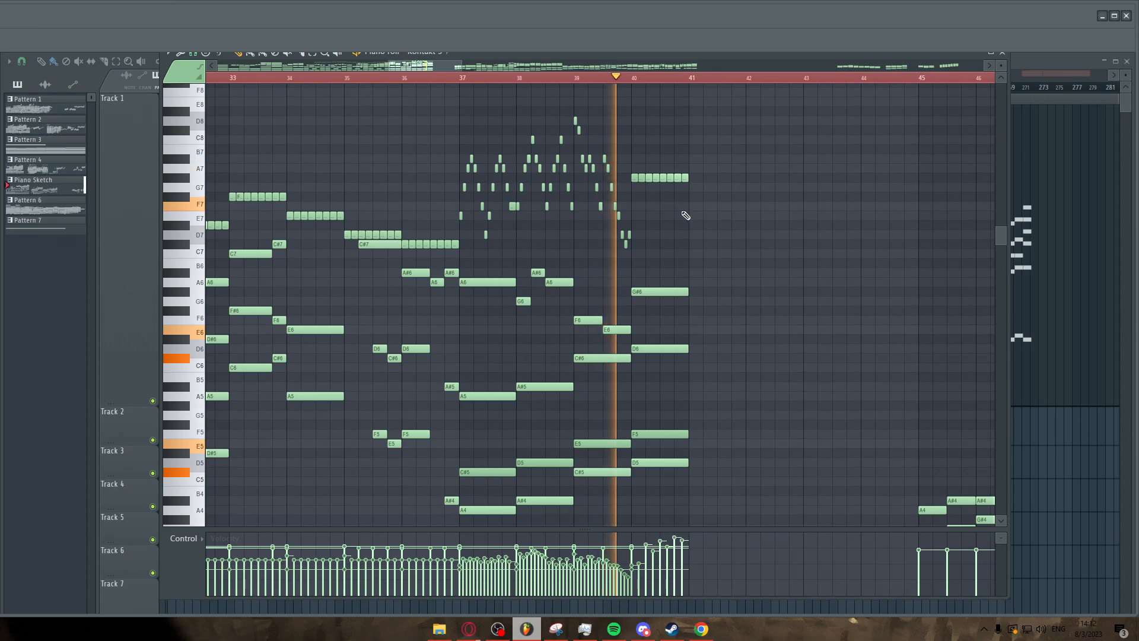
pyautogui.moveTo(422, 66); pyautogui.dragTo(454, 65)
pyautogui.scroll(-3, 537, 131)
pyautogui.click(560, 79)
pyautogui.scroll(-4, 452, 158)
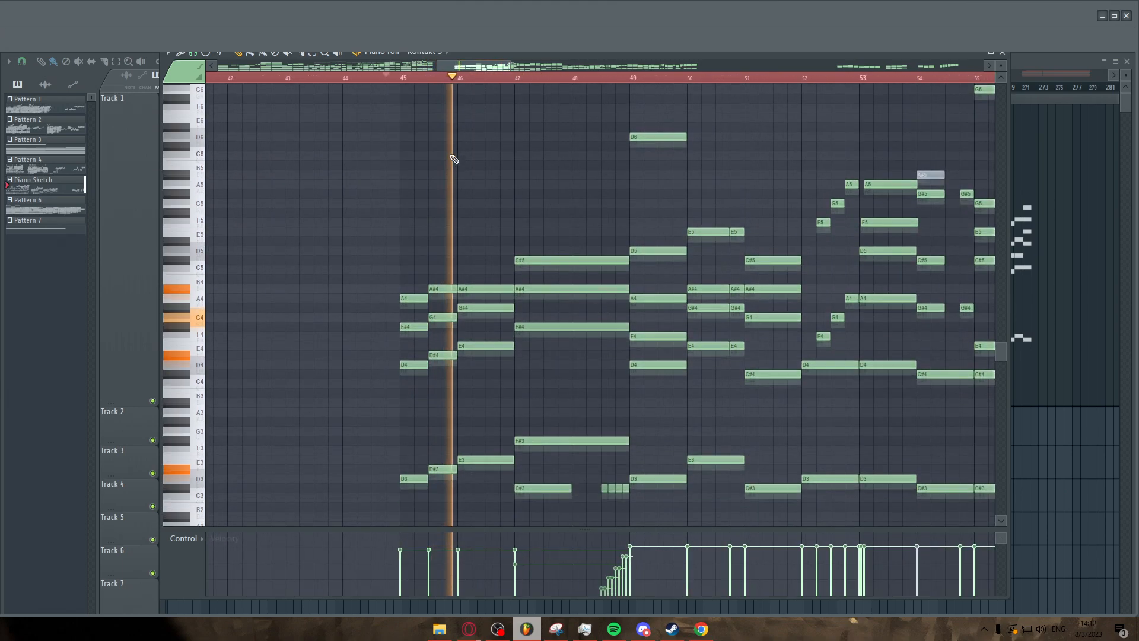
pyautogui.moveTo(457, 67); pyautogui.dragTo(532, 97)
pyautogui.scroll(2, 539, 136)
pyautogui.scroll(3, 529, 104)
pyautogui.scroll(-3, 530, 122)
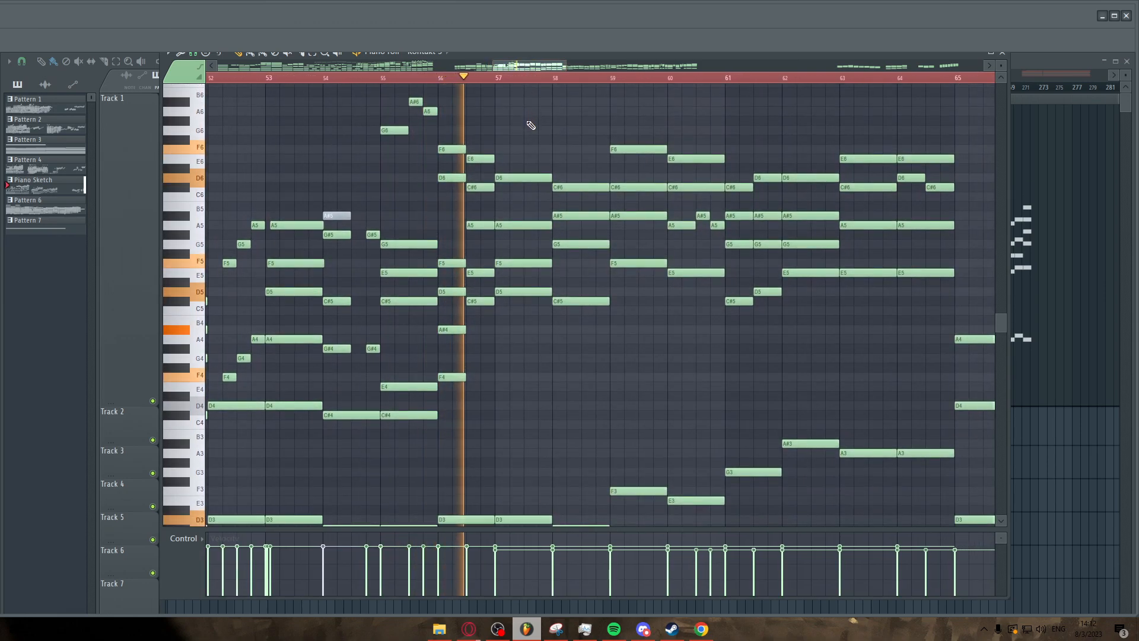
pyautogui.moveTo(508, 67); pyautogui.dragTo(527, 66)
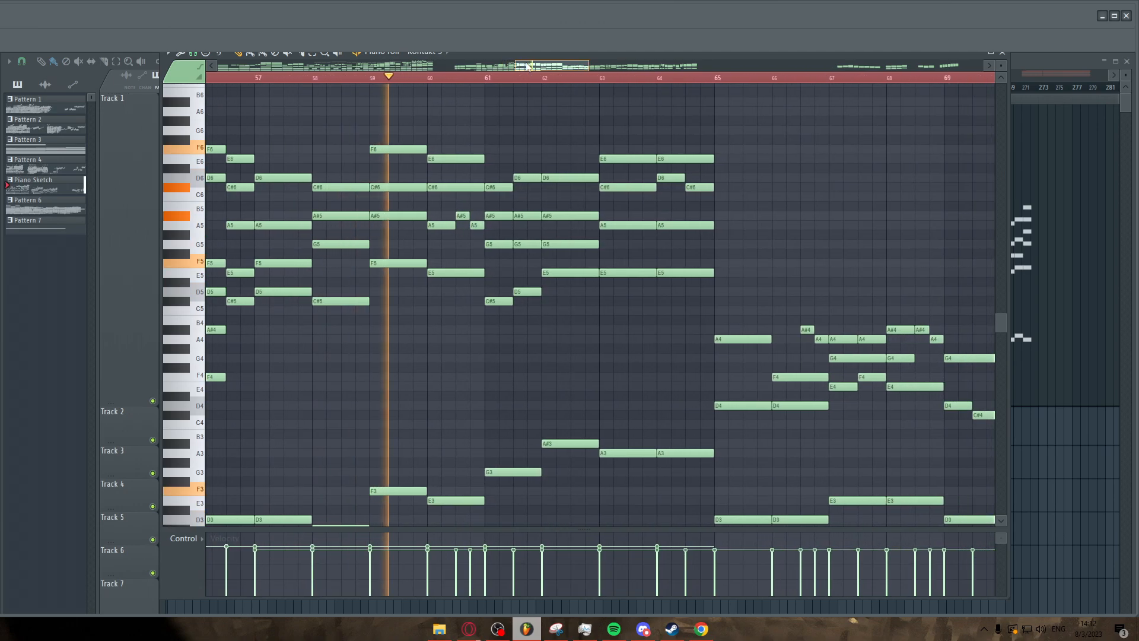
# Scroll the timeline and zoom through bars 61 to 89 of the sketch to review the later notes.
pyautogui.moveTo(527, 67); pyautogui.dragTo(550, 60)
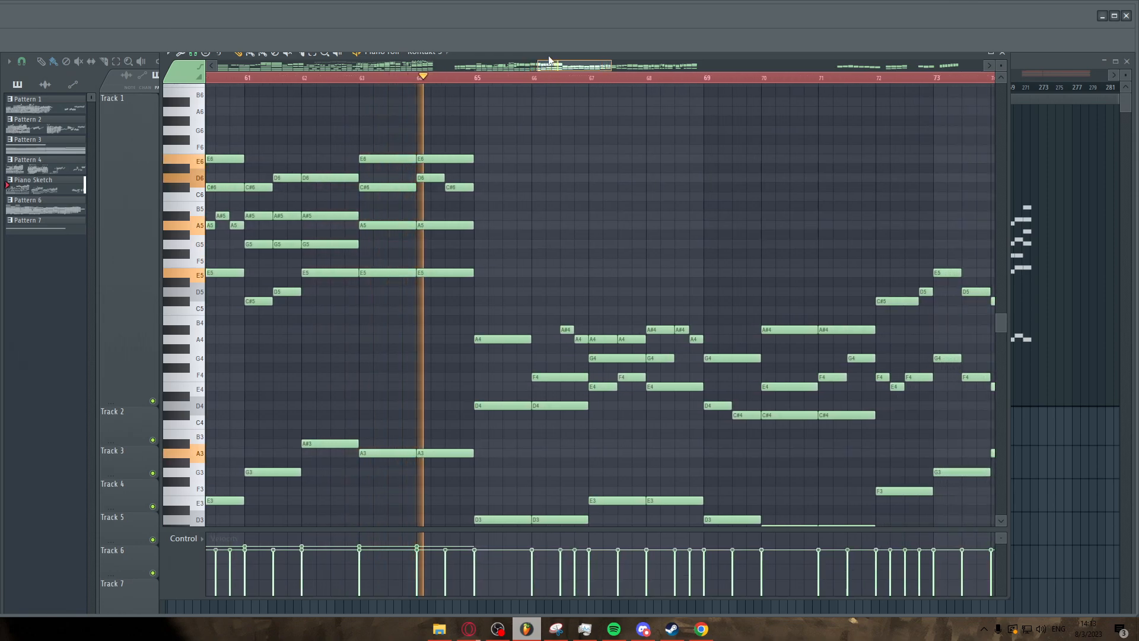
pyautogui.moveTo(550, 60); pyautogui.dragTo(561, 67)
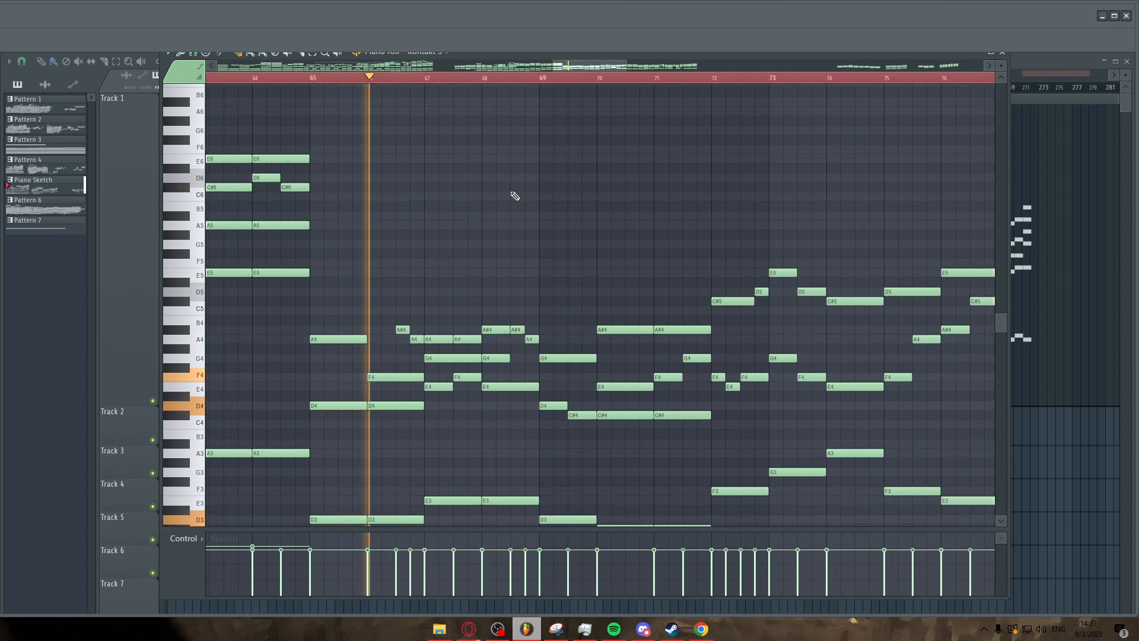
pyautogui.scroll(-3, 510, 197)
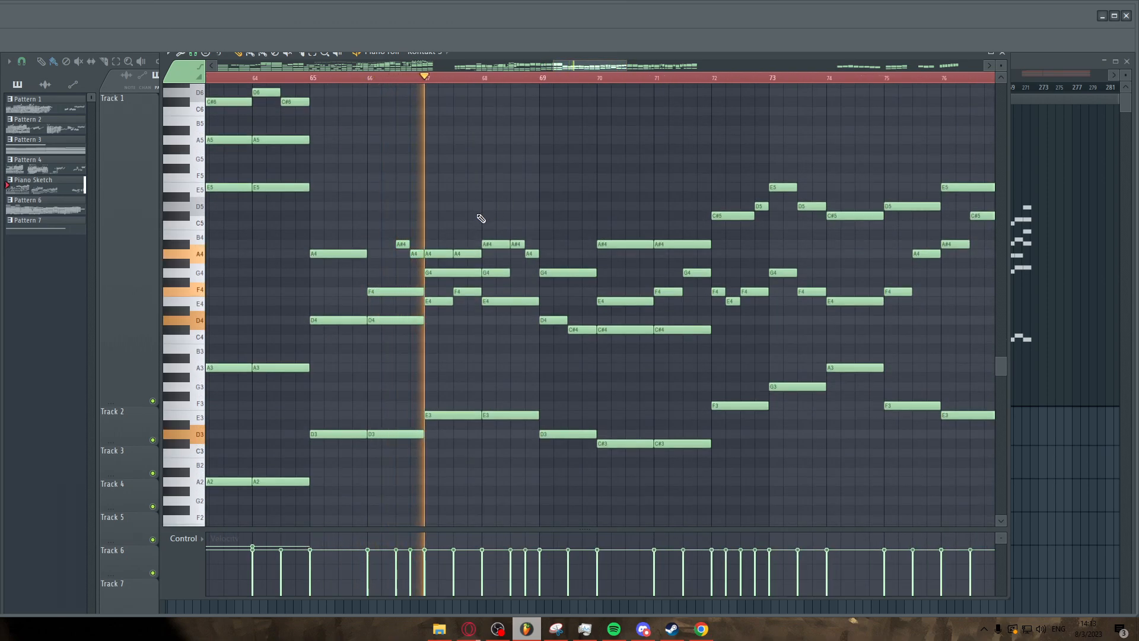
pyautogui.scroll(-5, 403, 220)
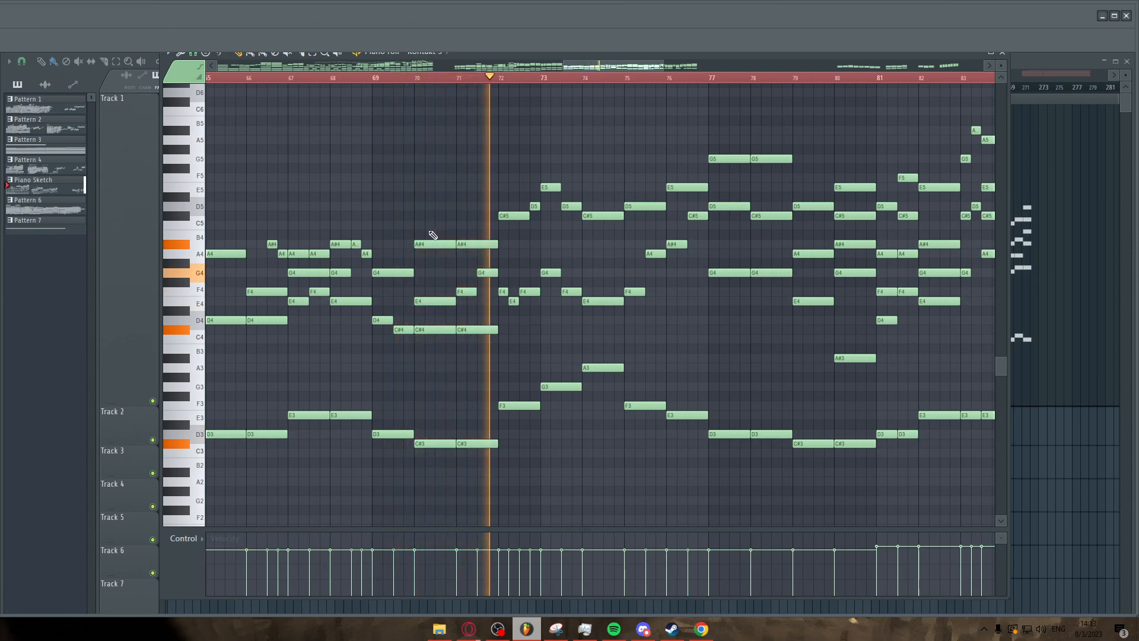
pyautogui.hscroll(2, 664, 264)
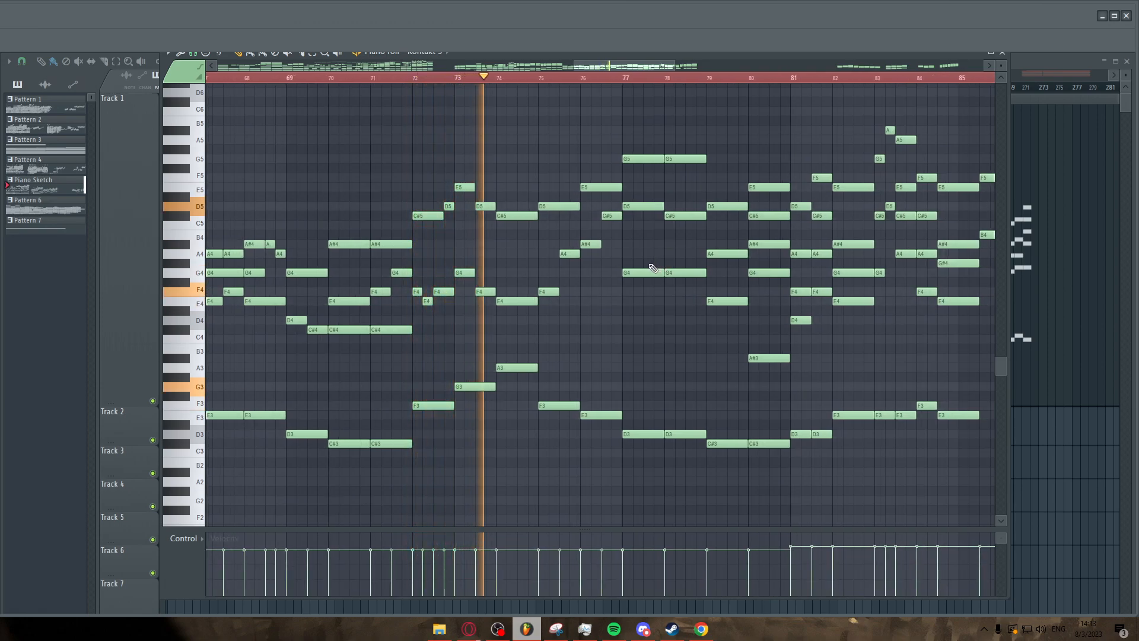
pyautogui.hscroll(4, 652, 267)
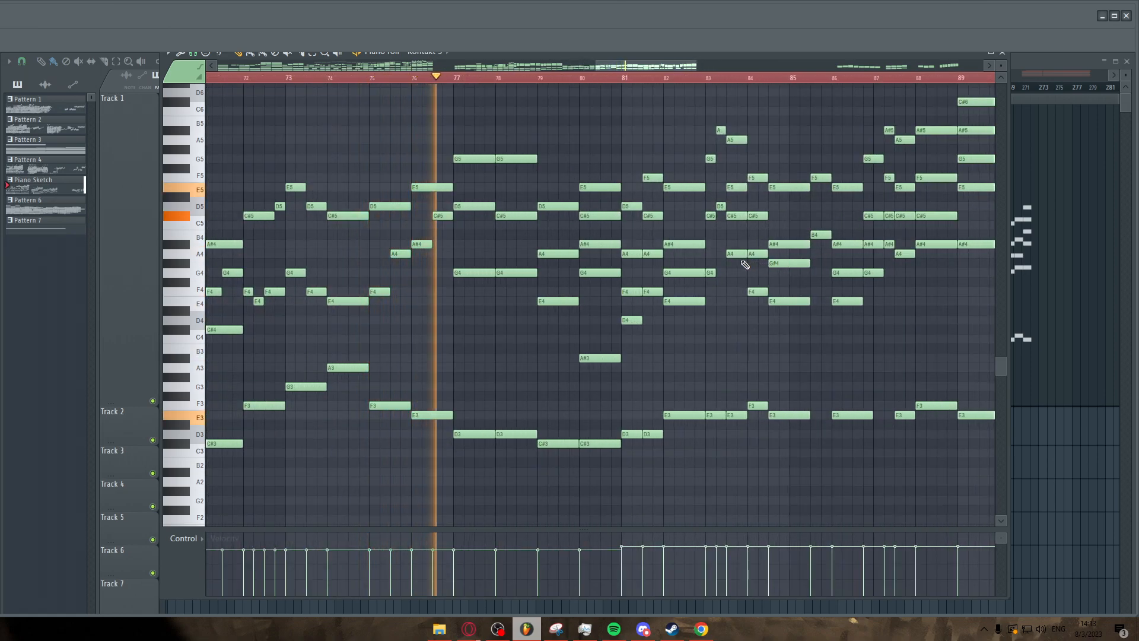
pyautogui.scroll(3, 712, 264)
pyautogui.scroll(-2, 635, 274)
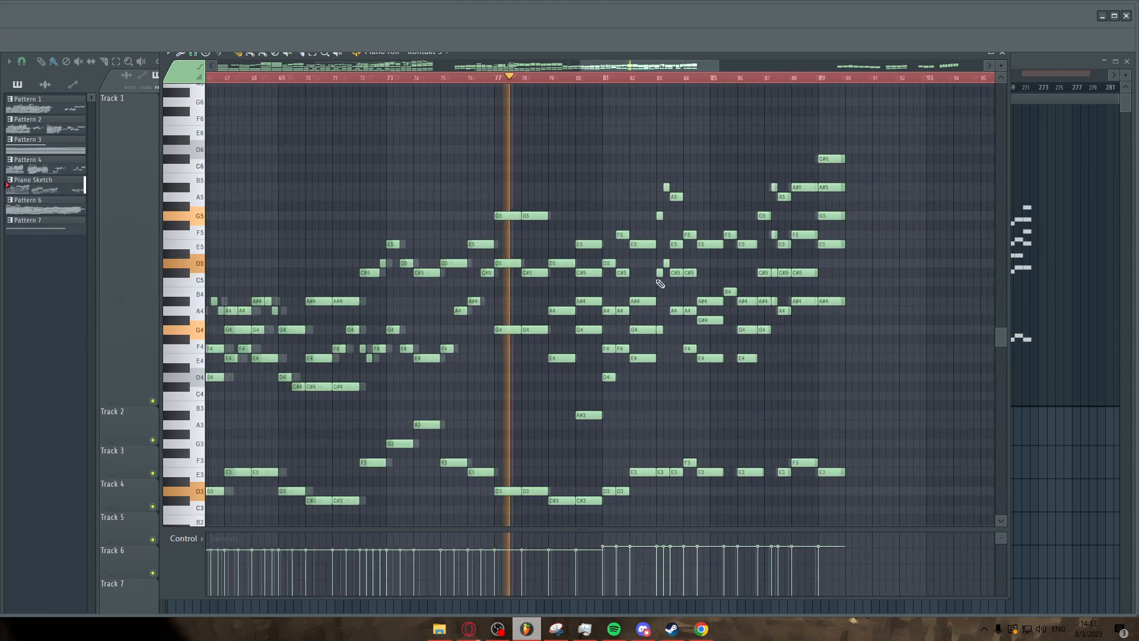
pyautogui.scroll(2, 658, 281)
pyautogui.scroll(-1, 661, 285)
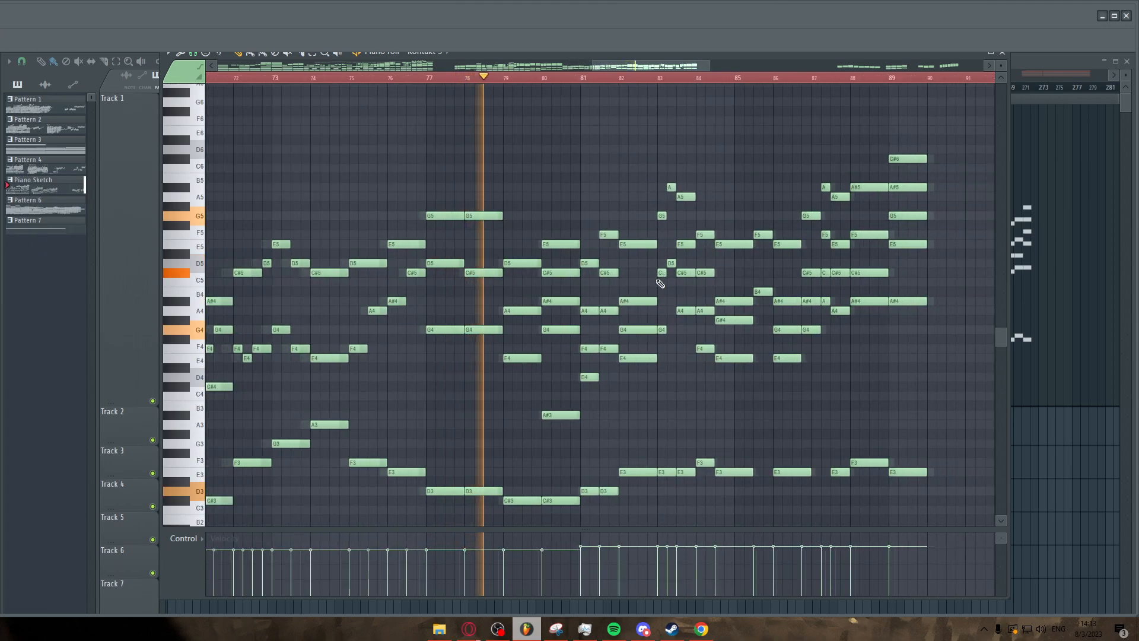
pyautogui.scroll(2, 663, 286)
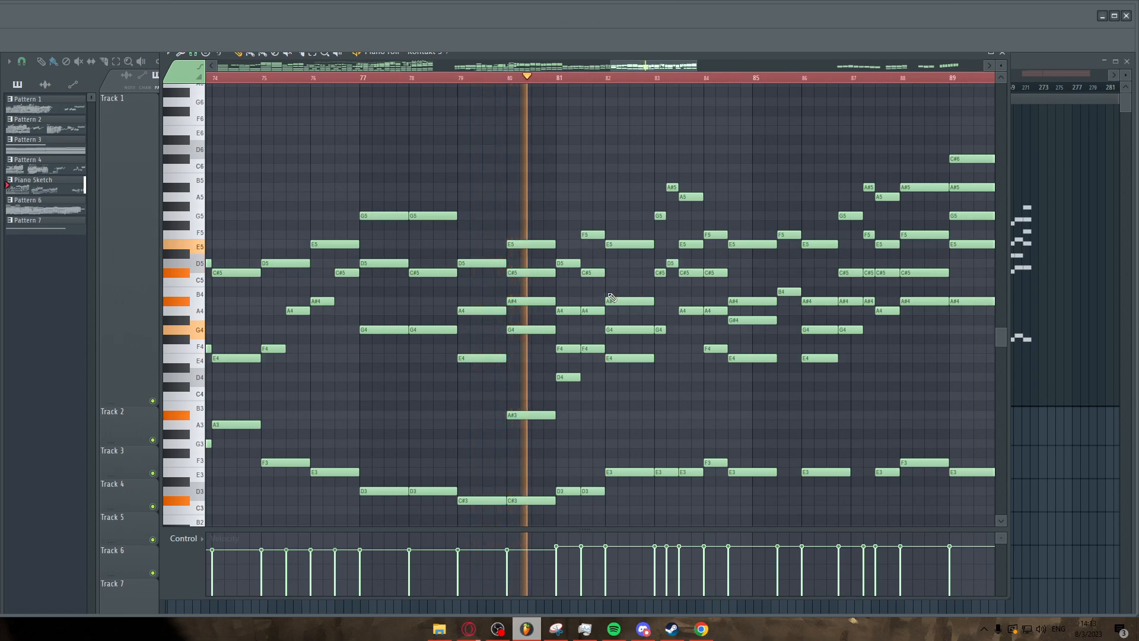
pyautogui.scroll(-2, 600, 294)
pyautogui.scroll(1, 572, 288)
pyautogui.scroll(1, 569, 286)
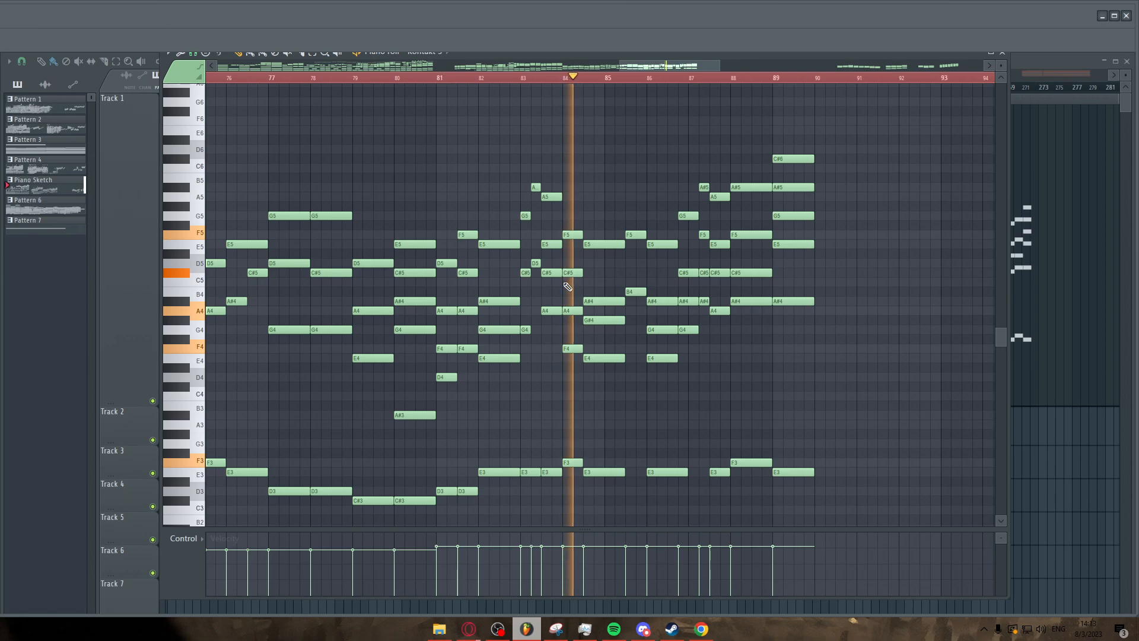
pyautogui.keyDown('ctrl'); pyautogui.scroll(3, 568, 287); pyautogui.keyUp('ctrl')
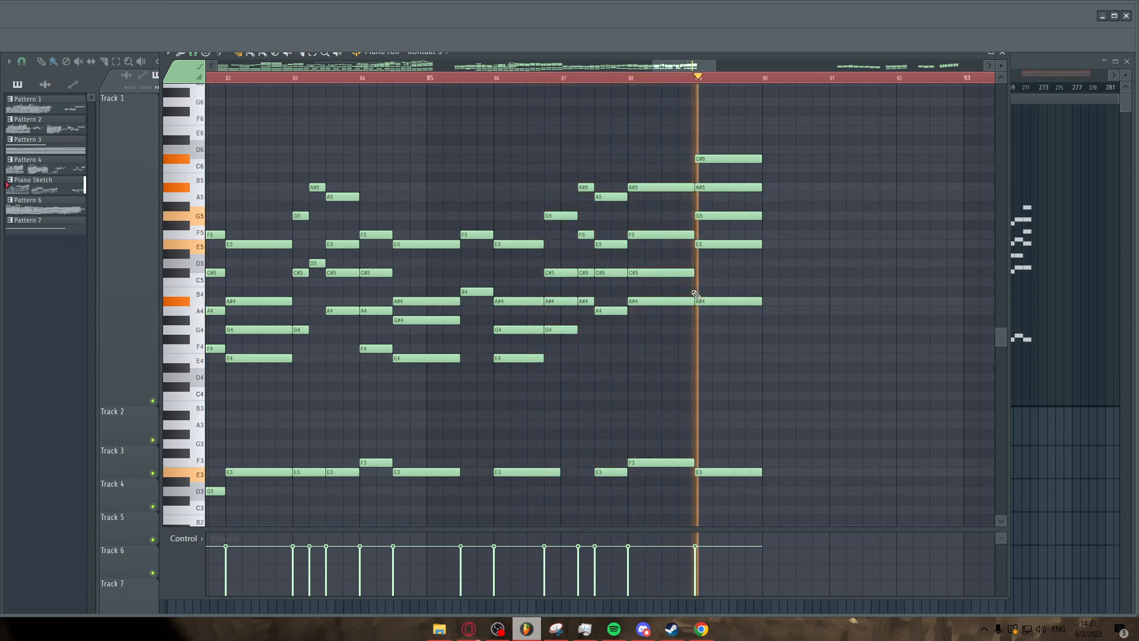
# Zoom out to the whole Piano Sketch pattern, then zoom back into its opening bars.
pyautogui.scroll(-7, 736, 356)
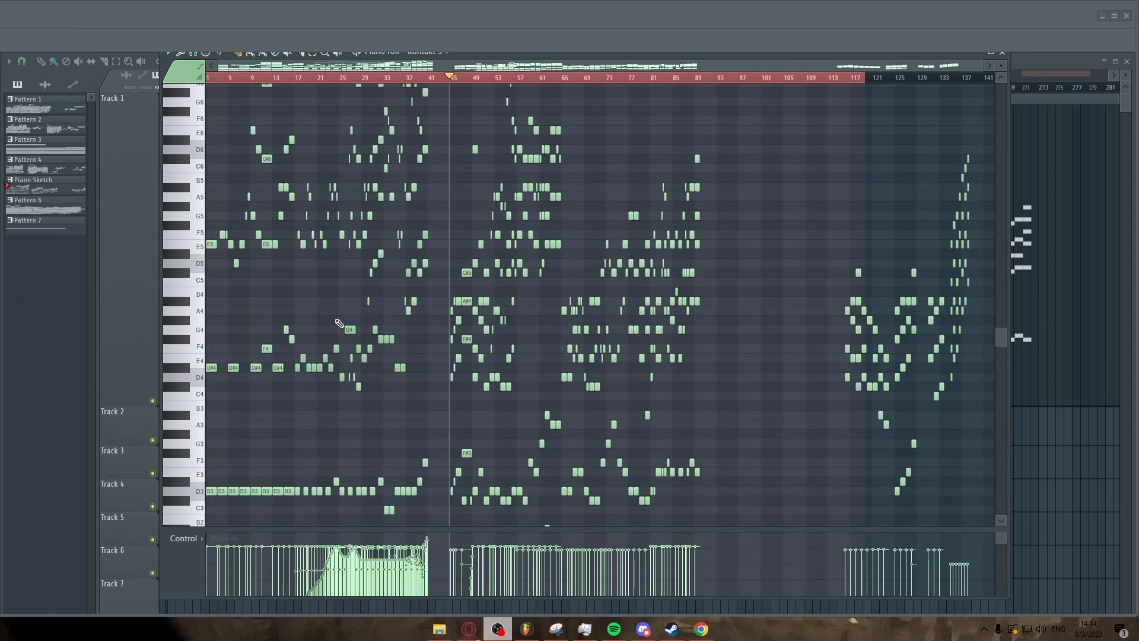
pyautogui.scroll(7, 189, 308)
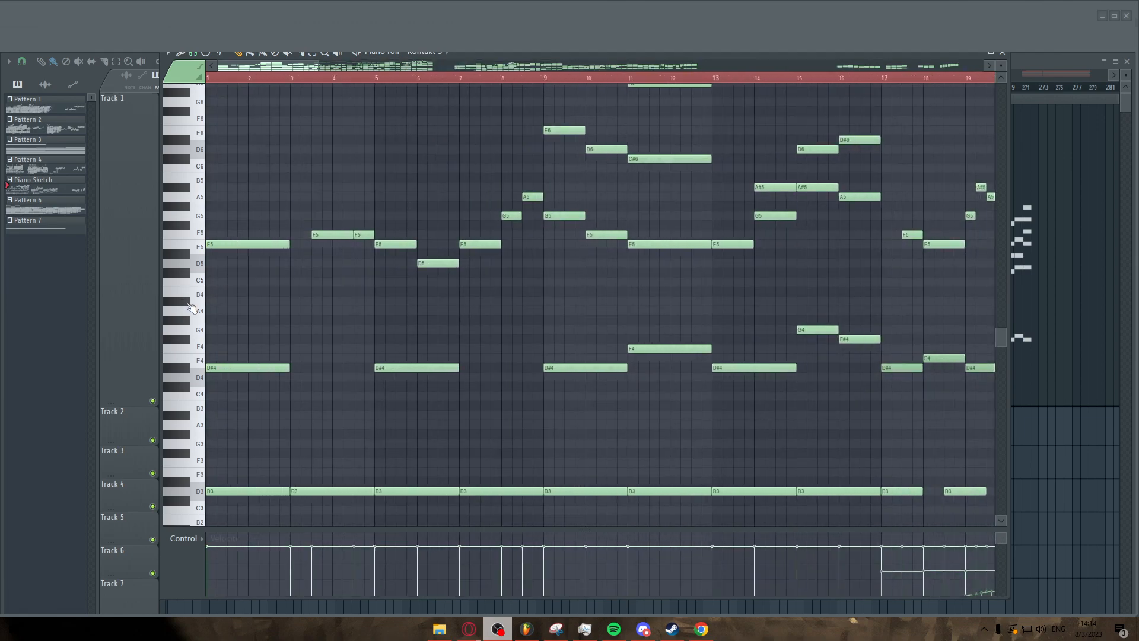
pyautogui.scroll(3, 309, 309)
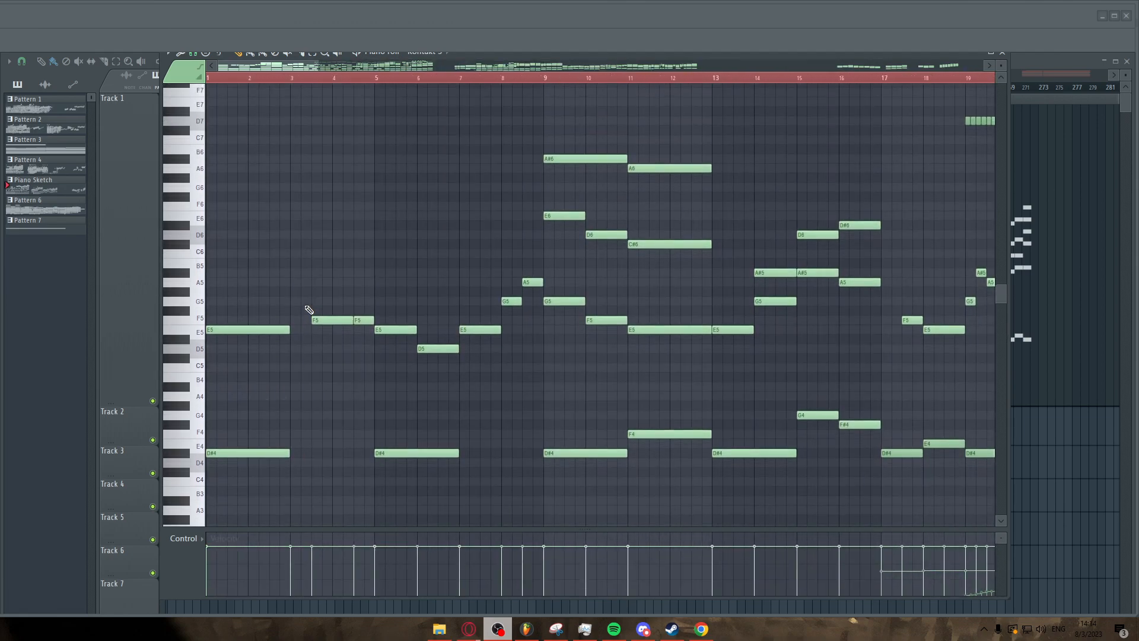
pyautogui.scroll(-3, 305, 334)
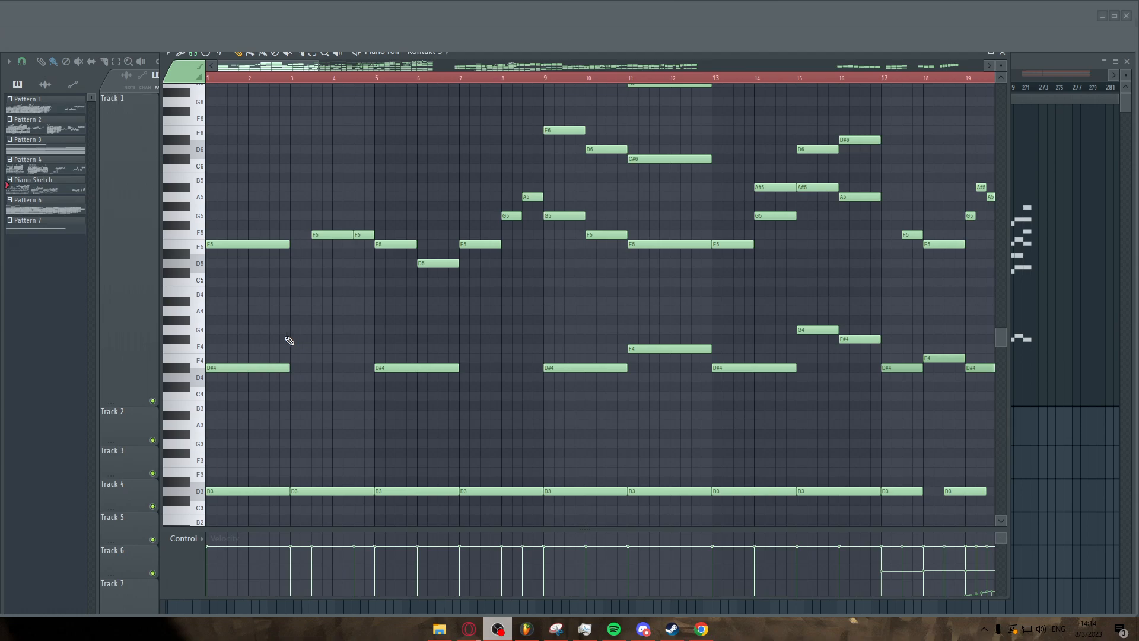
pyautogui.rightClick(357, 310)
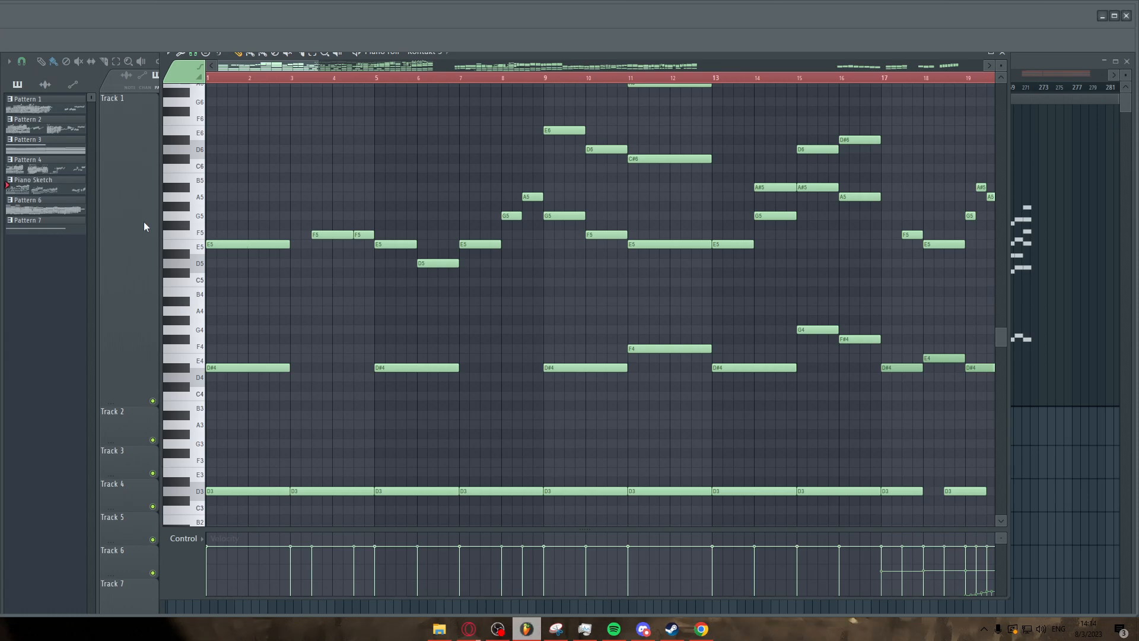
pyautogui.scroll(3, 176, 231)
pyautogui.scroll(-5, 201, 219)
pyautogui.scroll(2, 201, 219)
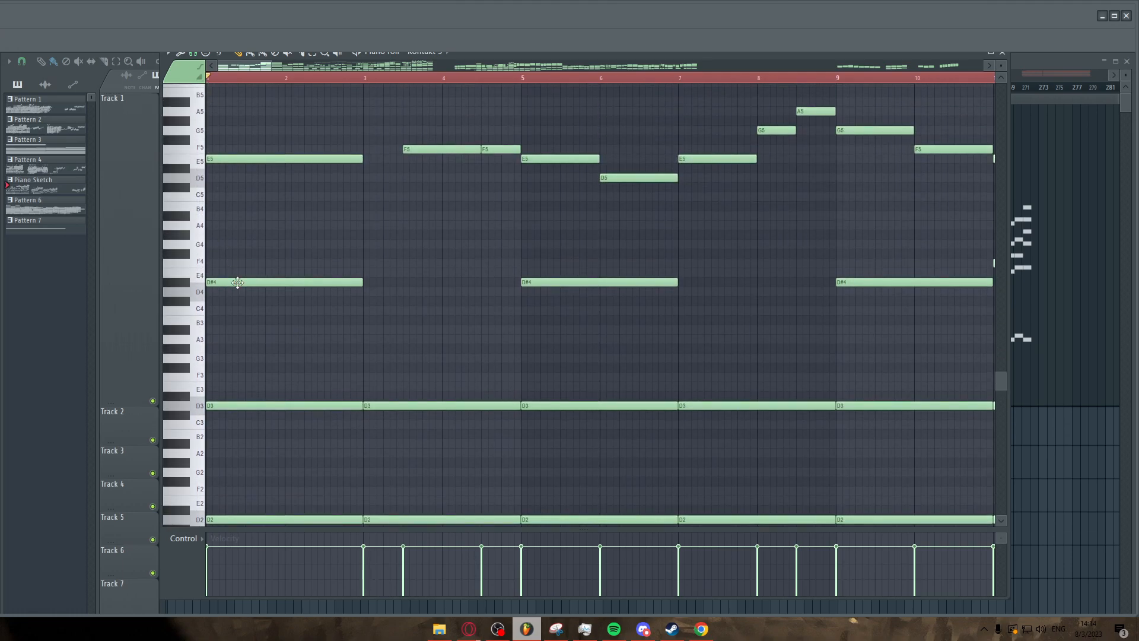
# Play back the opening bars repeatedly, repositioning the playhead and zooming around bars 1 to 20.
pyautogui.press('space')
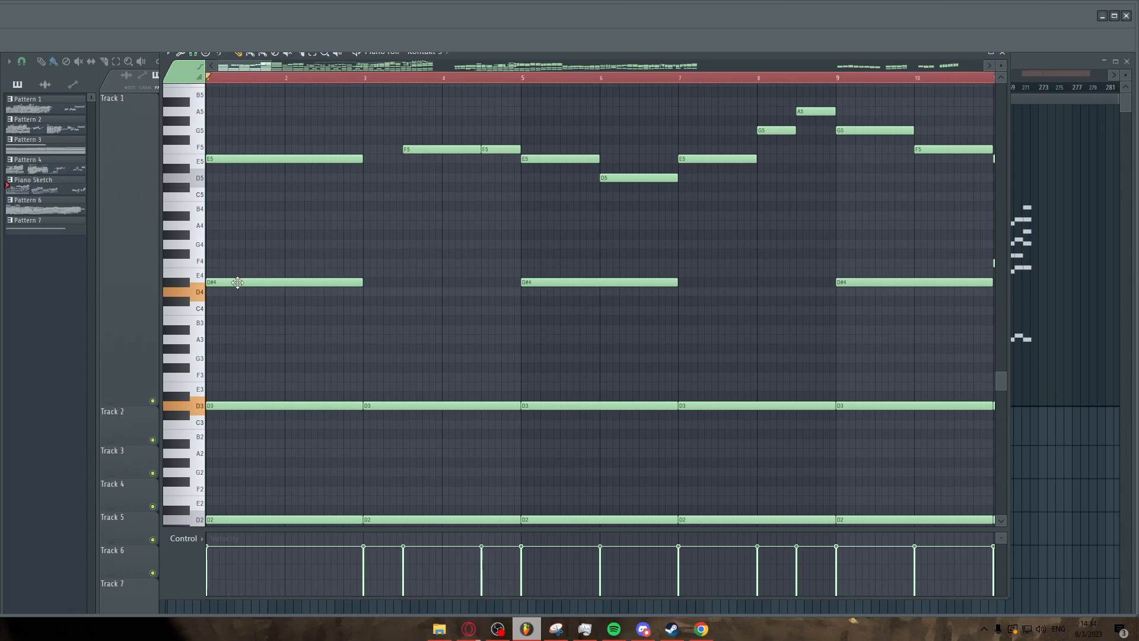
pyautogui.scroll(-2, 245, 296)
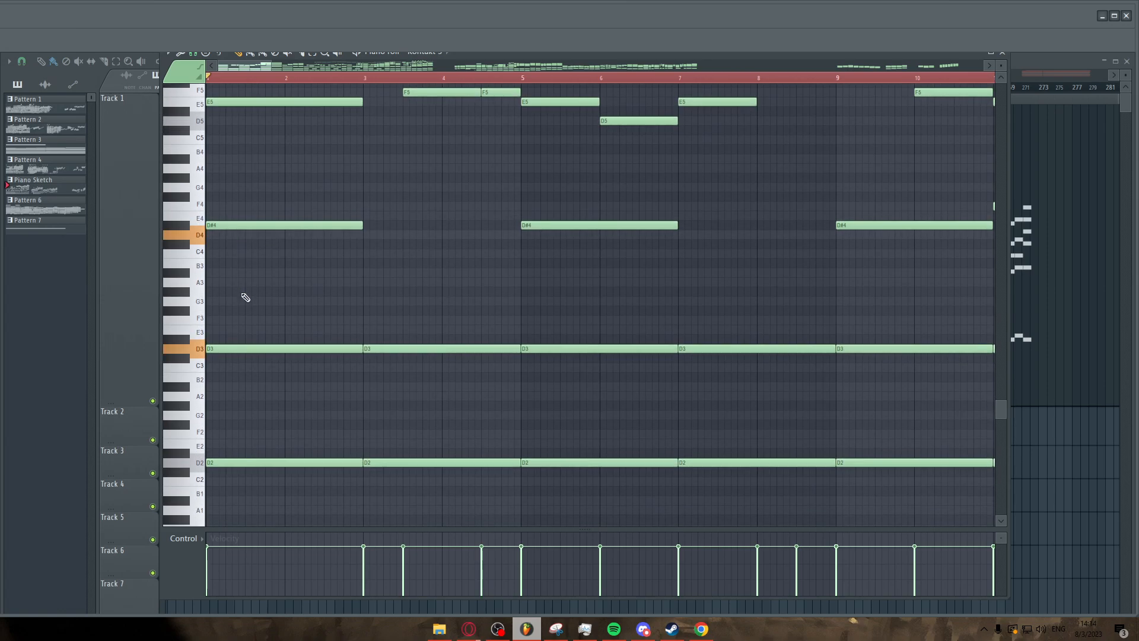
pyautogui.scroll(2, 245, 296)
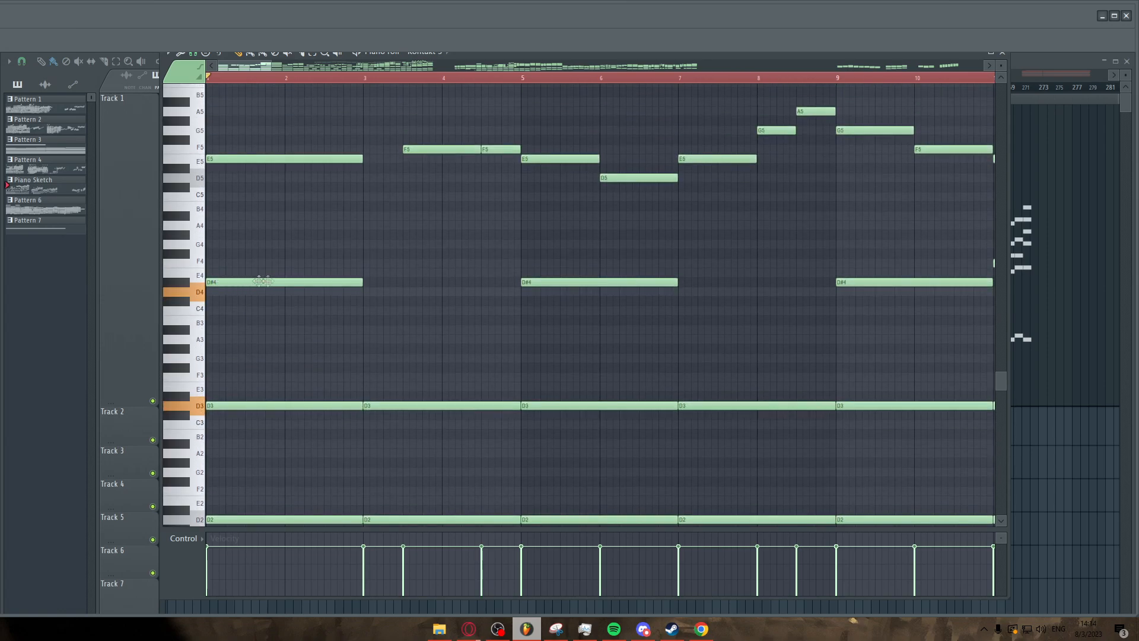
pyautogui.press('space')
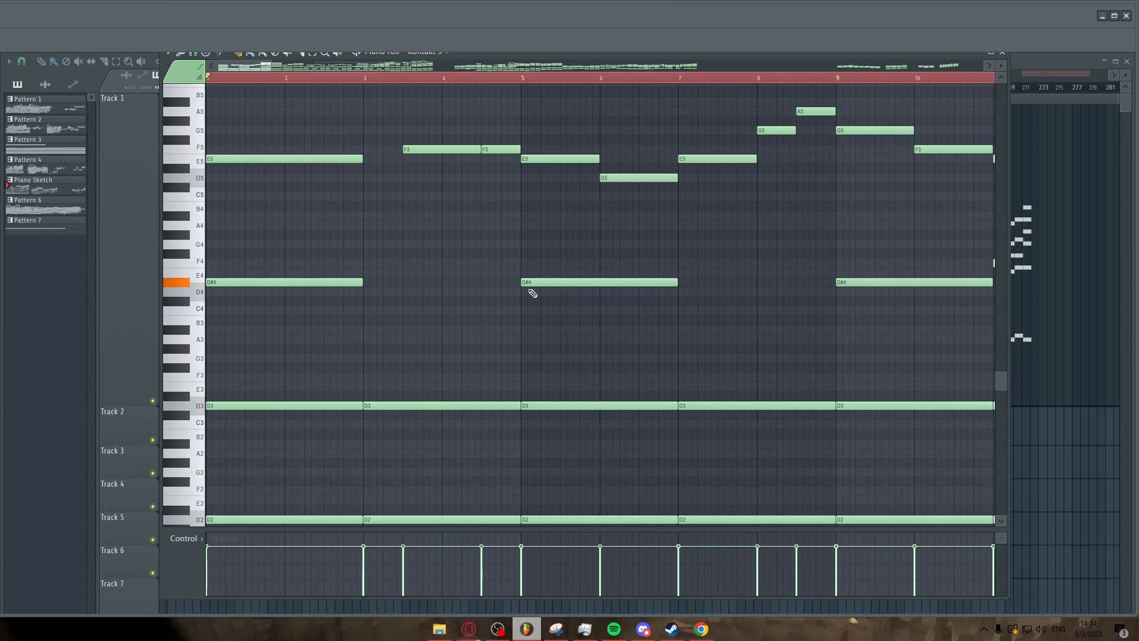
pyautogui.press('space')
pyautogui.scroll(2, 461, 301)
pyautogui.moveTo(268, 65); pyautogui.dragTo(298, 64)
pyautogui.scroll(2, 354, 194)
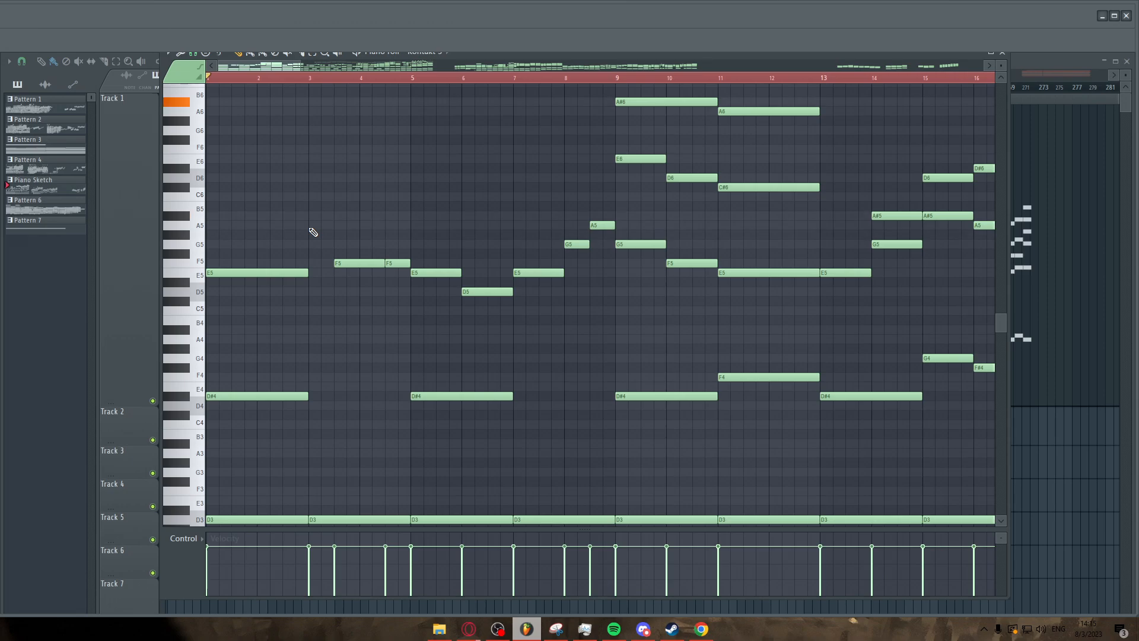
pyautogui.click(513, 79)
pyautogui.scroll(-3, 449, 192)
pyautogui.scroll(3, 456, 245)
pyautogui.scroll(4, 426, 249)
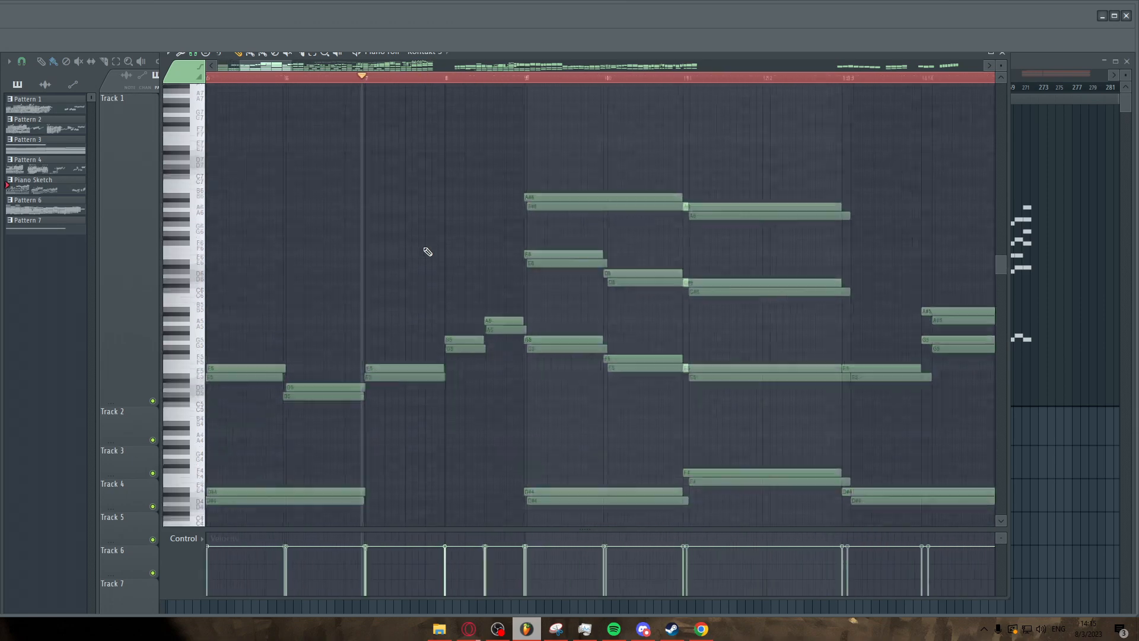
pyautogui.click(363, 77)
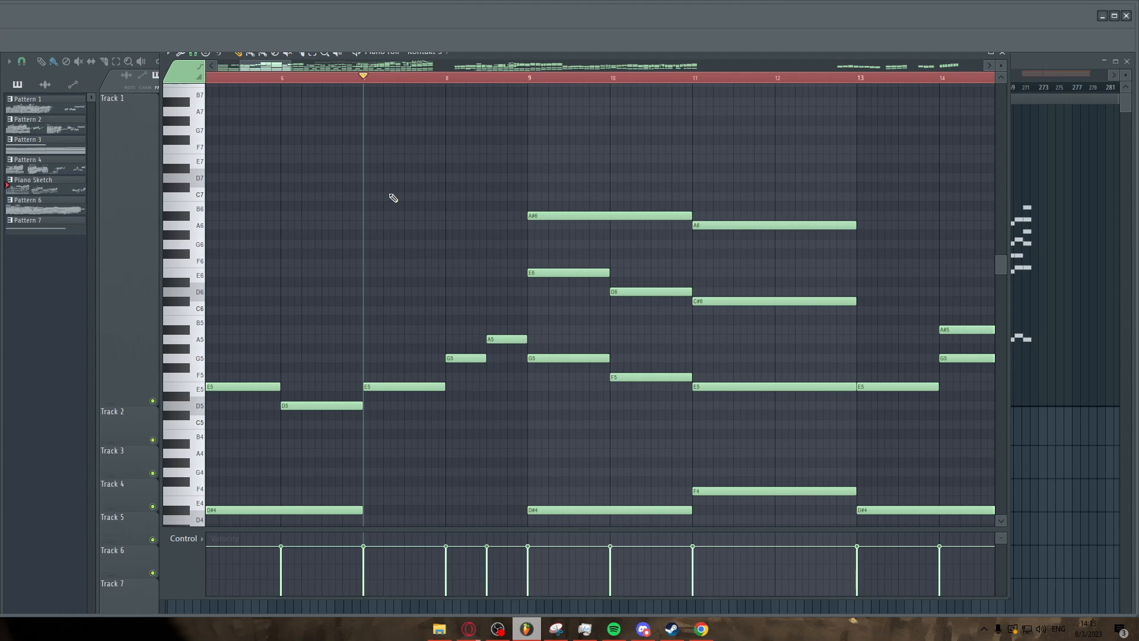
pyautogui.scroll(-3, 393, 189)
pyautogui.press('space')
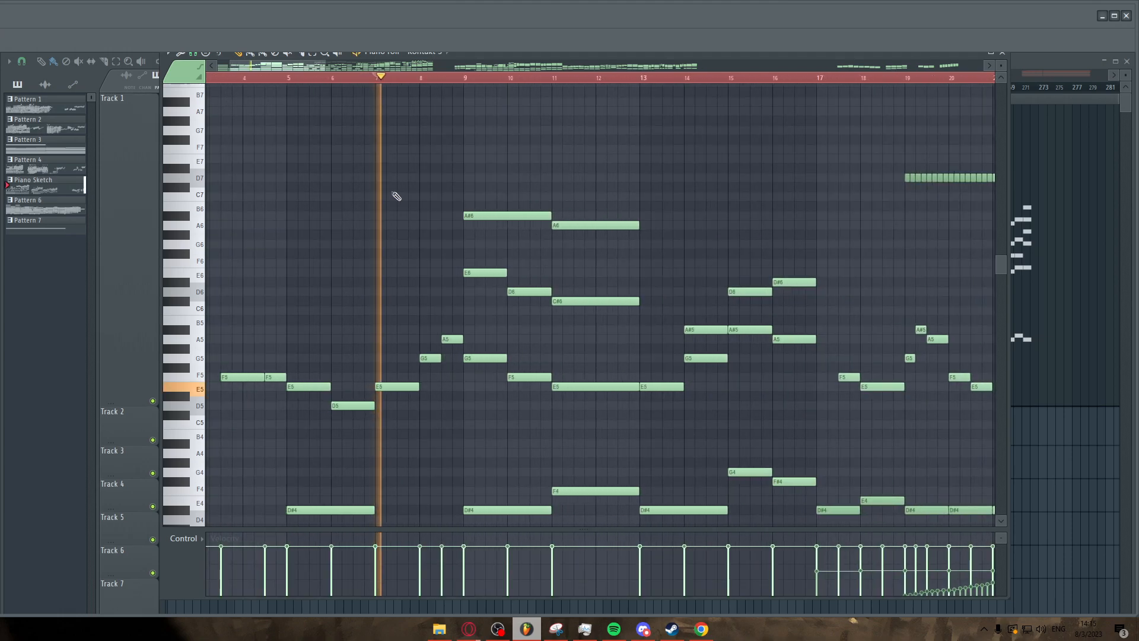
pyautogui.scroll(-1, 245, 246)
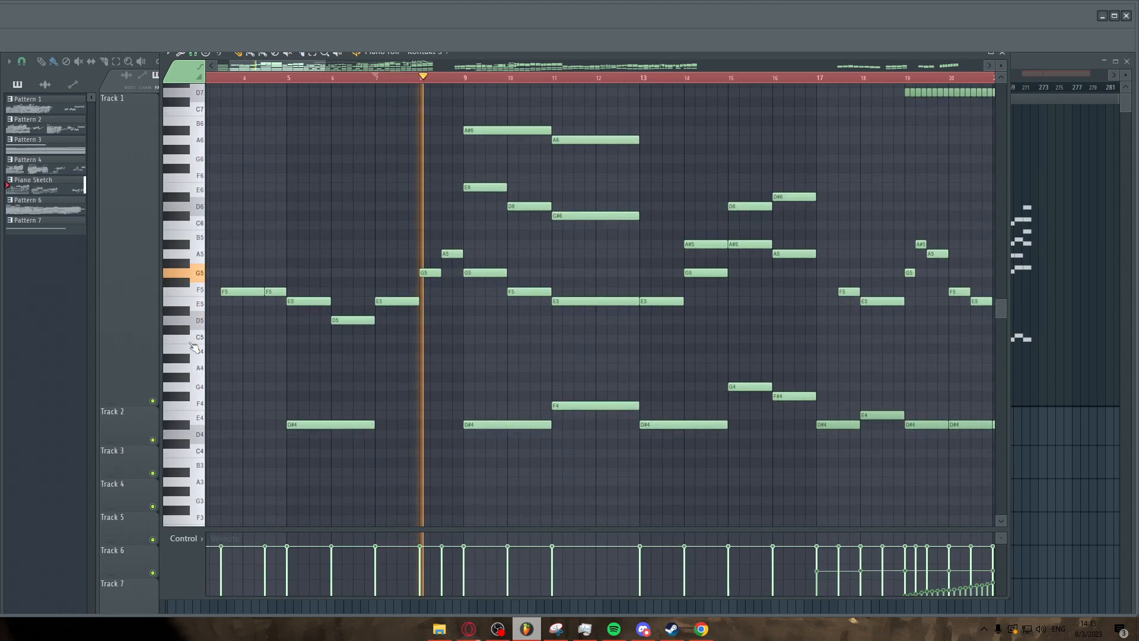
pyautogui.press('space')
# Zoom into bars 25 to 31 and play back that passage to examine its high repeated notes.
pyautogui.click(196, 345)
pyautogui.scroll(-2, 357, 311)
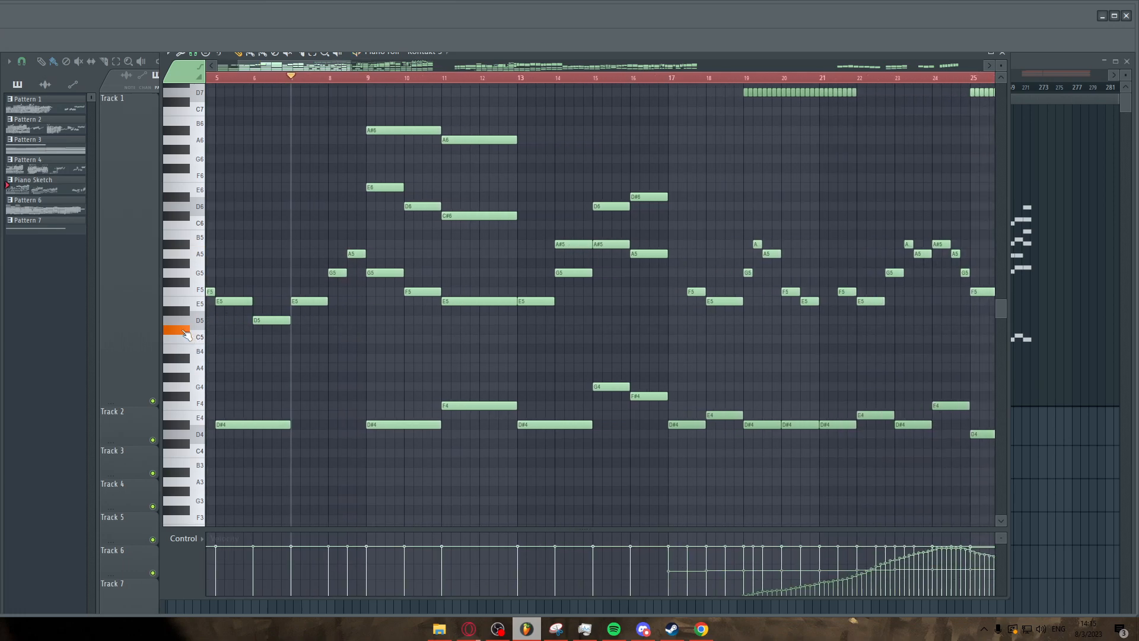
pyautogui.scroll(-3, 508, 333)
pyautogui.scroll(3, 771, 356)
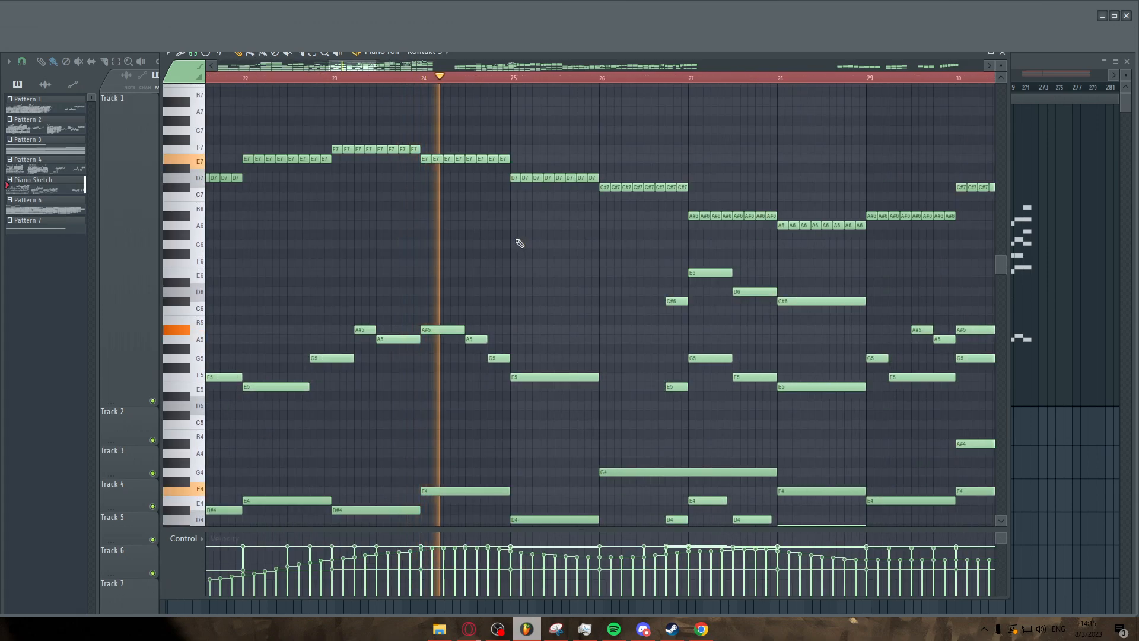
pyautogui.scroll(-4, 504, 248)
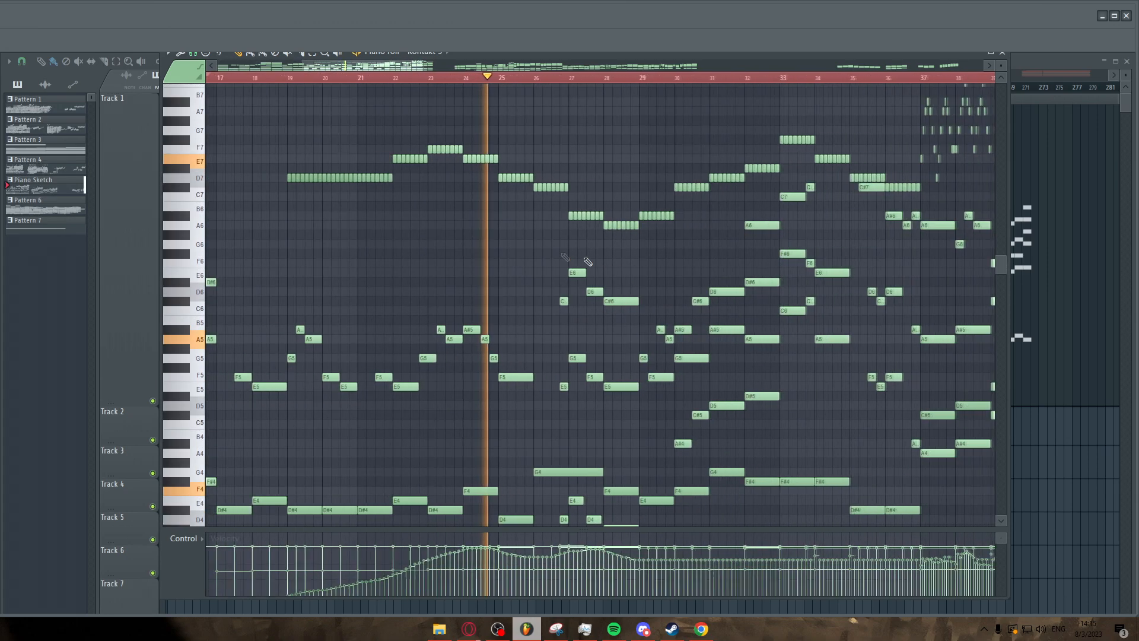
pyautogui.scroll(3, 599, 264)
pyautogui.scroll(3, 533, 274)
pyautogui.moveTo(422, 186); pyautogui.dragTo(543, 198)
pyautogui.keyDown('ctrl'); pyautogui.click(416, 238); pyautogui.keyUp('ctrl')
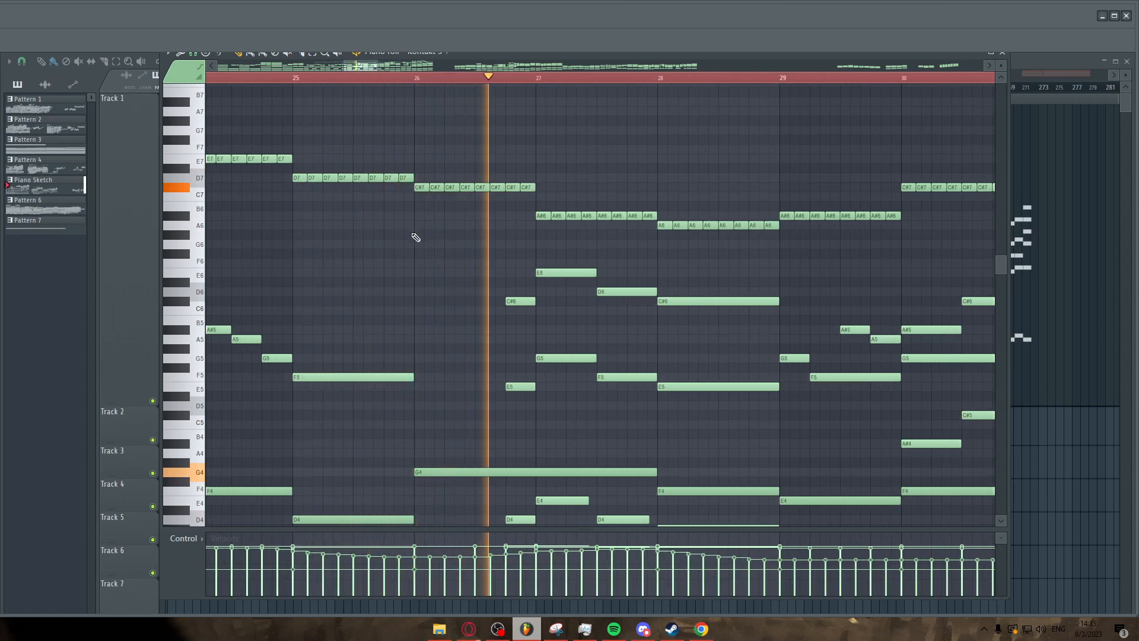
pyautogui.scroll(-4, 417, 238)
pyautogui.scroll(3, 417, 301)
pyautogui.scroll(1, 417, 301)
pyautogui.moveTo(420, 287); pyautogui.dragTo(431, 423)
pyautogui.keyDown('ctrl'); pyautogui.click(475, 415); pyautogui.keyUp('ctrl')
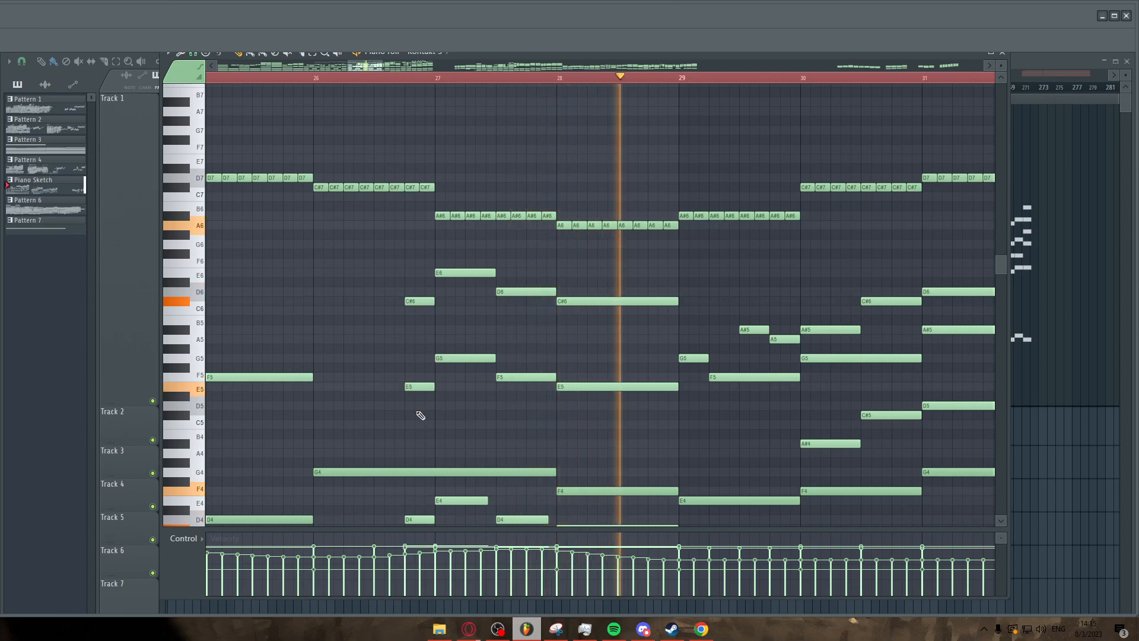
pyautogui.press('space')
# Select the E6, D6 and C#6 melody notes in bars 26 to 28 and transpose them down one octave.
pyautogui.scroll(-3, 418, 403)
pyautogui.moveTo(414, 235); pyautogui.dragTo(615, 380)
pyautogui.keyDown('ctrl'); pyautogui.click(465, 265); pyautogui.keyUp('ctrl')
pyautogui.moveTo(414, 212); pyautogui.dragTo(567, 271)
pyautogui.scroll(2, 525, 268)
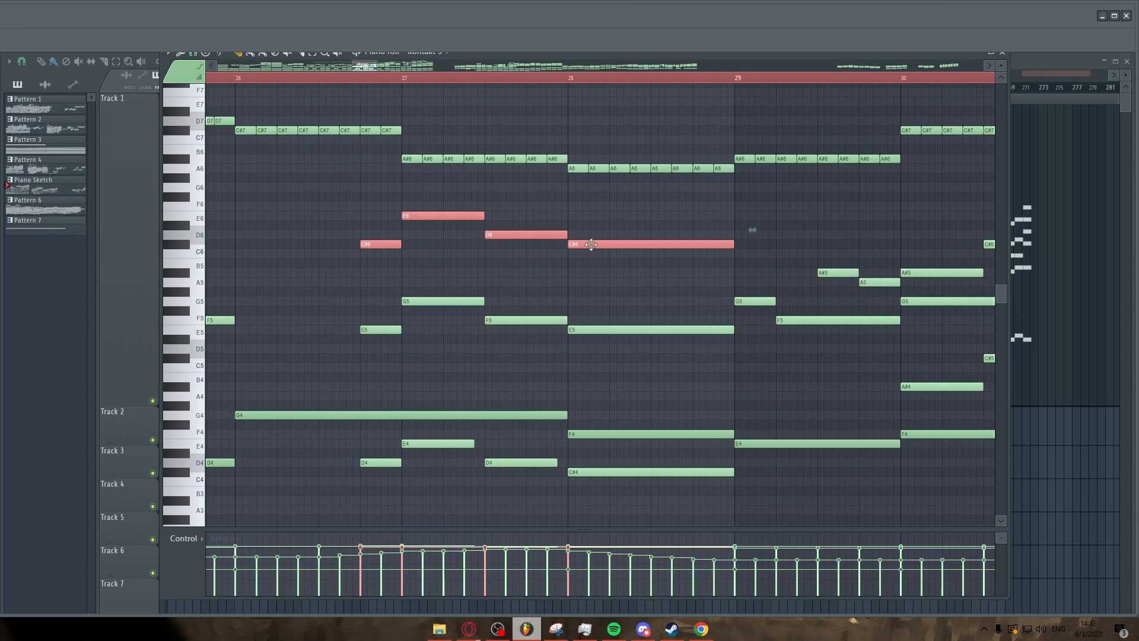
pyautogui.hotkey('ctrl', 'Down')
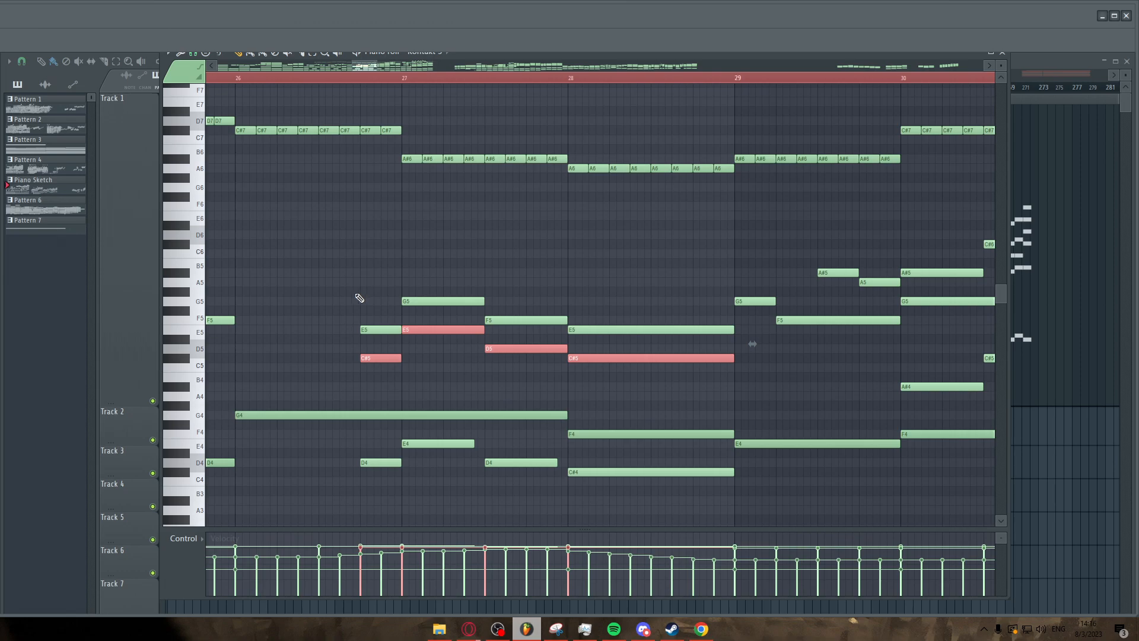
pyautogui.hotkey('ctrl', 'd')
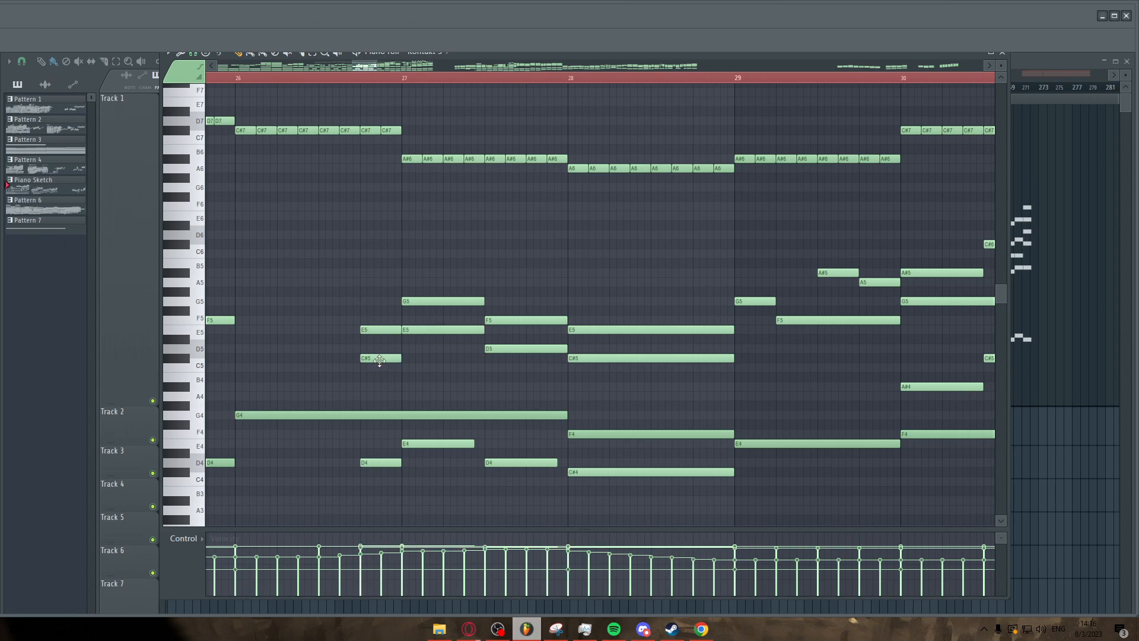
# Drag the short C#5 note in bar 26 slightly lower and scroll on to the following bars.
pyautogui.moveTo(380, 360); pyautogui.dragTo(384, 378)
pyautogui.click(388, 368)
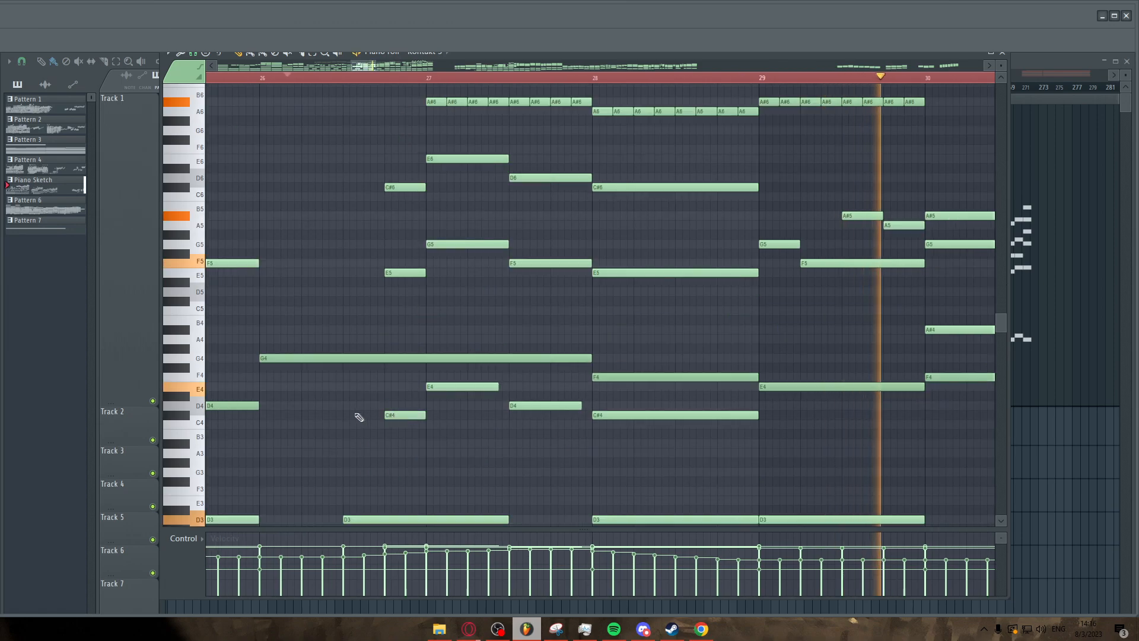
pyautogui.scroll(-5, 356, 414)
pyautogui.scroll(2, 609, 370)
pyautogui.scroll(1, 614, 372)
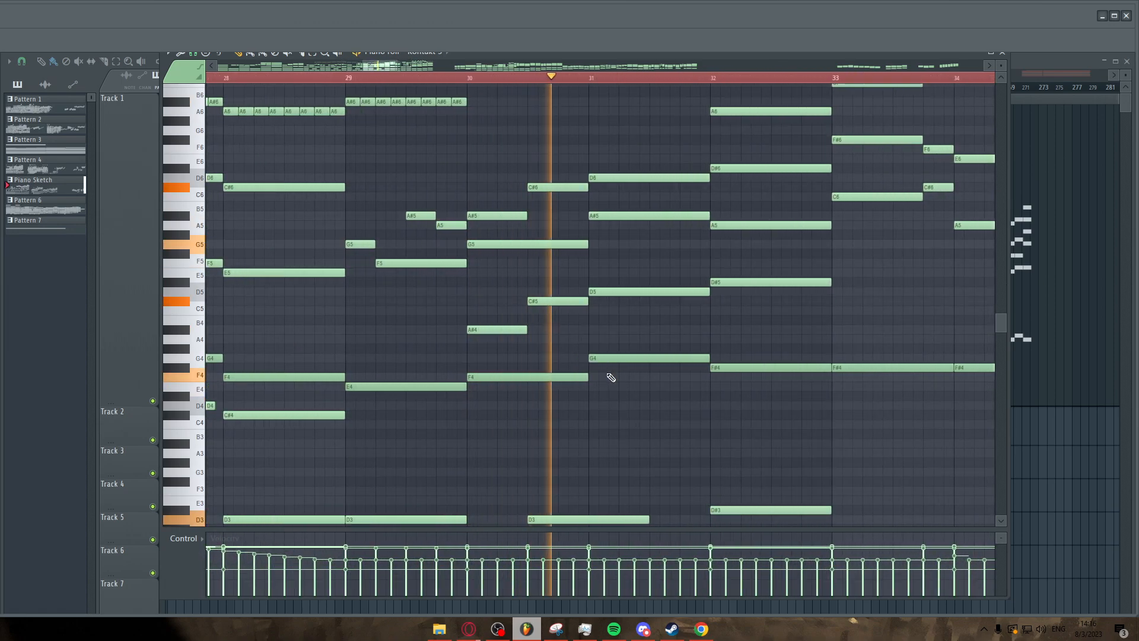
# Lower the C#6 and C#5 notes in bar 30 by a semitone to C6 and C5.
pyautogui.scroll(4, 610, 377)
pyautogui.press('space')
pyautogui.moveTo(546, 300); pyautogui.dragTo(546, 311)
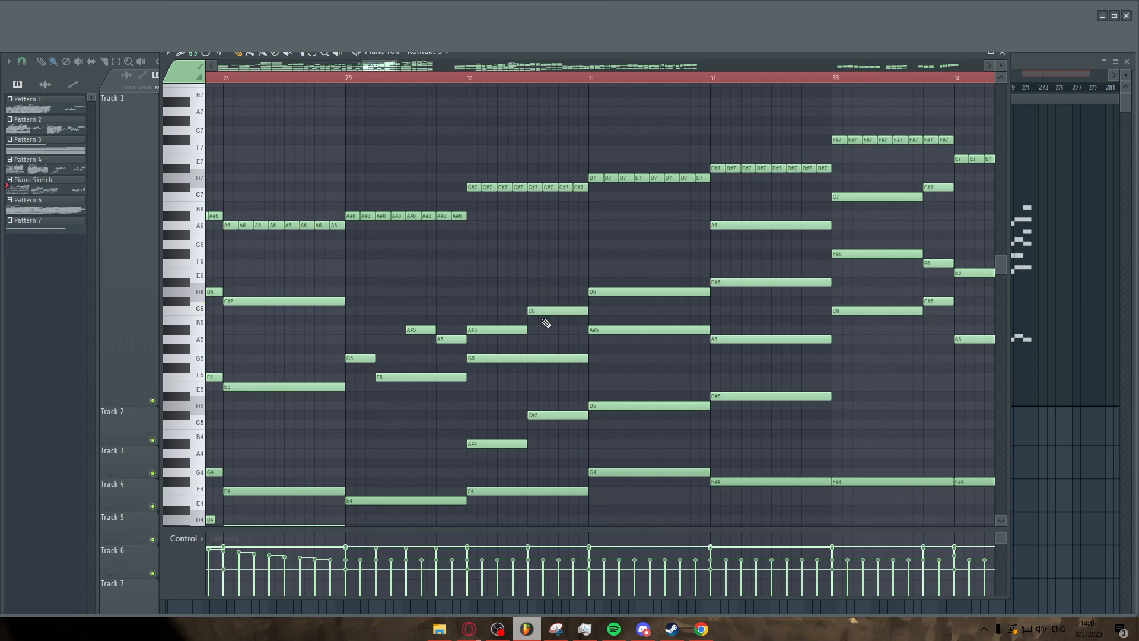
pyautogui.moveTo(545, 413); pyautogui.dragTo(544, 424)
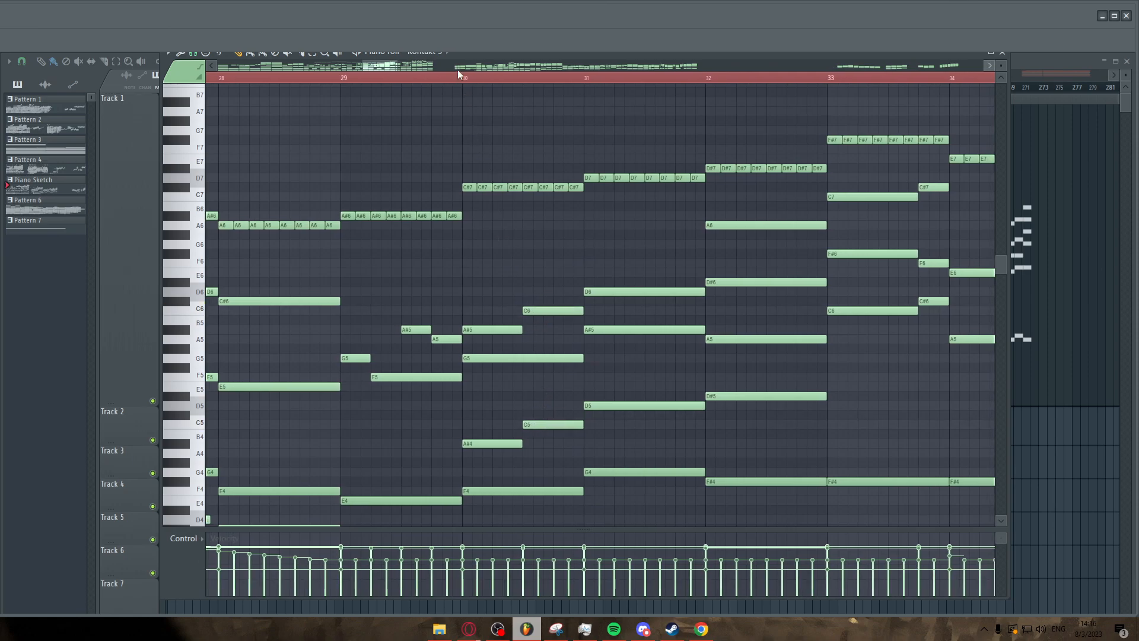
# Raise the two bar 30 notes back to C#6 and C#5 after moving the playhead to bar 30.
pyautogui.click(463, 78)
pyautogui.scroll(1, 546, 310)
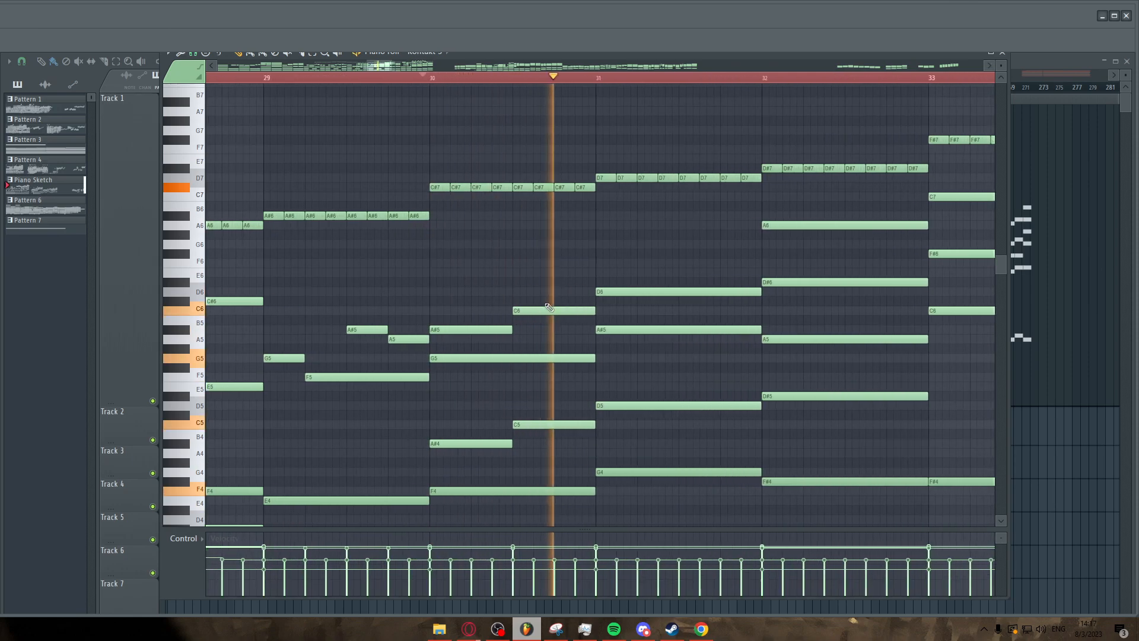
pyautogui.moveTo(546, 311); pyautogui.dragTo(545, 301)
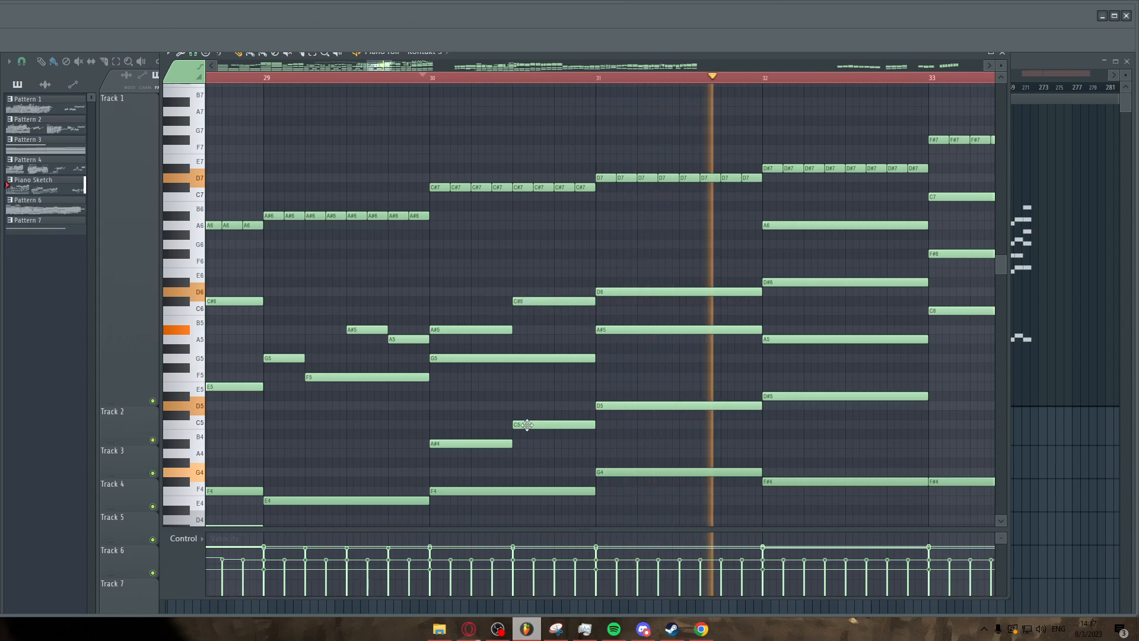
pyautogui.moveTo(526, 424); pyautogui.dragTo(526, 415)
# Play back the passage after bar 30 and bring bars 32 to 36 into view.
pyautogui.scroll(-3, 526, 413)
pyautogui.scroll(-2, 457, 271)
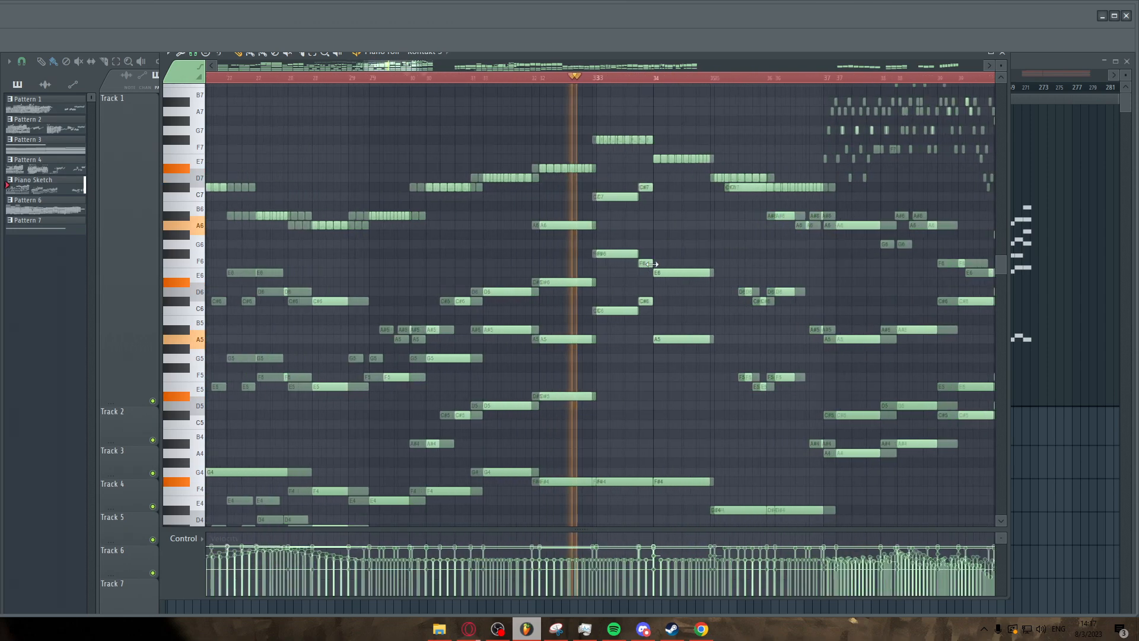
pyautogui.scroll(4, 672, 301)
pyautogui.press('space')
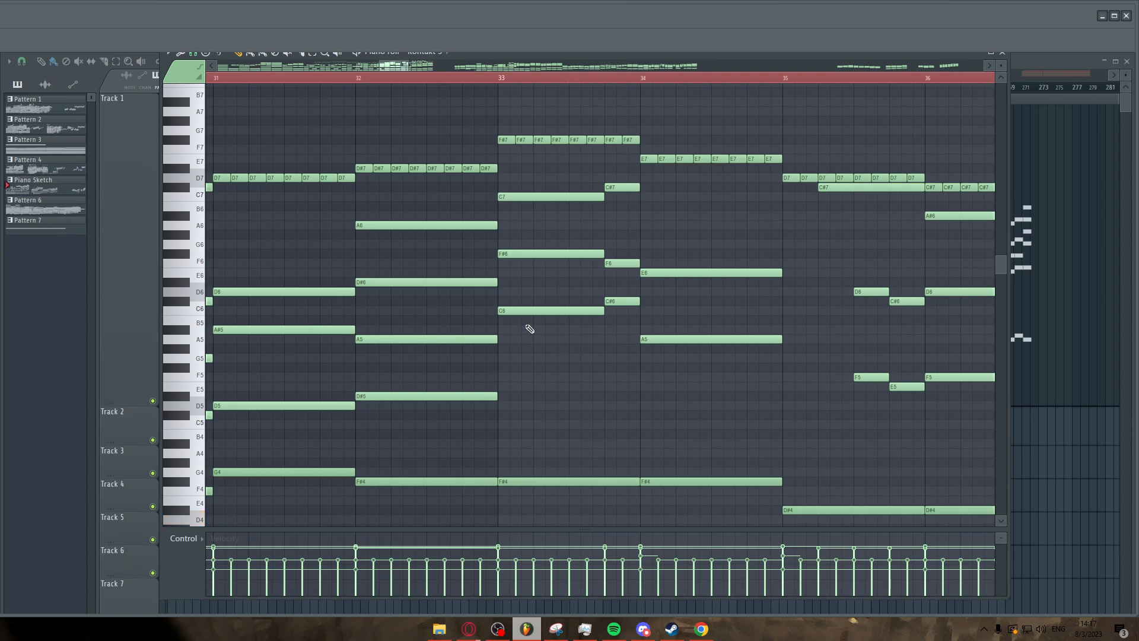
pyautogui.scroll(-2, 530, 328)
pyautogui.keyDown('ctrl'); pyautogui.scroll(-1, 524, 330); pyautogui.keyUp('ctrl')
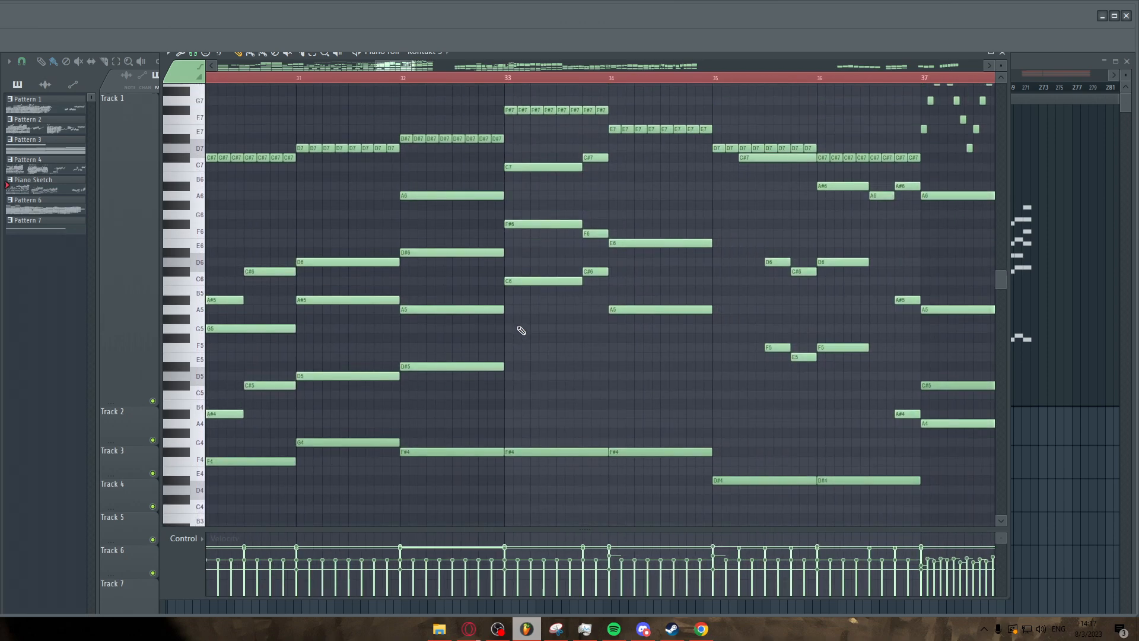
pyautogui.scroll(2, 521, 330)
pyautogui.moveTo(510, 69); pyautogui.dragTo(584, 226)
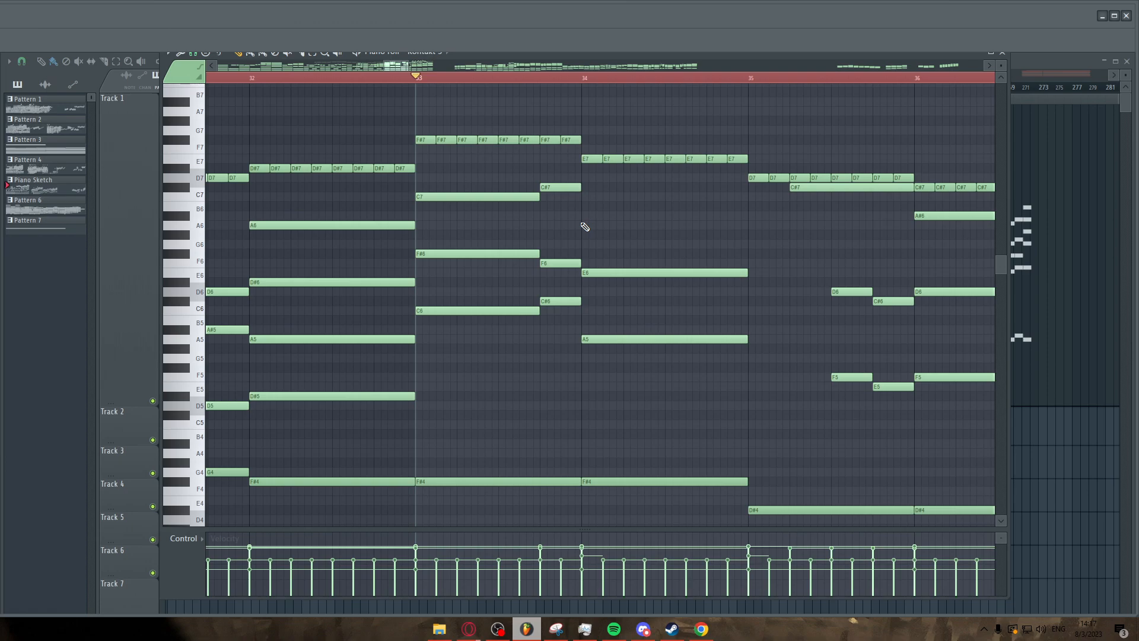
# Audition pitches around F6 and G6 on the piano keyboard.
pyautogui.click(184, 259)
pyautogui.click(184, 260)
pyautogui.click(191, 245)
pyautogui.click(179, 235)
pyautogui.click(178, 254)
pyautogui.click(178, 257)
pyautogui.click(179, 256)
pyautogui.scroll(2, 436, 236)
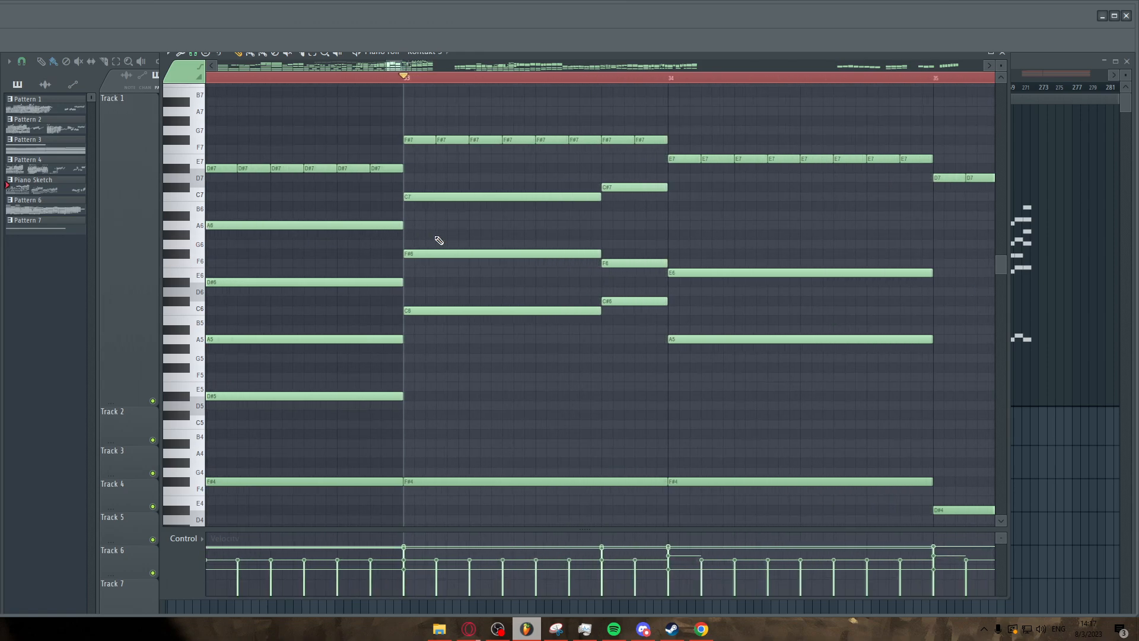
# Highlight the repeated F#7 notes in bar 33 and play back the passage from bar 32.
pyautogui.moveTo(427, 230); pyautogui.dragTo(428, 259)
pyautogui.moveTo(427, 136); pyautogui.dragTo(643, 152)
pyautogui.scroll(-2, 643, 153)
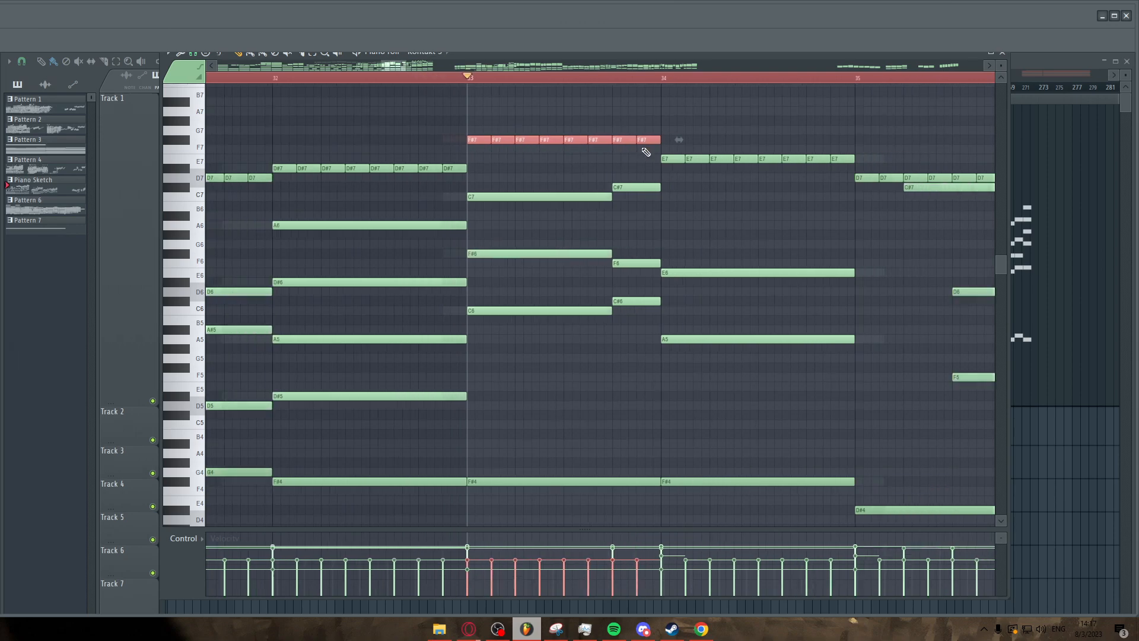
pyautogui.click(330, 85)
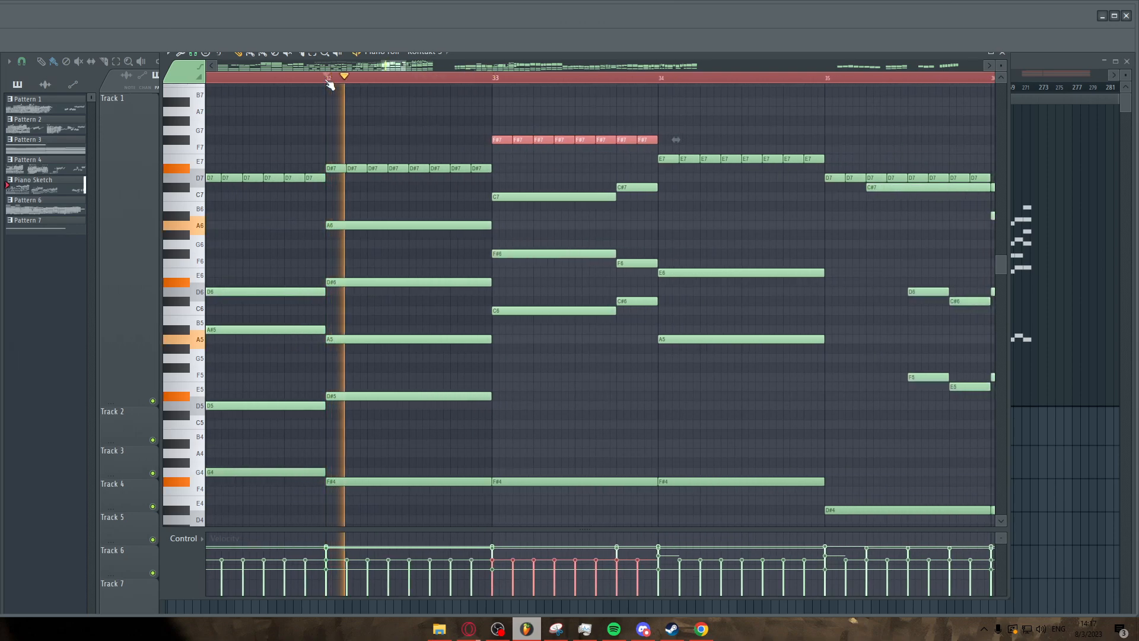
pyautogui.click(600, 369)
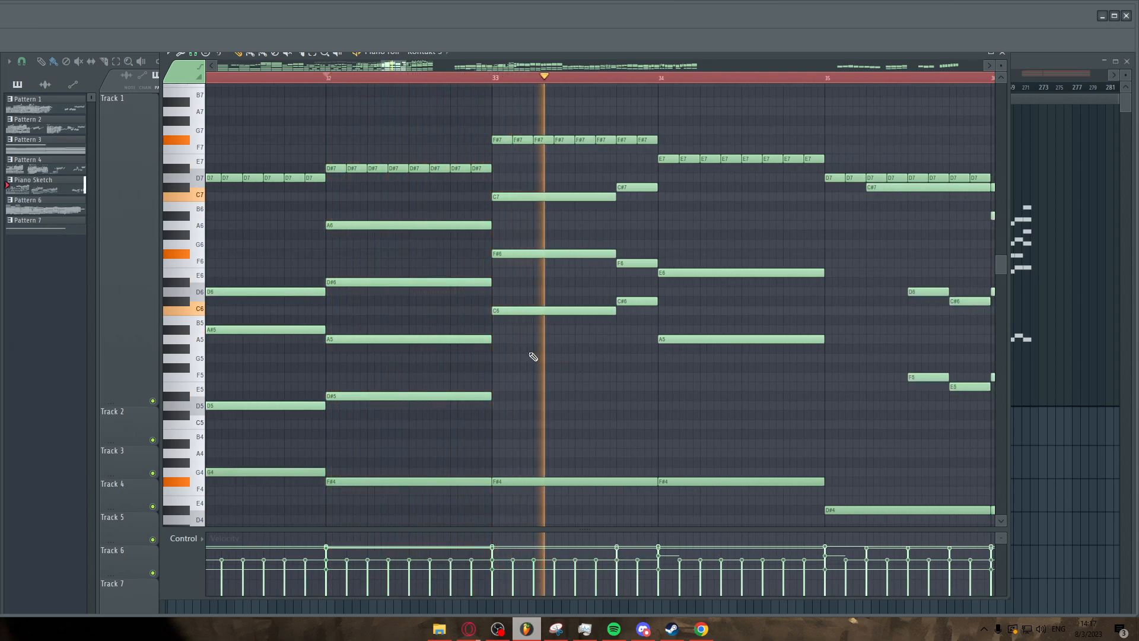
pyautogui.press('space')
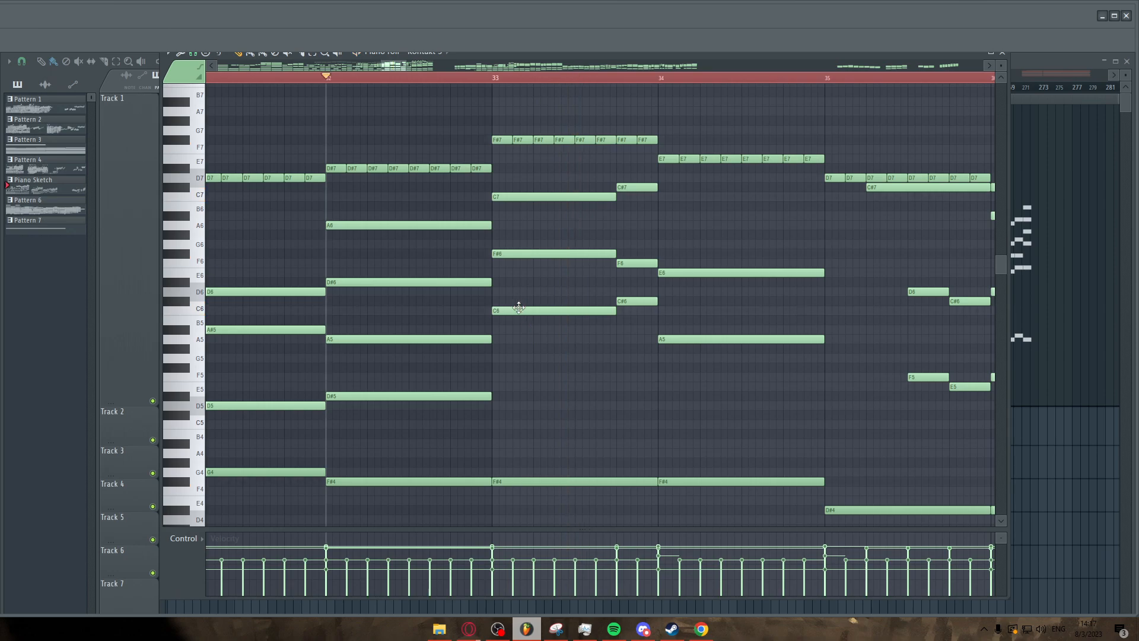
pyautogui.scroll(2, 518, 307)
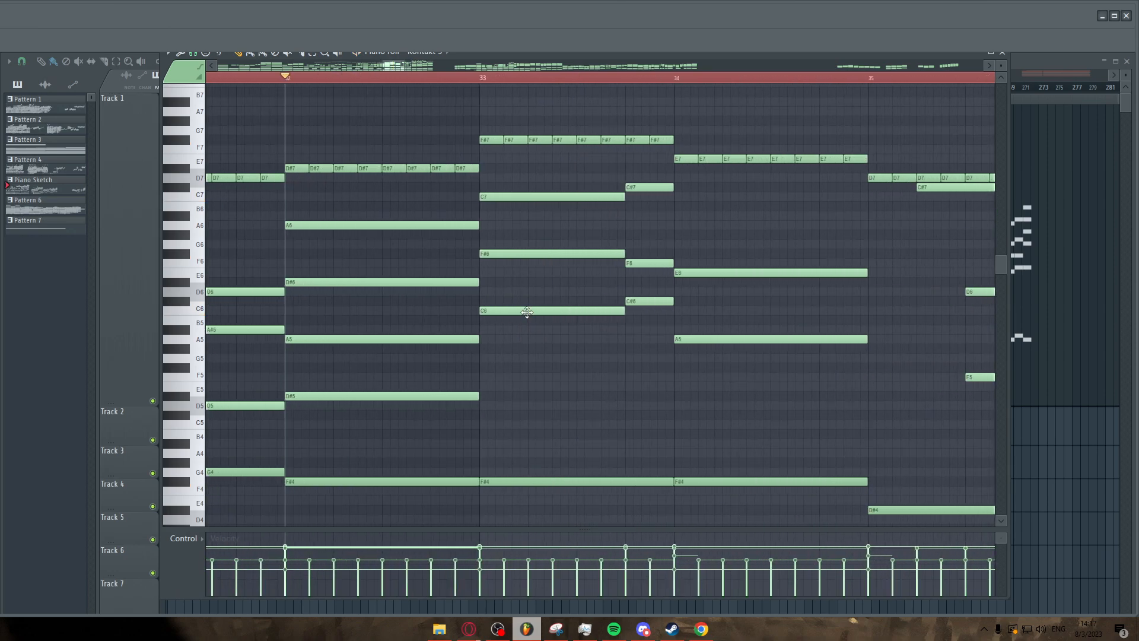
pyautogui.press('space')
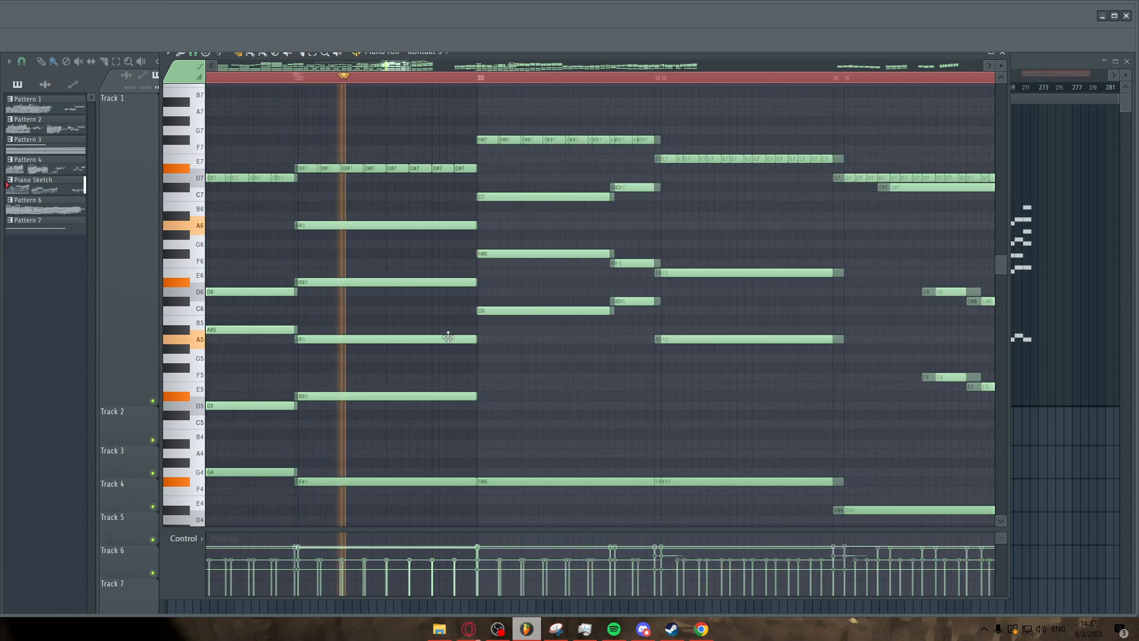
# Browse bars 33 to 41 to examine the high arpeggiated passage.
pyautogui.scroll(-2, 534, 351)
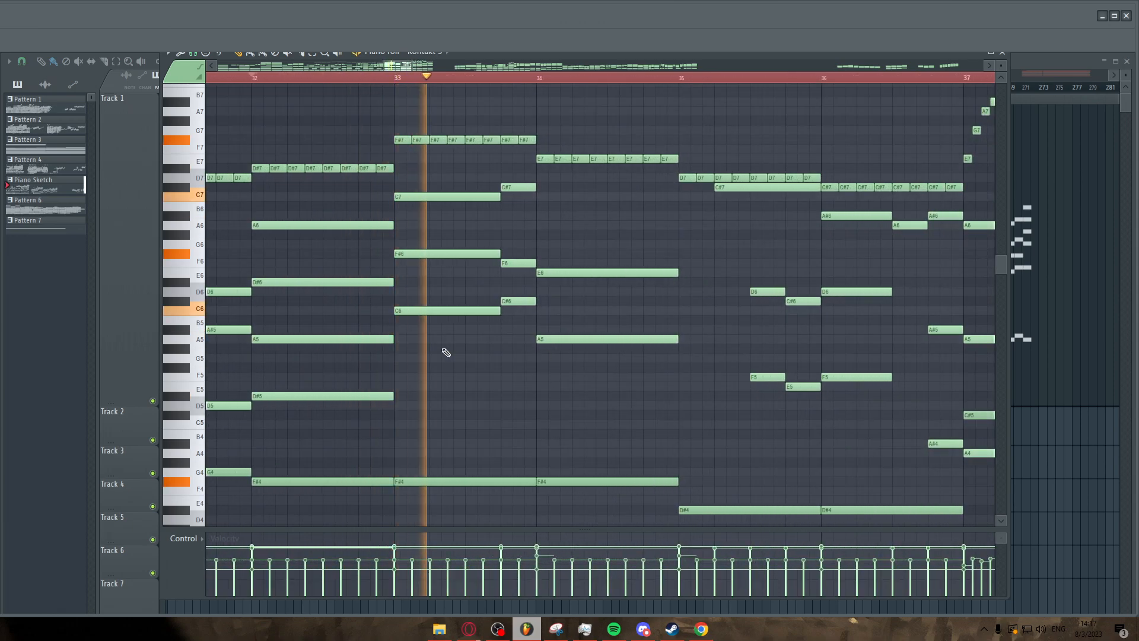
pyautogui.scroll(-2, 445, 352)
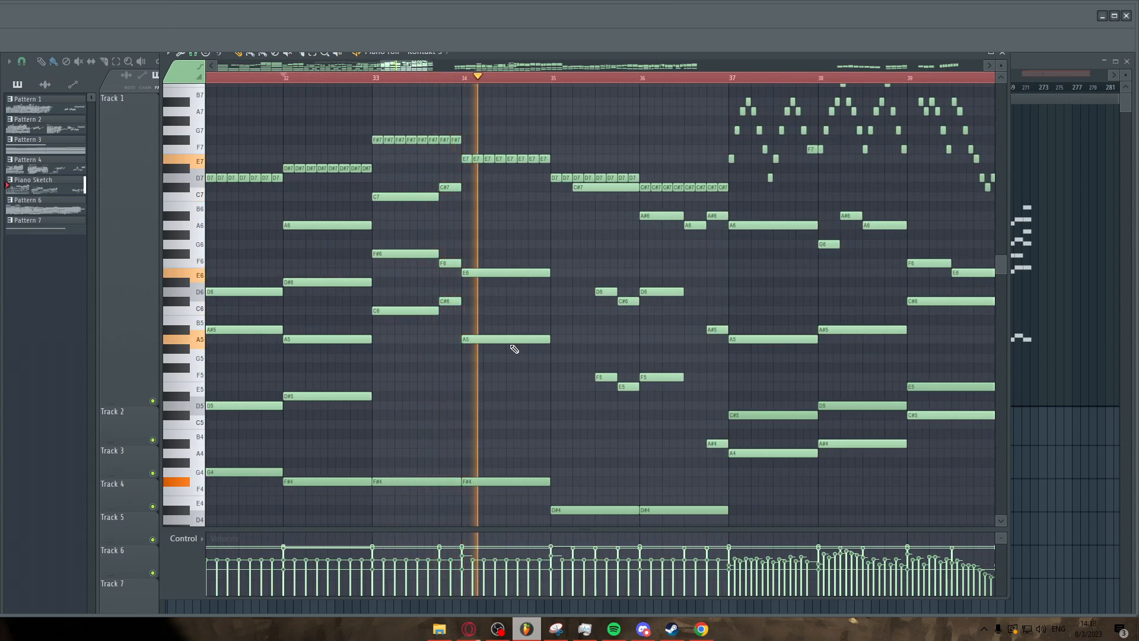
pyautogui.scroll(-2, 507, 384)
pyautogui.scroll(2, 658, 369)
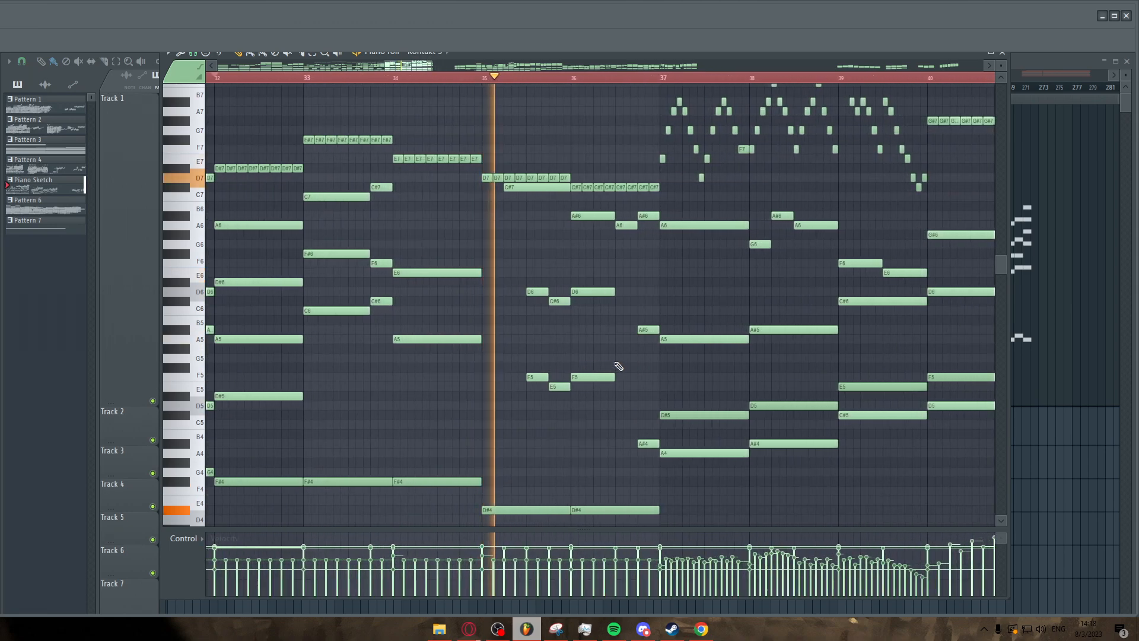
pyautogui.scroll(-2, 542, 297)
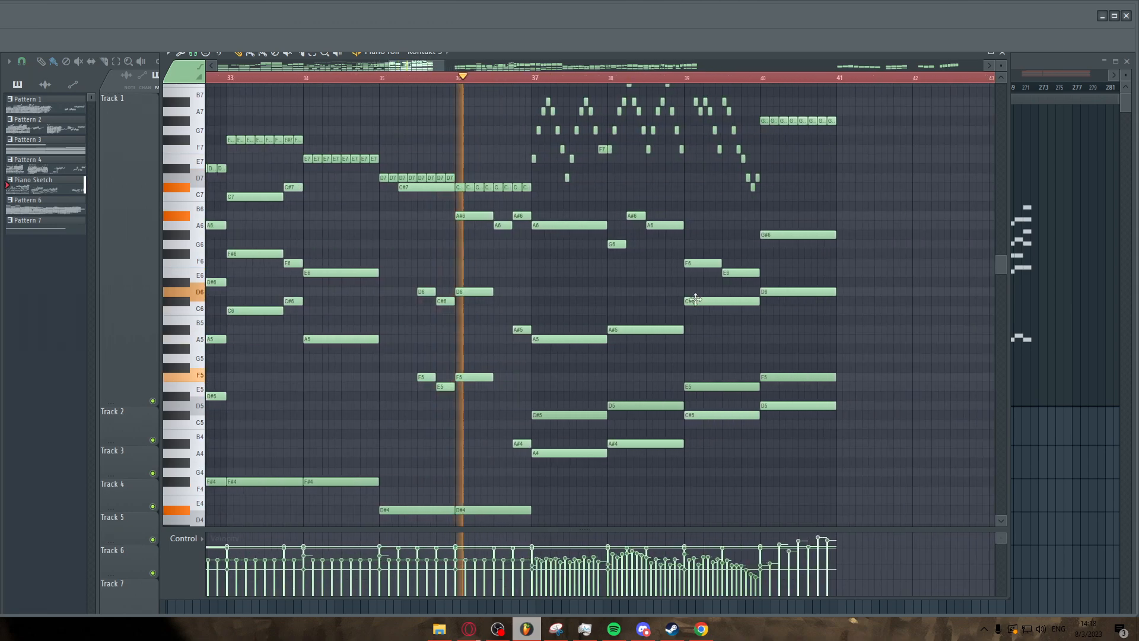
pyautogui.scroll(-1, 551, 278)
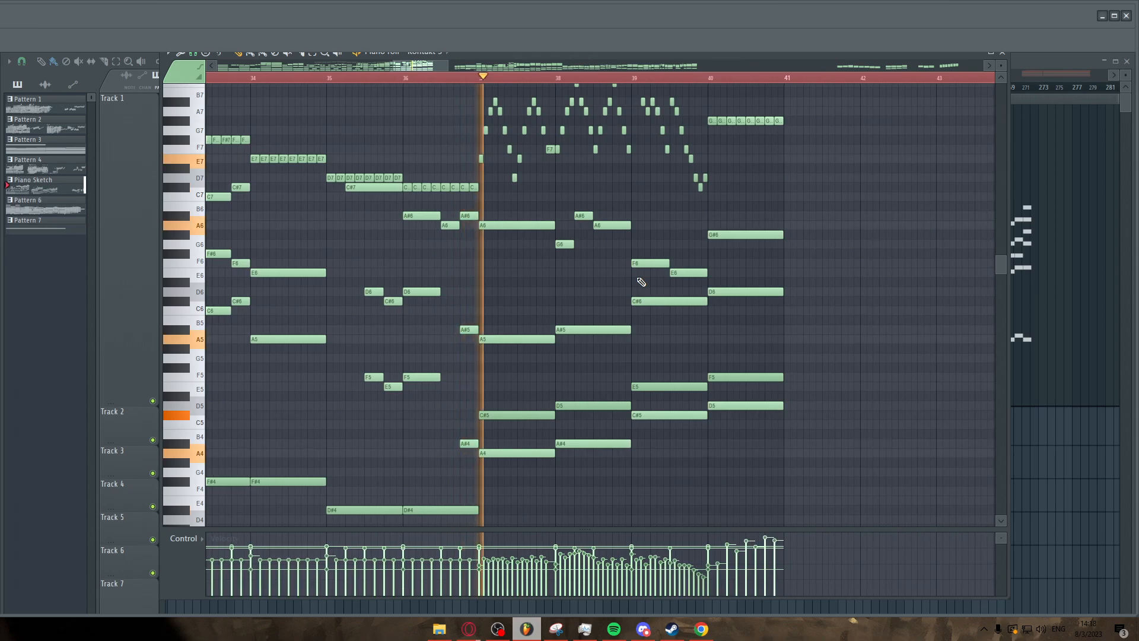
pyautogui.scroll(-1, 653, 280)
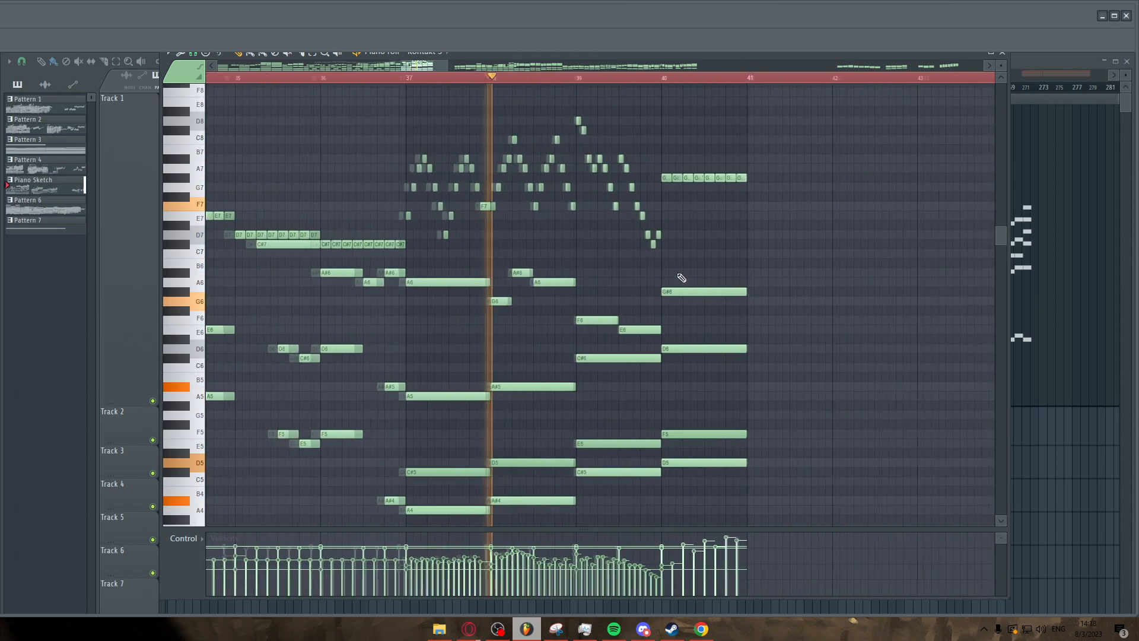
pyautogui.scroll(1, 676, 278)
pyautogui.scroll(2, 825, 296)
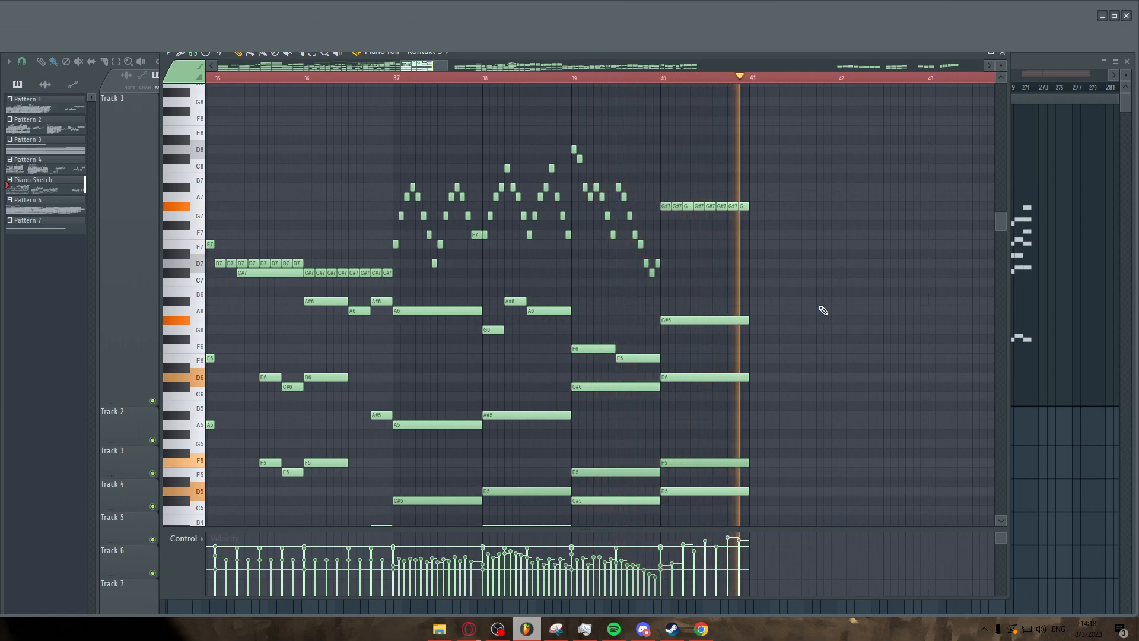
# Zoom out across the whole pattern and move the view to bars 53 to 58.
pyautogui.scroll(-2, 823, 311)
pyautogui.scroll(-2, 823, 312)
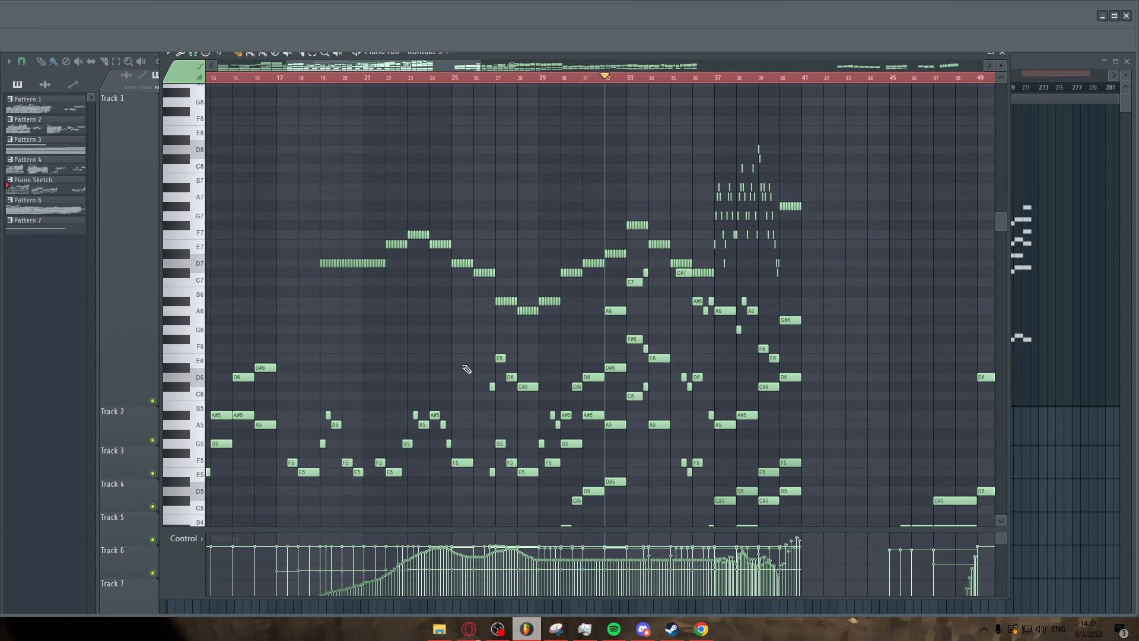
pyautogui.scroll(-3, 463, 369)
pyautogui.scroll(-2, 479, 368)
pyautogui.hscroll(3, 469, 356)
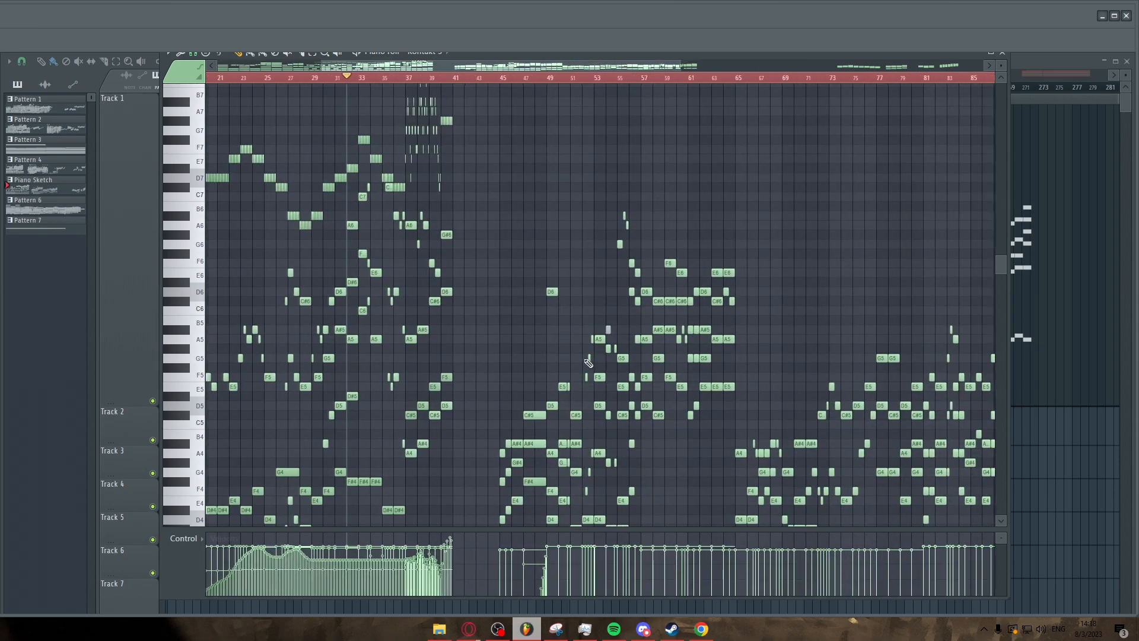
pyautogui.scroll(-4, 451, 284)
pyautogui.scroll(4, 444, 249)
pyautogui.scroll(3, 397, 260)
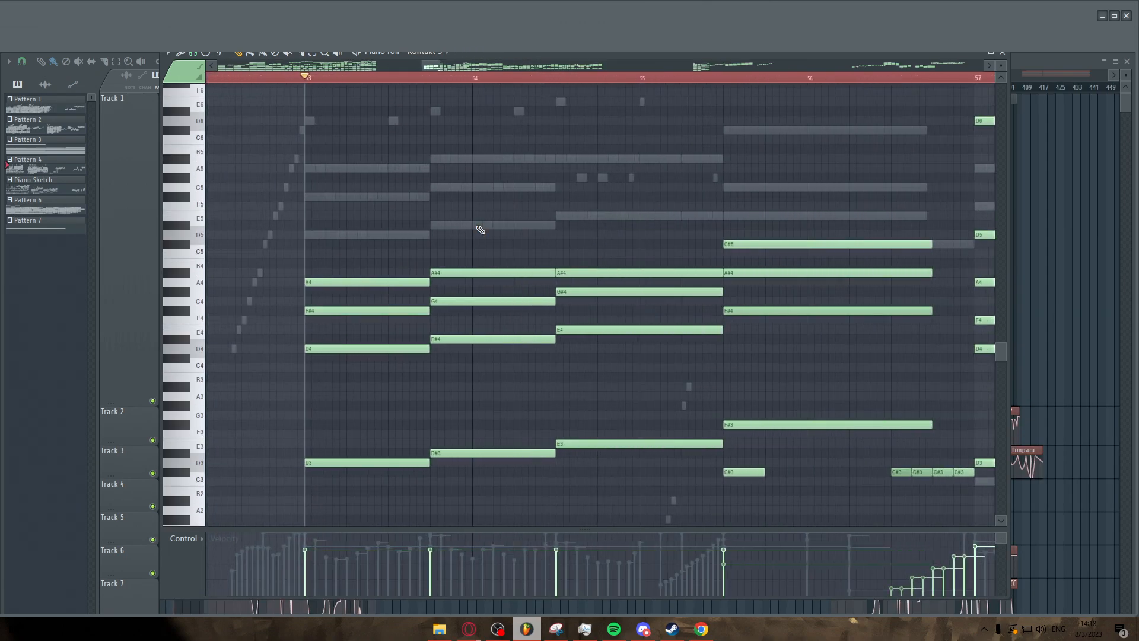
# Play back the passage around bars 53 to 57 to listen to its chords.
pyautogui.scroll(-2, 481, 229)
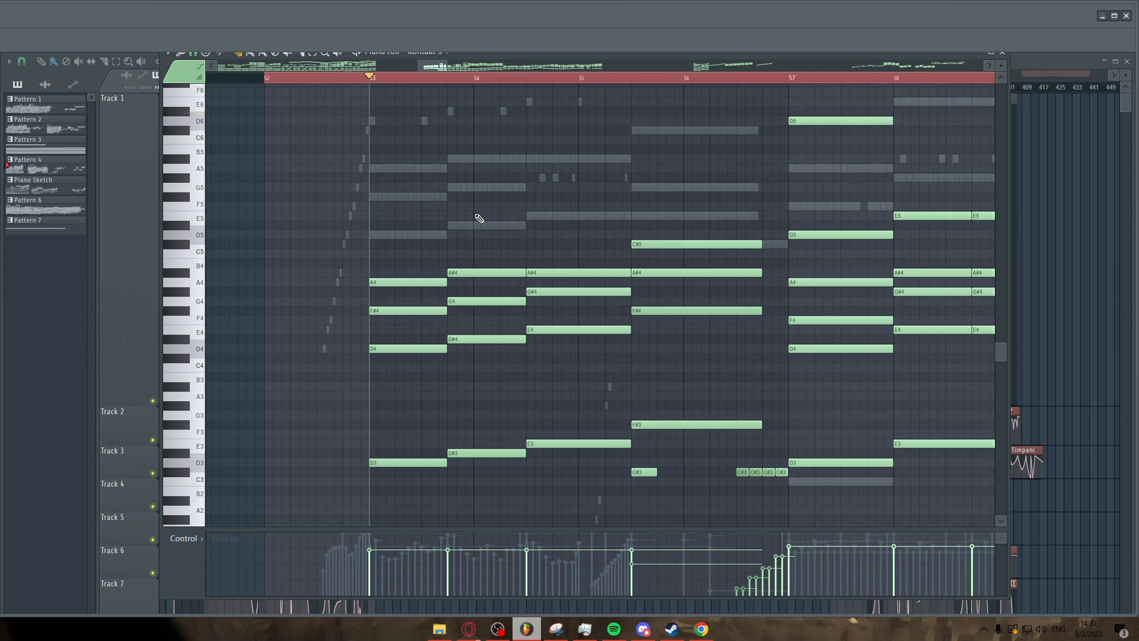
pyautogui.scroll(-2, 459, 227)
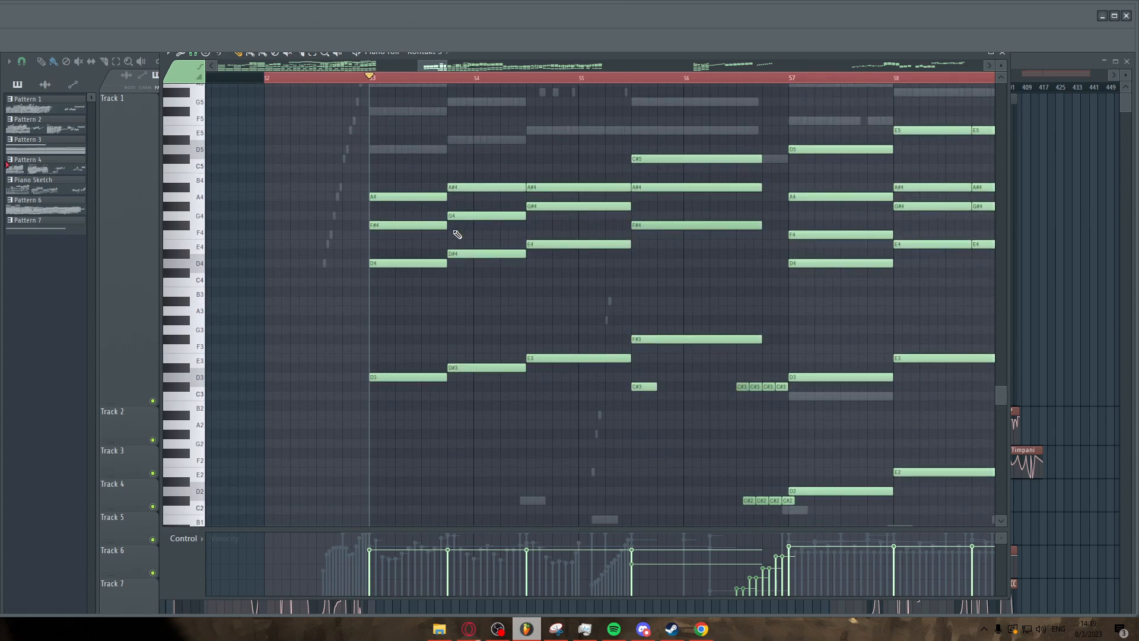
pyautogui.press('space')
pyautogui.scroll(-1, 453, 207)
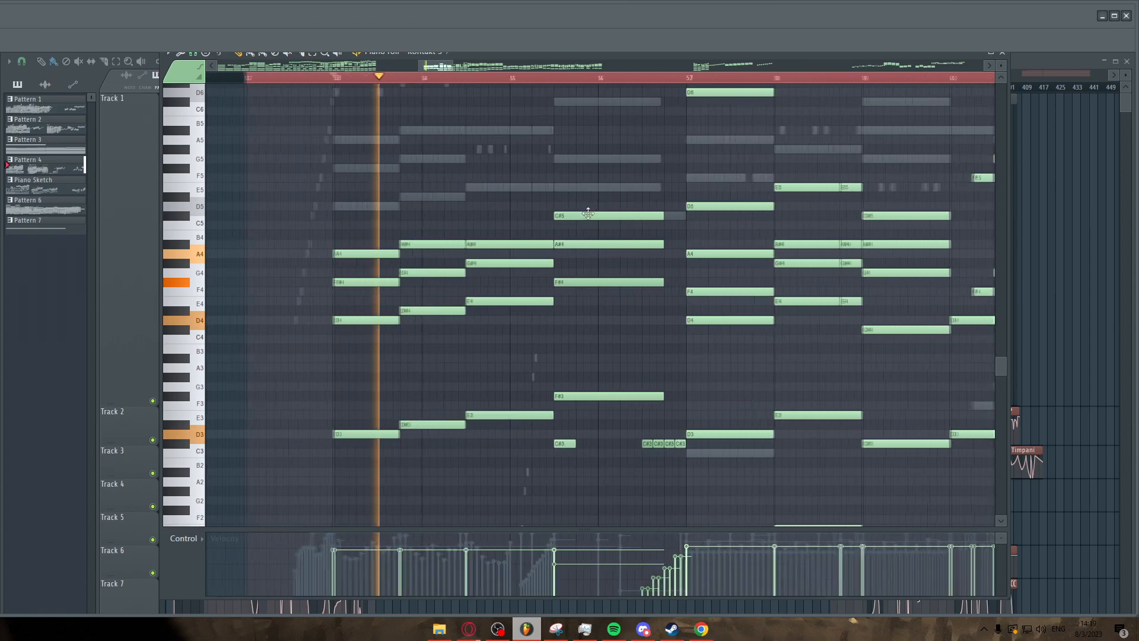
pyautogui.scroll(1, 486, 196)
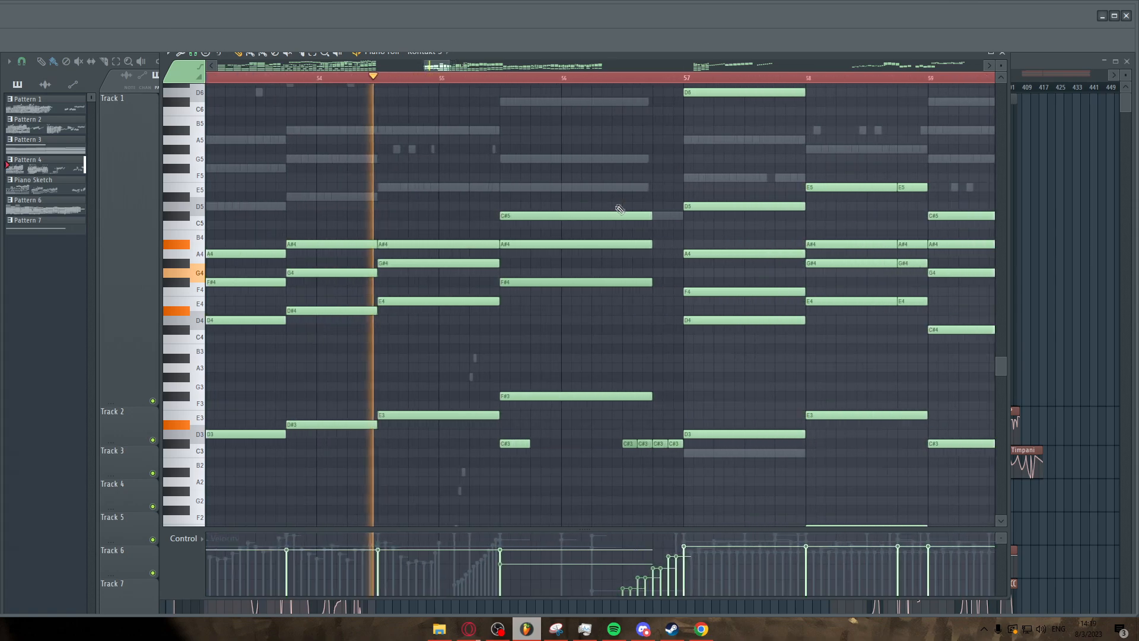
pyautogui.scroll(-2, 472, 316)
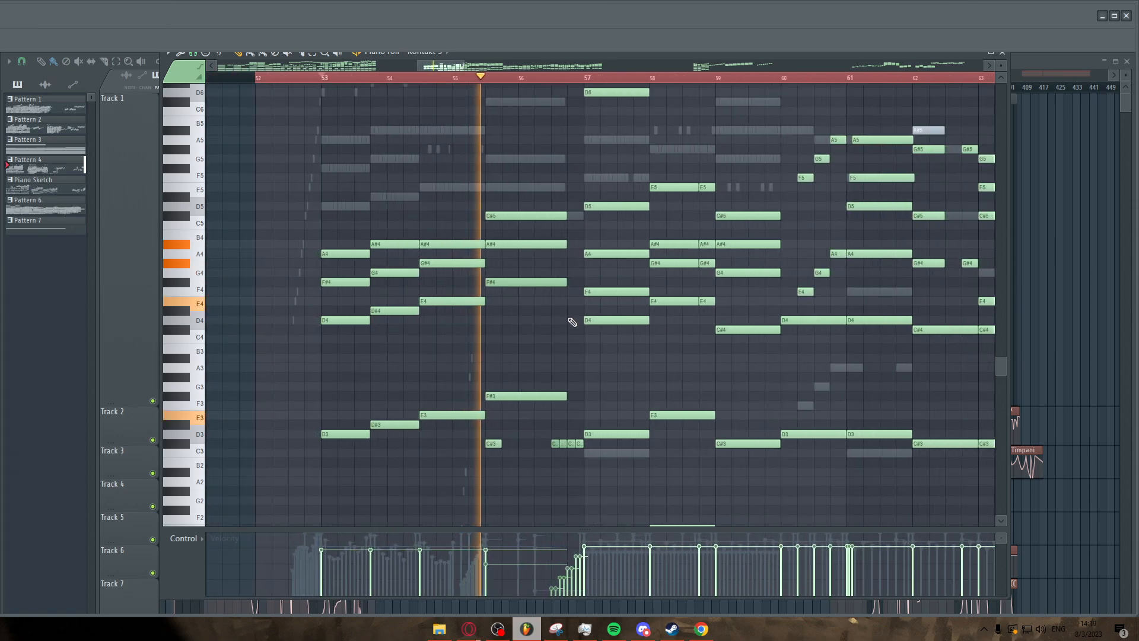
# Browse bars 55 to 63 and set the playhead at bar 57.
pyautogui.scroll(2, 572, 323)
pyautogui.scroll(-3, 527, 333)
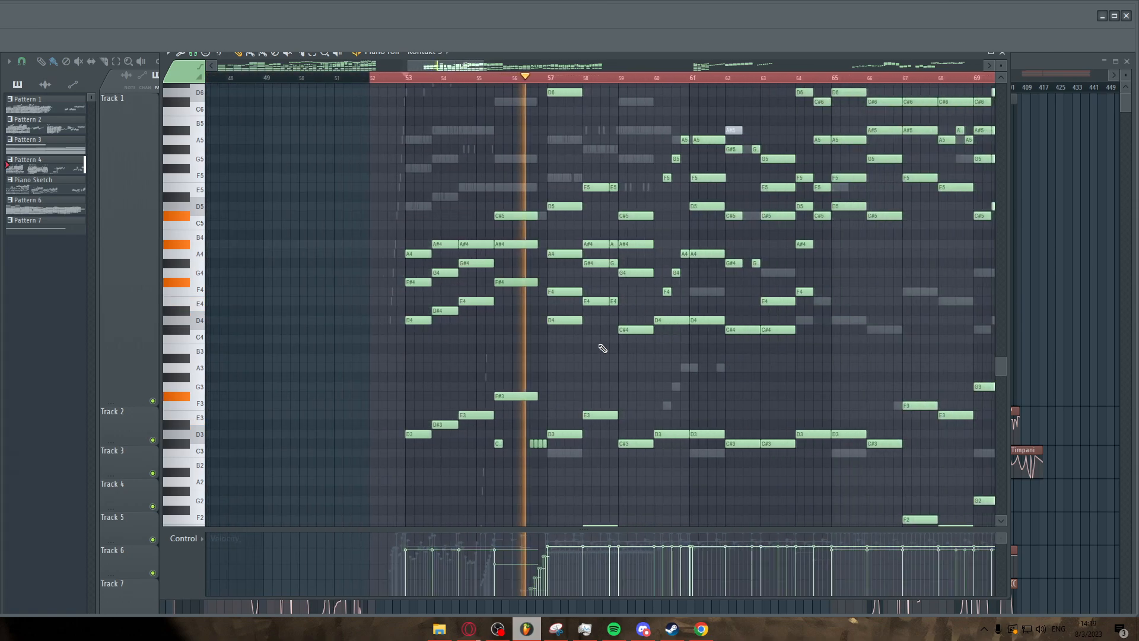
pyautogui.scroll(3, 594, 348)
pyautogui.scroll(3, 571, 346)
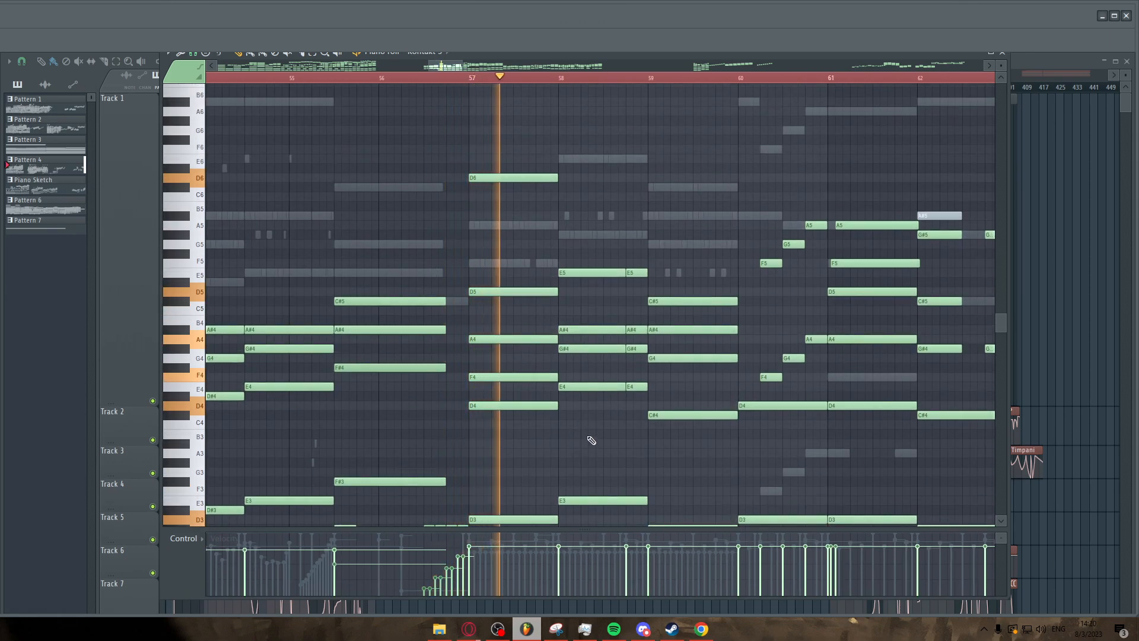
pyautogui.scroll(-3, 580, 444)
pyautogui.scroll(-2, 604, 403)
pyautogui.scroll(2, 605, 402)
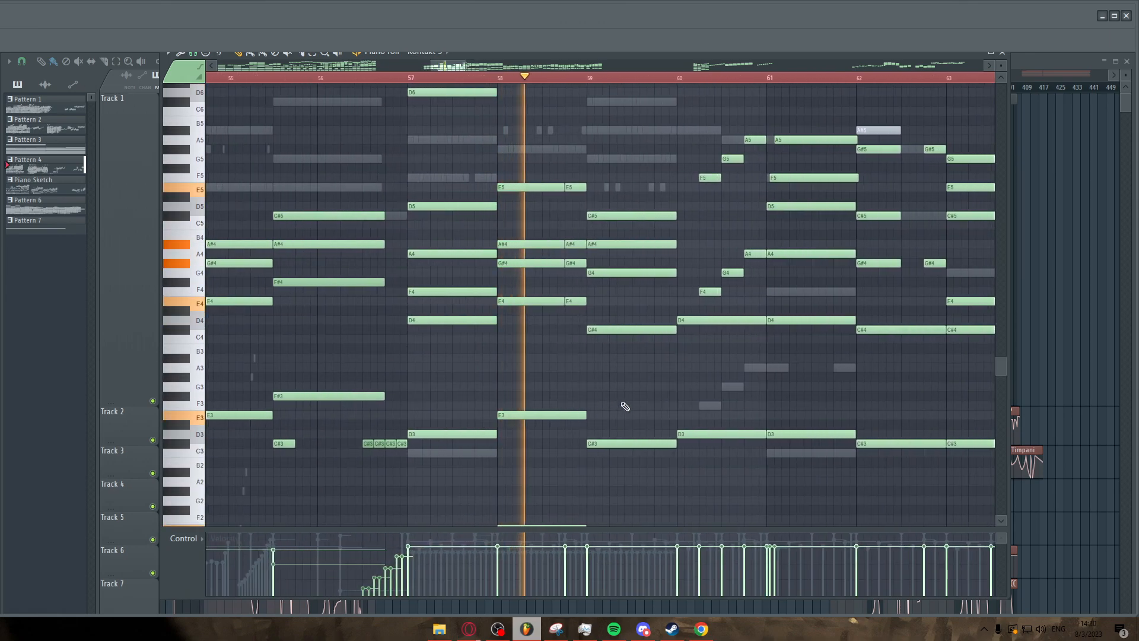
pyautogui.click(413, 79)
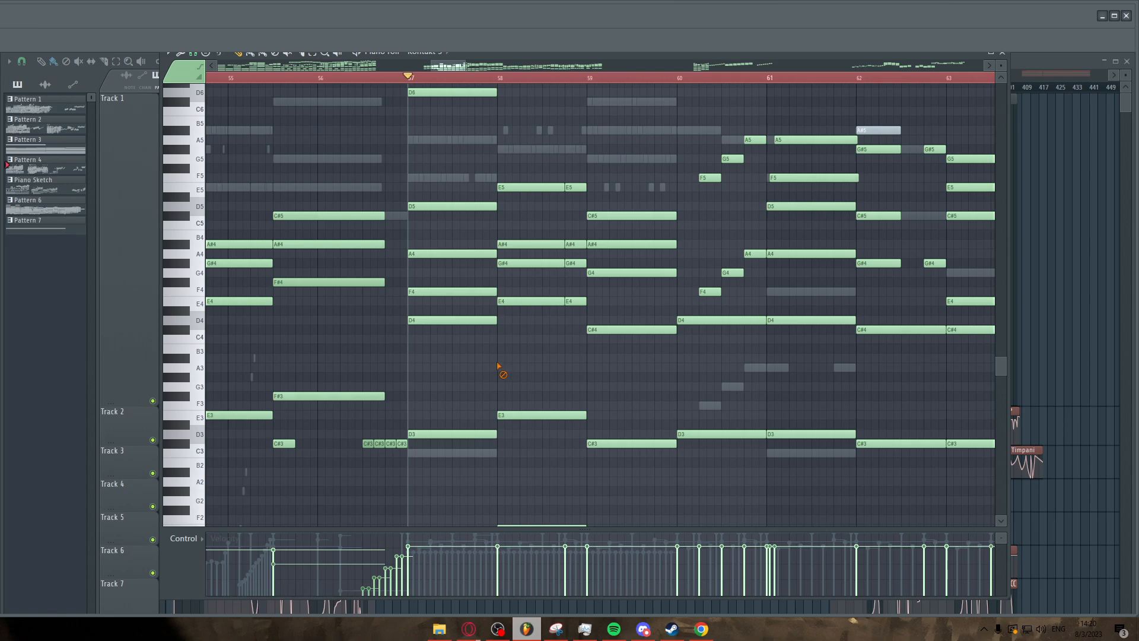
pyautogui.hscroll(2, 502, 367)
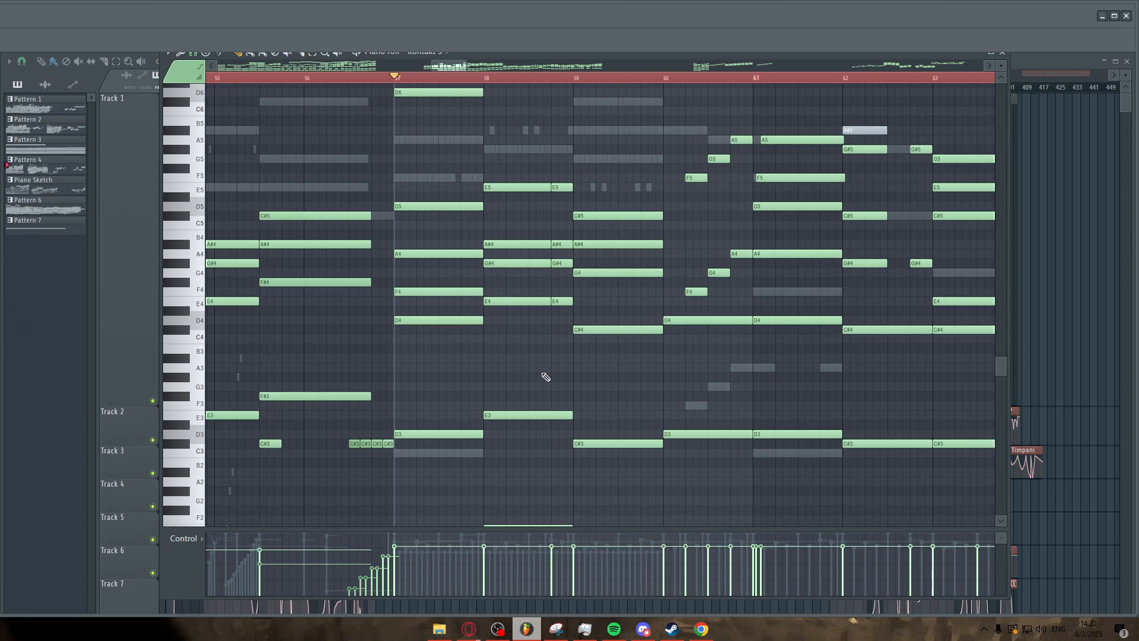
# Play back the passage from bar 57 to bar 63 to listen to its chords.
pyautogui.moveTo(511, 261); pyautogui.dragTo(559, 269)
pyautogui.scroll(1, 555, 280)
pyautogui.keyDown('ctrl'); pyautogui.click(514, 281); pyautogui.keyUp('ctrl')
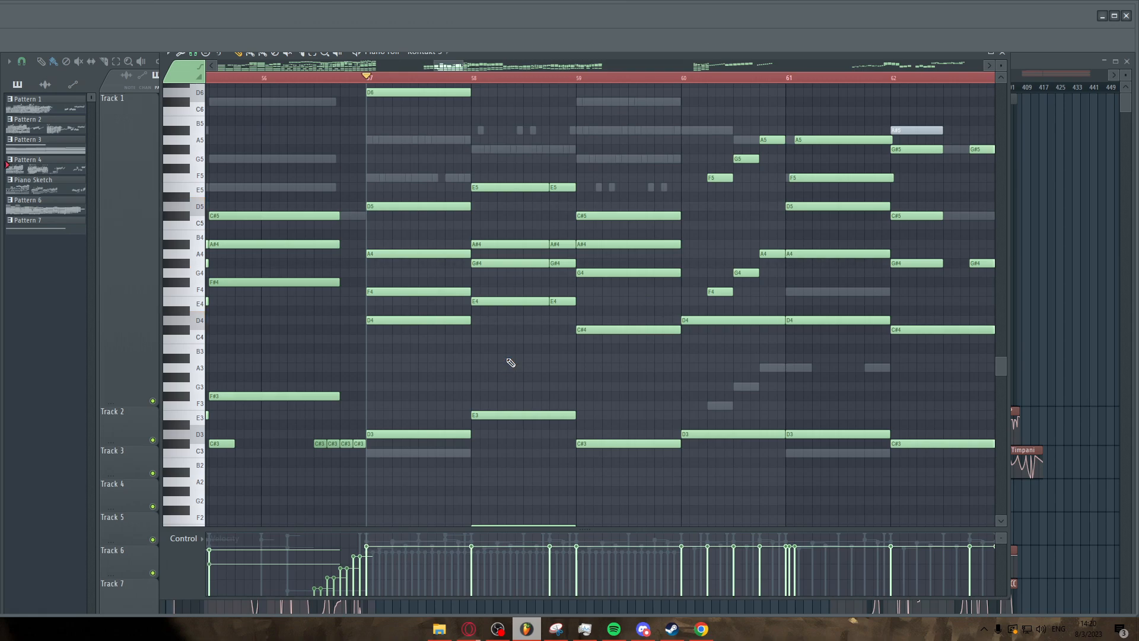
pyautogui.press('space')
pyautogui.scroll(3, 507, 359)
pyautogui.scroll(-1, 500, 373)
pyautogui.scroll(2, 534, 407)
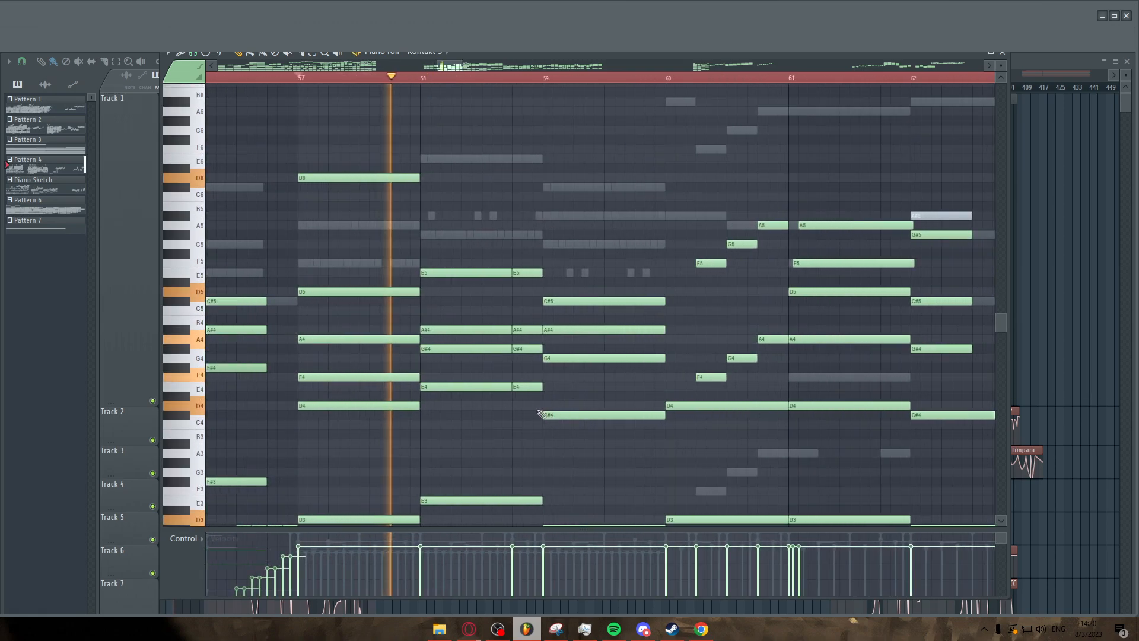
pyautogui.scroll(-1, 537, 411)
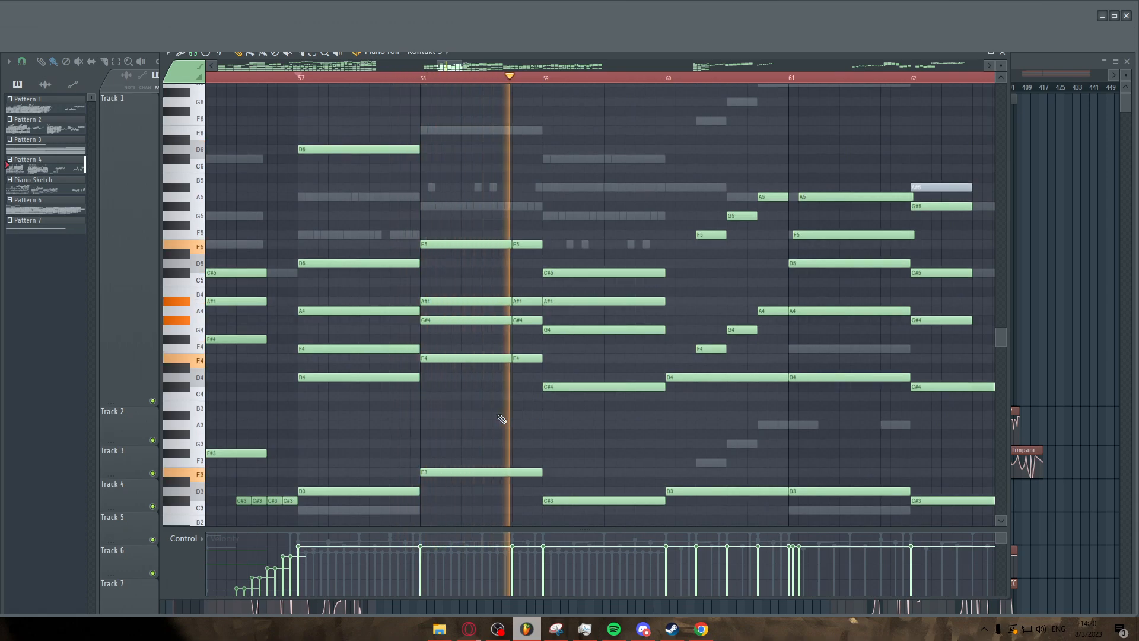
pyautogui.scroll(-1, 569, 424)
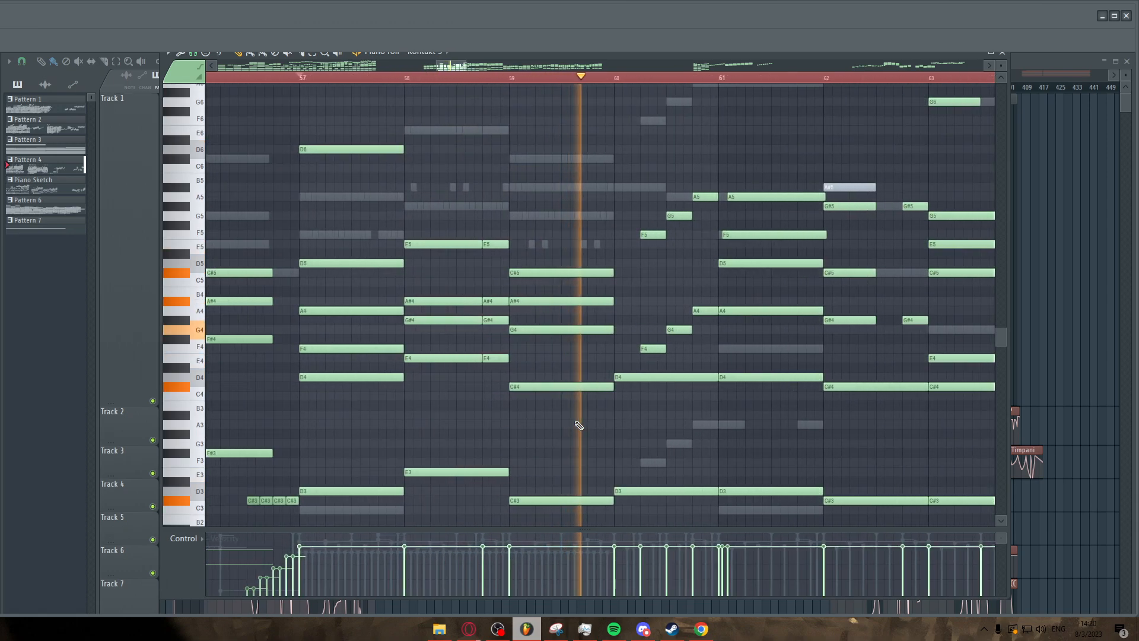
pyautogui.scroll(-2, 576, 422)
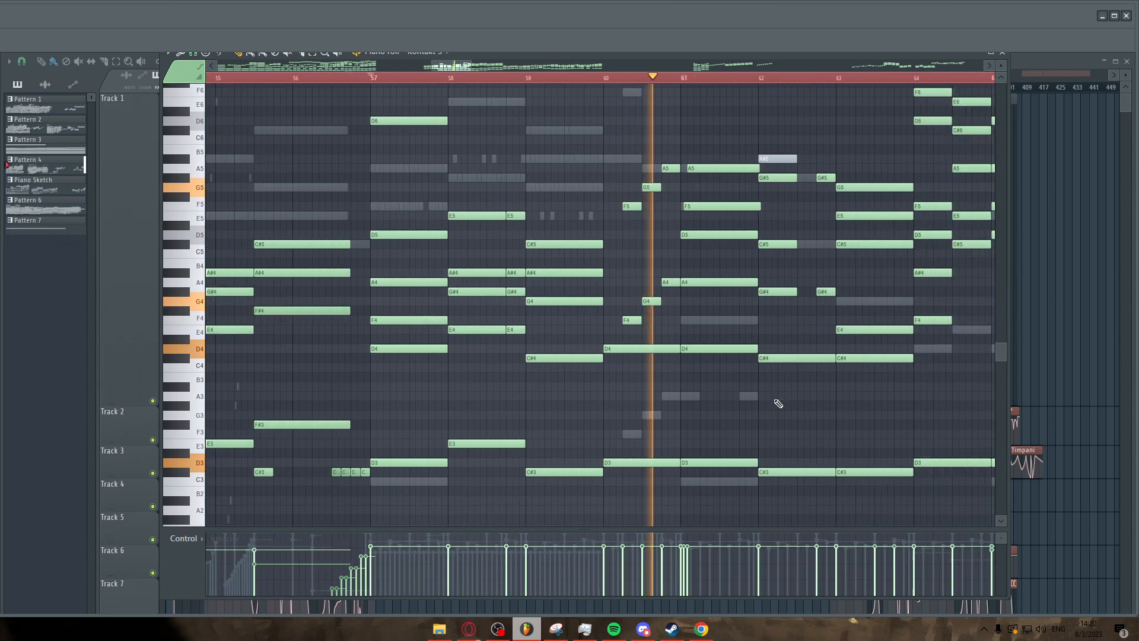
pyautogui.scroll(2, 817, 399)
pyautogui.scroll(-3, 510, 393)
pyautogui.scroll(2, 731, 380)
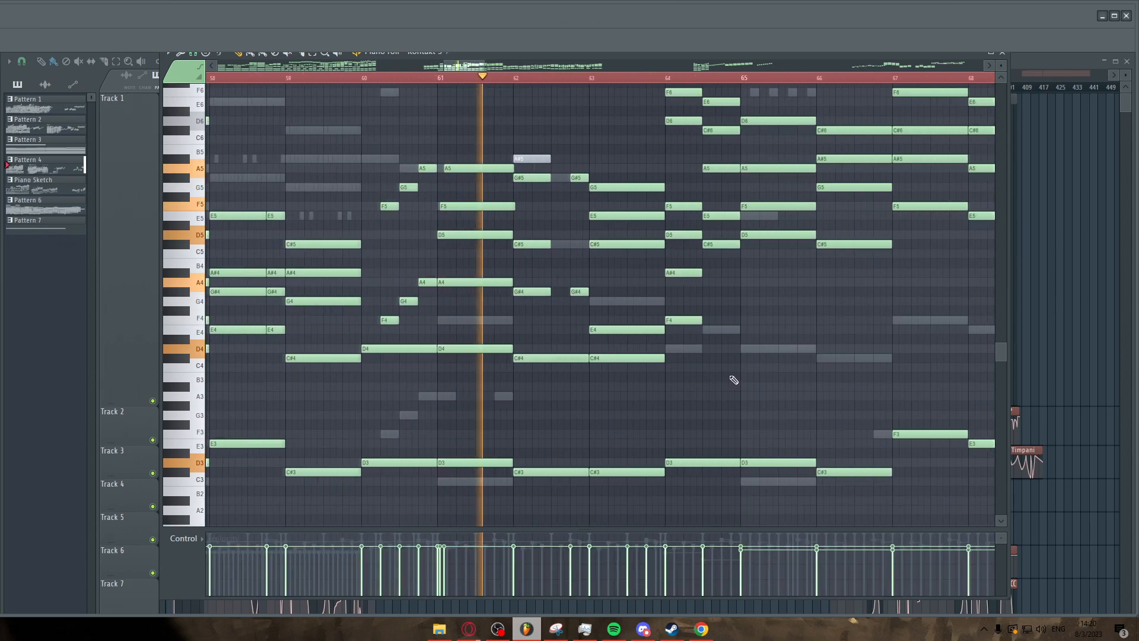
pyautogui.scroll(1, 732, 380)
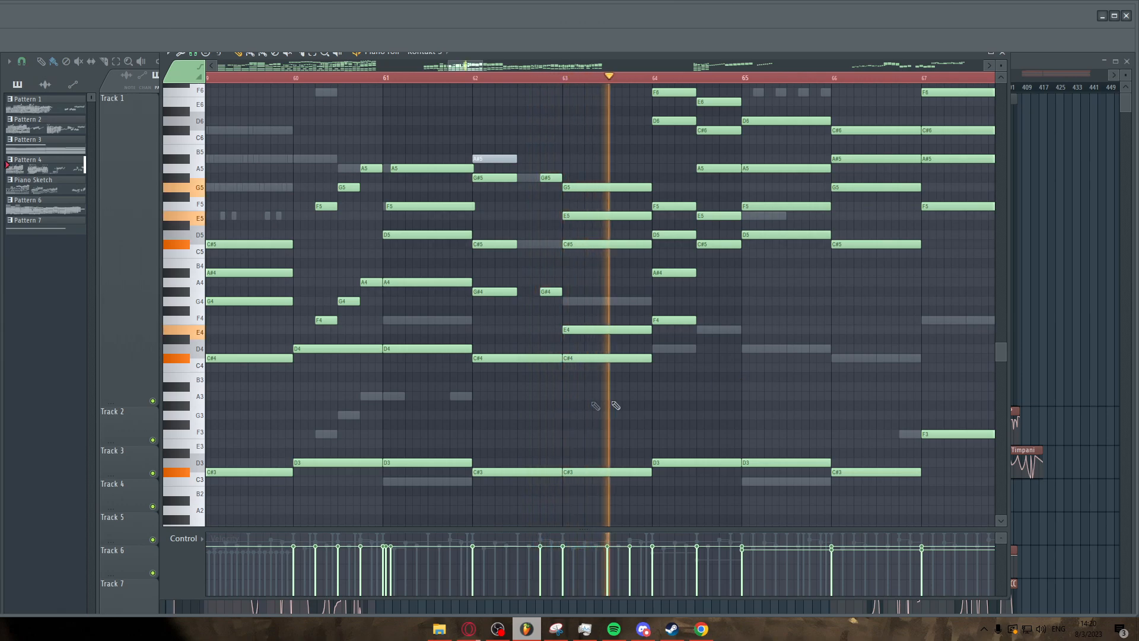
pyautogui.press('space')
pyautogui.moveTo(486, 284); pyautogui.dragTo(561, 380)
pyautogui.moveTo(487, 269); pyautogui.dragTo(547, 385)
pyautogui.scroll(2, 499, 368)
pyautogui.rightClick(493, 390)
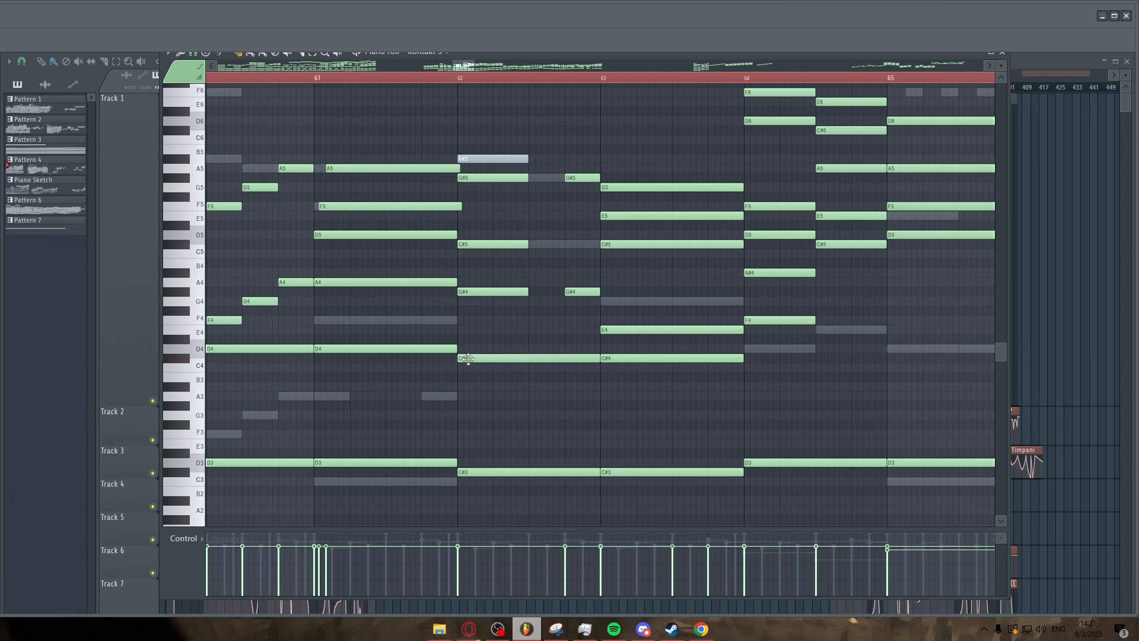
pyautogui.moveTo(482, 281); pyautogui.dragTo(578, 325)
pyautogui.rightClick(552, 330)
# Set the playhead at bar 61 and listen to the passage through bar 72.
pyautogui.click(323, 78)
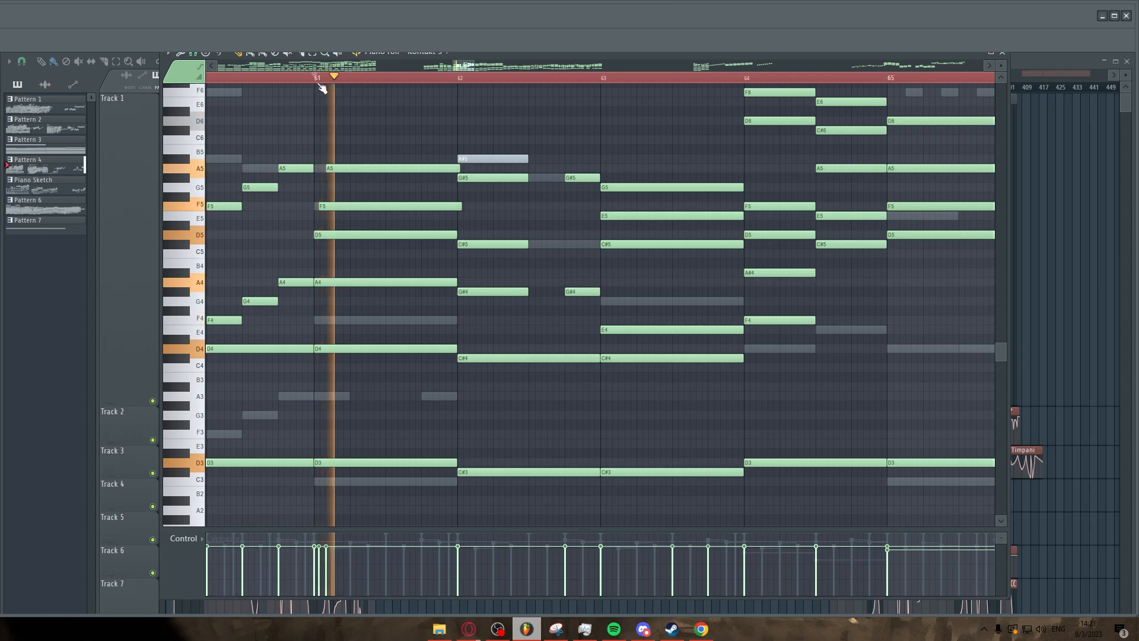
pyautogui.scroll(-2, 480, 246)
pyautogui.scroll(2, 587, 259)
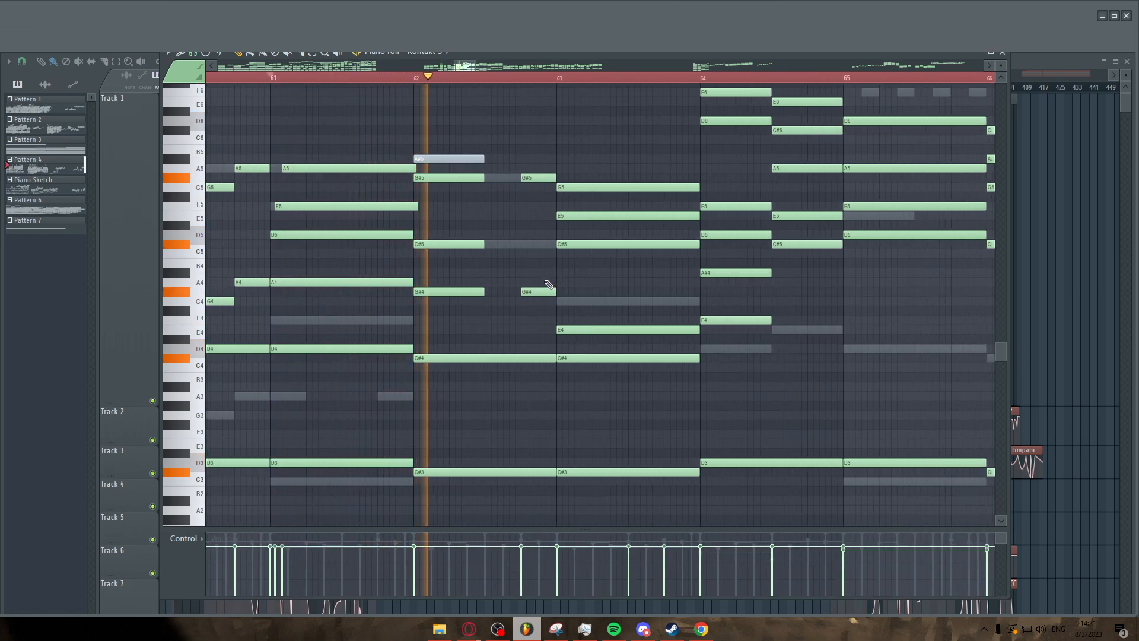
pyautogui.scroll(-1, 504, 287)
pyautogui.scroll(-1, 503, 287)
pyautogui.scroll(2, 621, 277)
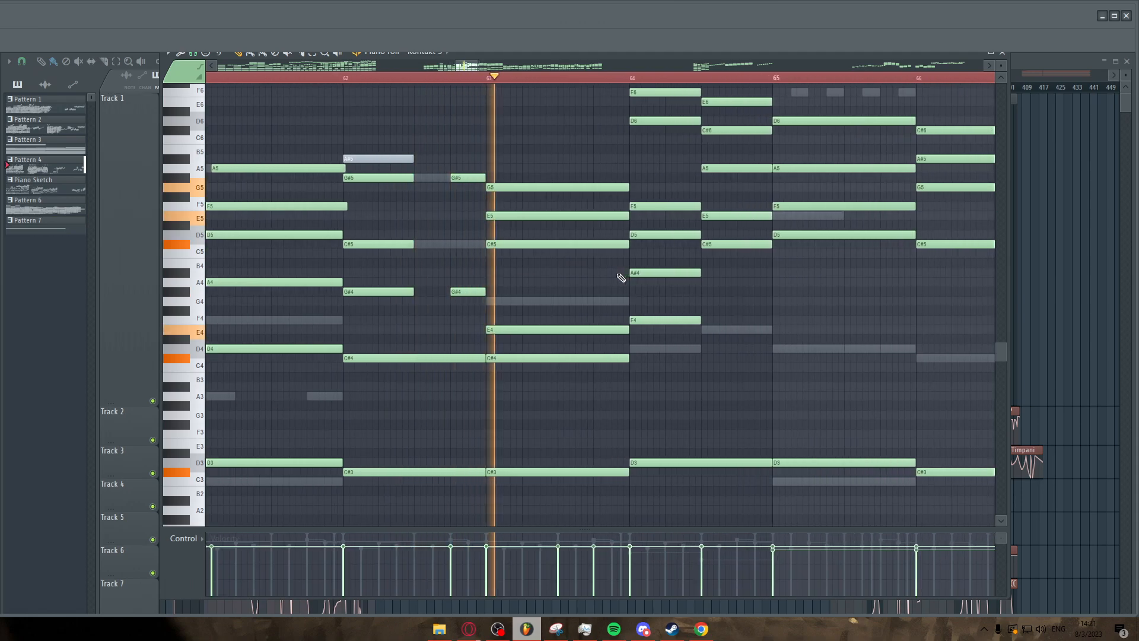
pyautogui.scroll(-2, 517, 285)
pyautogui.scroll(1, 630, 287)
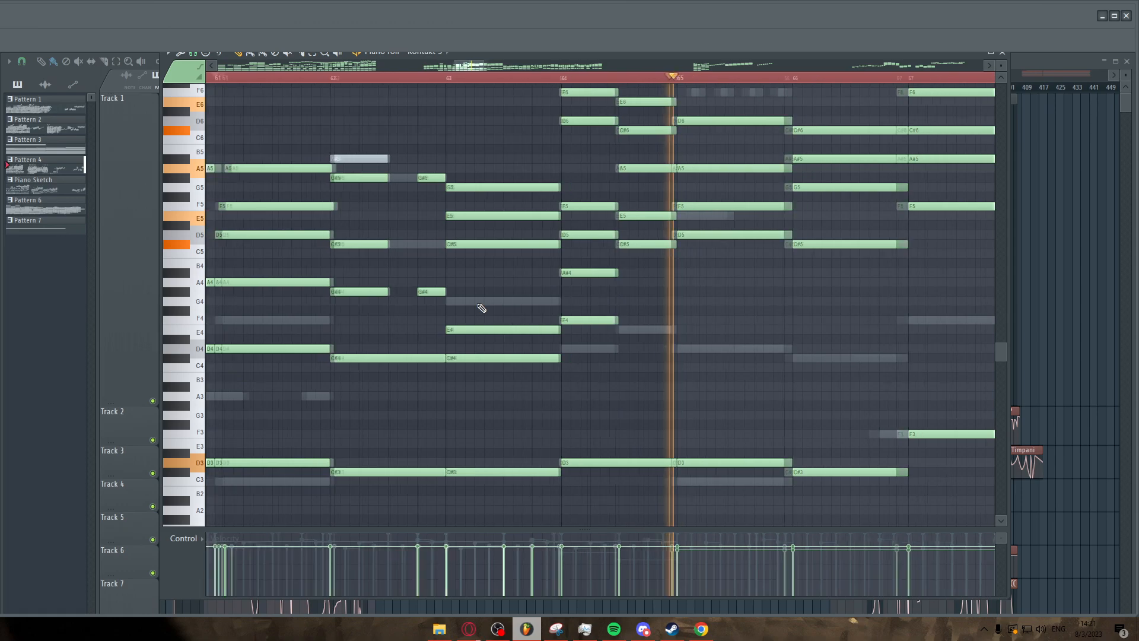
pyautogui.scroll(-2, 478, 305)
pyautogui.scroll(5, 711, 317)
pyautogui.scroll(-2, 557, 346)
pyautogui.scroll(3, 736, 339)
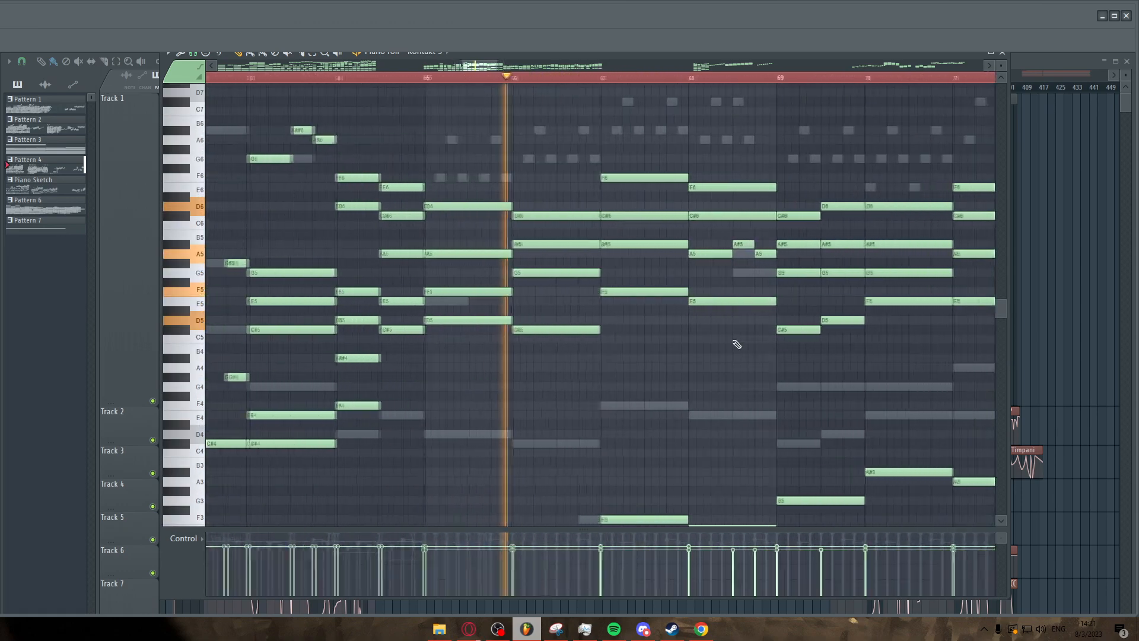
pyautogui.scroll(-3, 560, 342)
pyautogui.scroll(2, 671, 346)
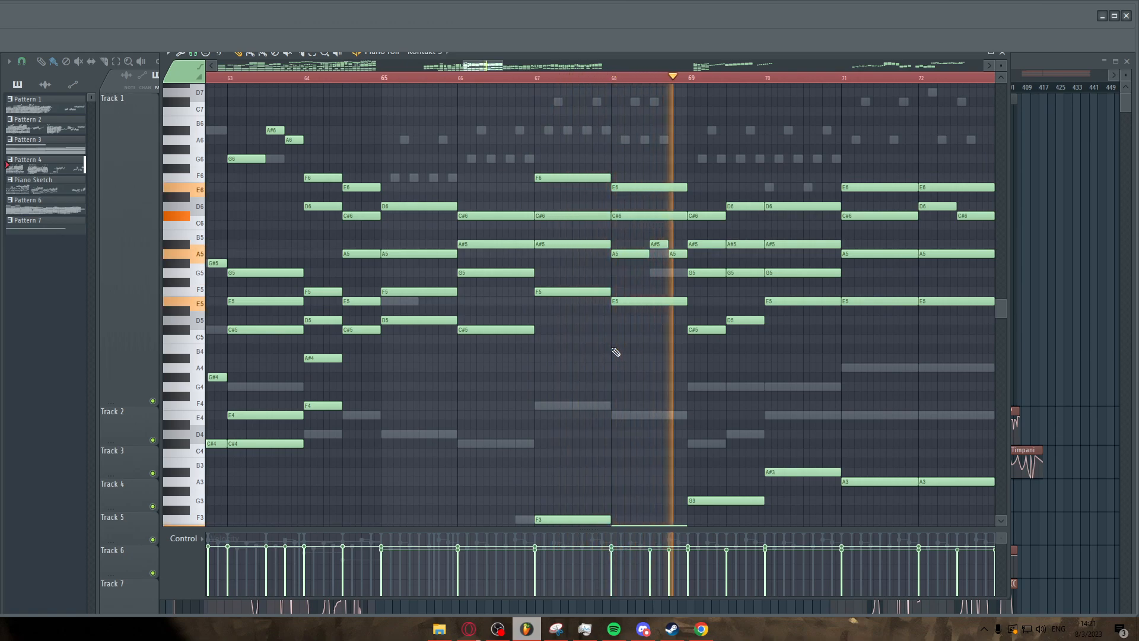
pyautogui.scroll(-2, 638, 354)
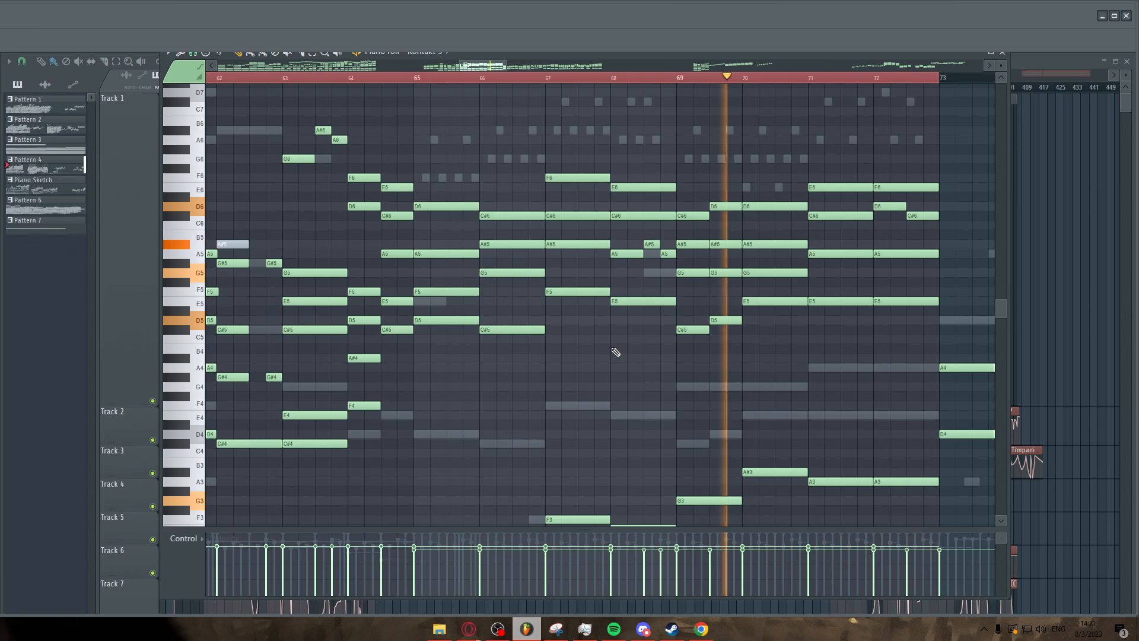
pyautogui.scroll(2, 855, 368)
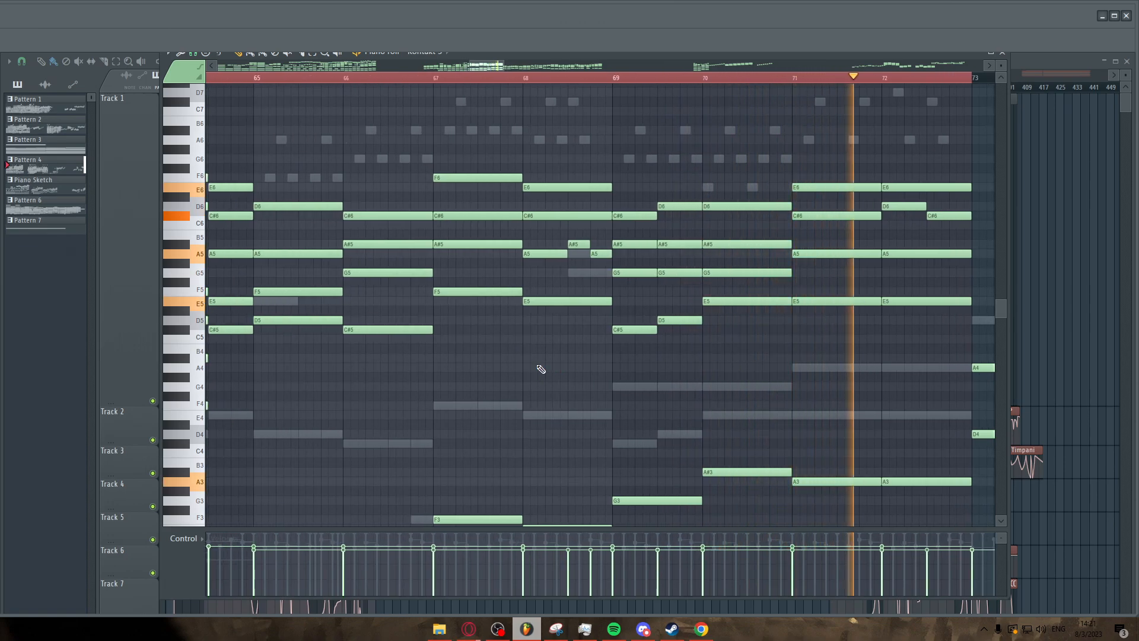
pyautogui.scroll(-5, 539, 369)
pyautogui.scroll(3, 671, 372)
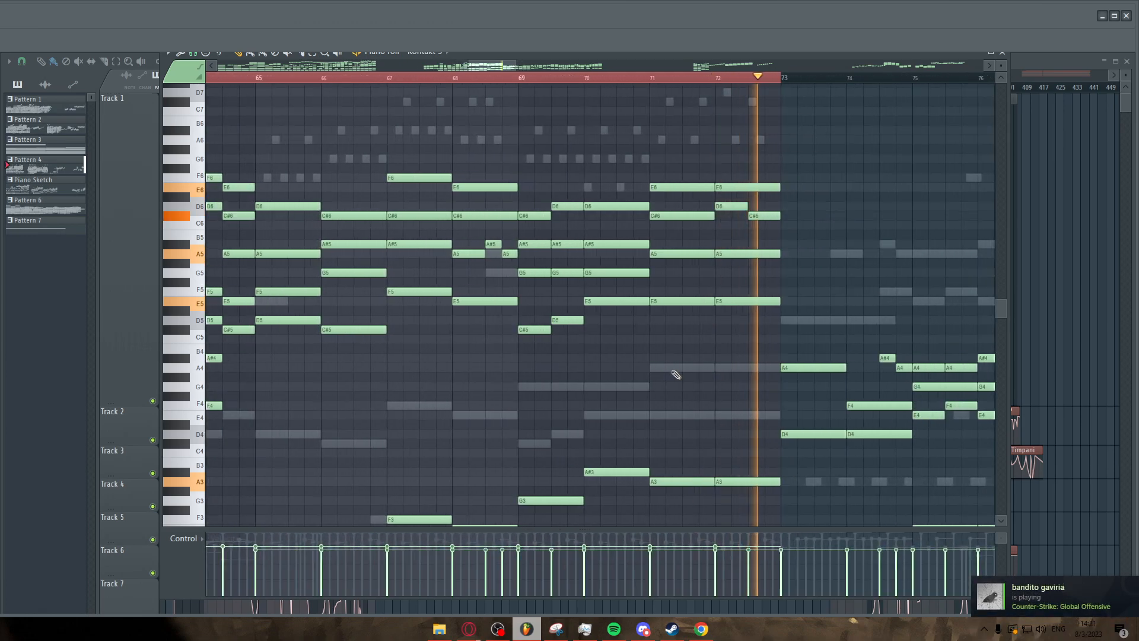
pyautogui.scroll(2, 392, 301)
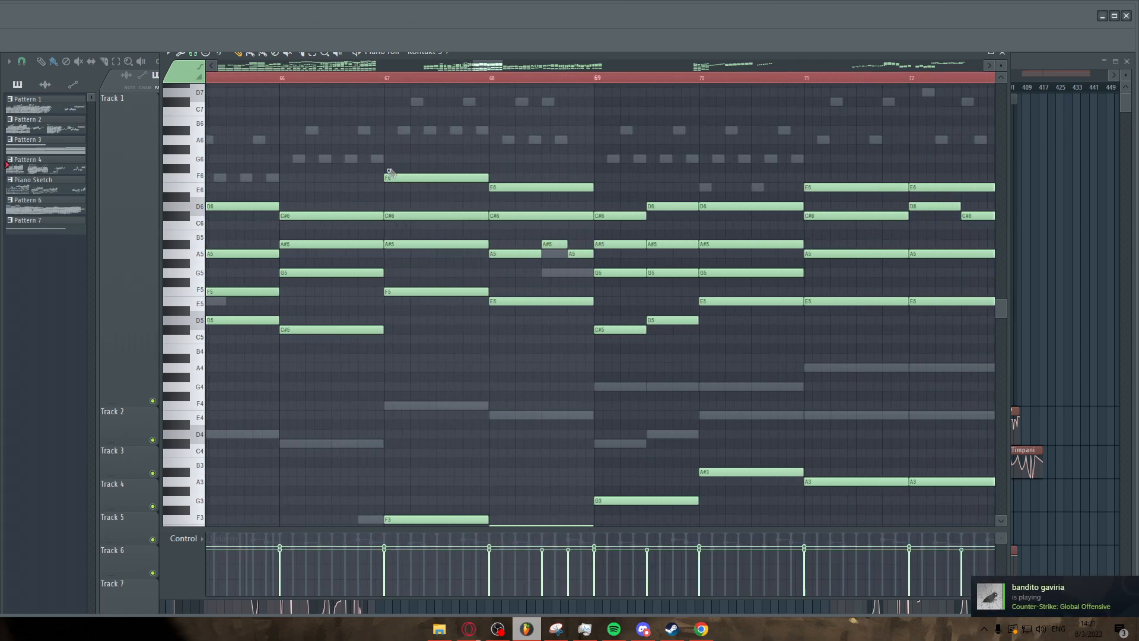
# Restart playback from bar 67 and listen to the chords at bars 68 and 69.
pyautogui.click(385, 79)
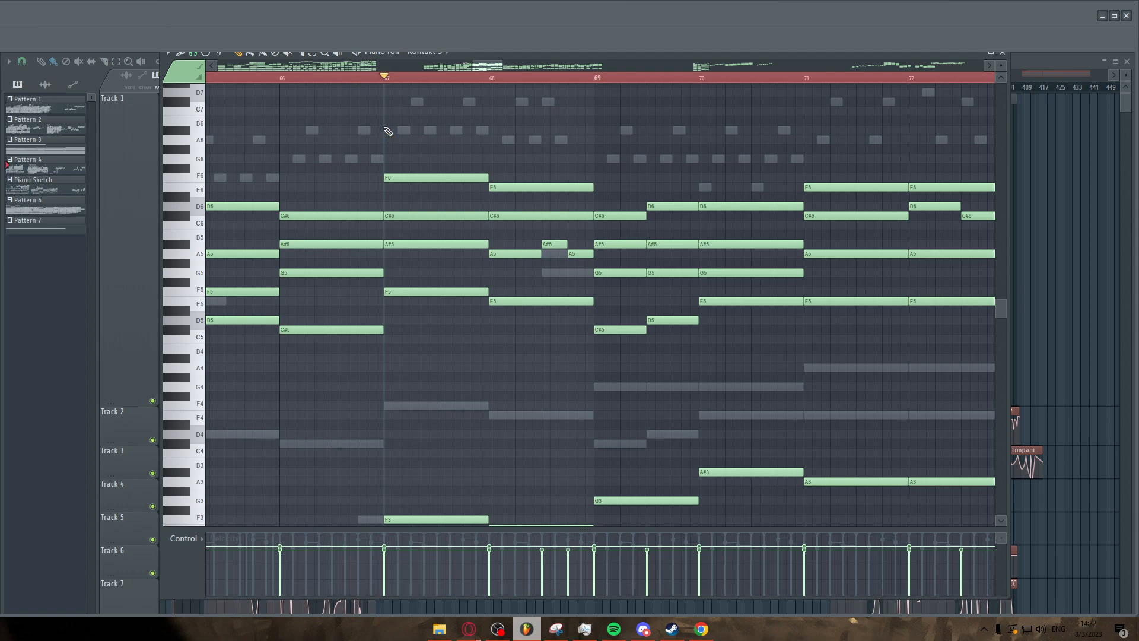
pyautogui.press('space')
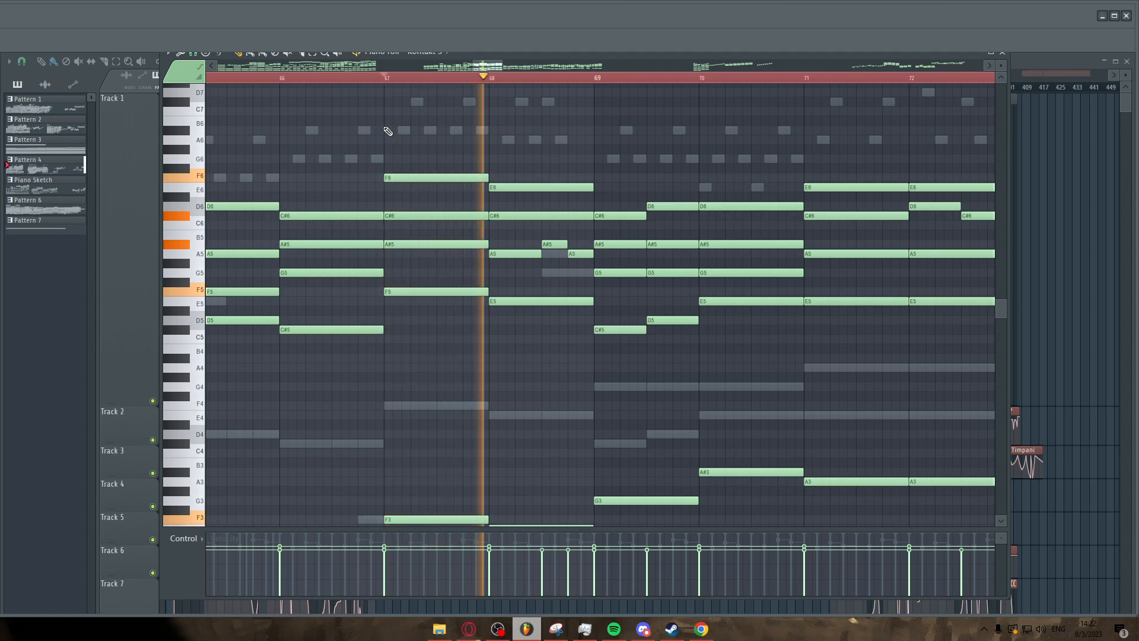
pyautogui.hscroll(3, 452, 151)
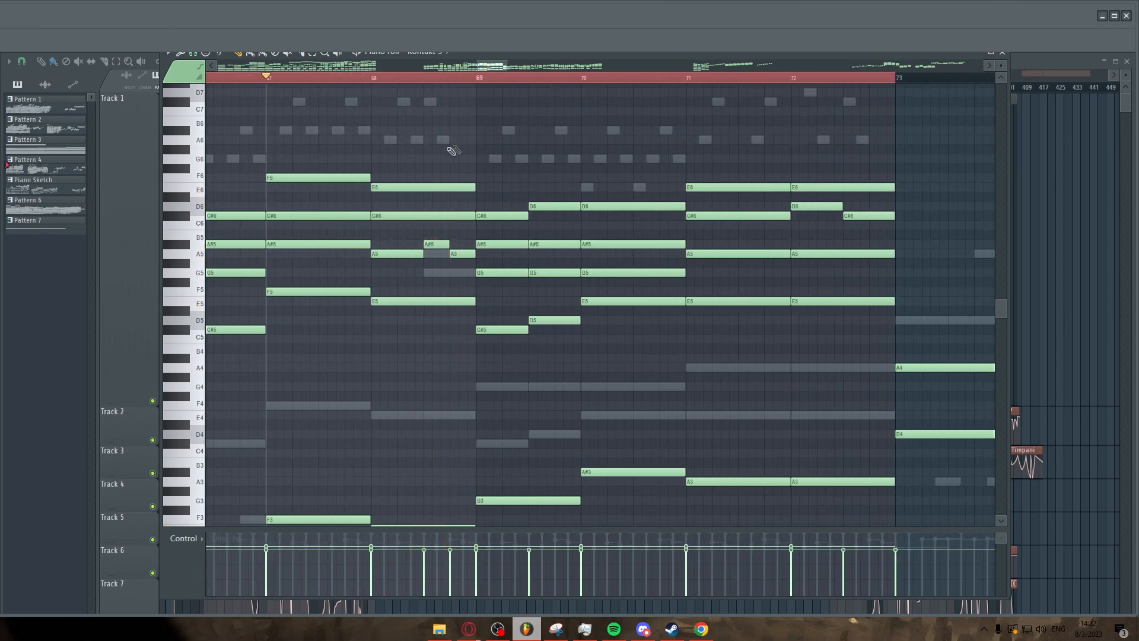
pyautogui.moveTo(413, 231); pyautogui.dragTo(459, 328)
pyautogui.press('space')
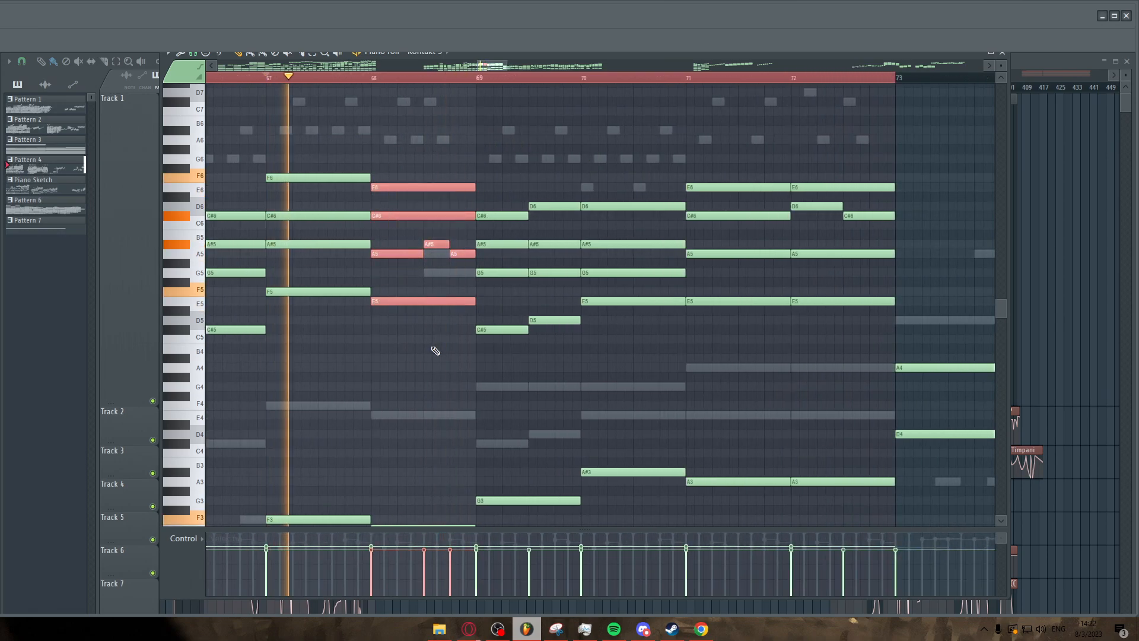
pyautogui.keyDown('ctrl'); pyautogui.click(432, 347); pyautogui.keyUp('ctrl')
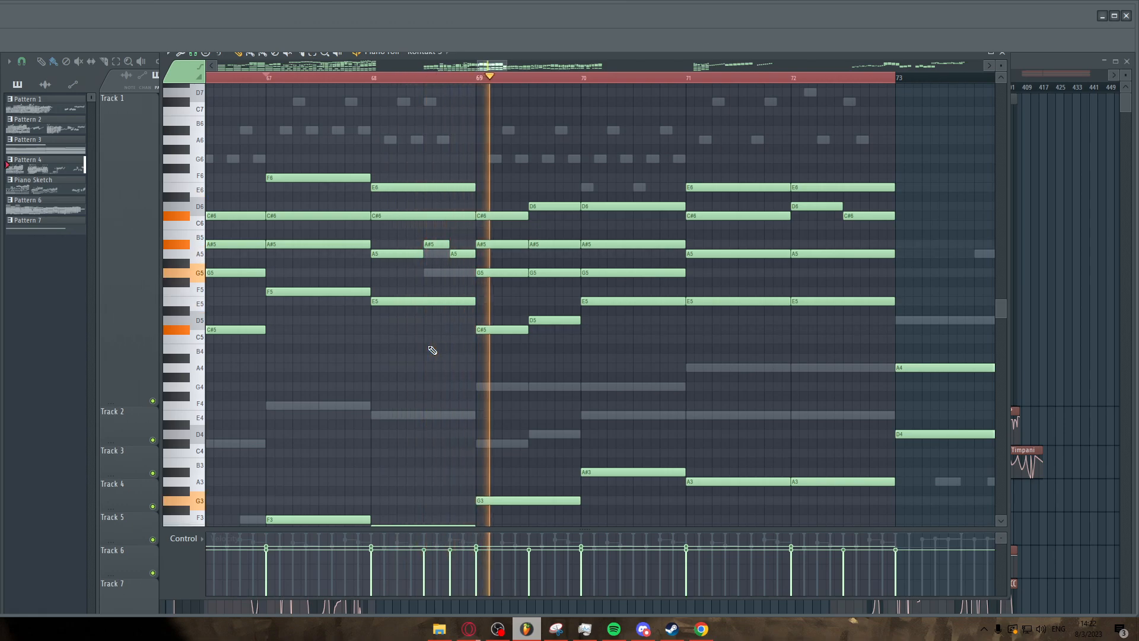
pyautogui.scroll(-4, 435, 349)
pyautogui.scroll(3, 649, 354)
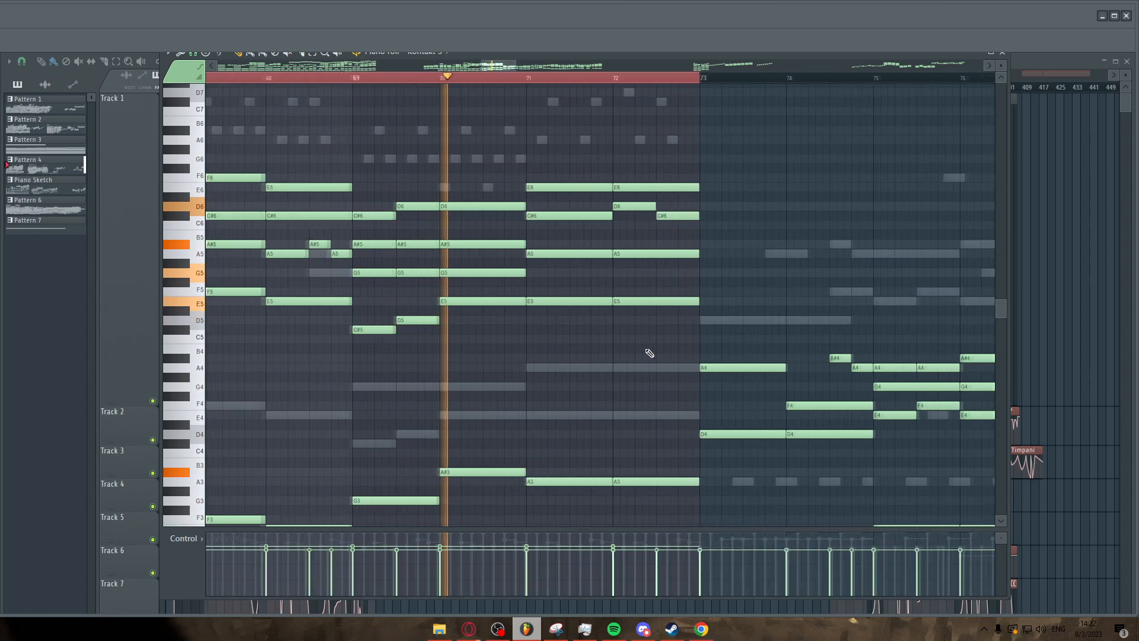
# Inspect the chord notes at bar 72 by briefly selecting them.
pyautogui.moveTo(641, 169); pyautogui.dragTo(703, 379)
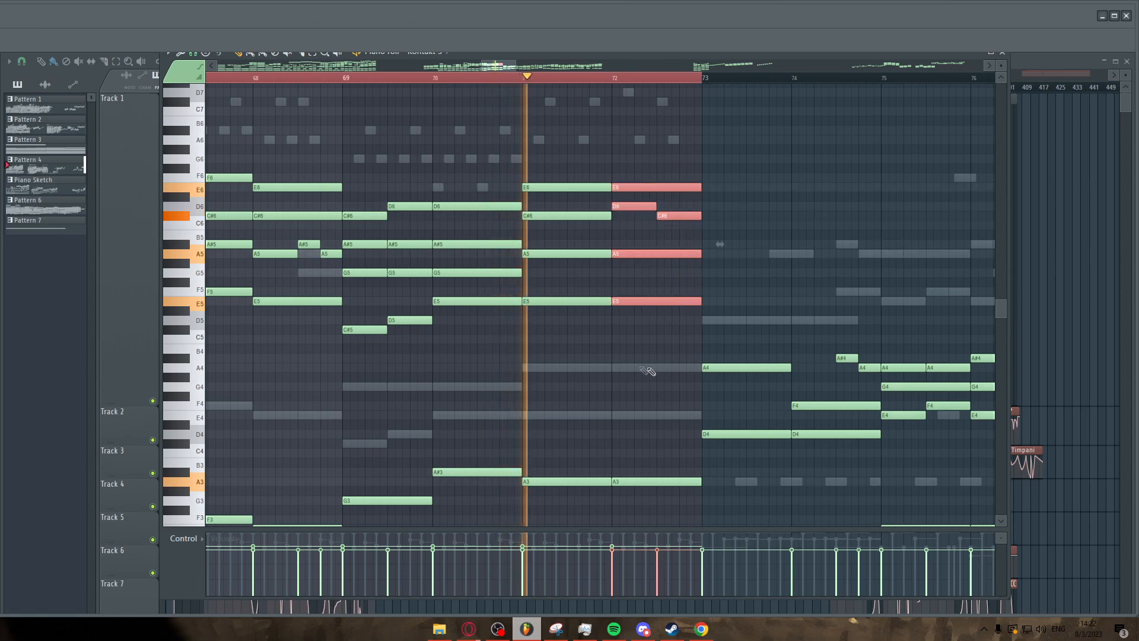
pyautogui.scroll(-3, 683, 244)
pyautogui.scroll(2, 757, 291)
pyautogui.keyDown('ctrl'); pyautogui.click(775, 262); pyautogui.keyUp('ctrl')
pyautogui.scroll(-5, 596, 122)
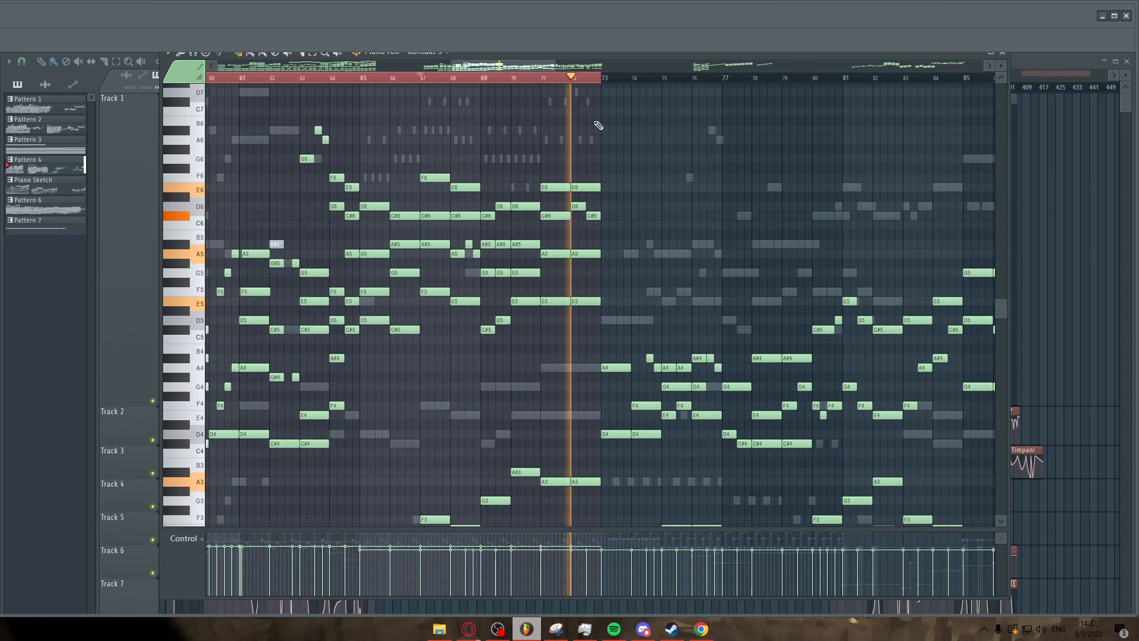
# Browse bars 71 to 88 of the pattern.
pyautogui.hotkey('ctrl', 'a')
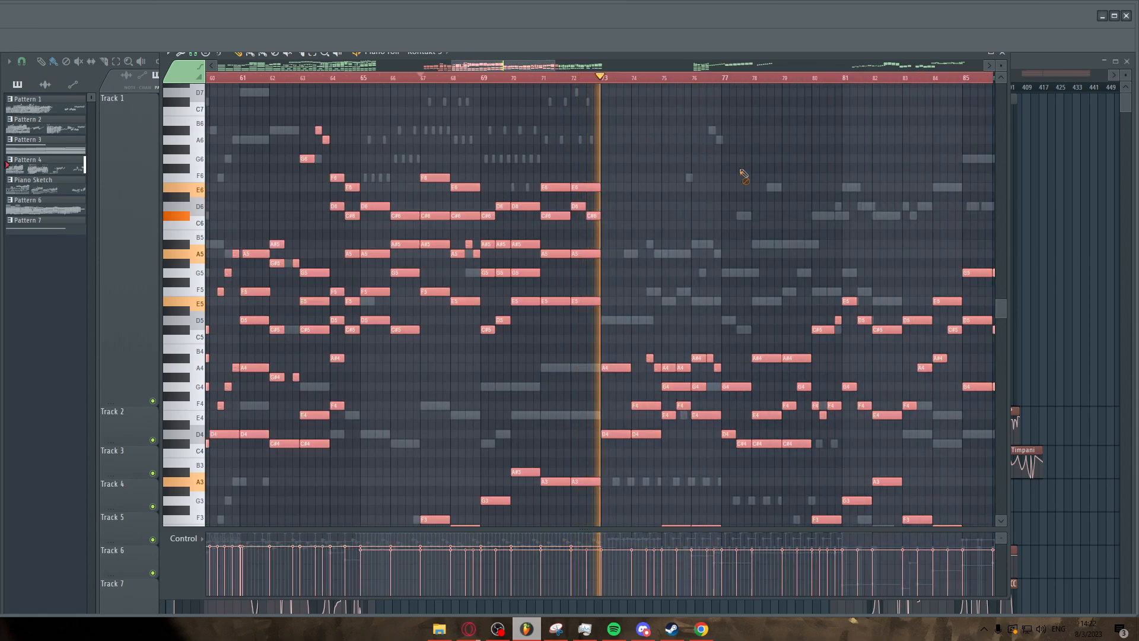
pyautogui.rightClick(741, 171)
pyautogui.scroll(-4, 762, 219)
pyautogui.scroll(3, 792, 235)
pyautogui.scroll(2, 610, 192)
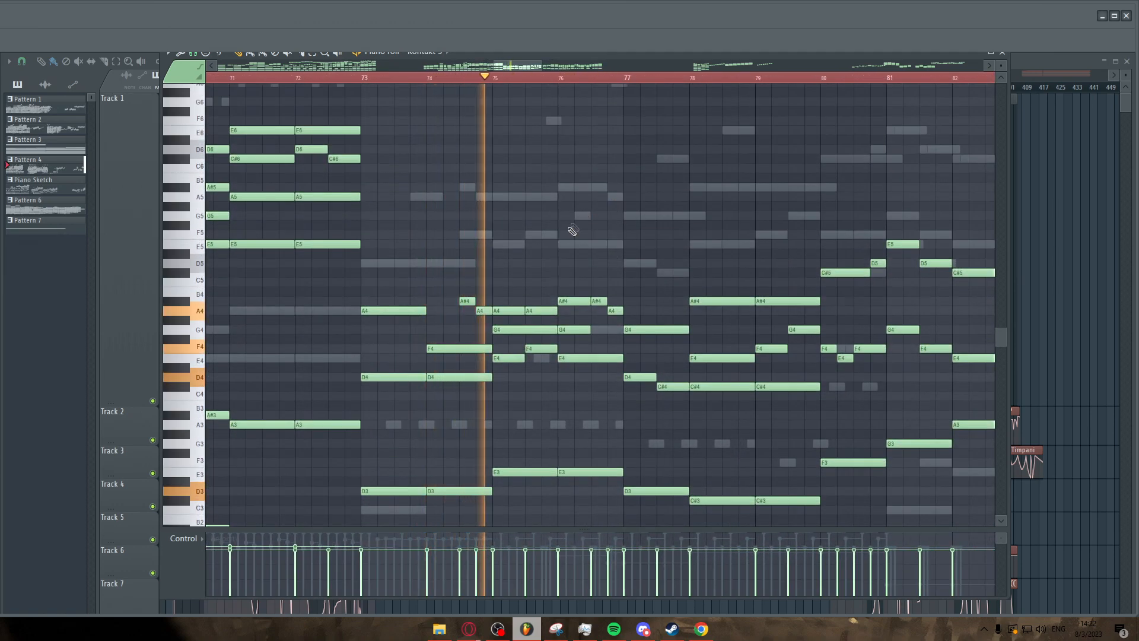
pyautogui.scroll(-3, 573, 230)
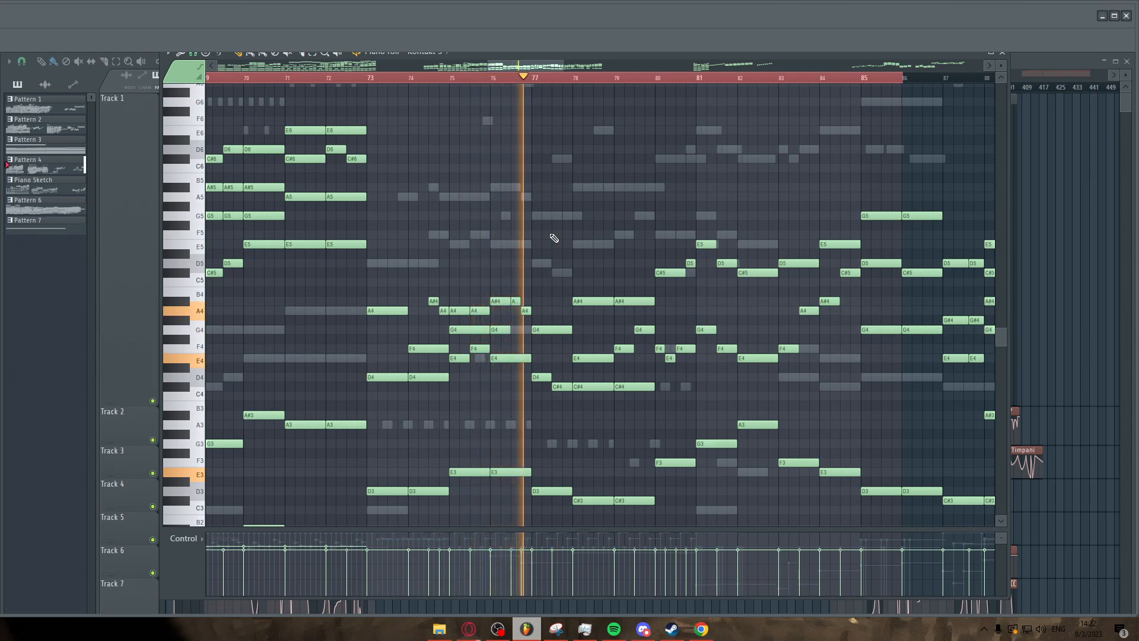
pyautogui.scroll(-3, 558, 232)
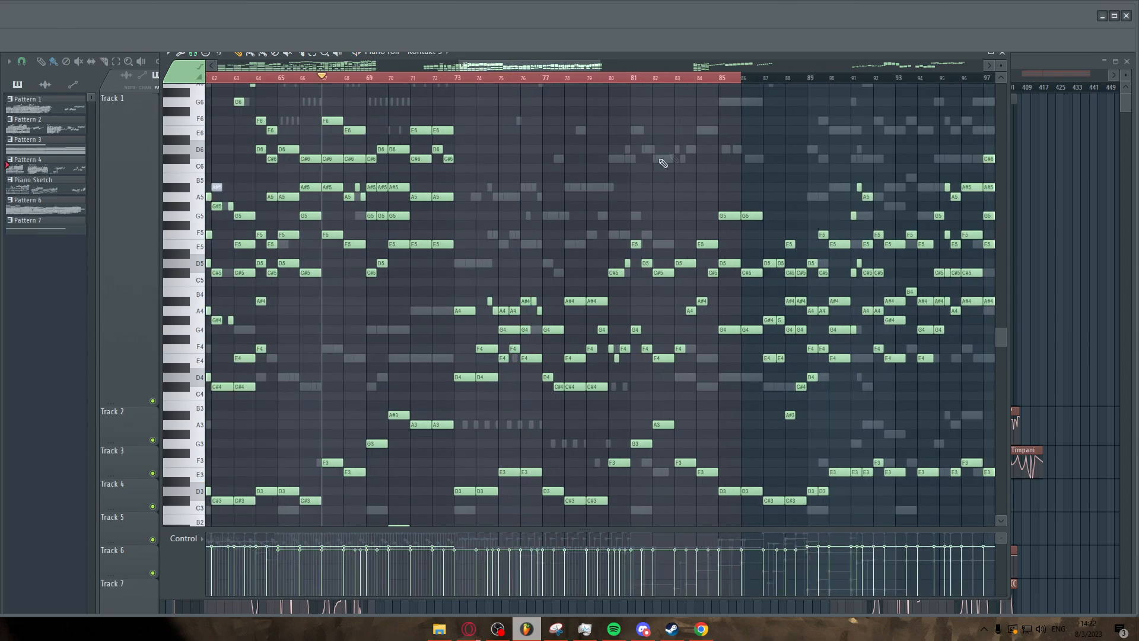
# Inspect bars 77 to 90 and zoom back out to the pattern's opening bars 10 to 40.
pyautogui.moveTo(743, 78); pyautogui.dragTo(1042, 96)
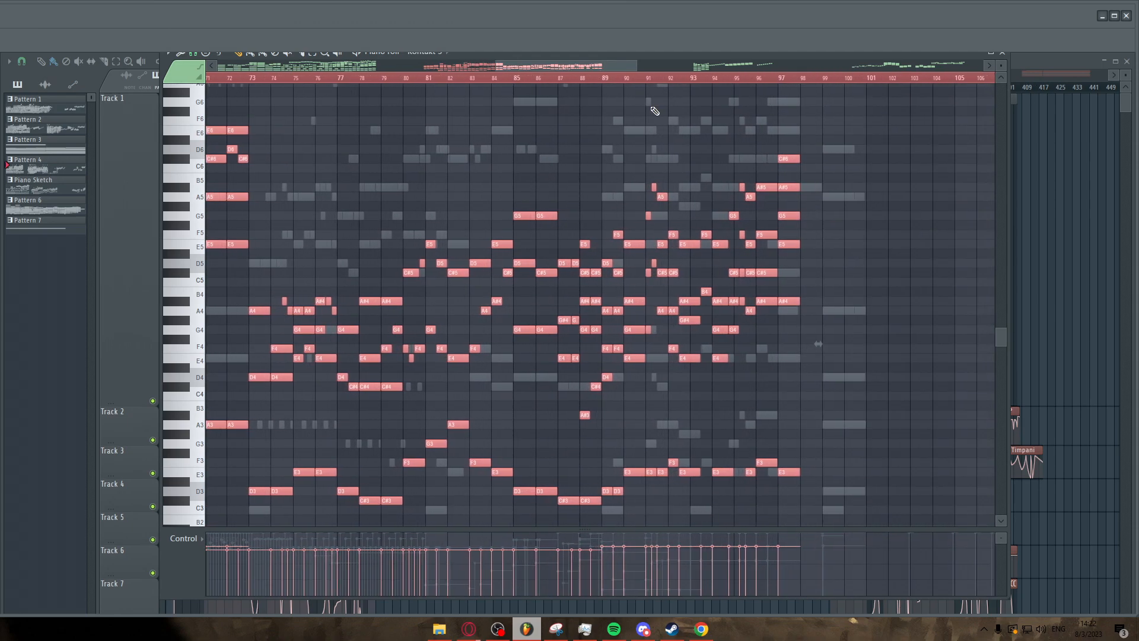
pyautogui.keyDown('ctrl'); pyautogui.click(606, 146); pyautogui.keyUp('ctrl')
pyautogui.scroll(2, 605, 146)
pyautogui.scroll(-2, 604, 148)
pyautogui.scroll(4, 296, 178)
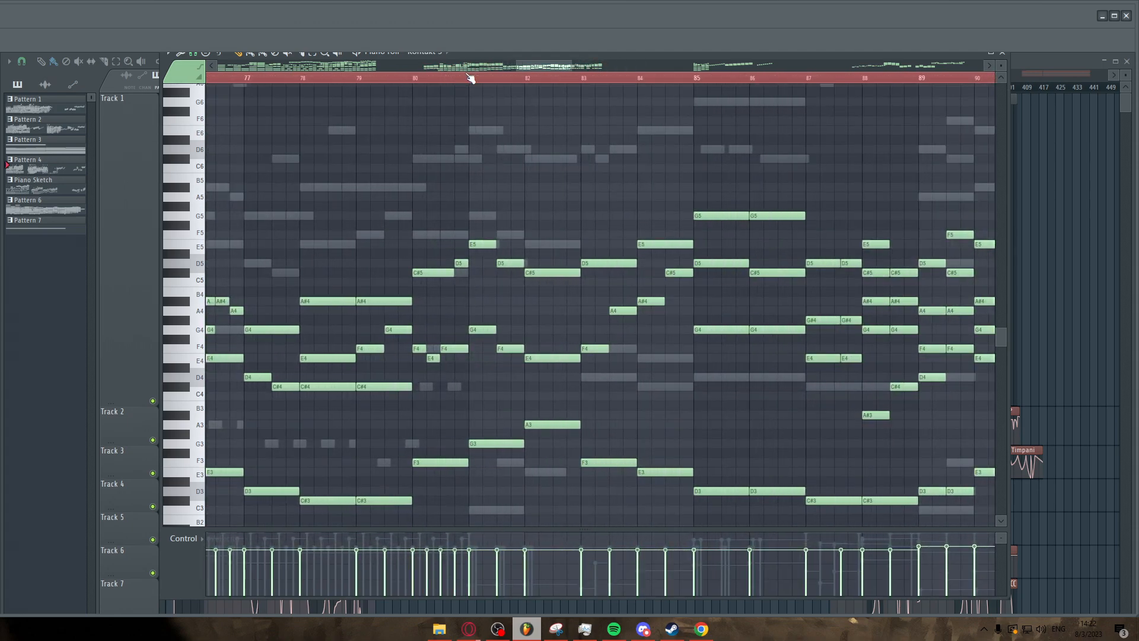
pyautogui.scroll(2, 484, 112)
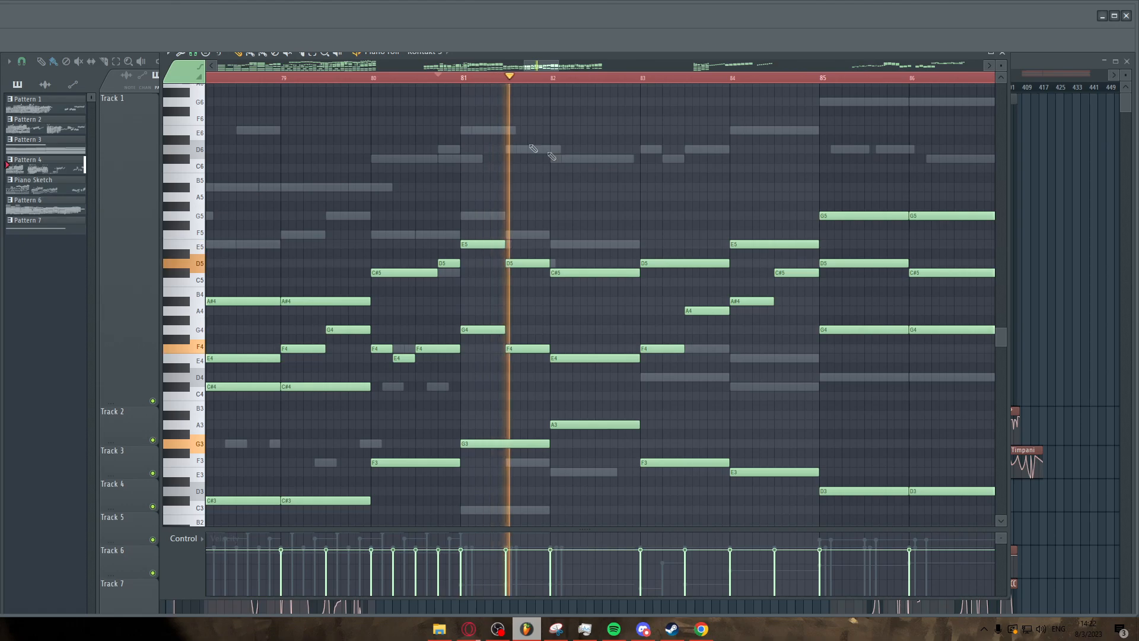
pyautogui.scroll(-8, 533, 149)
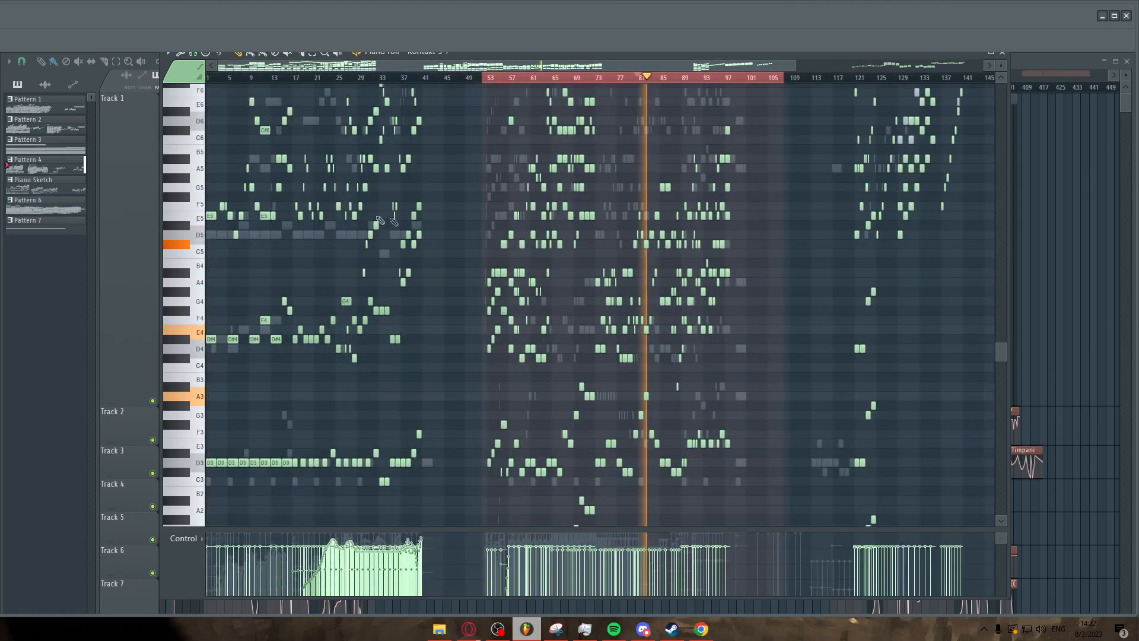
pyautogui.scroll(2, 390, 82)
pyautogui.scroll(2, 318, 133)
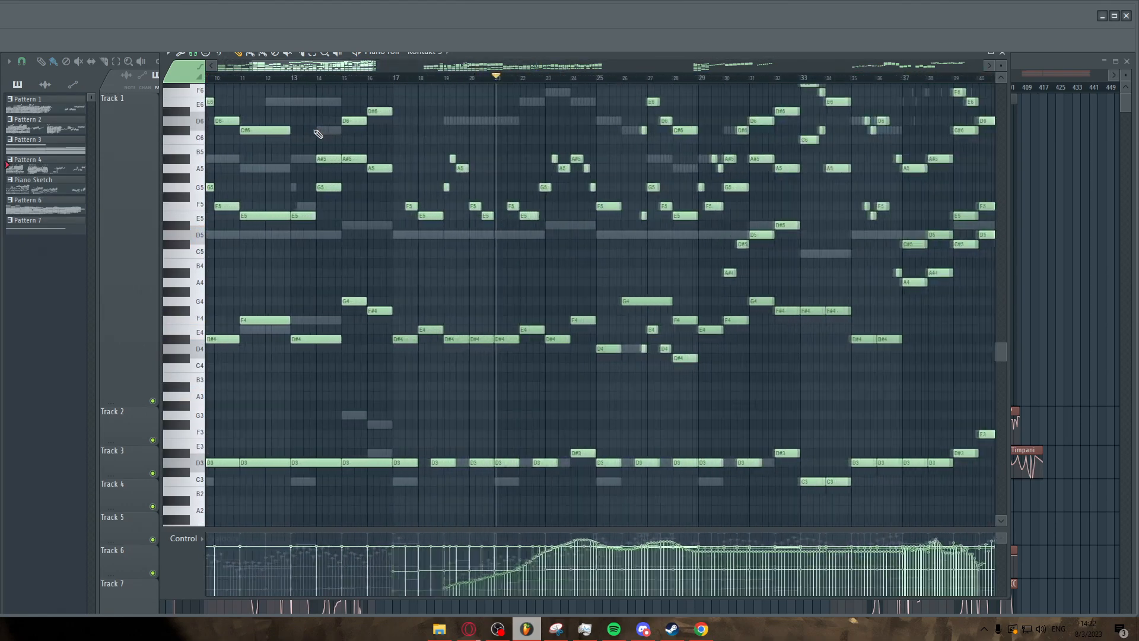
# Stop playback and close the piano roll to return to the playlist arrangement.
pyautogui.scroll(-1, 596, 132)
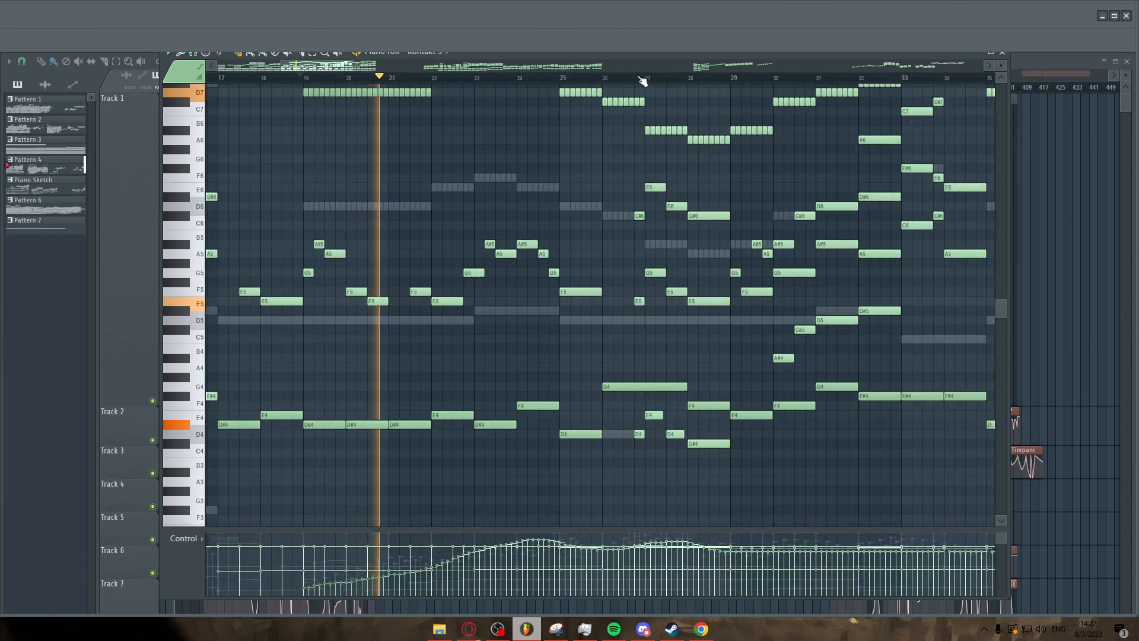
pyautogui.scroll(2, 642, 81)
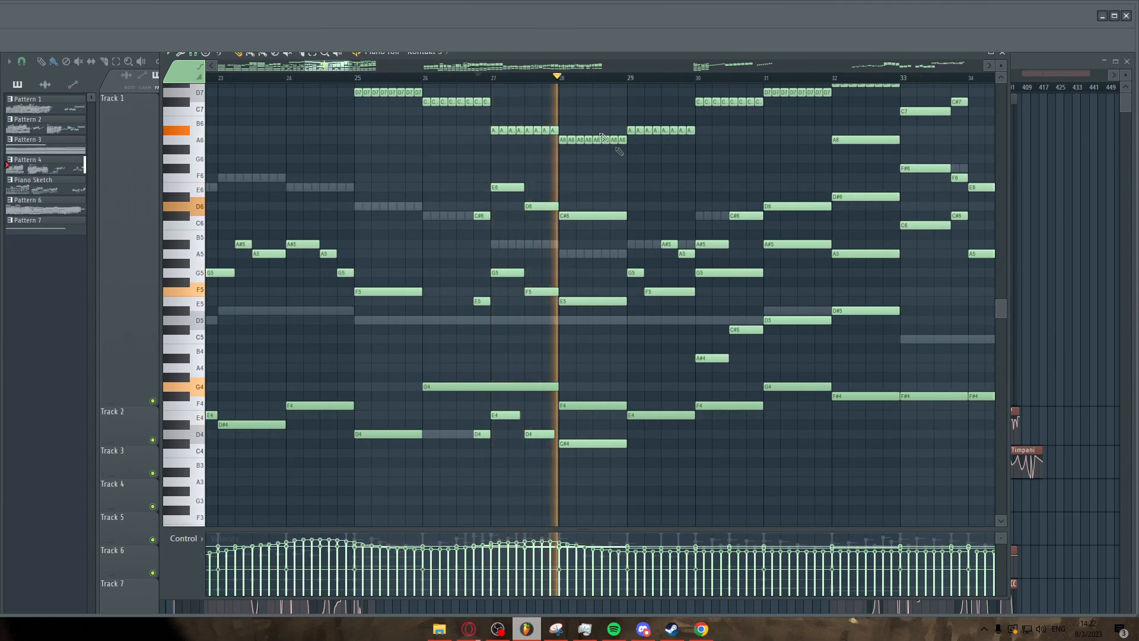
pyautogui.press('space')
pyautogui.moveTo(489, 58); pyautogui.dragTo(502, 81)
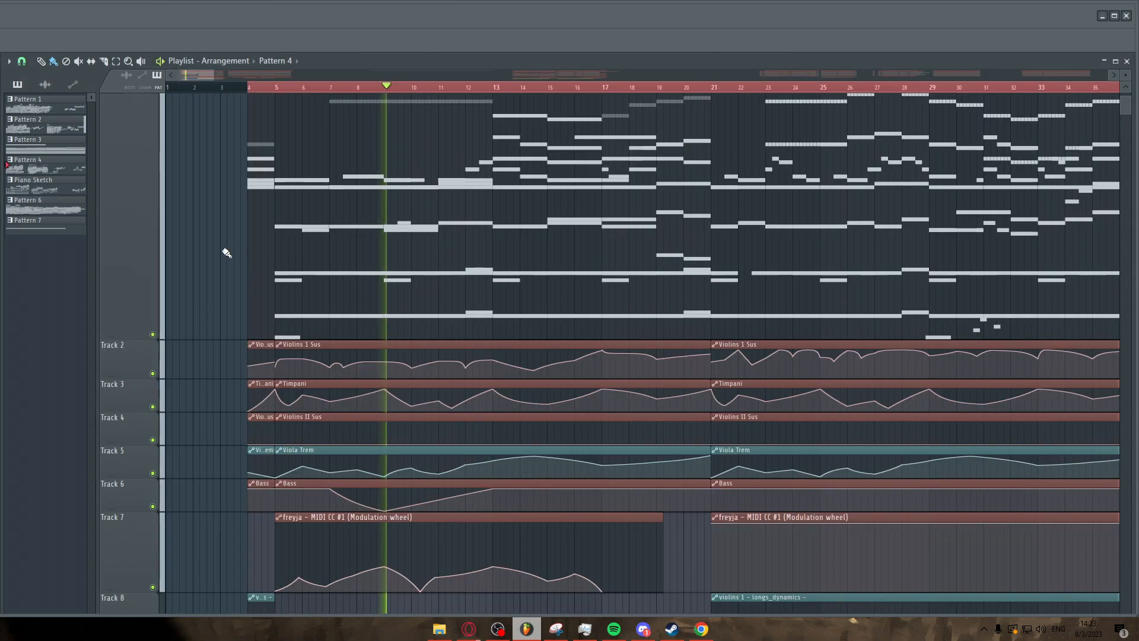
pyautogui.scroll(2, 202, 240)
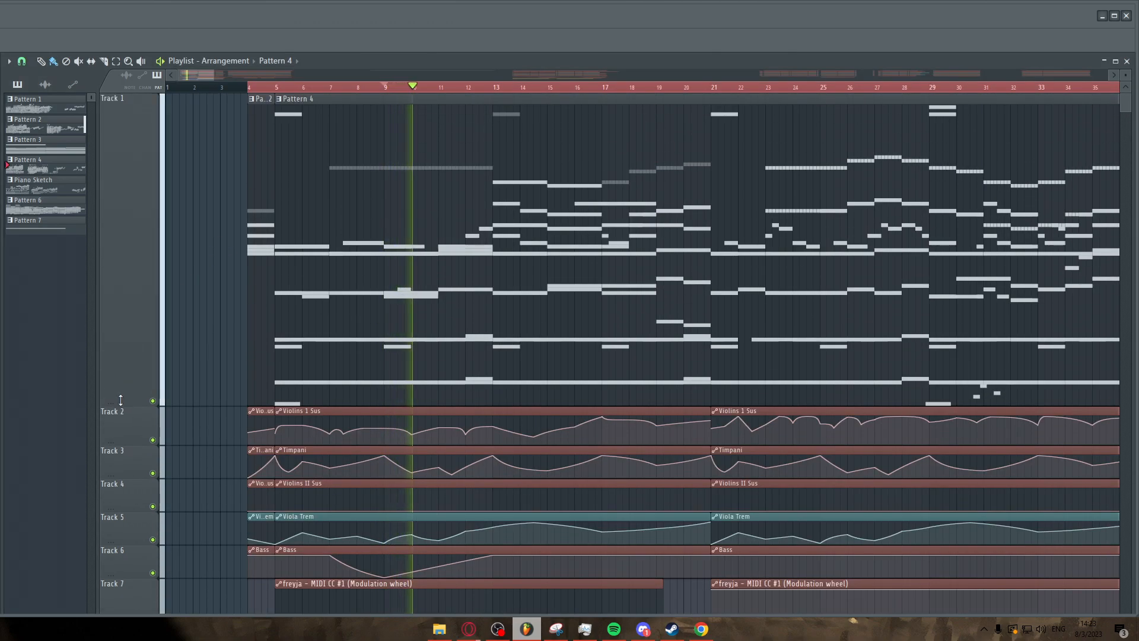
# Open Pattern 4's Kontakt 5 part in the piano roll and browse its notes from bar 5 to about bar 37.
pyautogui.doubleClick(443, 249)
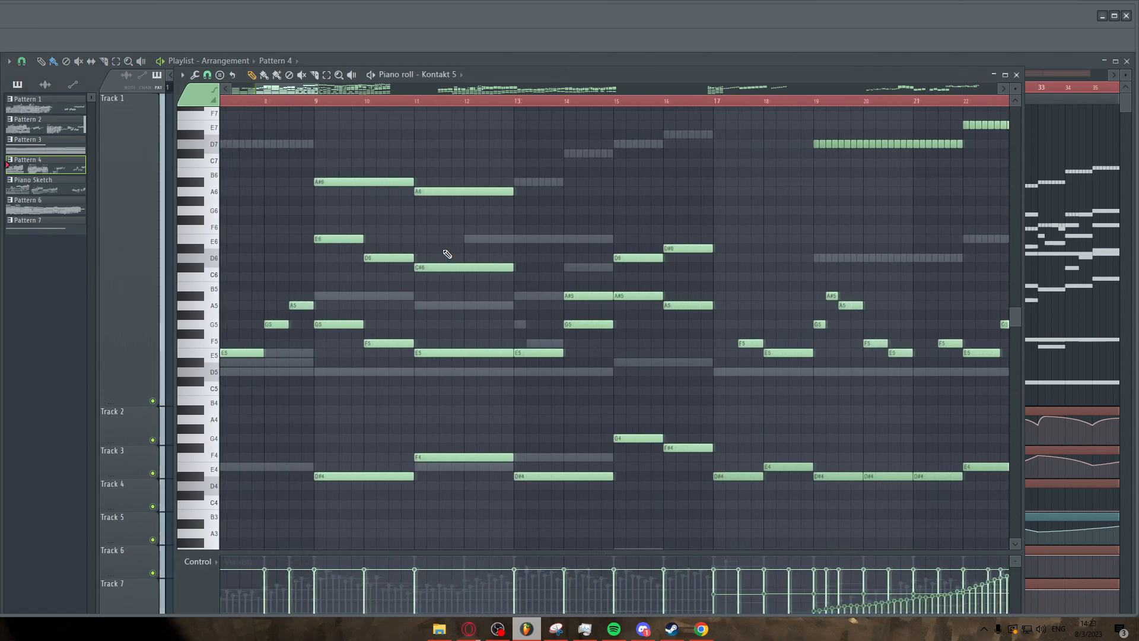
pyautogui.scroll(1, 360, 292)
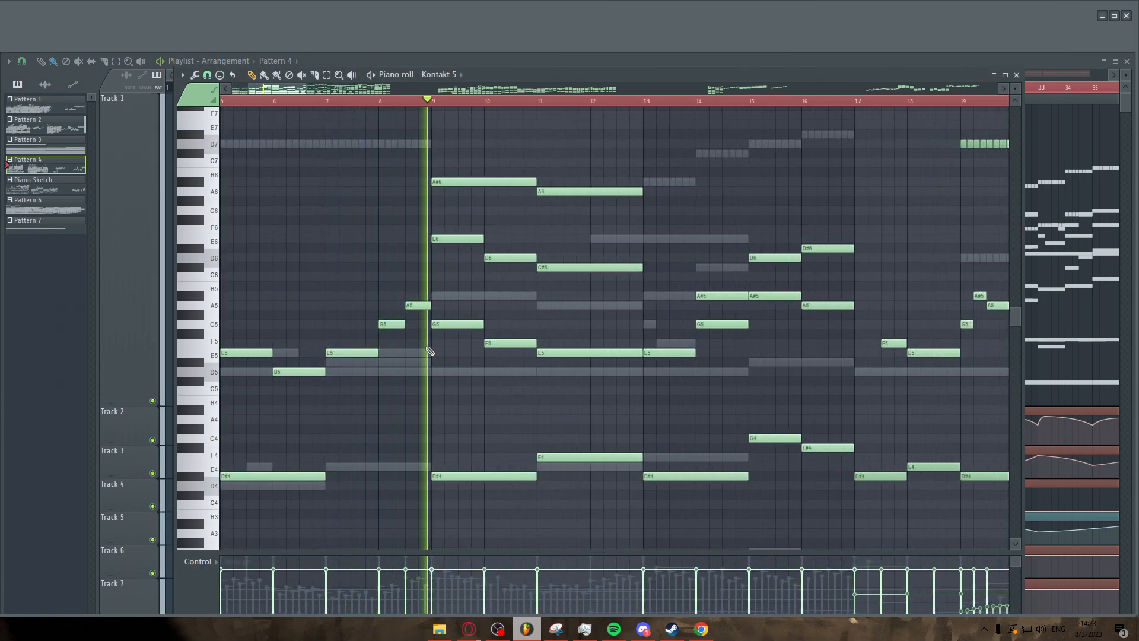
pyautogui.scroll(-2, 422, 375)
pyautogui.scroll(-2, 422, 375)
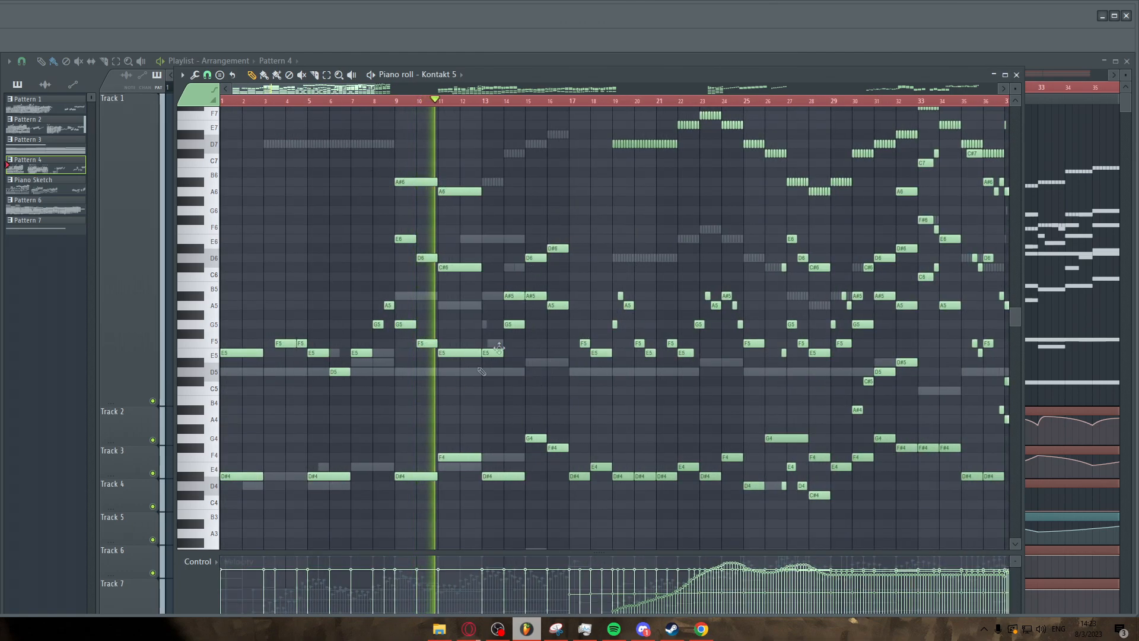
pyautogui.scroll(2, 490, 391)
pyautogui.scroll(-2, 490, 391)
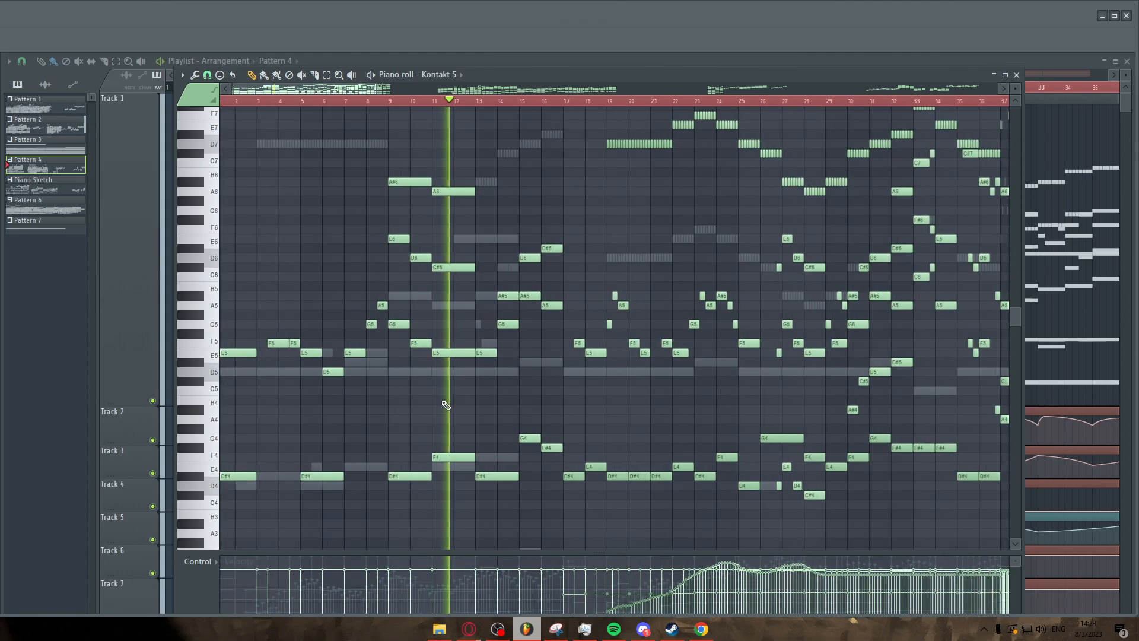
pyautogui.scroll(-3, 483, 379)
pyautogui.scroll(2, 483, 372)
pyautogui.scroll(3, 492, 375)
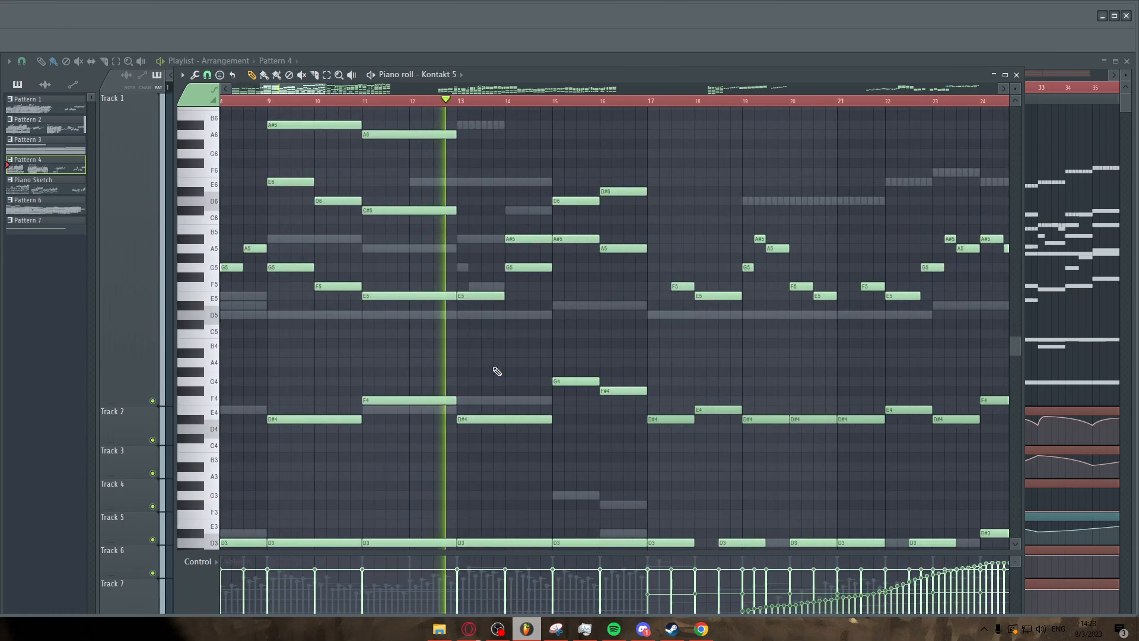
pyautogui.scroll(1, 522, 372)
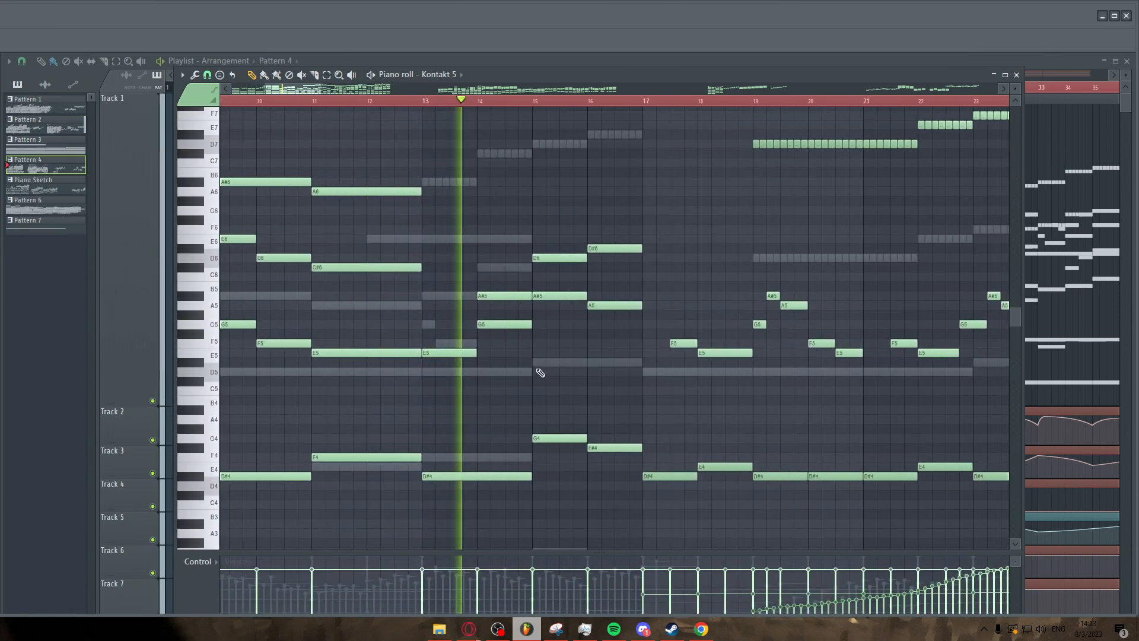
pyautogui.scroll(-2, 537, 372)
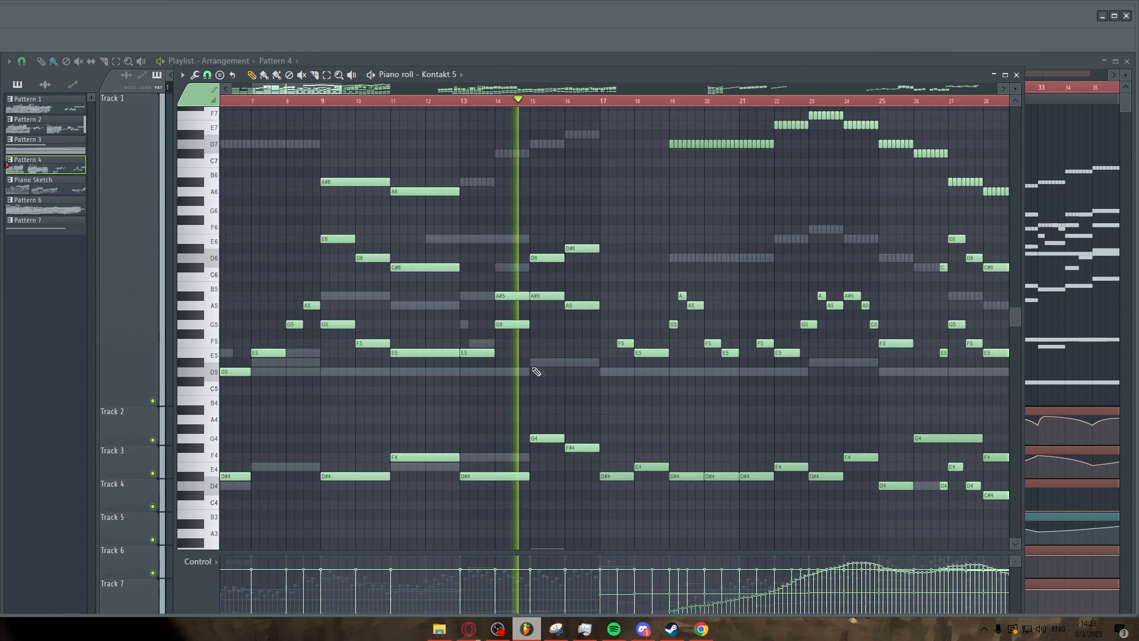
# Briefly play Pattern 4 and examine the Timpani part's notes across bars 1 to 33.
pyautogui.press('space')
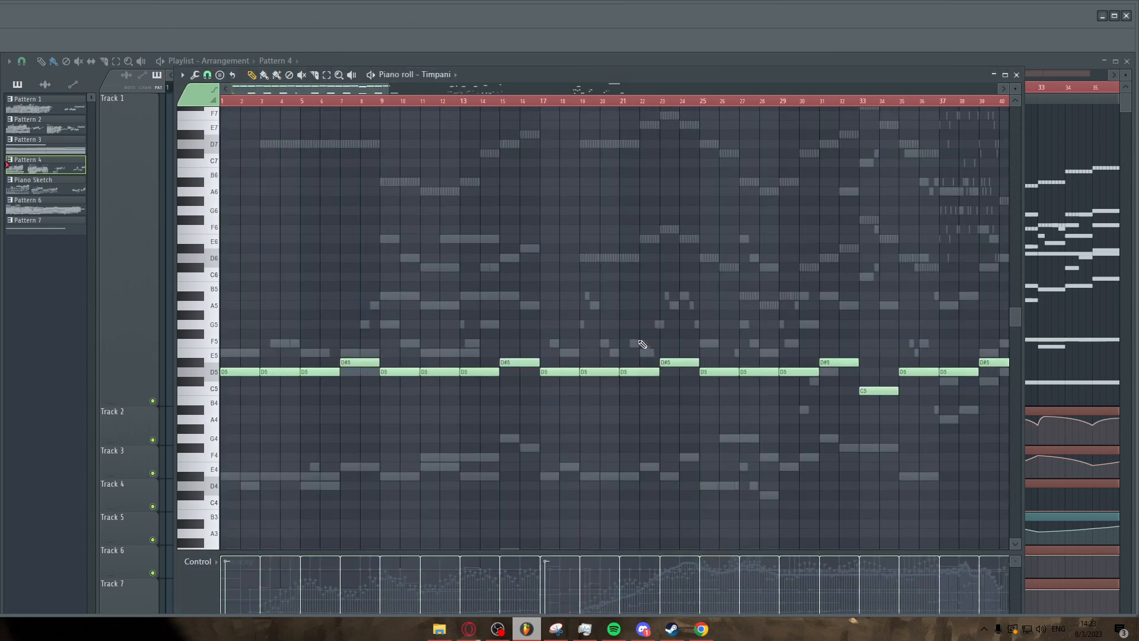
pyautogui.press('space')
pyautogui.scroll(-2, 255, 287)
pyautogui.scroll(2, 251, 288)
pyautogui.scroll(-3, 305, 264)
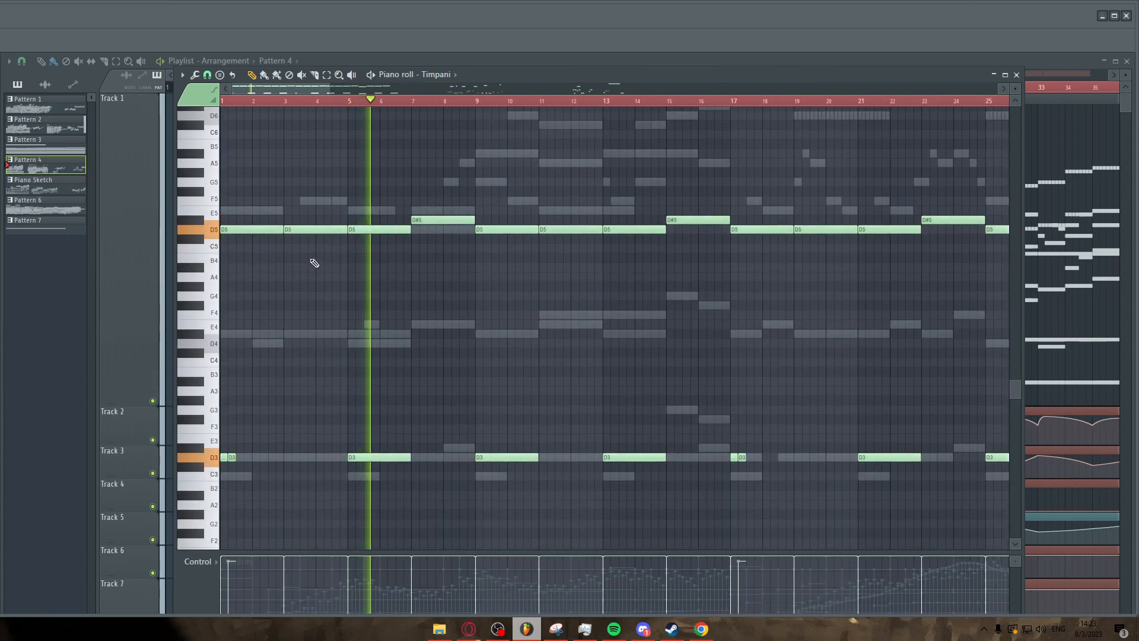
pyautogui.scroll(4, 427, 297)
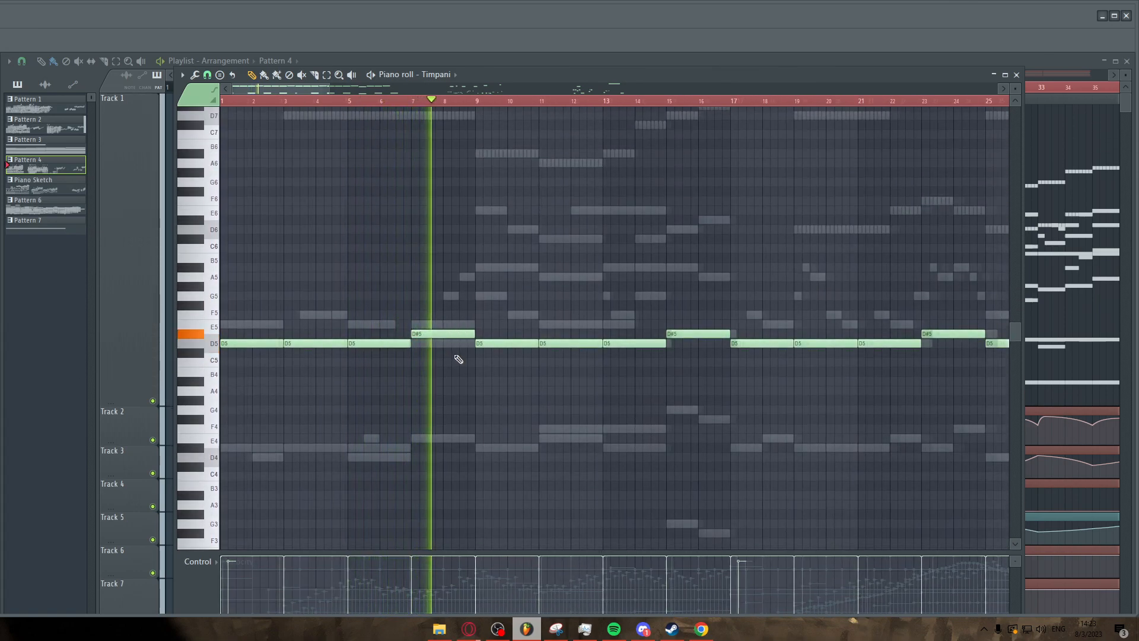
pyautogui.scroll(2, 458, 359)
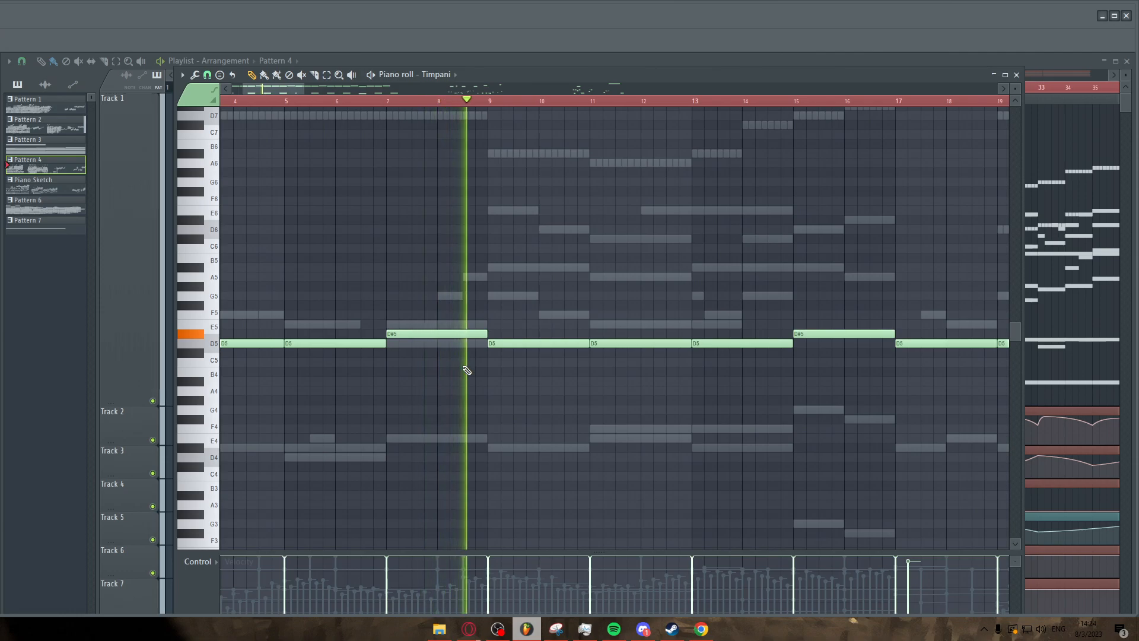
pyautogui.scroll(-4, 465, 369)
pyautogui.scroll(-2, 356, 360)
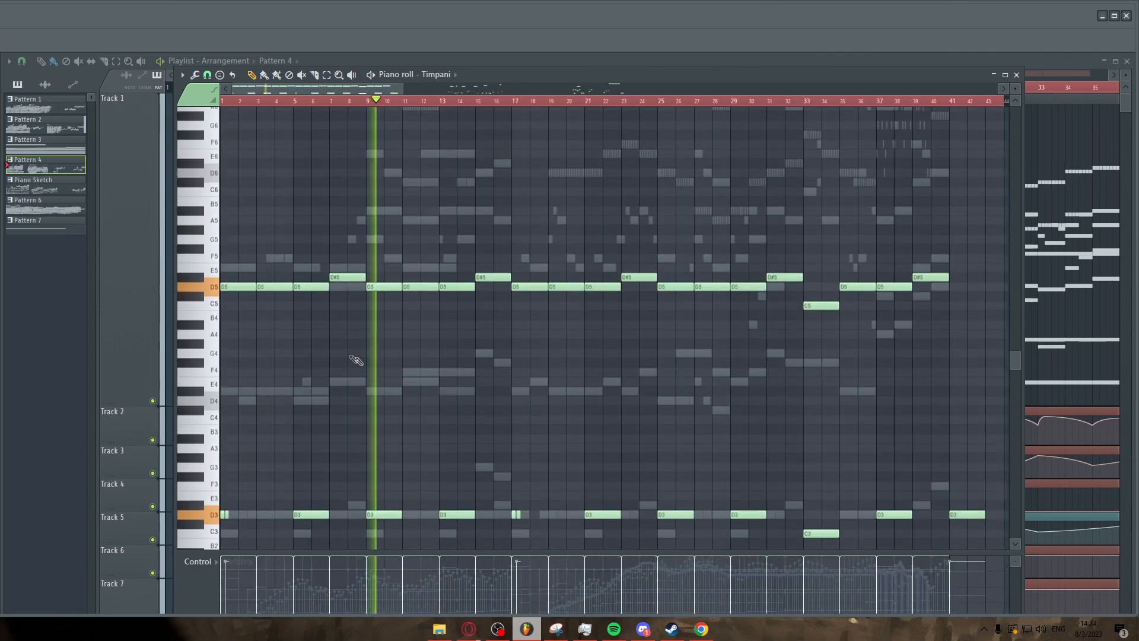
pyautogui.scroll(6, 356, 360)
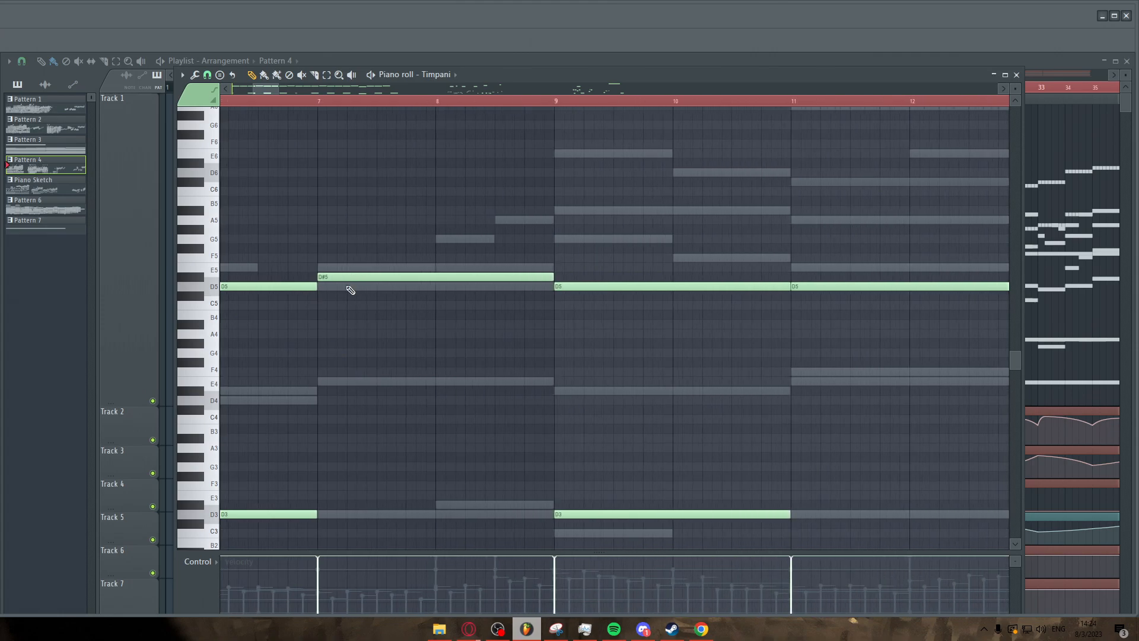
pyautogui.scroll(-5, 458, 342)
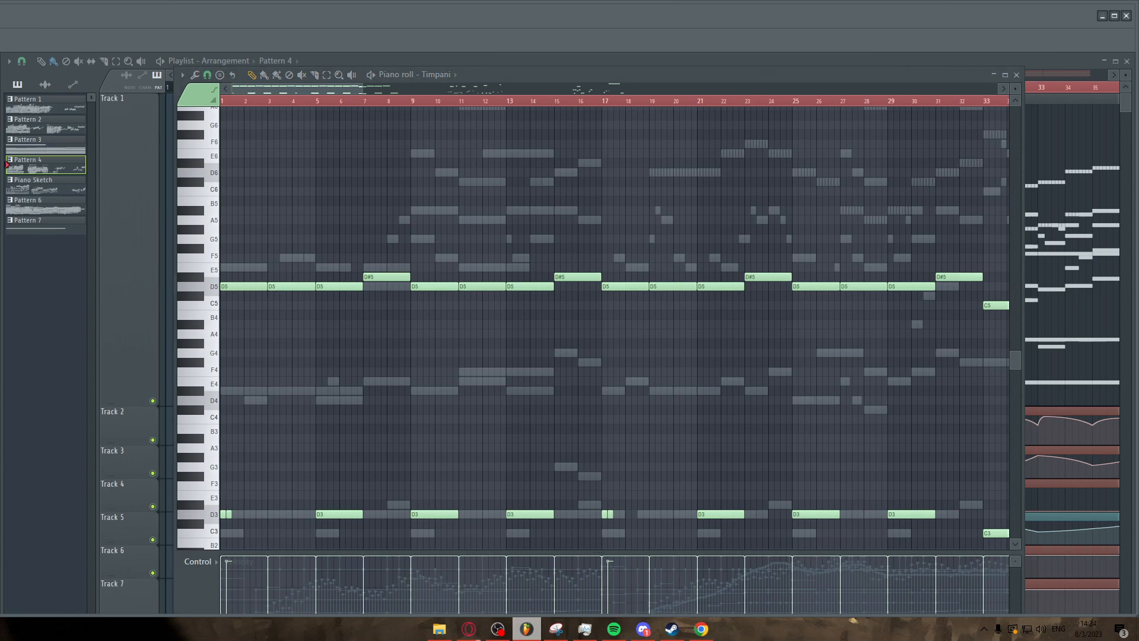
# Stop playback and switch the piano roll to the Viola part, zooming into bars 1 to 15.
pyautogui.press('space')
pyautogui.scroll(-1, 232, 347)
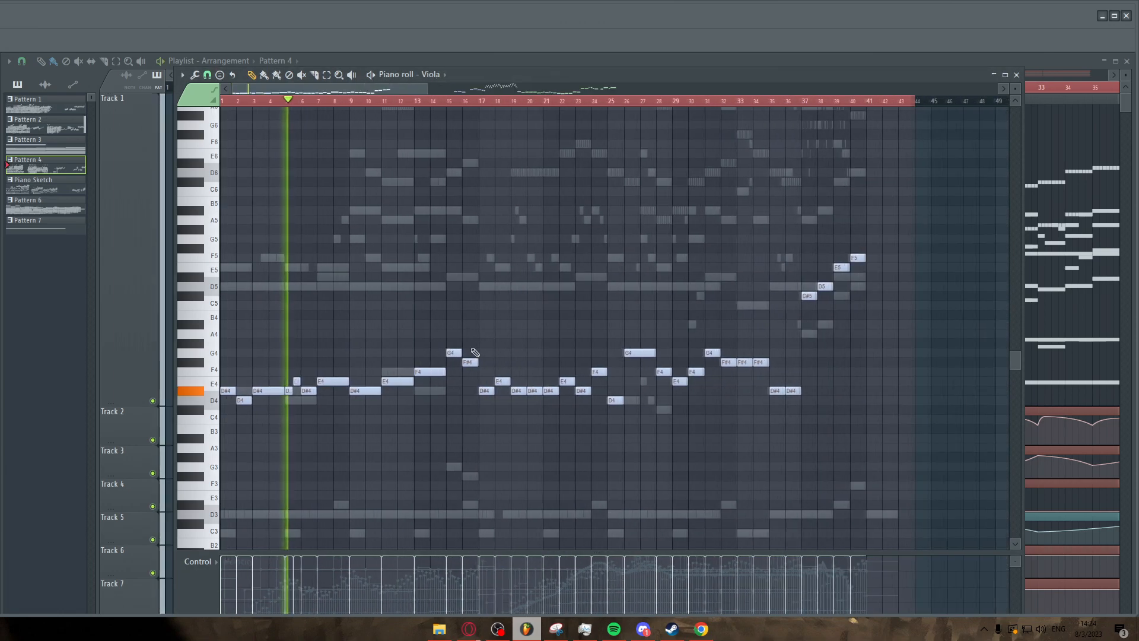
pyautogui.scroll(4, 239, 354)
pyautogui.scroll(-5, 288, 360)
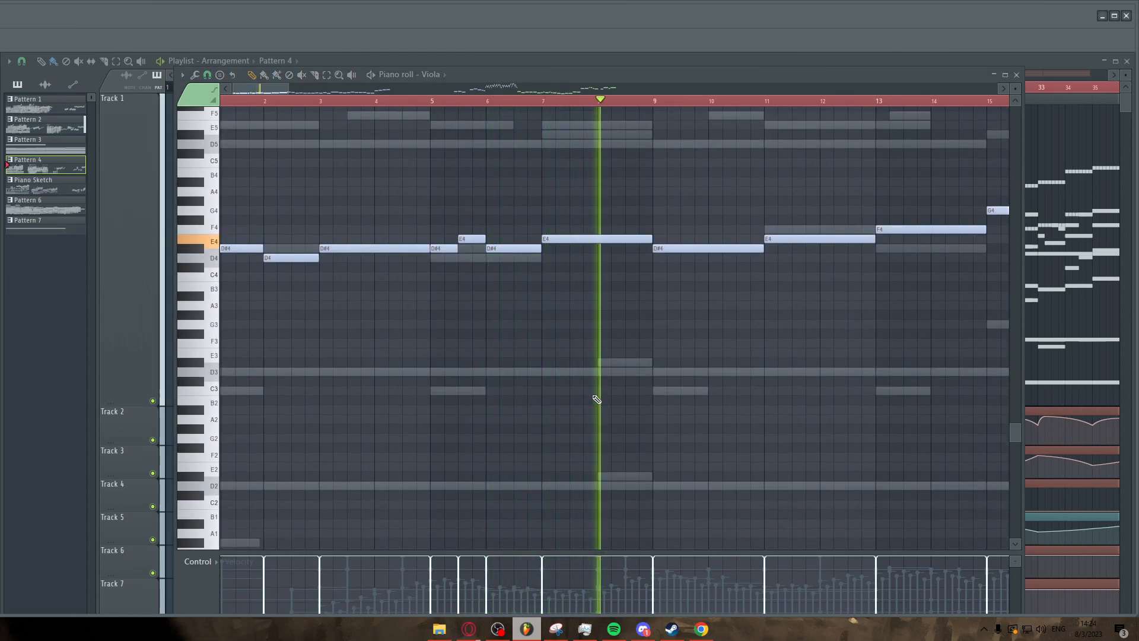
# Switch the piano roll to the Cello part and then the bass Strings part to inspect their notes.
pyautogui.doubleClick(638, 361)
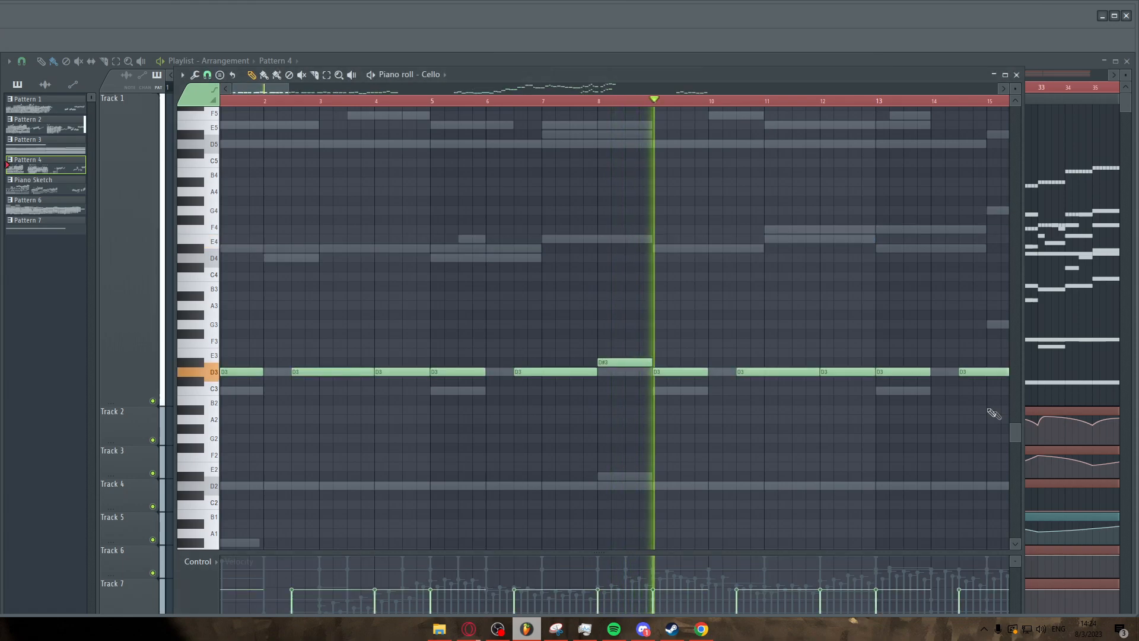
pyautogui.scroll(-2, 563, 338)
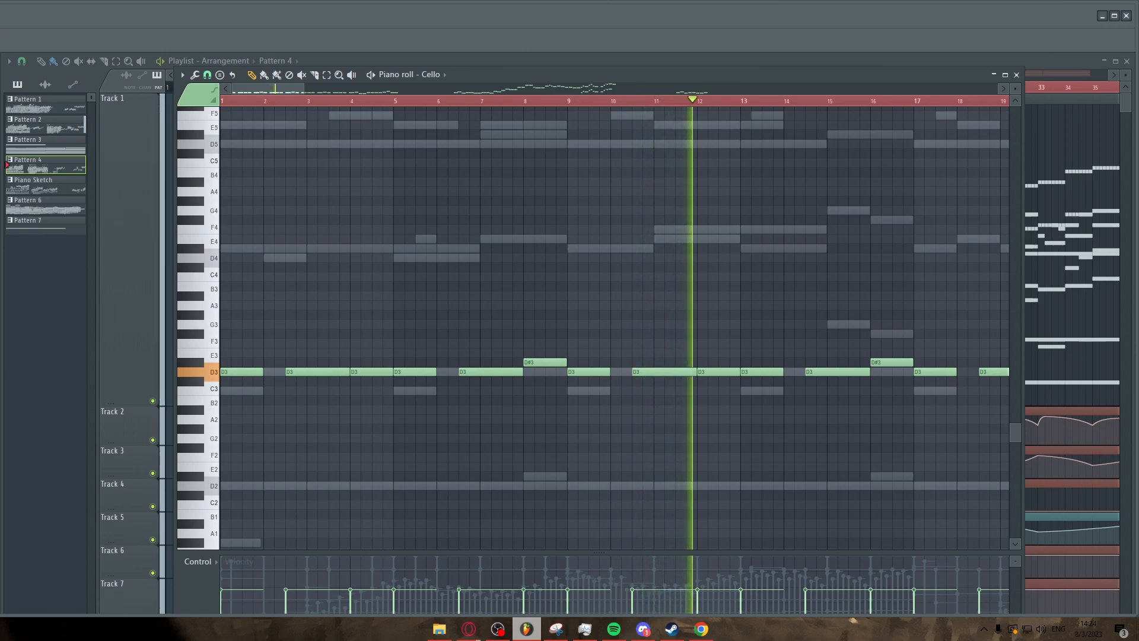
pyautogui.rightClick(679, 485)
pyautogui.scroll(-3, 623, 326)
pyautogui.scroll(-3, 558, 299)
pyautogui.scroll(2, 584, 281)
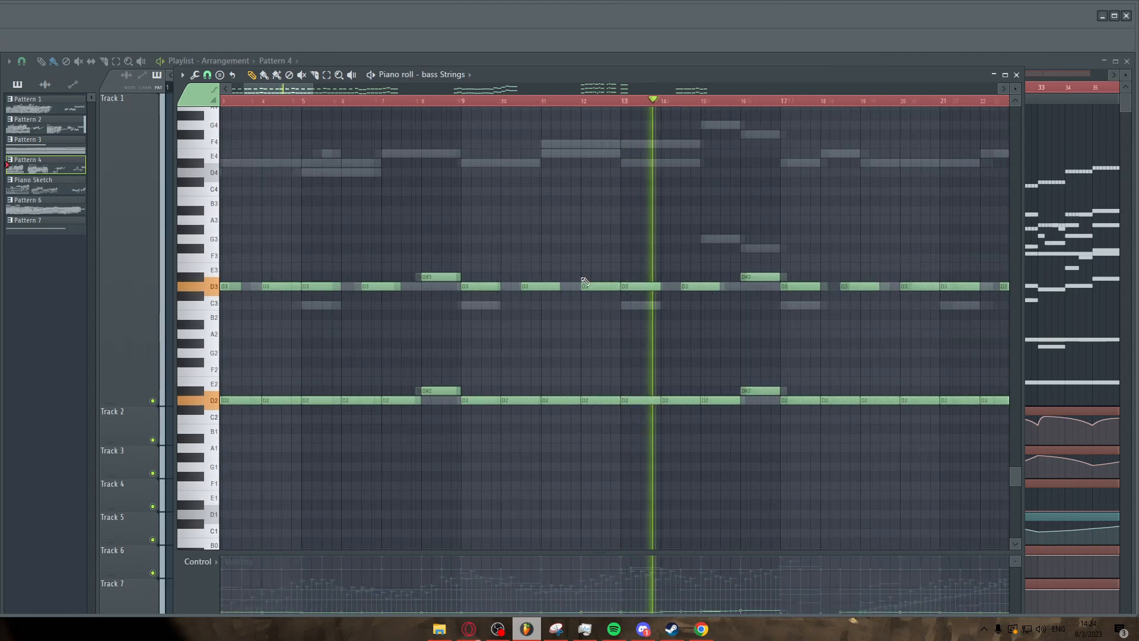
# Briefly box-select the bass Strings notes between bars 8 and 15 to inspect them.
pyautogui.moveTo(468, 262); pyautogui.dragTo(733, 443)
pyautogui.keyDown('ctrl'); pyautogui.click(796, 449); pyautogui.keyUp('ctrl')
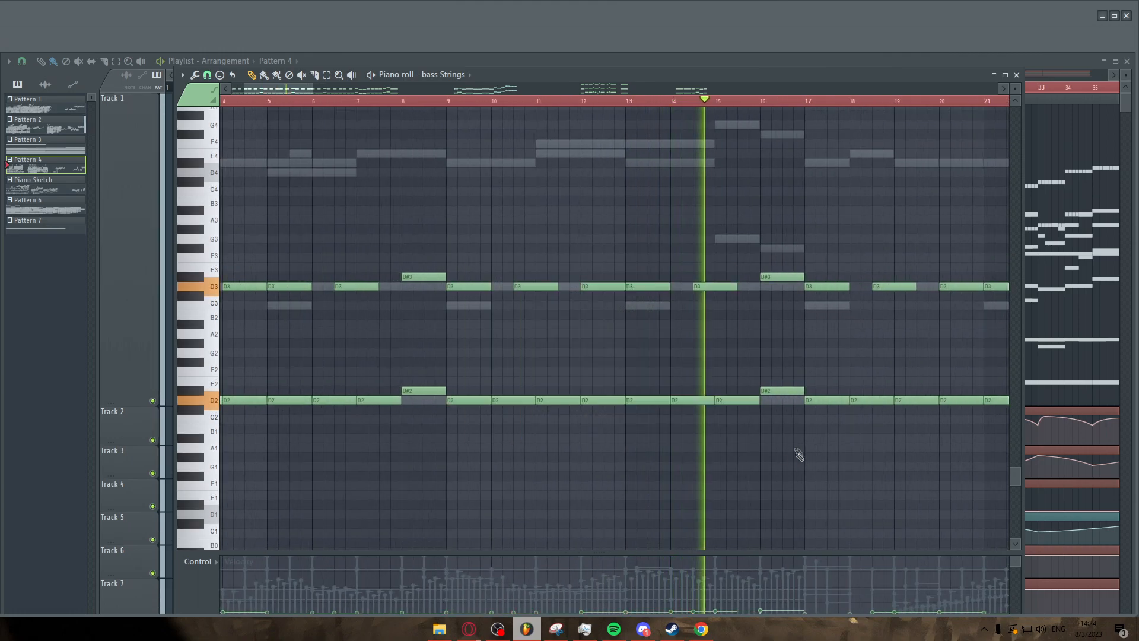
pyautogui.scroll(2, 792, 307)
pyautogui.scroll(3, 706, 320)
pyautogui.scroll(-2, 711, 319)
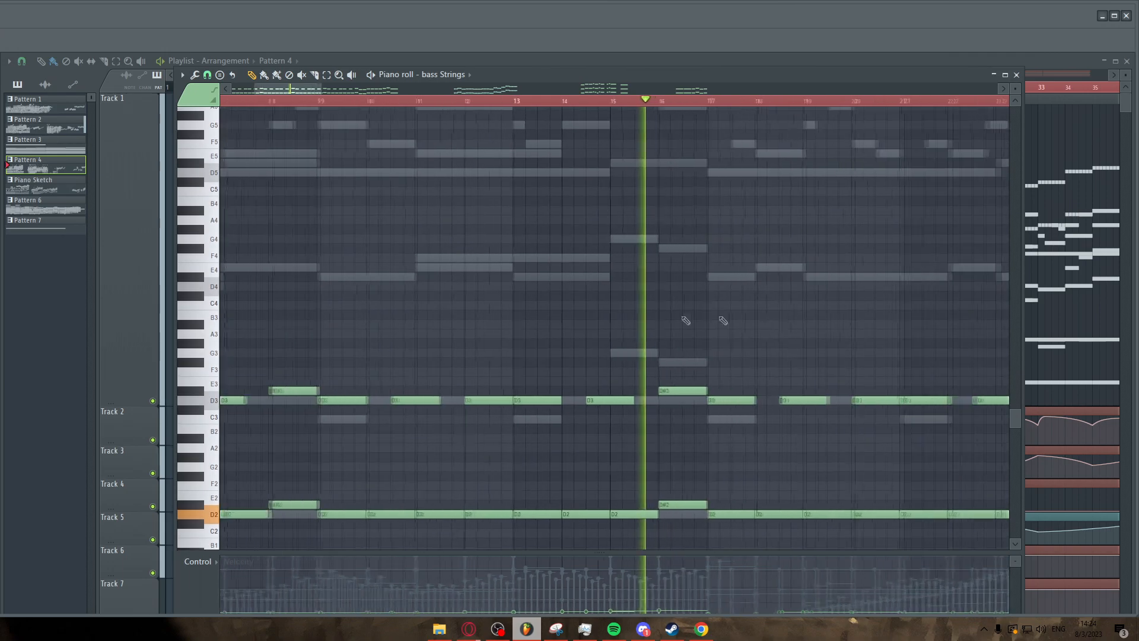
# Switch to the Viola part and browse its melody across bars 11 to 41.
pyautogui.scroll(2, 791, 318)
pyautogui.doubleClick(280, 265)
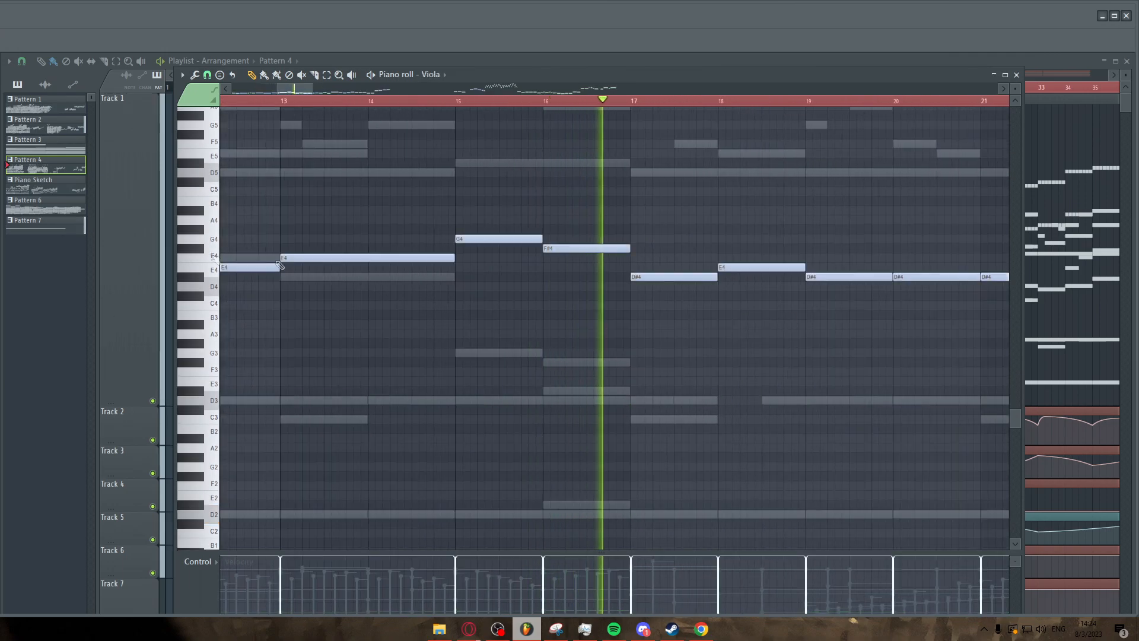
pyautogui.scroll(-3, 627, 338)
pyautogui.scroll(3, 758, 351)
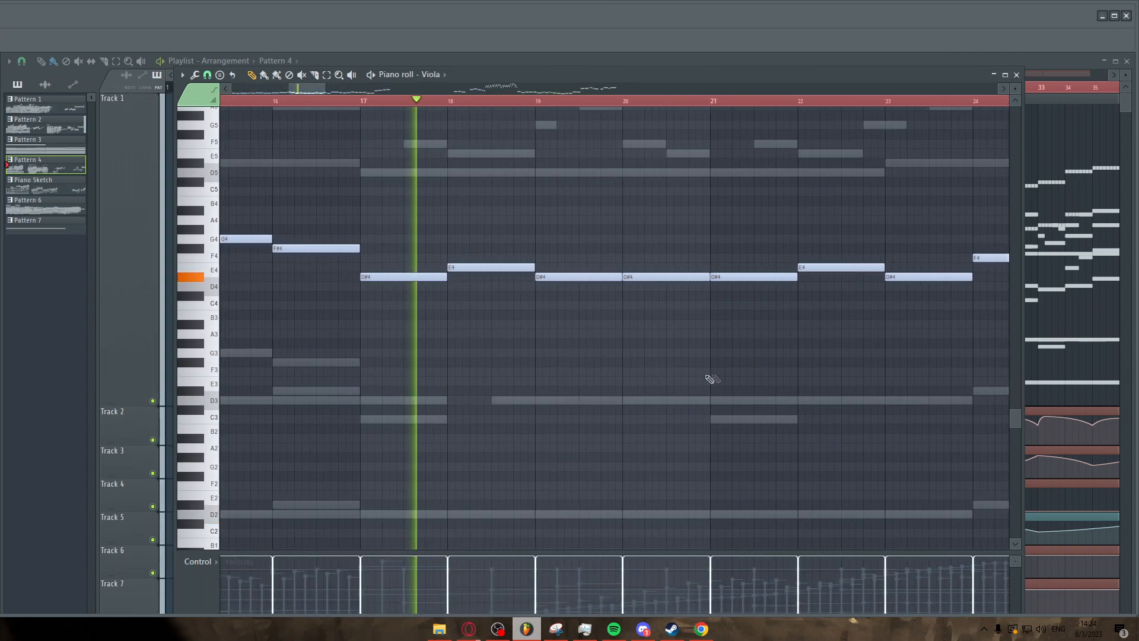
pyautogui.scroll(-3, 560, 377)
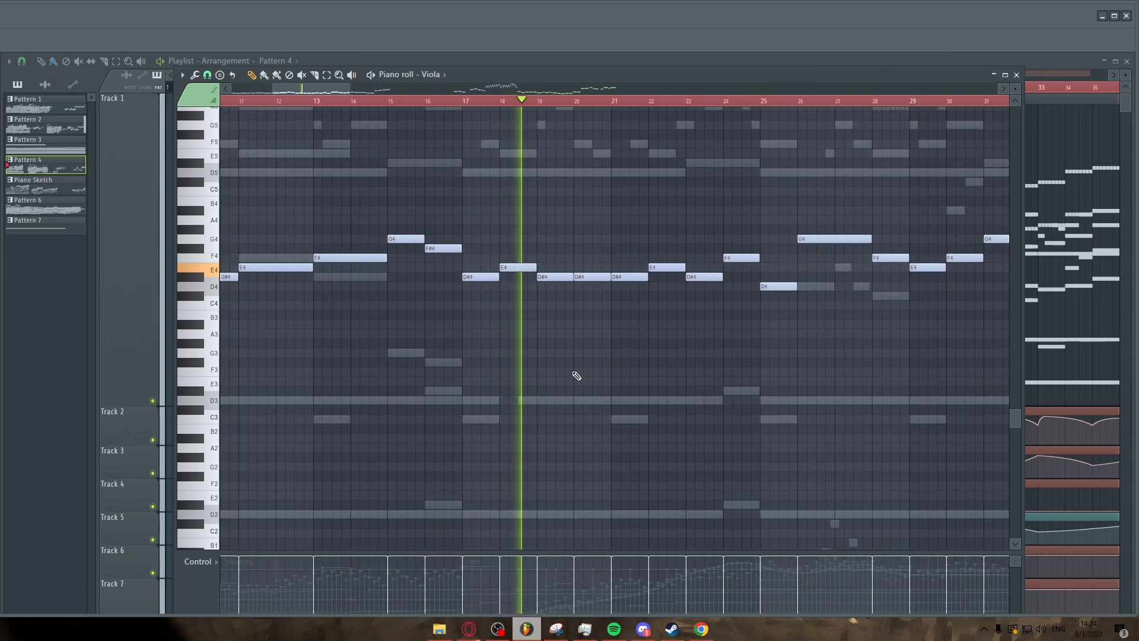
pyautogui.scroll(1, 576, 376)
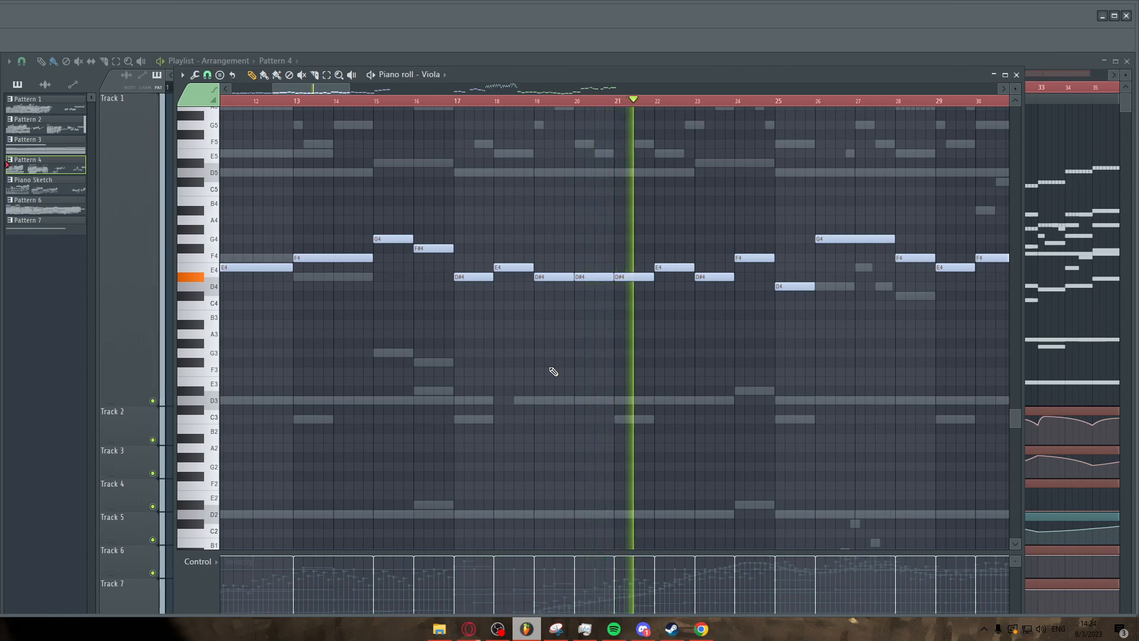
pyautogui.scroll(-4, 553, 371)
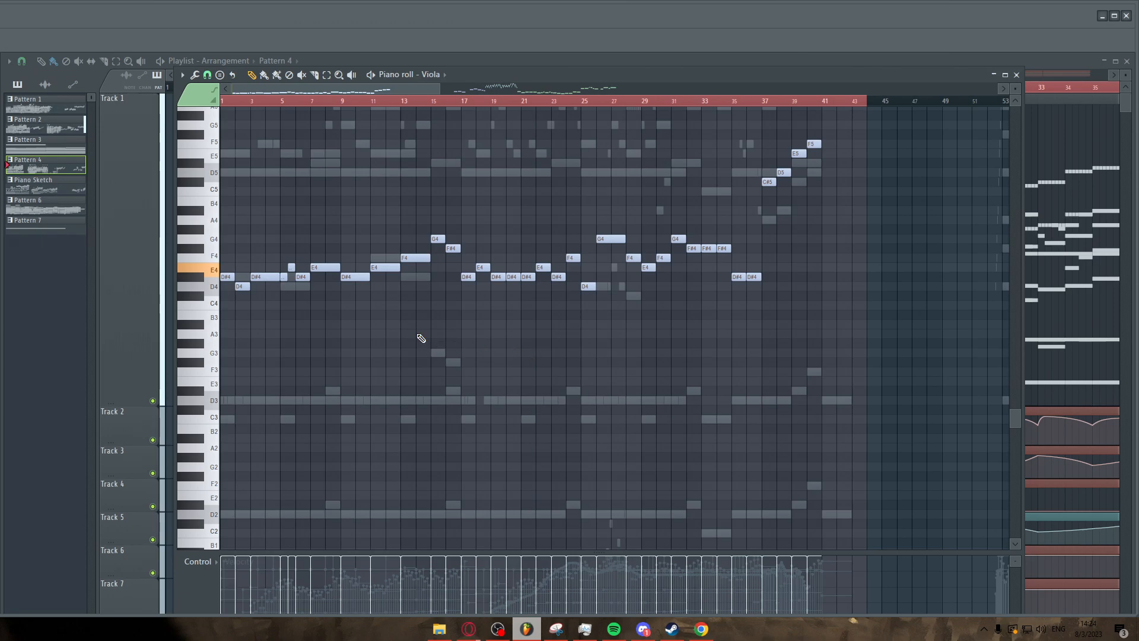
pyautogui.scroll(9, 415, 333)
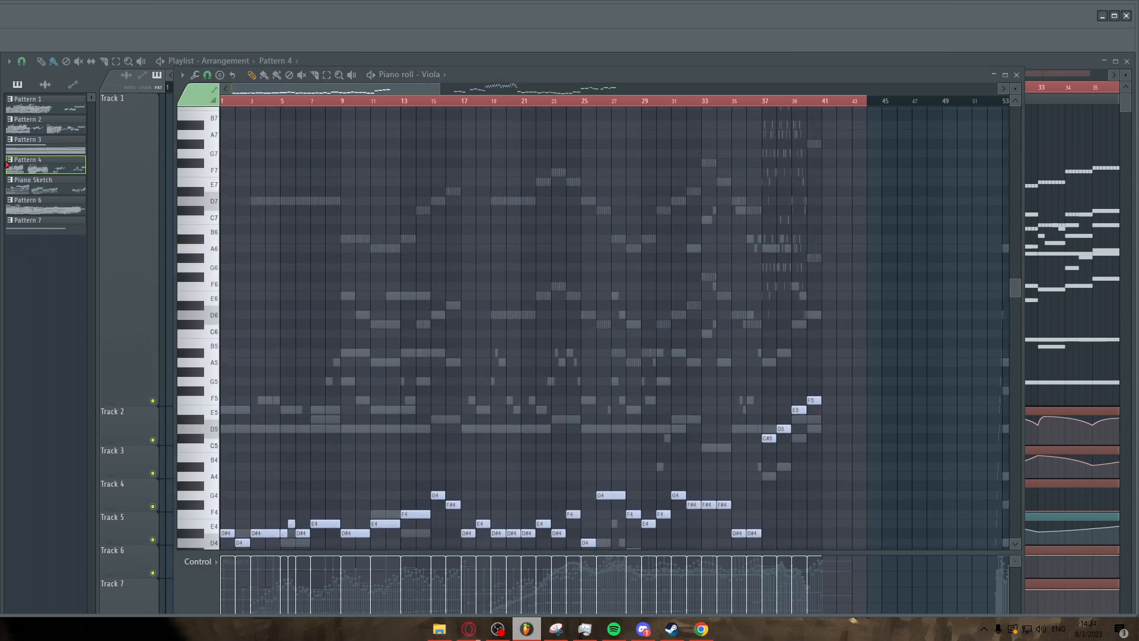
# Switch the piano roll to the Violins II part and place the playhead at bar 19.
pyautogui.press('Up')
pyautogui.scroll(4, 399, 293)
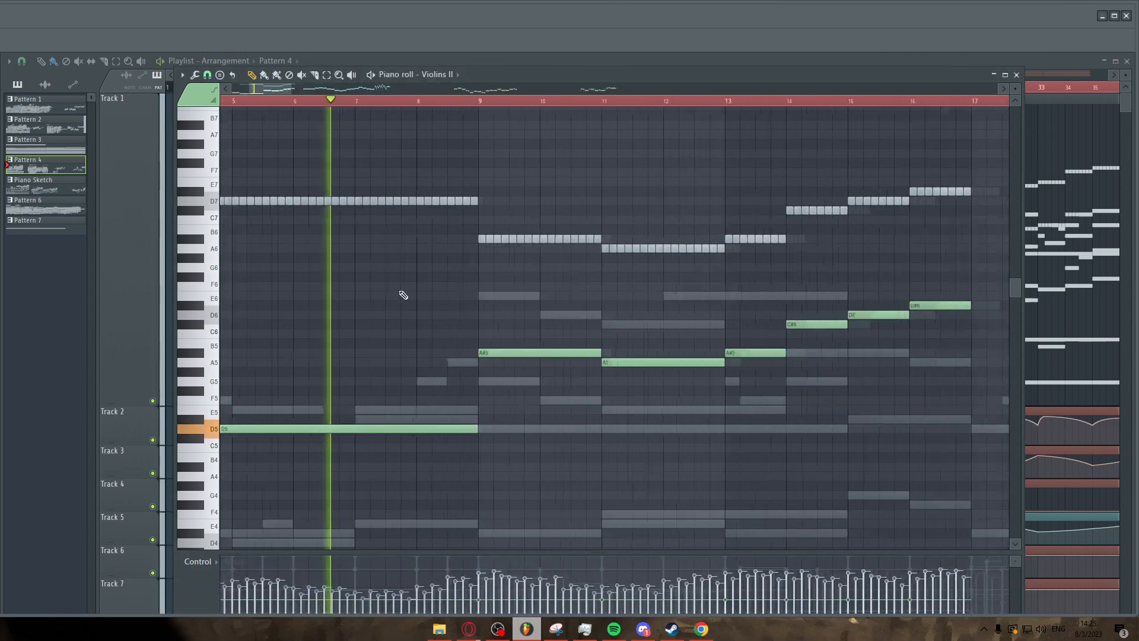
pyautogui.scroll(2, 314, 310)
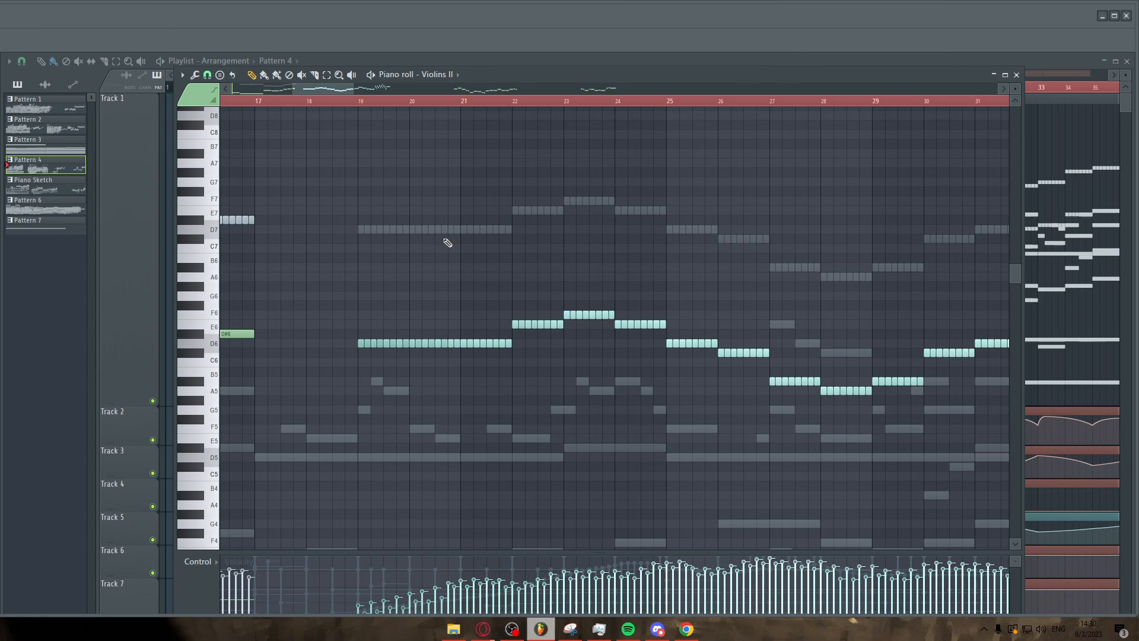
pyautogui.click(360, 103)
pyautogui.scroll(-3, 349, 182)
pyautogui.scroll(5, 359, 188)
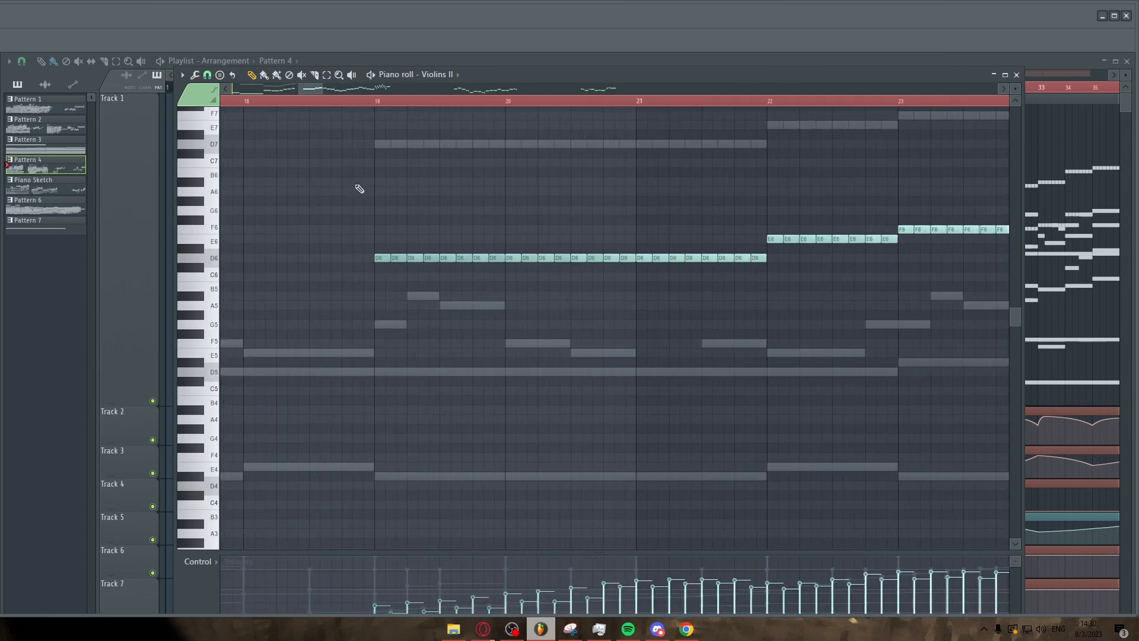
# Play from bar 19 and follow the Violins II notes through bar 27.
pyautogui.press('space')
pyautogui.scroll(-6, 358, 188)
pyautogui.scroll(3, 409, 194)
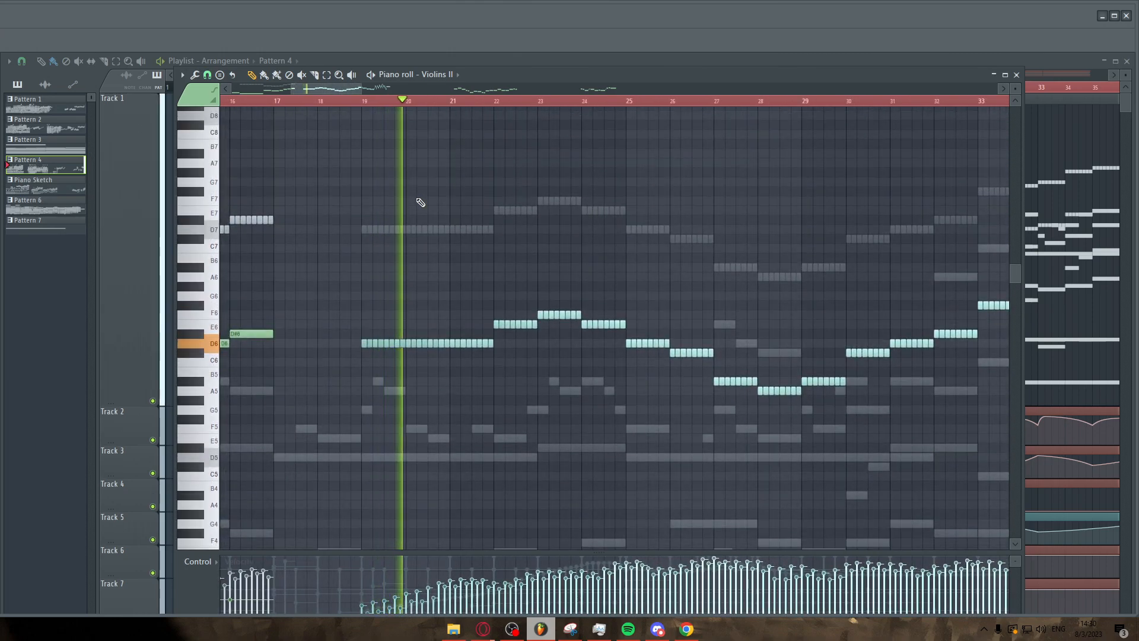
pyautogui.scroll(-2, 440, 211)
pyautogui.scroll(3, 442, 212)
pyautogui.scroll(3, 507, 228)
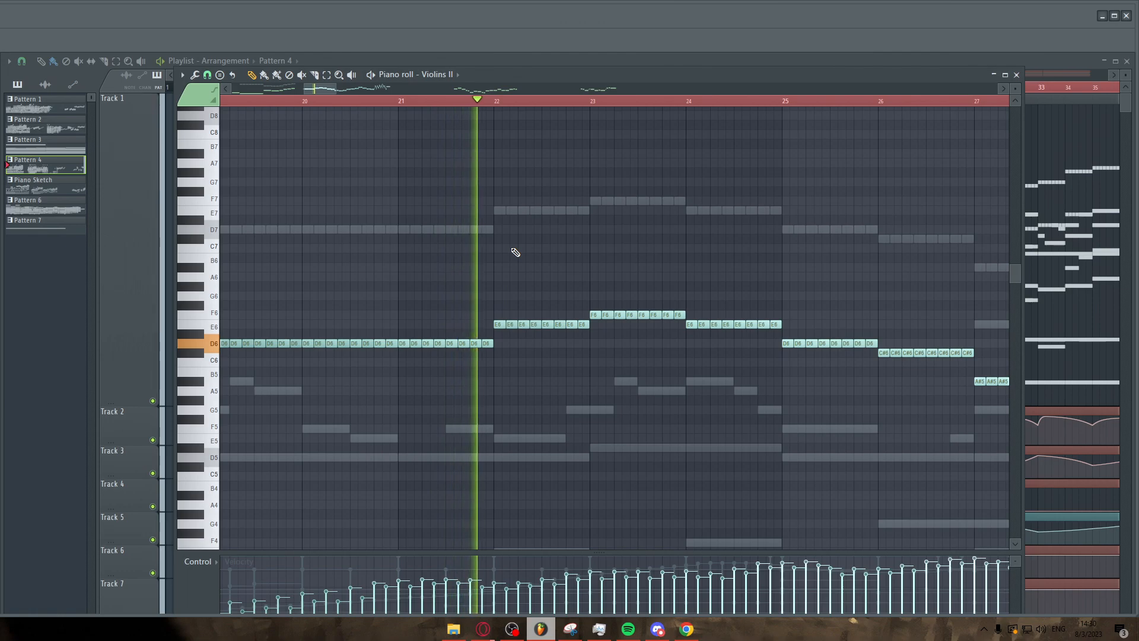
# Follow the Violins II notes from bar 22 to bar 33 during playback.
pyautogui.scroll(-3, 519, 247)
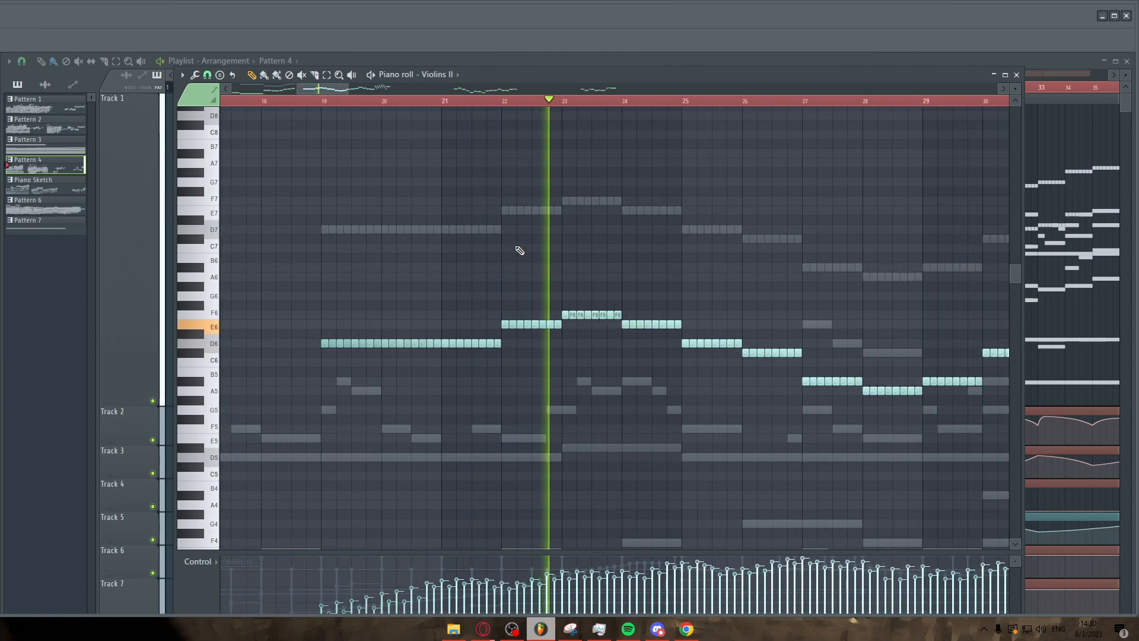
pyautogui.scroll(-1, 593, 272)
pyautogui.scroll(3, 732, 272)
pyautogui.scroll(1, 724, 280)
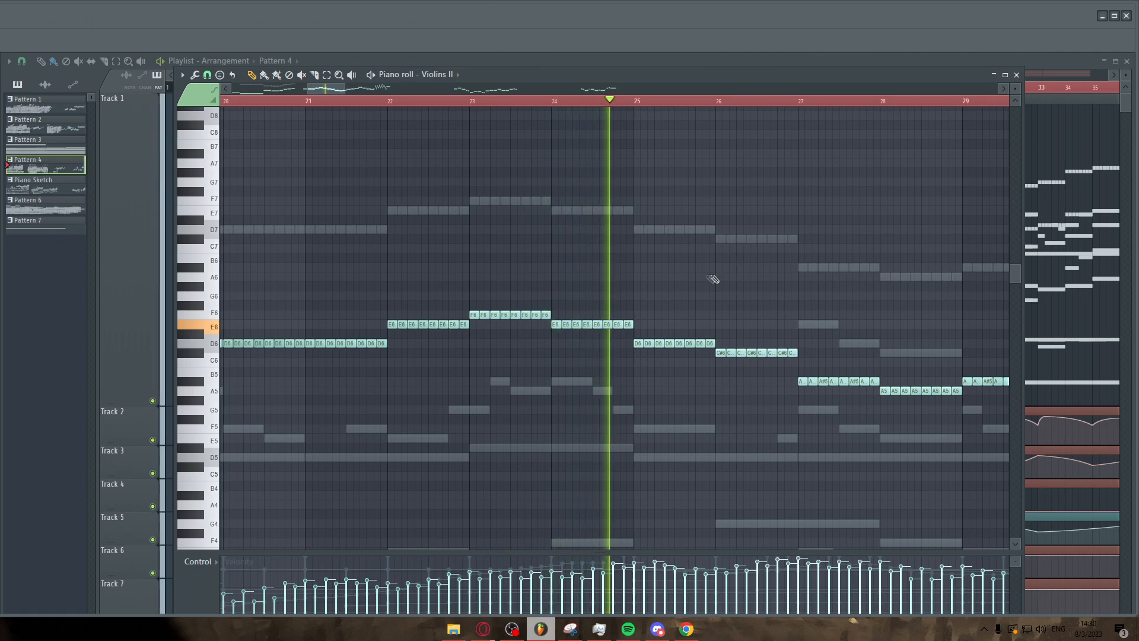
pyautogui.scroll(-4, 576, 274)
pyautogui.scroll(4, 712, 307)
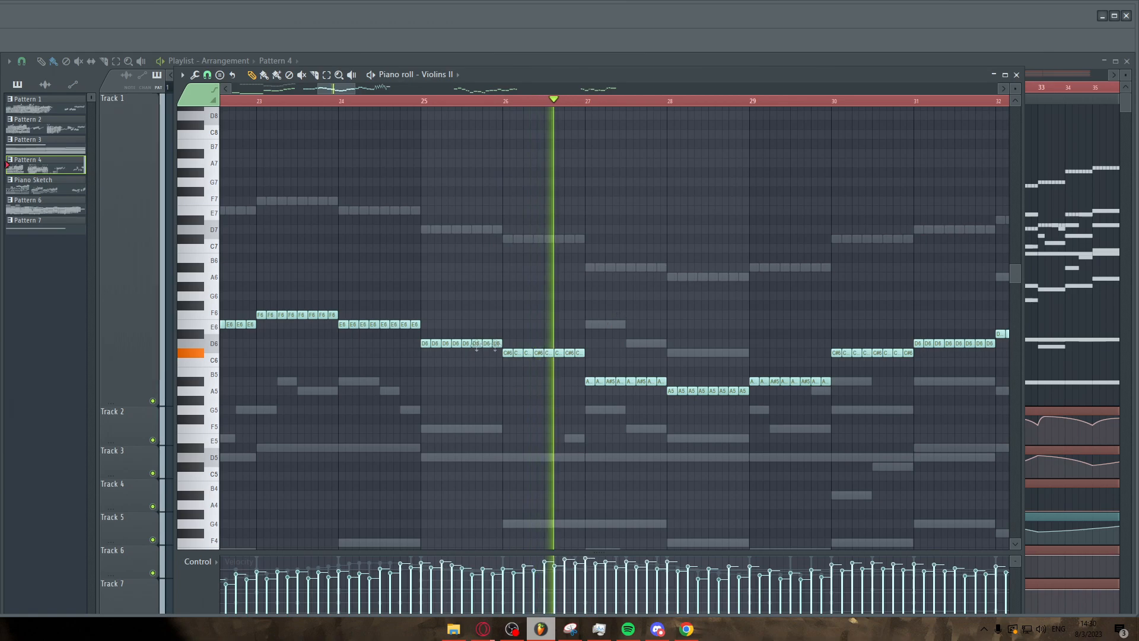
pyautogui.scroll(-2, 693, 342)
pyautogui.scroll(3, 697, 340)
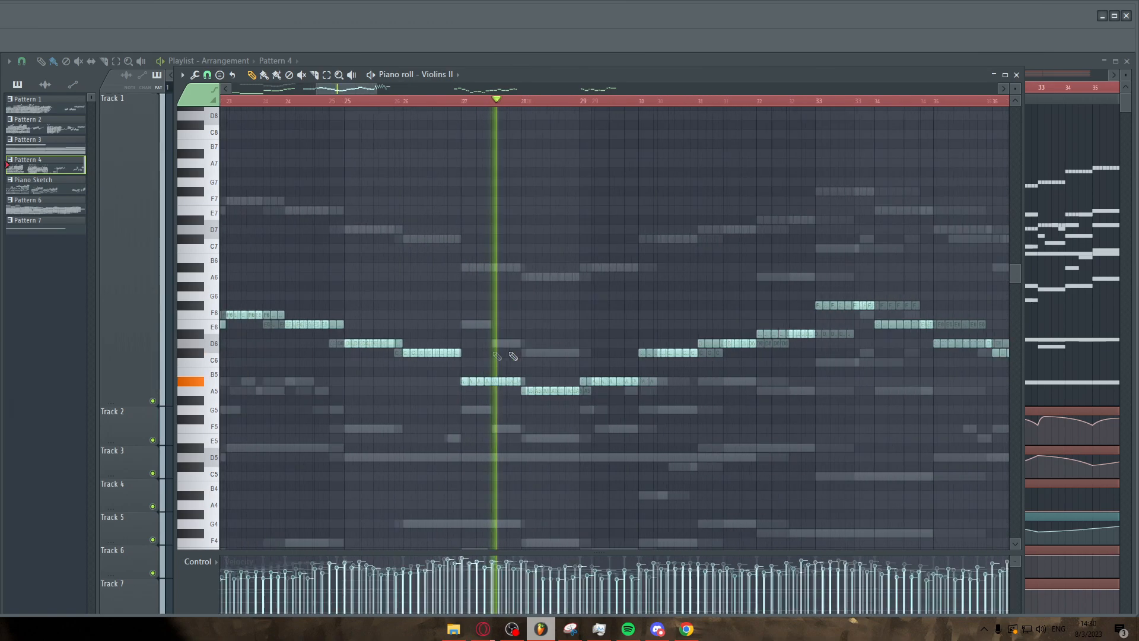
pyautogui.scroll(-3, 605, 350)
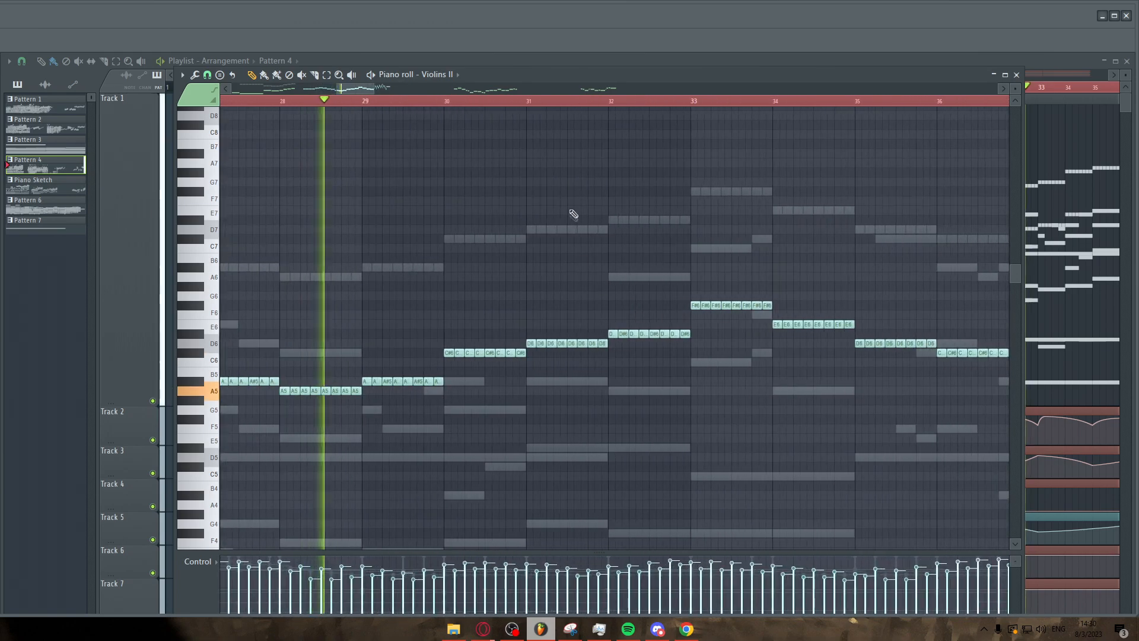
pyautogui.moveTo(605, 322); pyautogui.dragTo(692, 347)
pyautogui.keyDown('ctrl'); pyautogui.click(707, 377); pyautogui.keyUp('ctrl')
# Examine the Violins II part across bars 33 to 41, including the arpeggiated passage.
pyautogui.scroll(-2, 658, 367)
pyautogui.scroll(3, 731, 373)
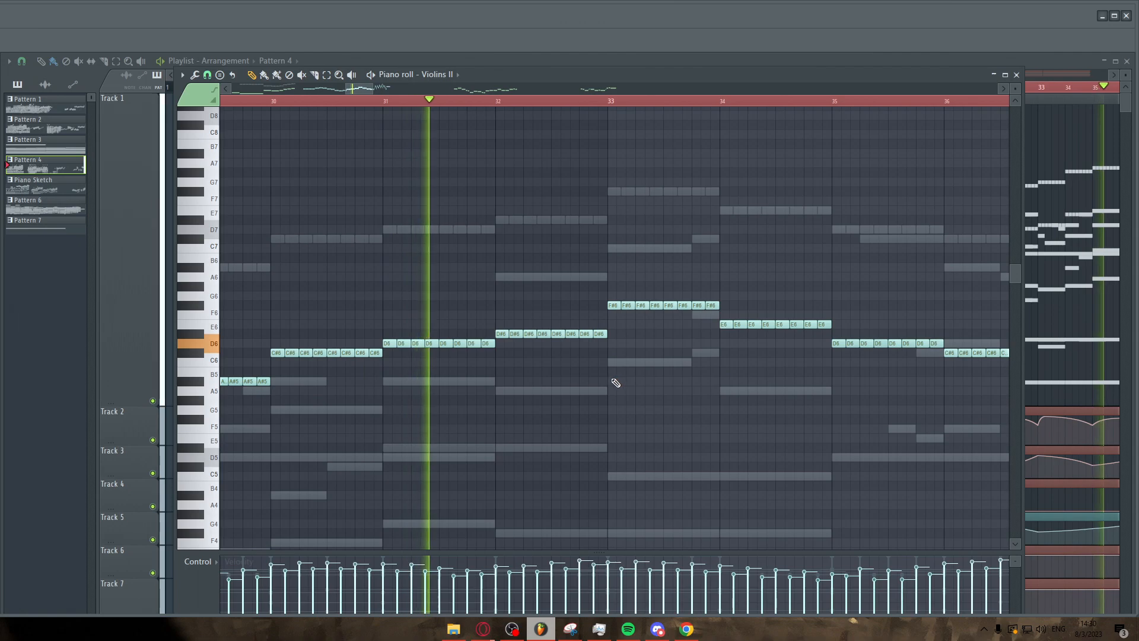
pyautogui.scroll(-2, 522, 367)
pyautogui.scroll(2, 599, 338)
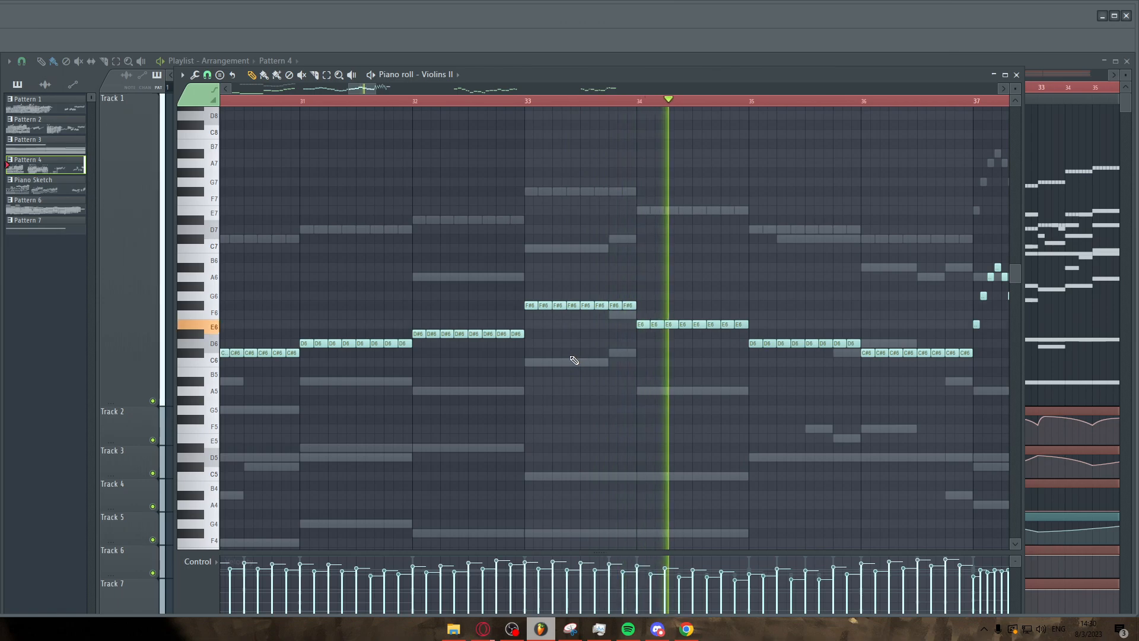
pyautogui.scroll(-3, 572, 356)
pyautogui.scroll(5, 864, 393)
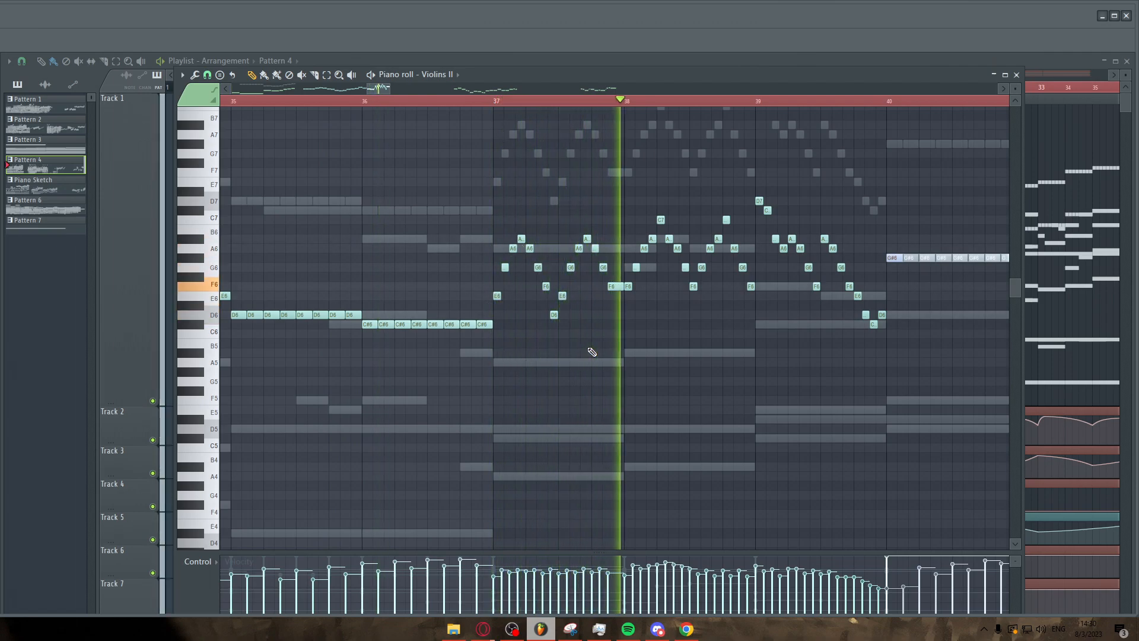
pyautogui.scroll(1, 800, 334)
pyautogui.scroll(2, 882, 355)
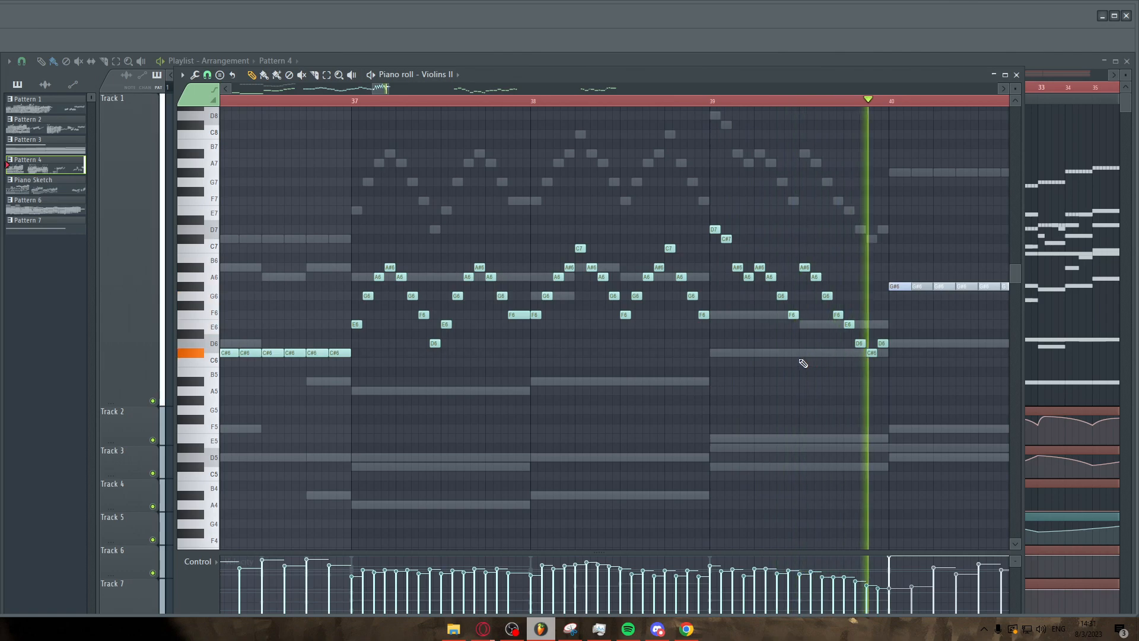
pyautogui.scroll(-3, 765, 361)
pyautogui.hscroll(3, 919, 347)
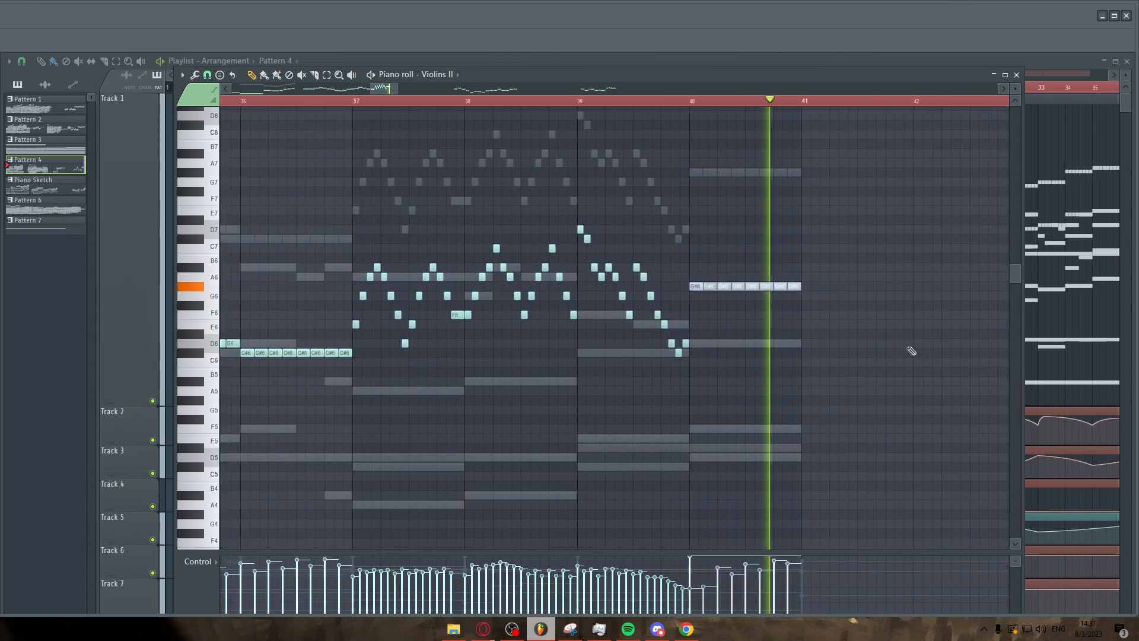
pyautogui.scroll(-3, 872, 347)
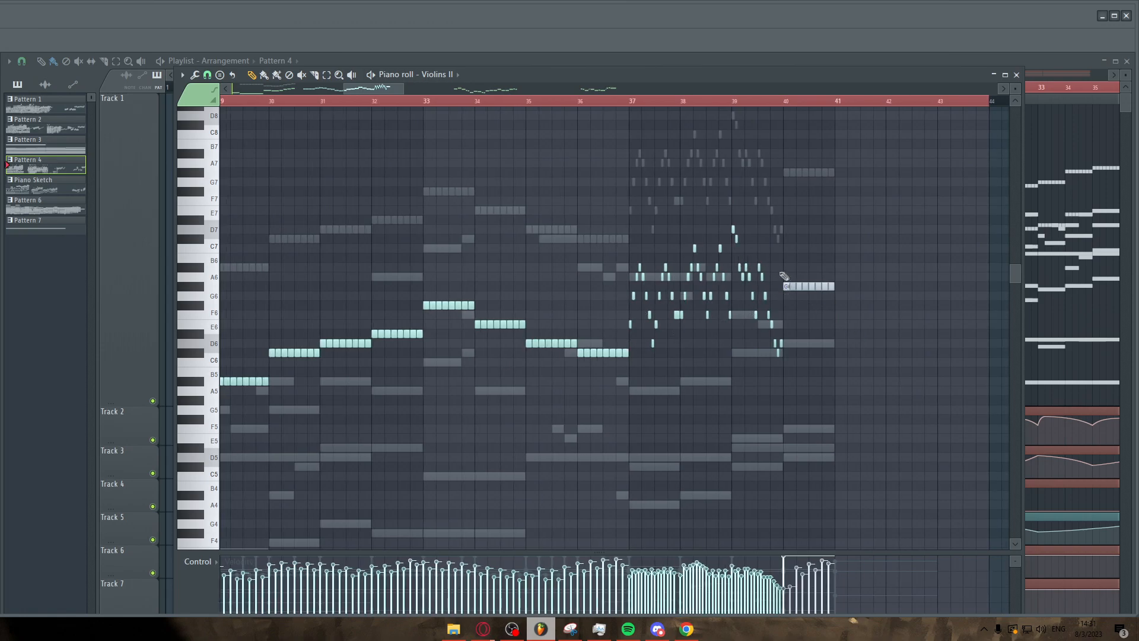
pyautogui.scroll(-2, 784, 277)
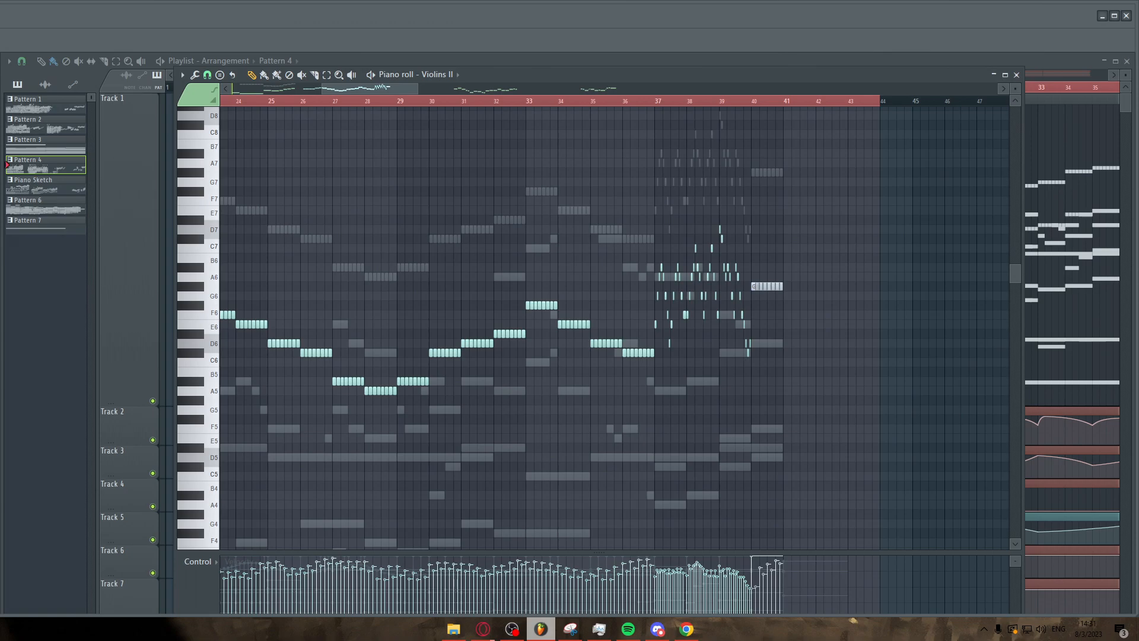
# Switch the piano roll to the Violins 1 part and return the playhead to the pattern start.
pyautogui.press('Up')
pyautogui.scroll(-3, 389, 325)
pyautogui.press('space')
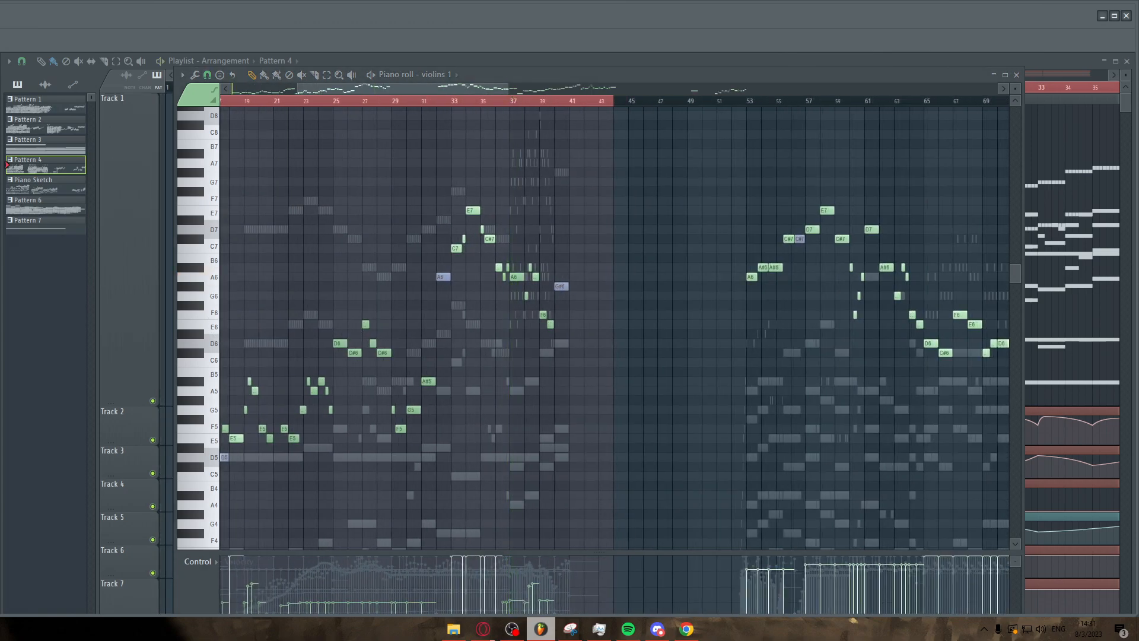
pyautogui.press('space')
pyautogui.click(224, 103)
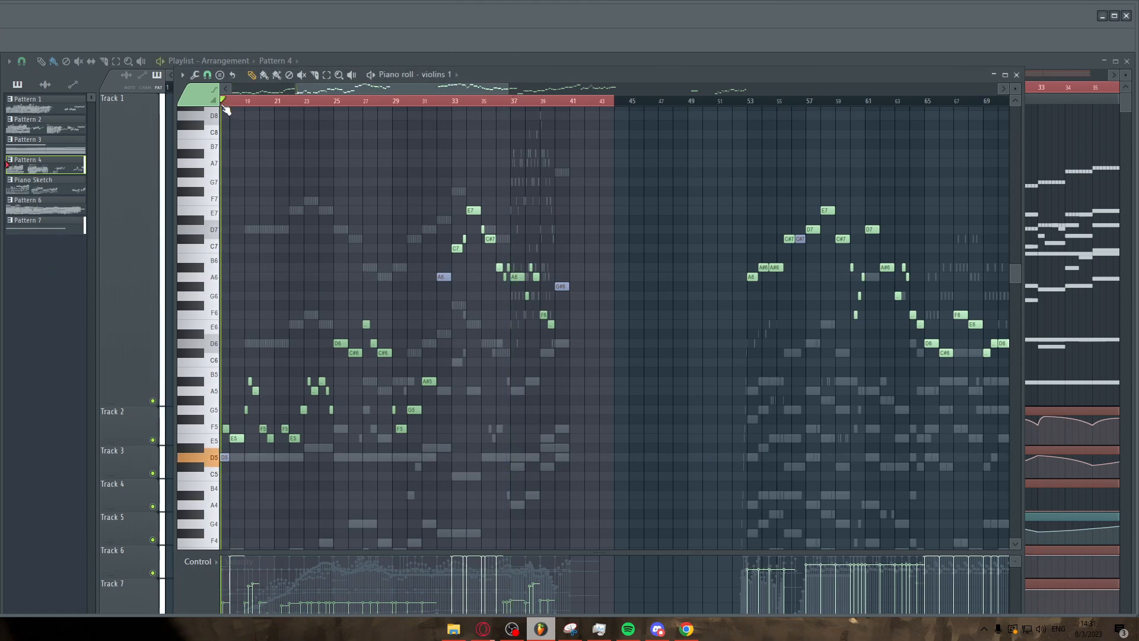
# Examine the Violins 1 melody across bars 17 to 37 against the other parts.
pyautogui.scroll(7, 226, 109)
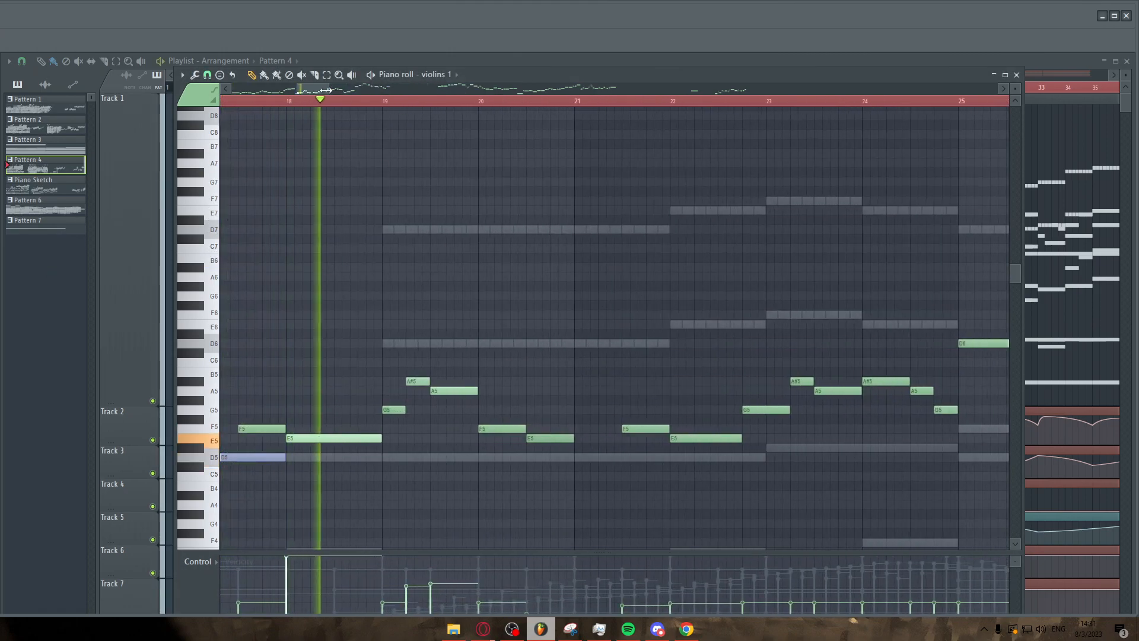
pyautogui.moveTo(324, 90); pyautogui.dragTo(313, 96)
pyautogui.scroll(-4, 525, 232)
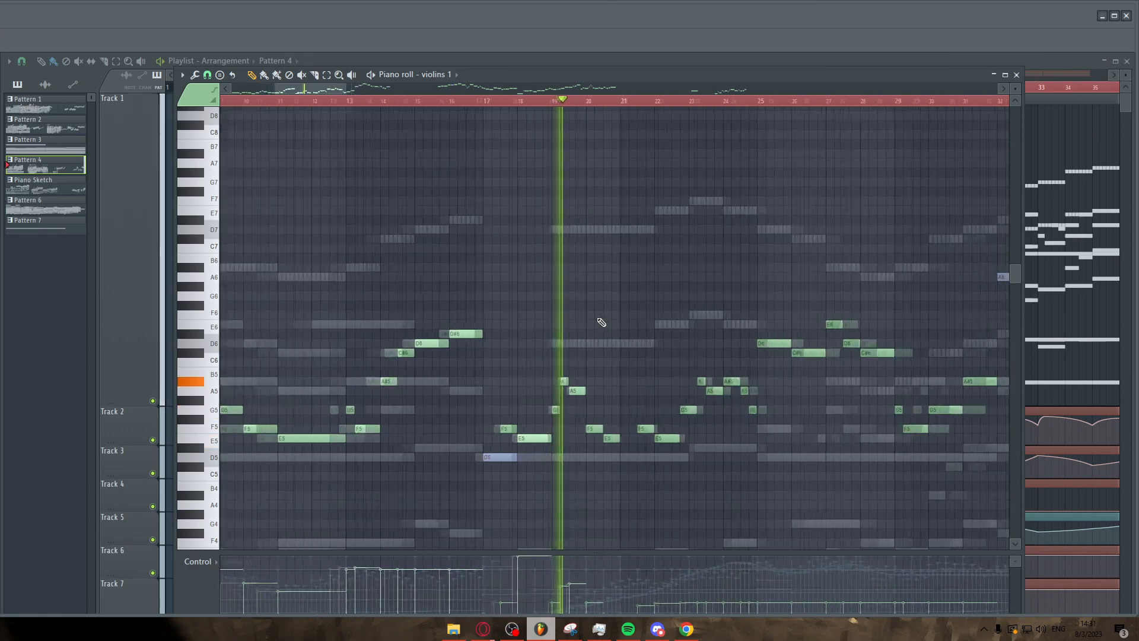
pyautogui.scroll(-4, 652, 332)
pyautogui.scroll(4, 700, 331)
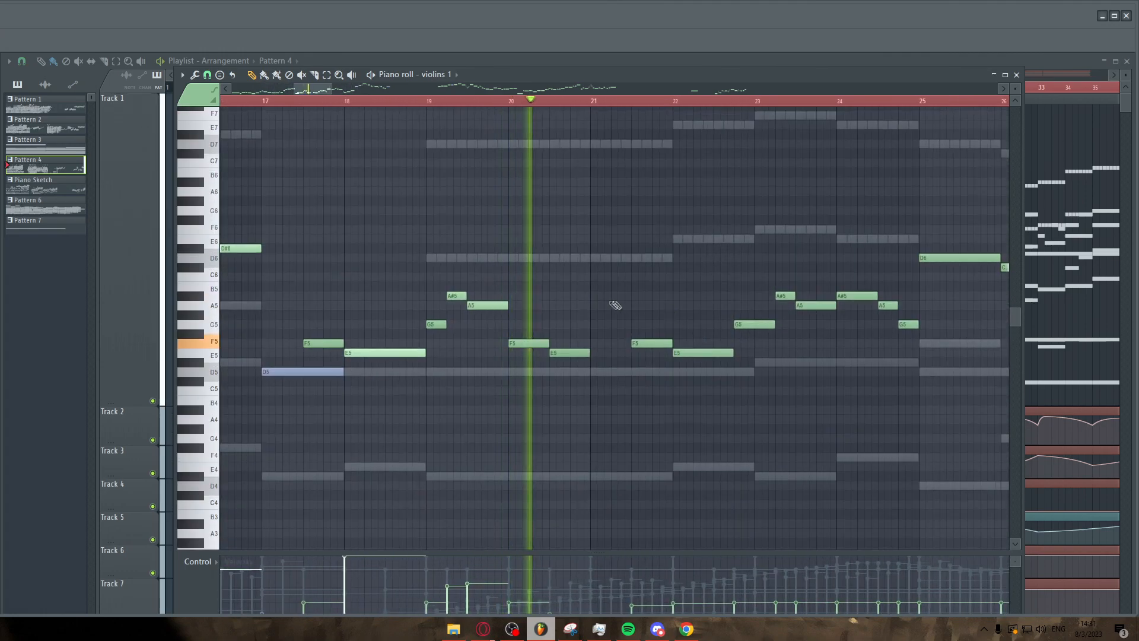
pyautogui.scroll(-3, 558, 298)
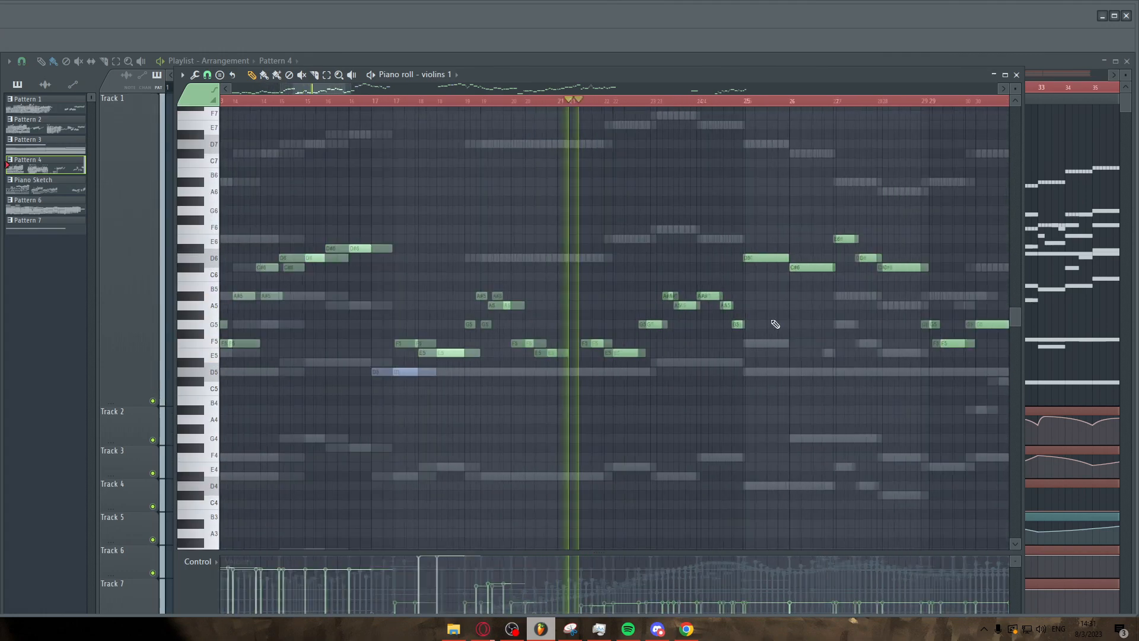
pyautogui.scroll(3, 775, 324)
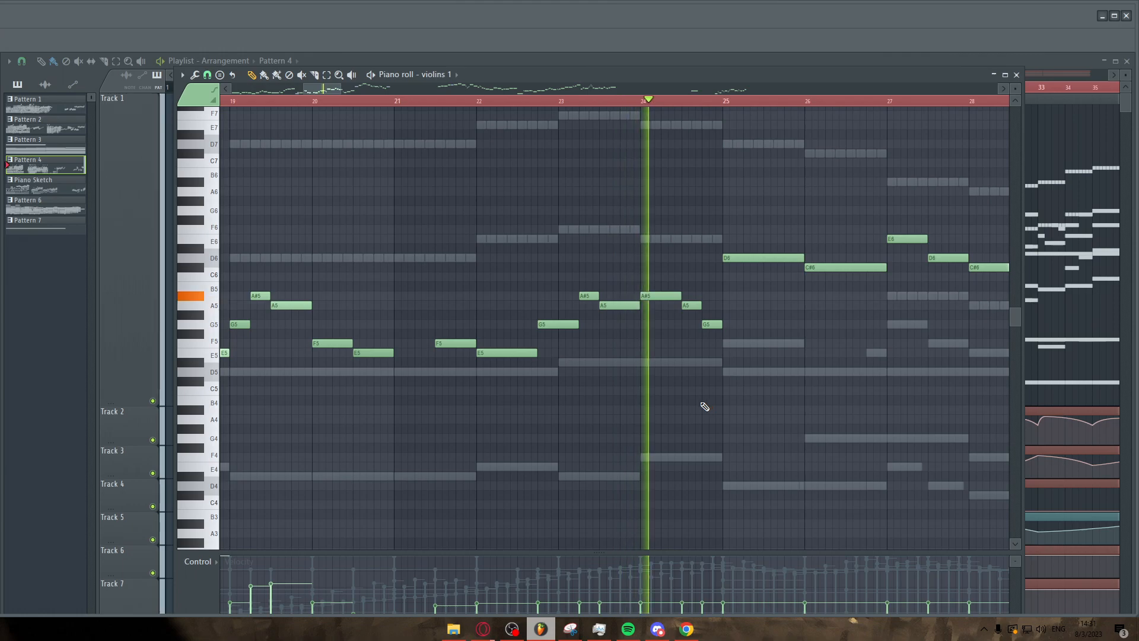
pyautogui.scroll(-3, 643, 379)
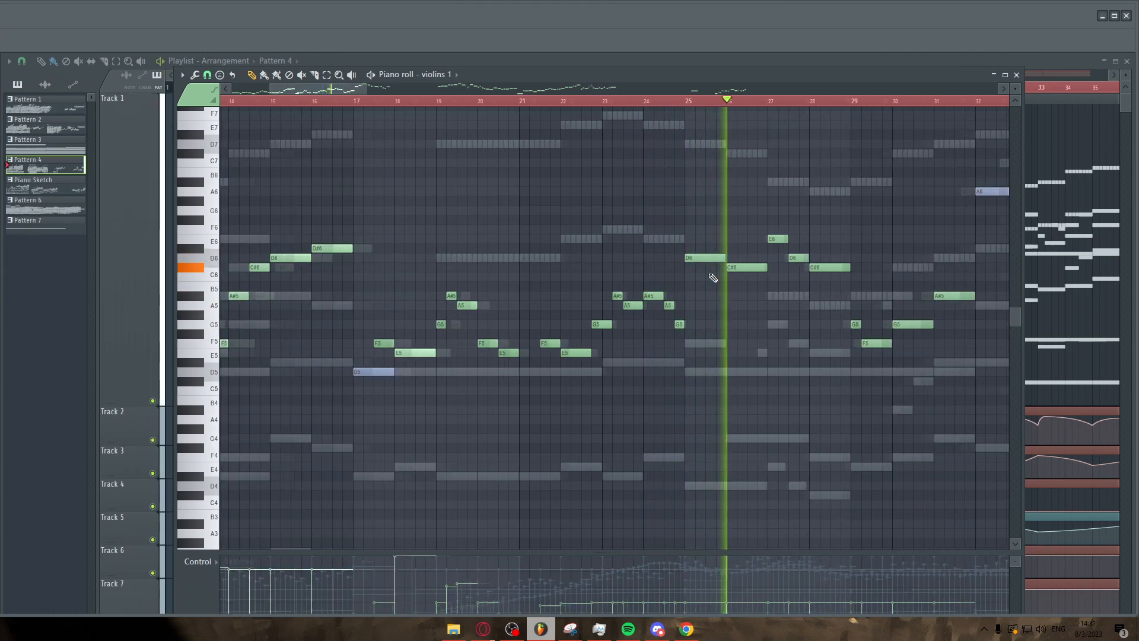
pyautogui.hscroll(5, 717, 272)
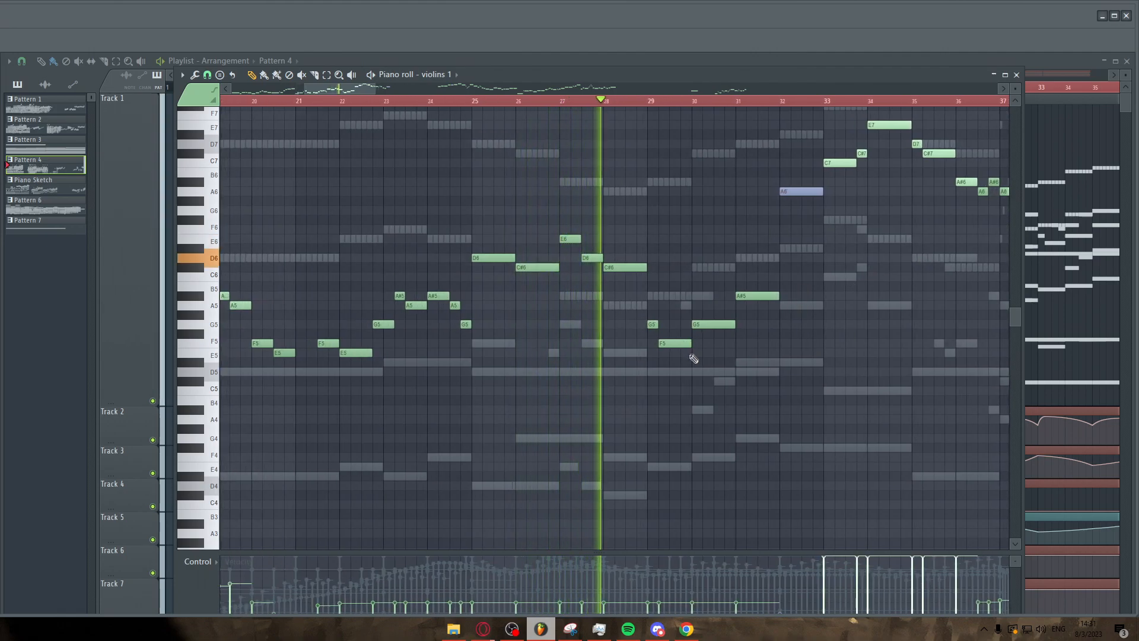
pyautogui.scroll(3, 787, 387)
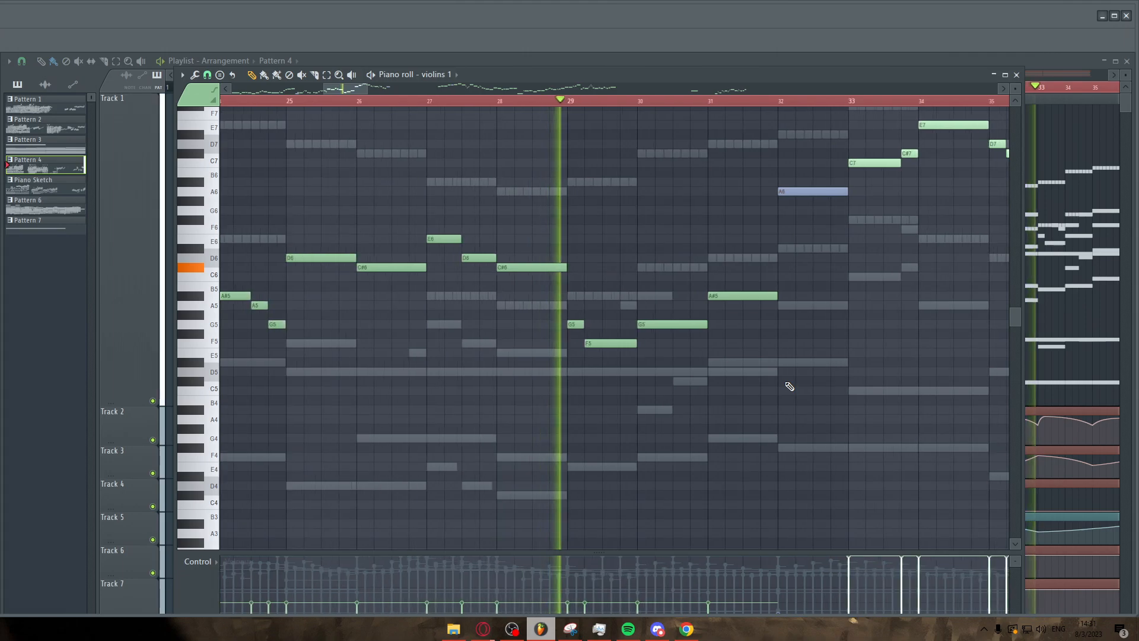
pyautogui.scroll(-3, 682, 385)
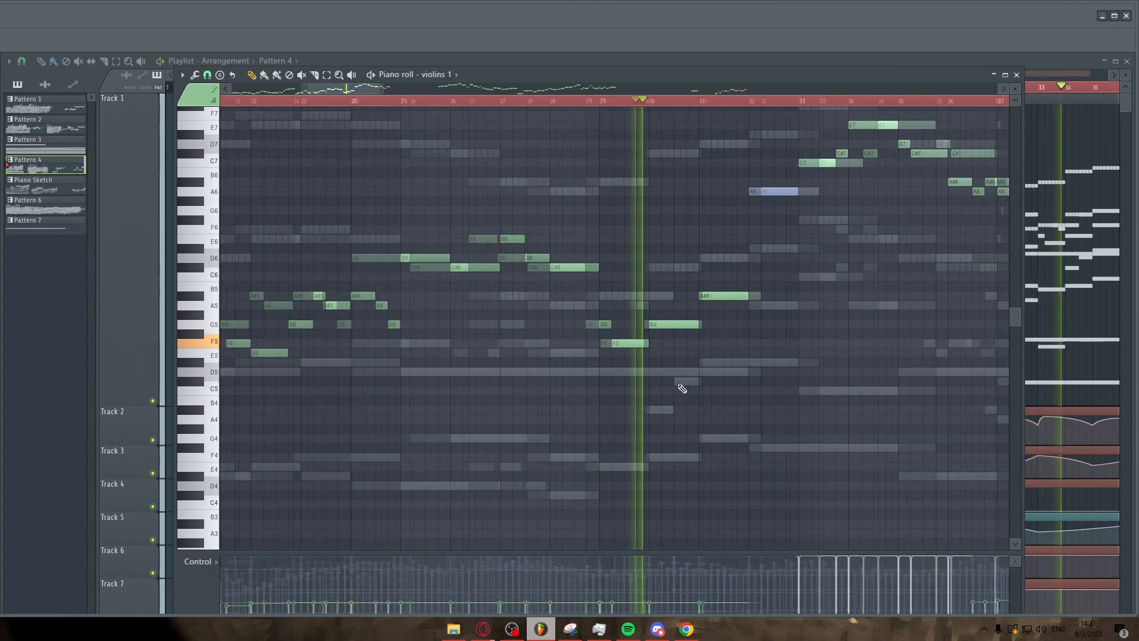
pyautogui.press('space')
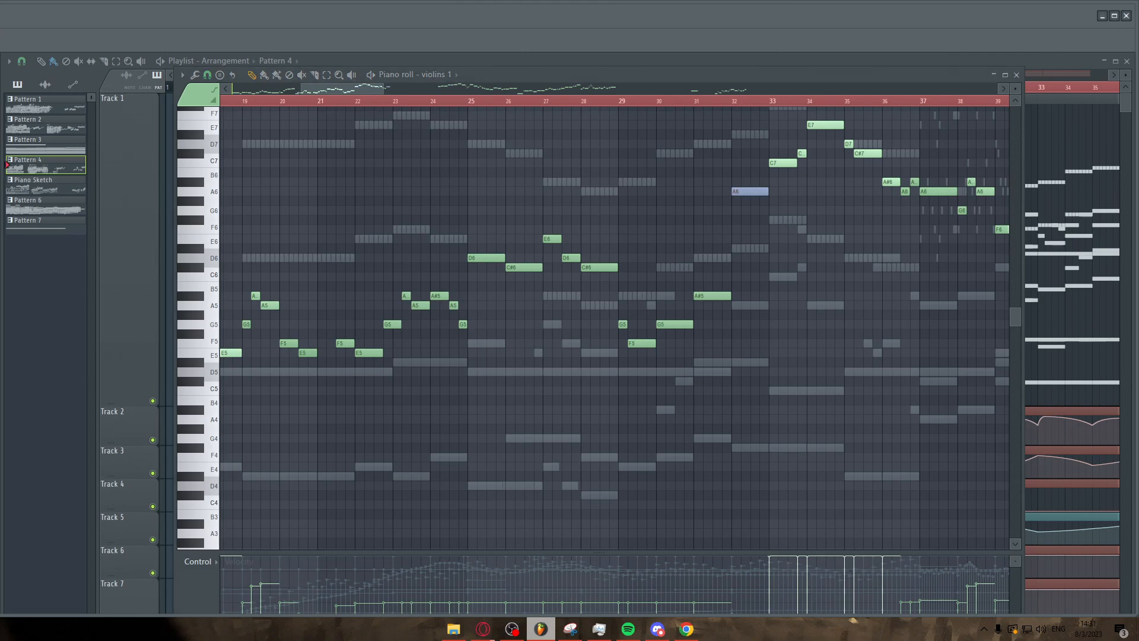
# Switch the piano roll to the freyja part and play it from the beginning.
pyautogui.rightClick(683, 382)
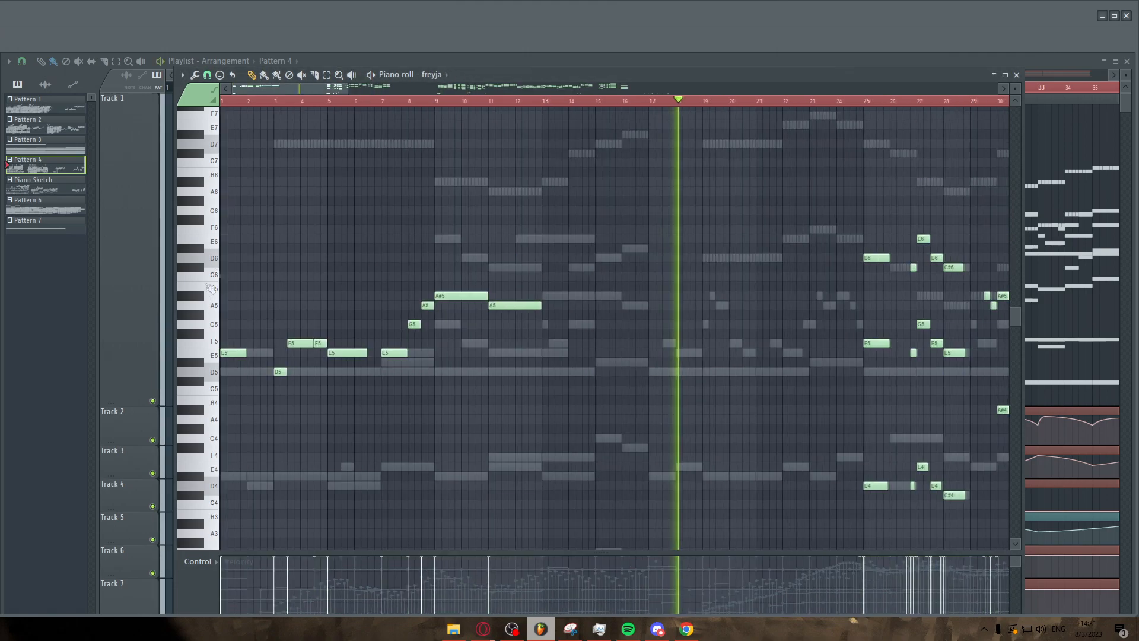
pyautogui.press('space')
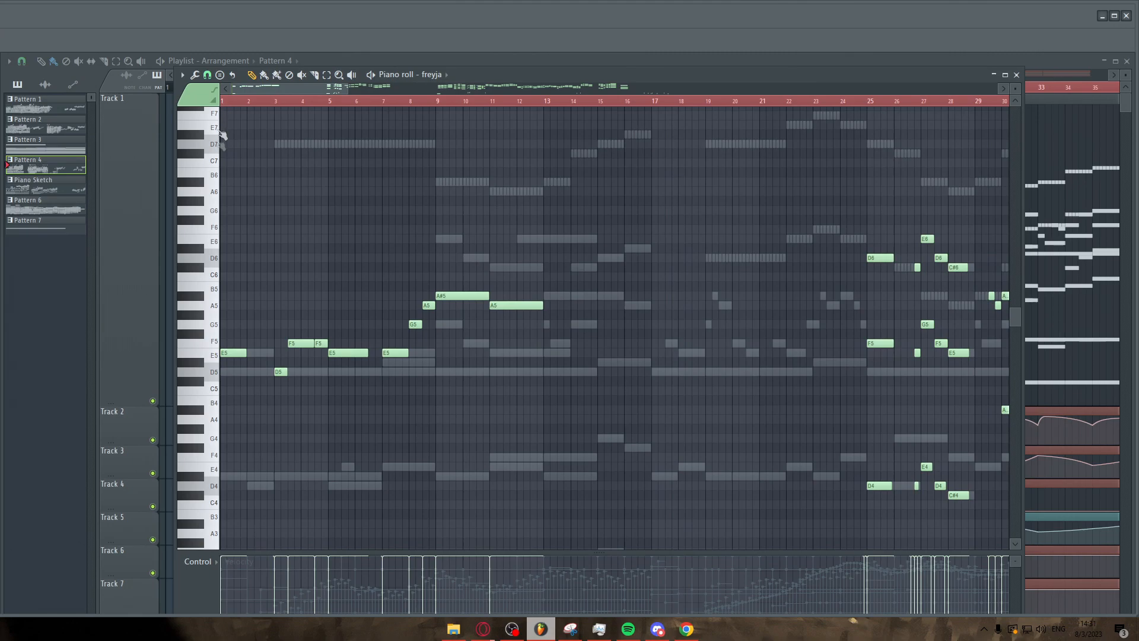
pyautogui.scroll(3, 222, 135)
pyautogui.press('space')
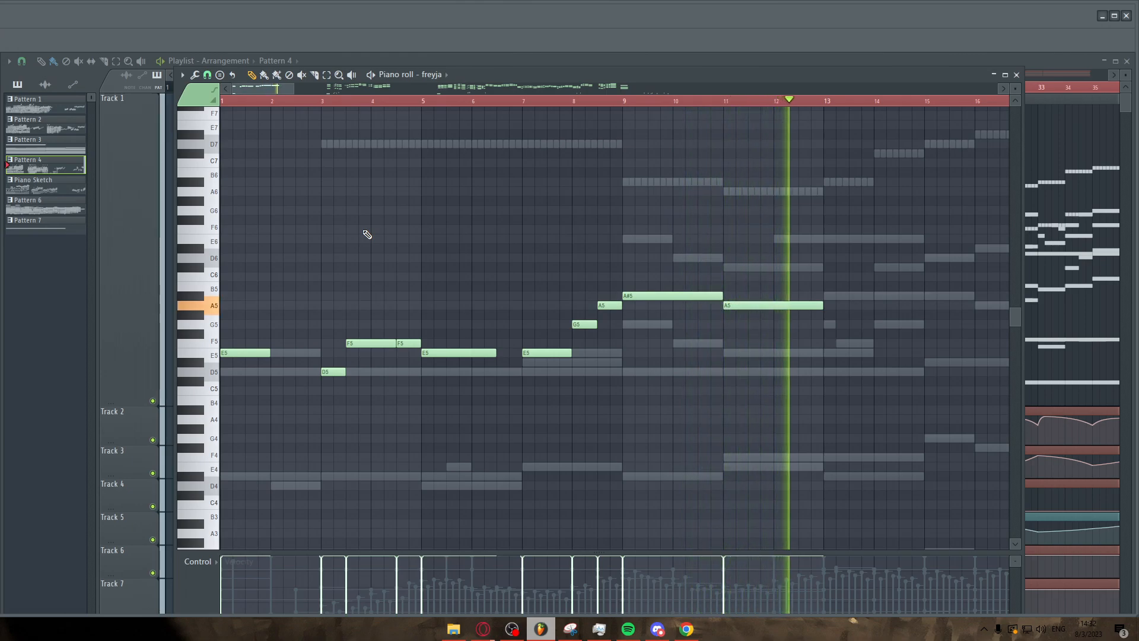
# Place the playhead at bar 26 and follow the freyja part's notes through bar 39.
pyautogui.hscroll(10, 391, 230)
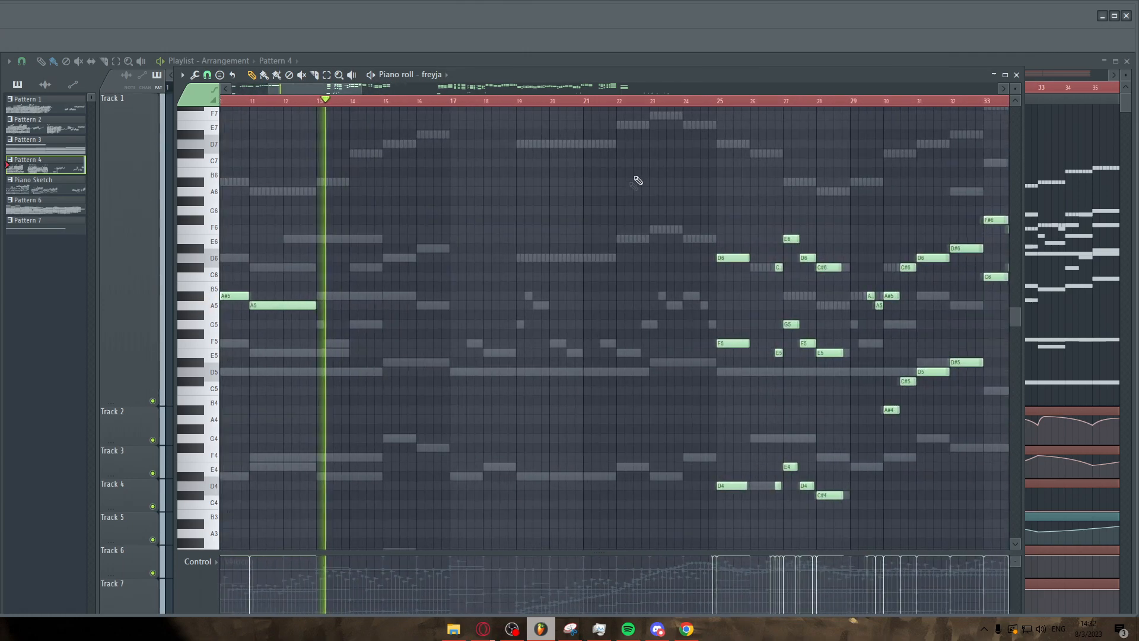
pyautogui.click(712, 104)
pyautogui.scroll(4, 775, 223)
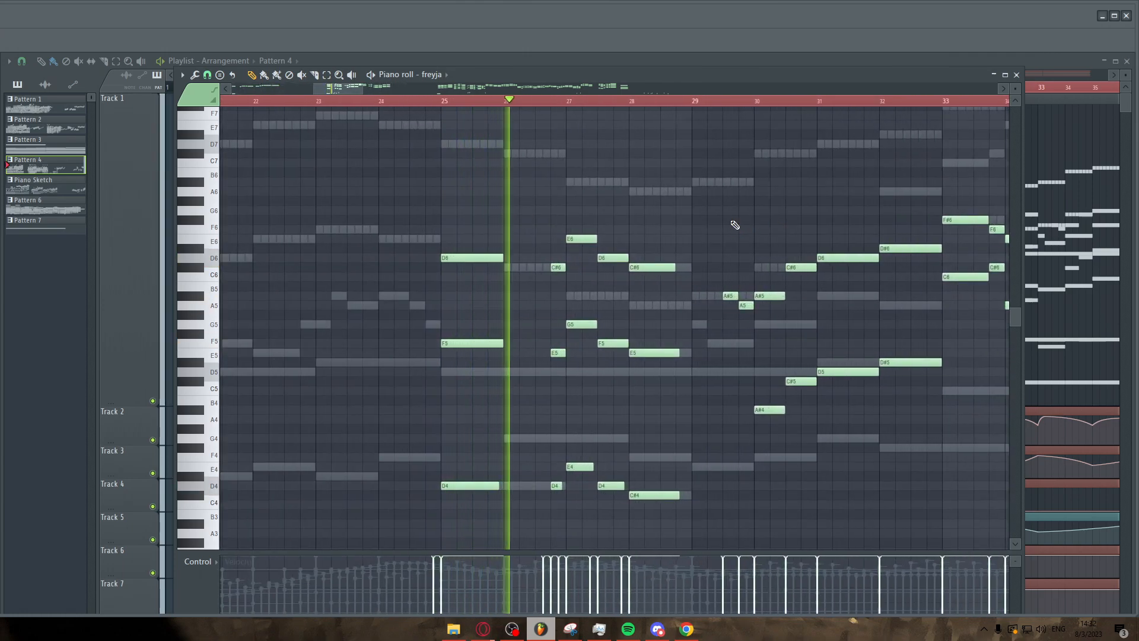
pyautogui.scroll(2, 734, 225)
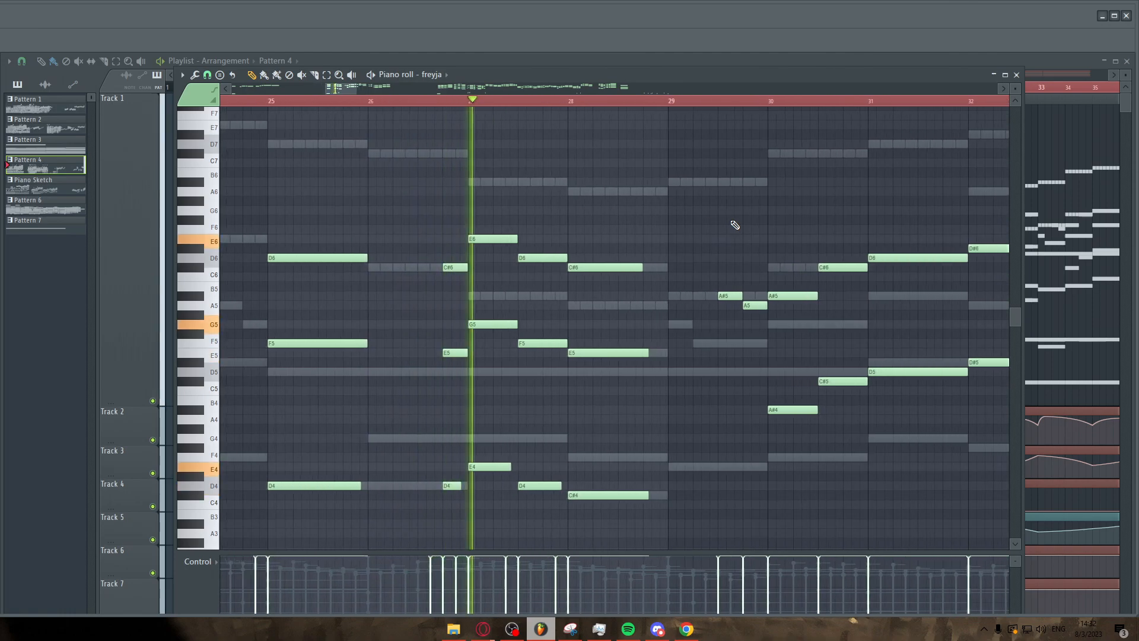
pyautogui.scroll(-5, 734, 225)
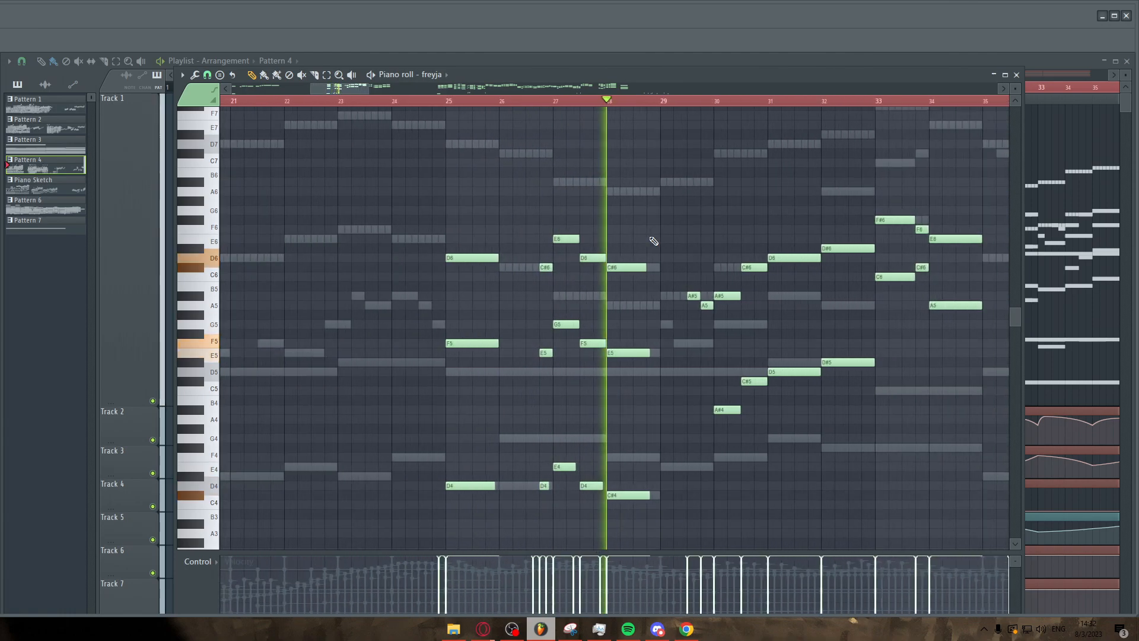
pyautogui.scroll(-3, 652, 267)
pyautogui.scroll(-8, 691, 285)
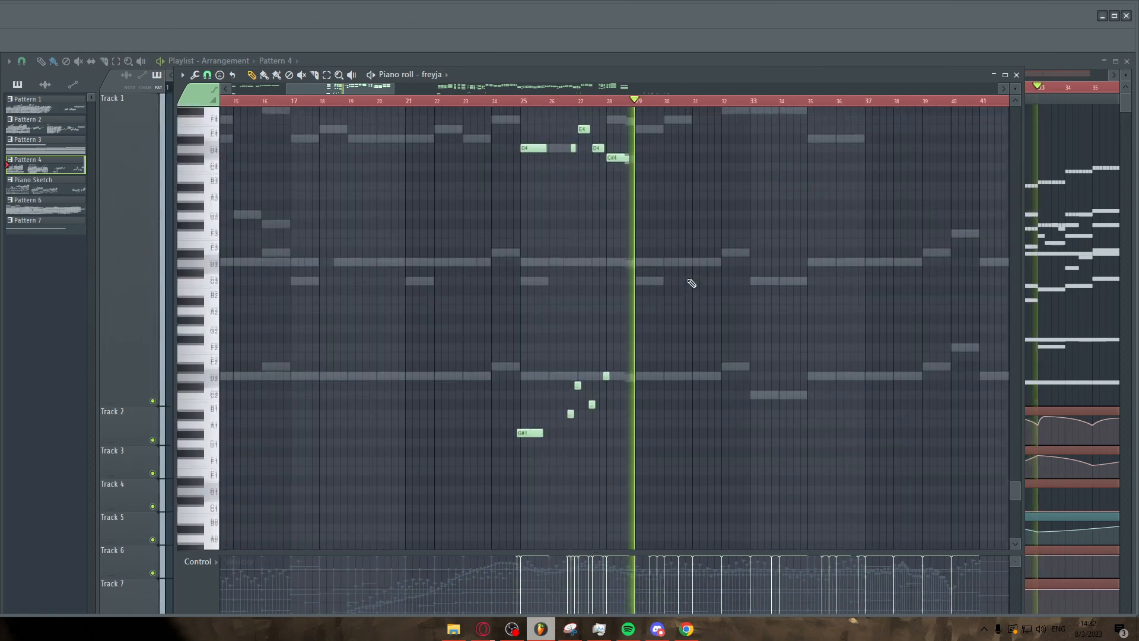
pyautogui.scroll(10, 741, 285)
pyautogui.scroll(5, 831, 307)
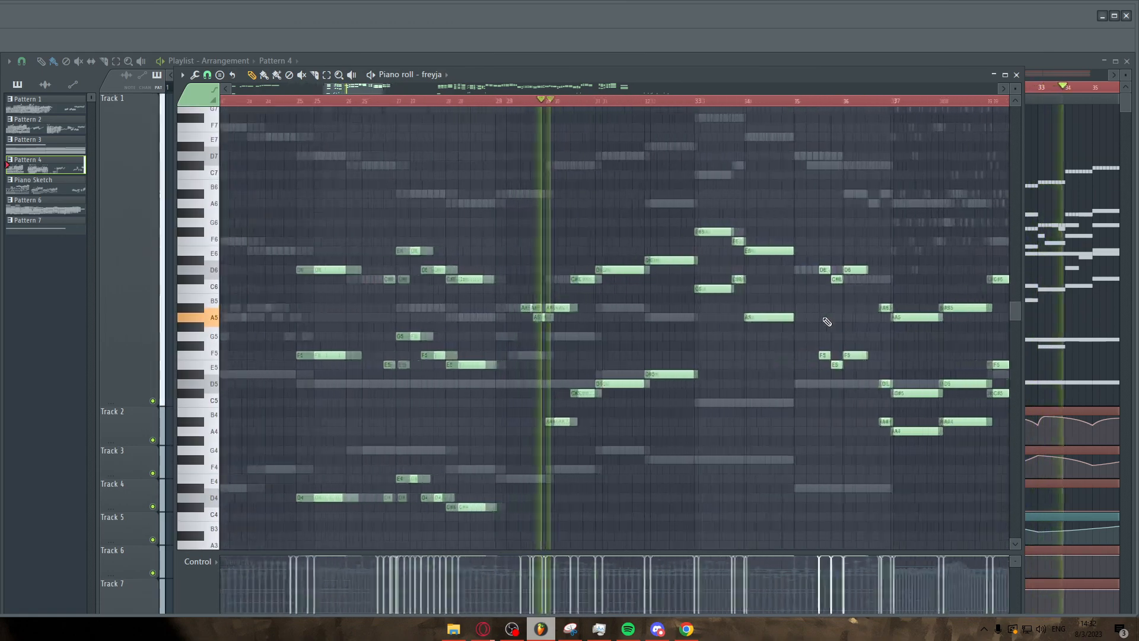
pyautogui.scroll(2, 794, 327)
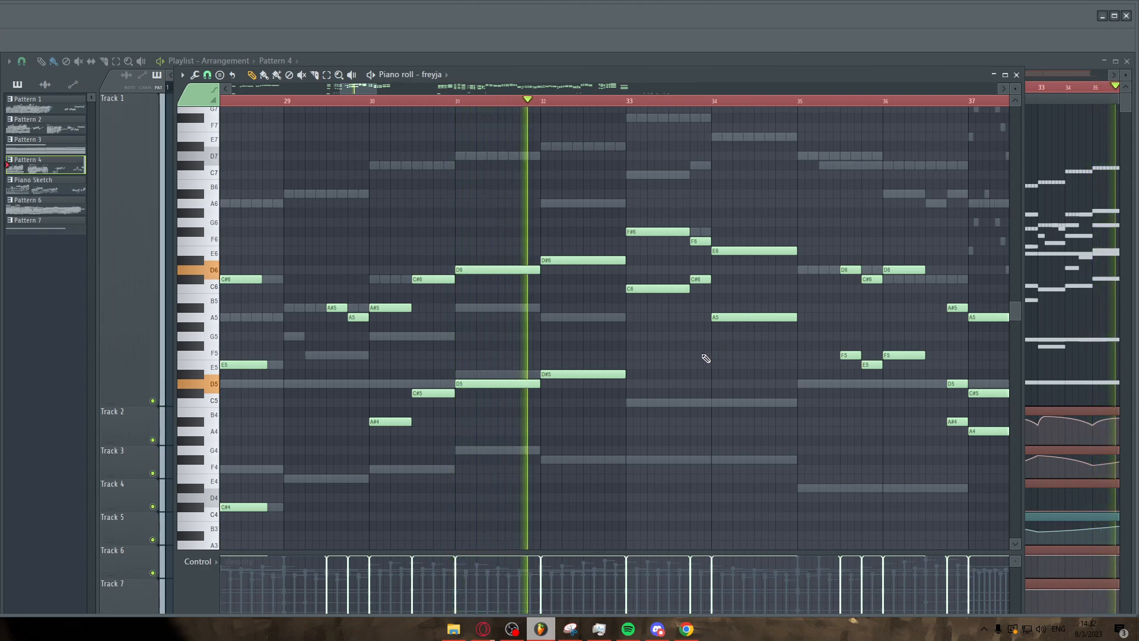
pyautogui.scroll(-3, 675, 354)
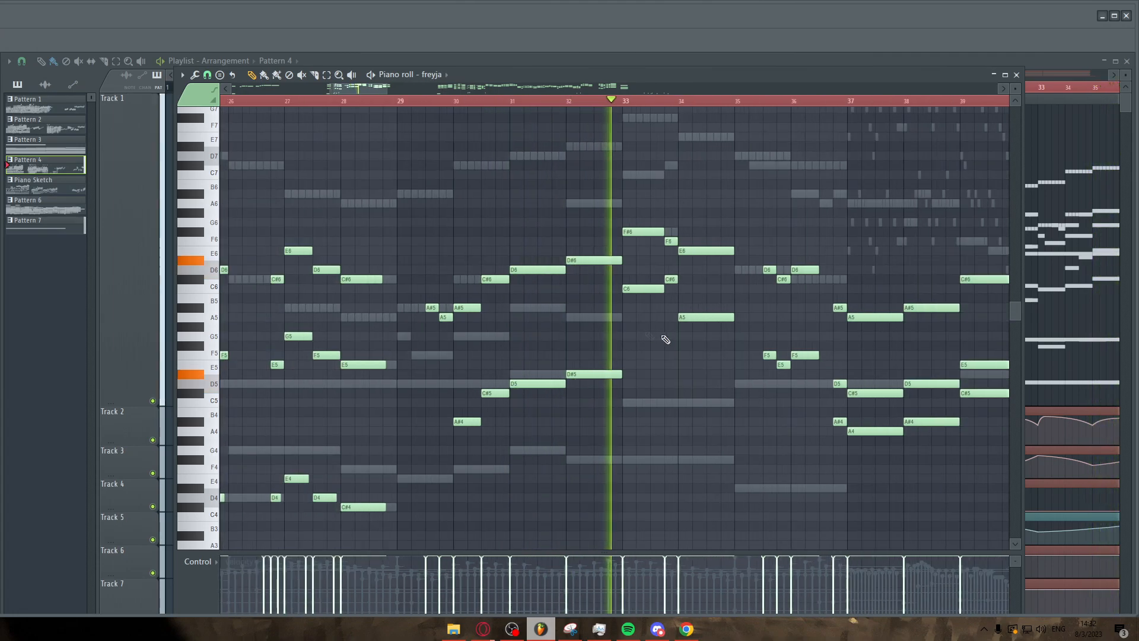
# Follow the freyja part's notes from bar 29 through bar 41 while zooming in and out.
pyautogui.scroll(-1, 691, 356)
pyautogui.scroll(2, 719, 365)
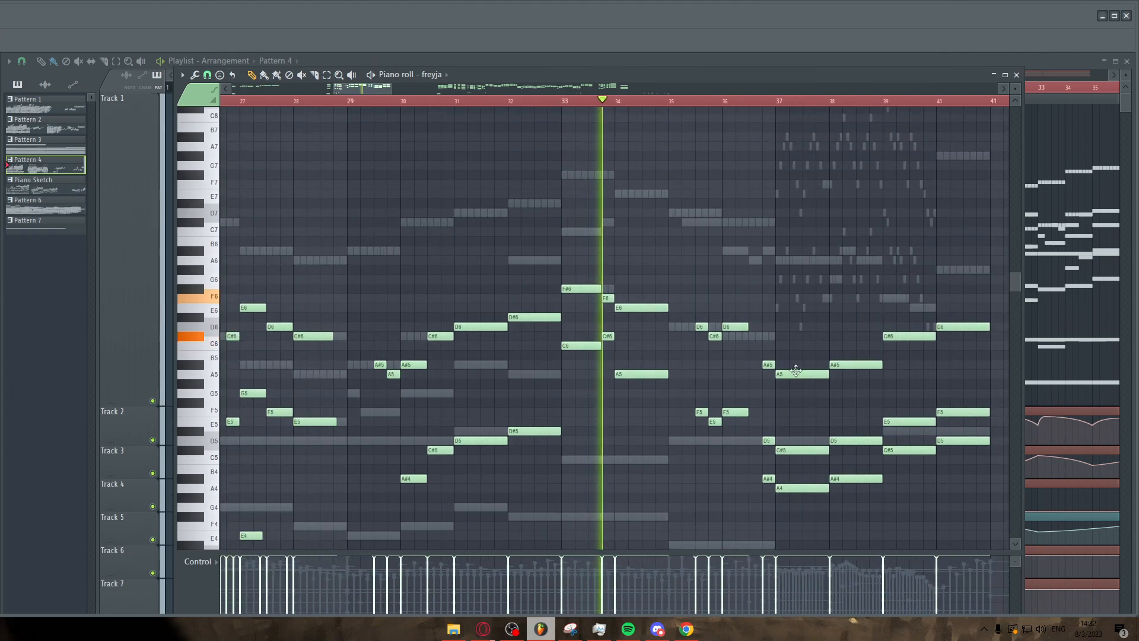
pyautogui.scroll(2, 842, 376)
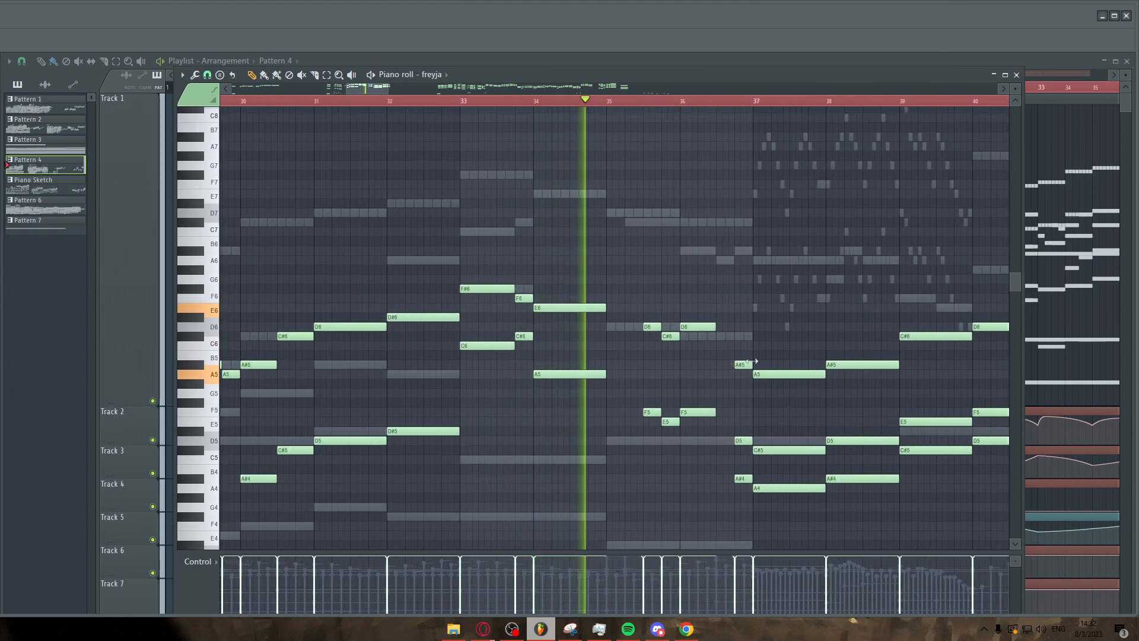
pyautogui.scroll(-4, 585, 344)
pyautogui.scroll(3, 789, 348)
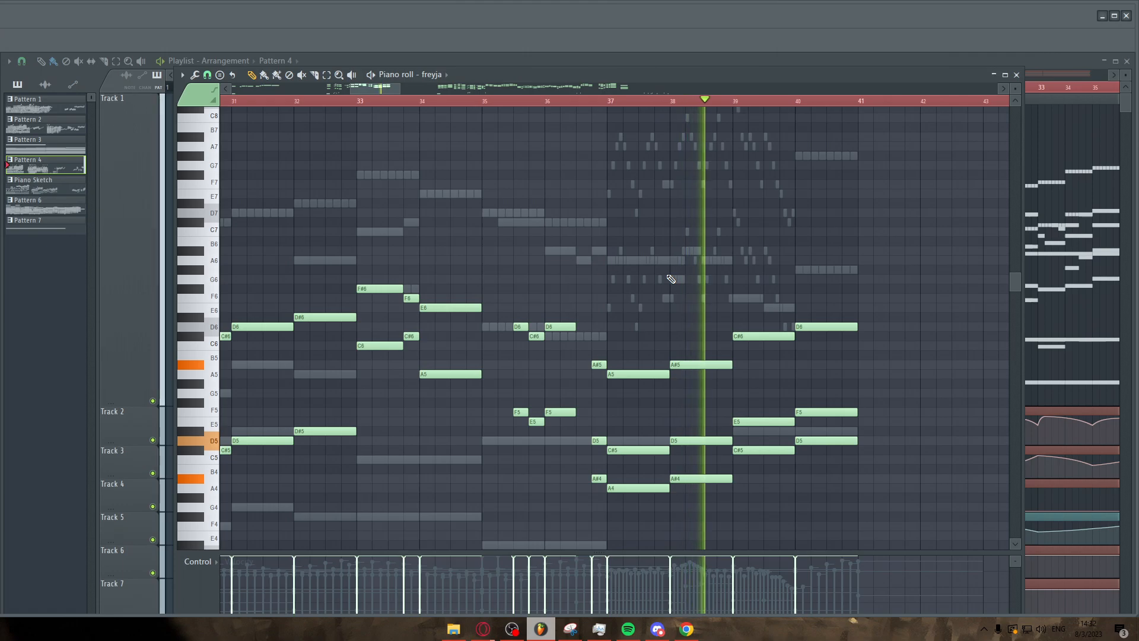
pyautogui.scroll(-2, 674, 290)
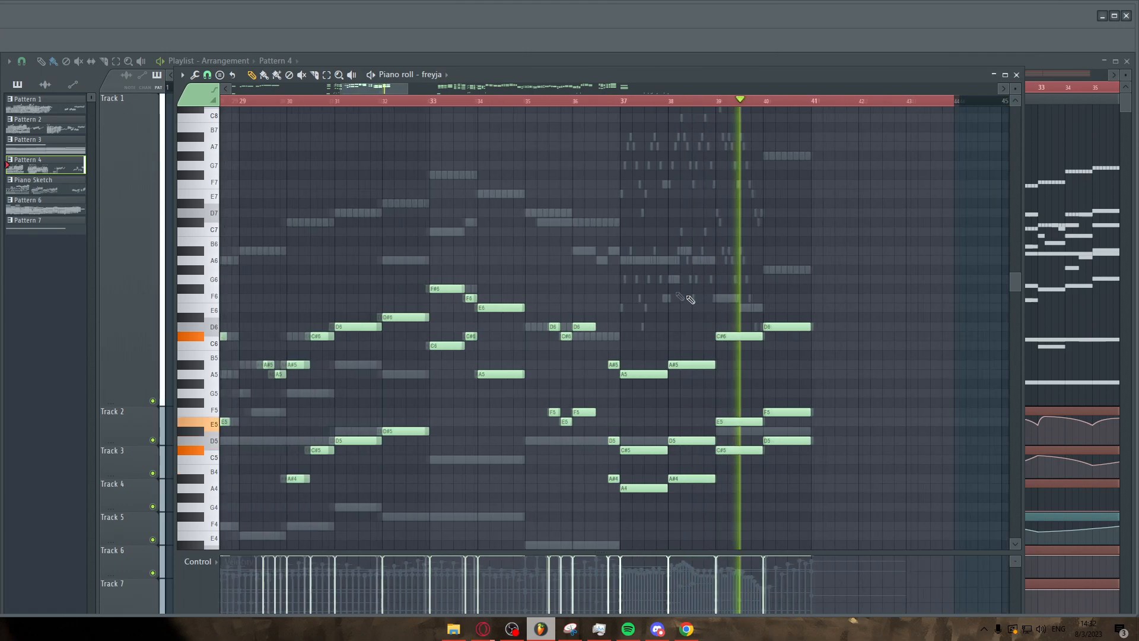
pyautogui.scroll(3, 859, 331)
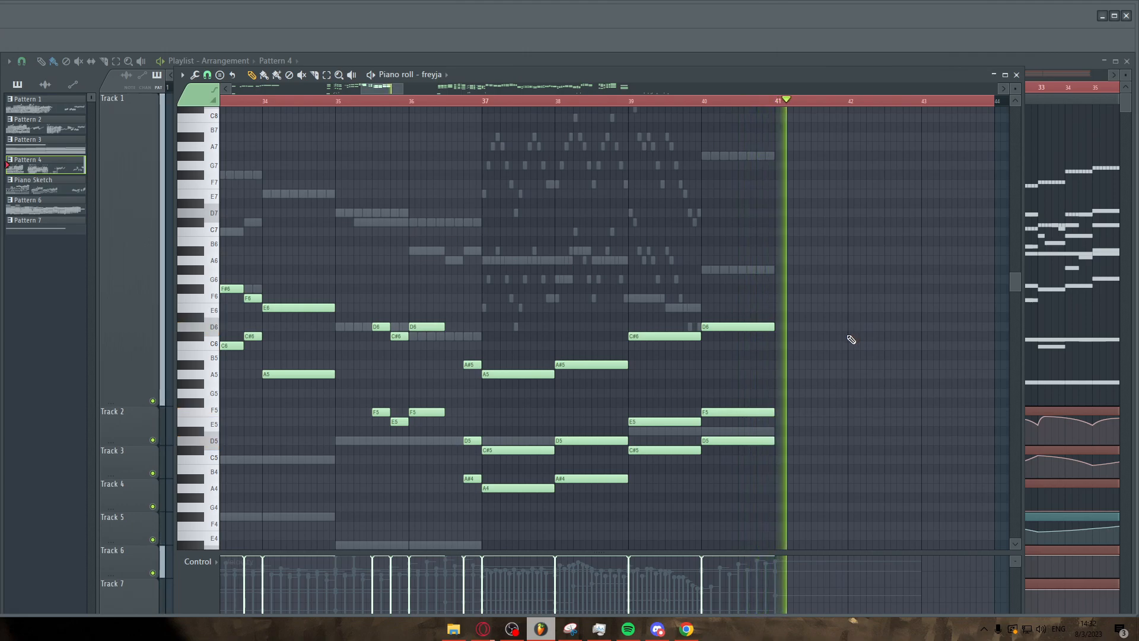
pyautogui.scroll(-4, 848, 337)
pyautogui.scroll(-4, 833, 312)
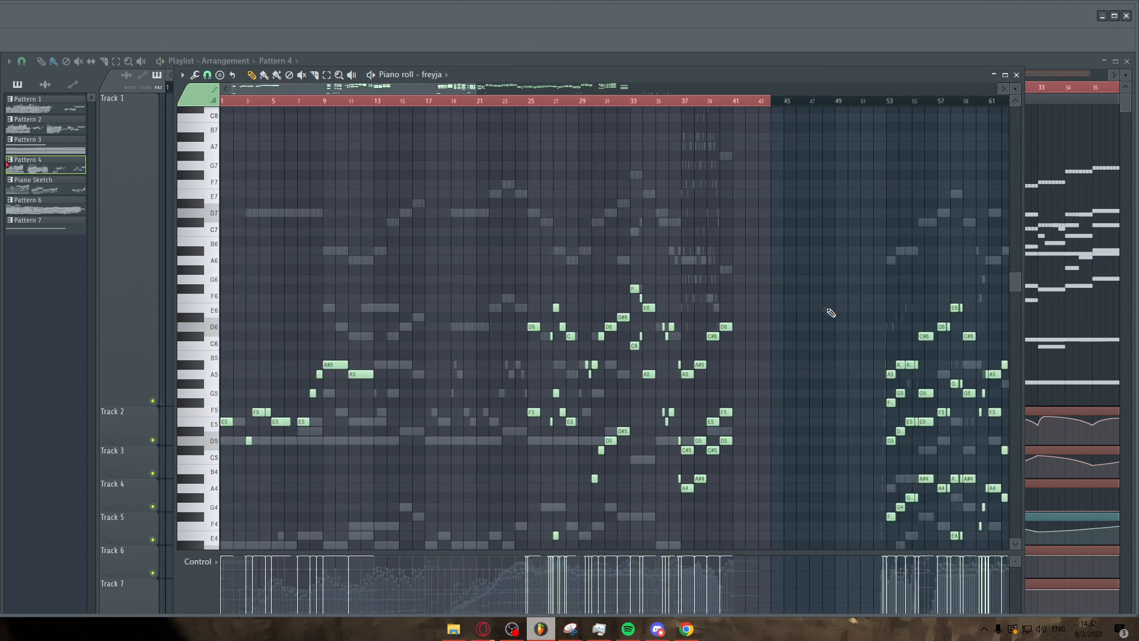
# Survey the freyja part across the whole pattern, then switch the piano roll to the Harp part.
pyautogui.scroll(4, 792, 313)
pyautogui.scroll(-3, 705, 296)
pyautogui.scroll(-1, 705, 296)
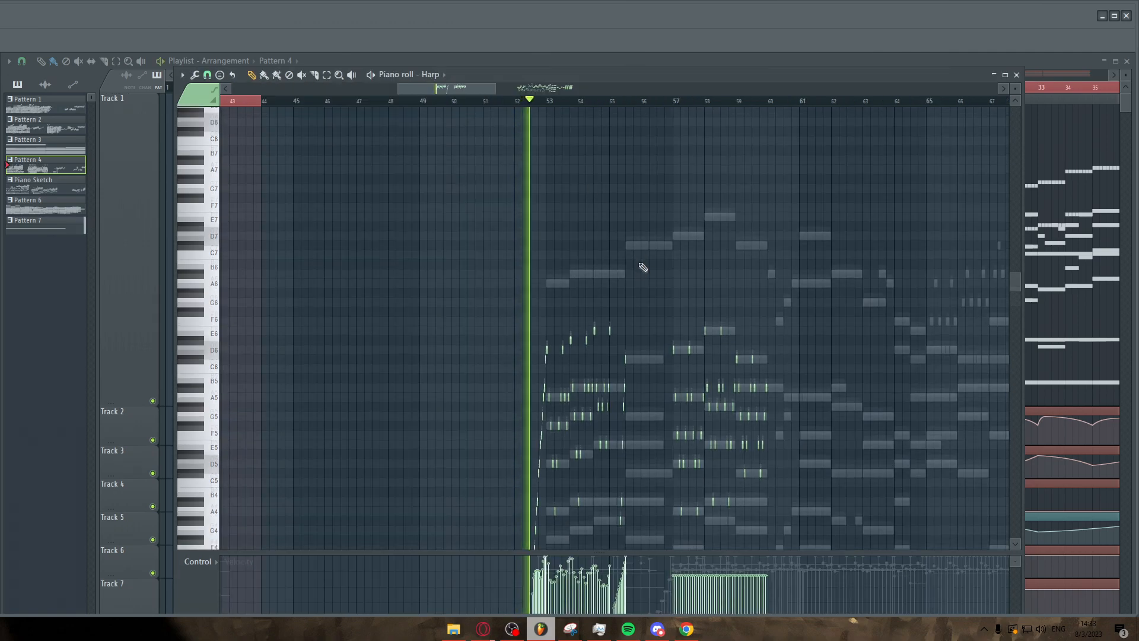
pyautogui.scroll(-3, 664, 284)
pyautogui.scroll(3, 677, 308)
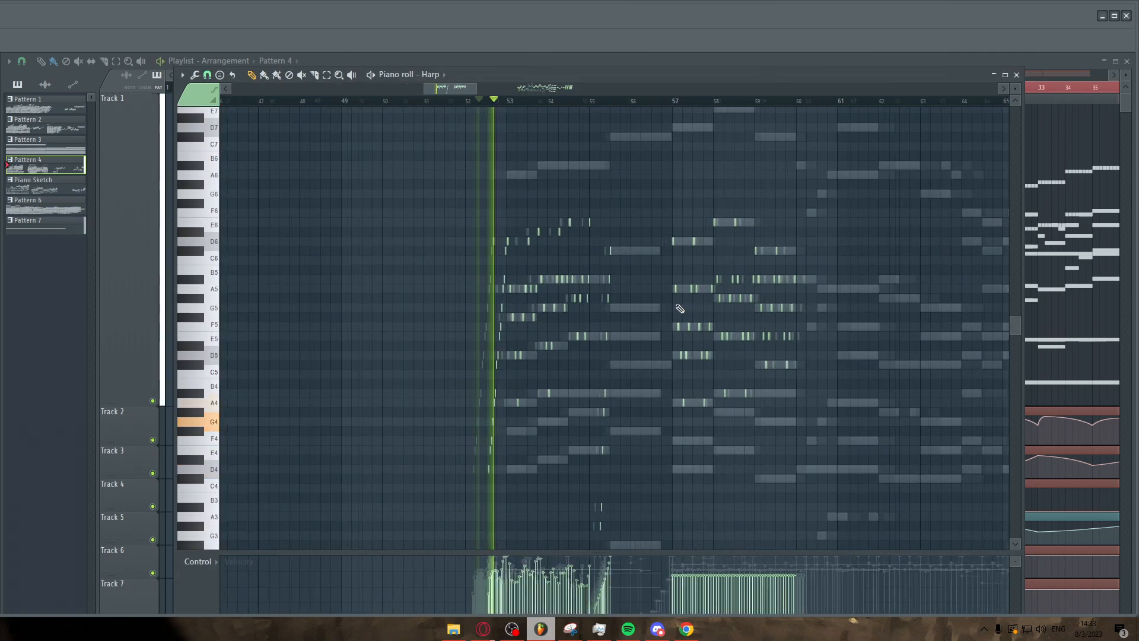
# Zoom into the Harp part around bars 52 to 56 and place the playhead near bar 52.
pyautogui.scroll(-2, 647, 297)
pyautogui.scroll(5, 516, 287)
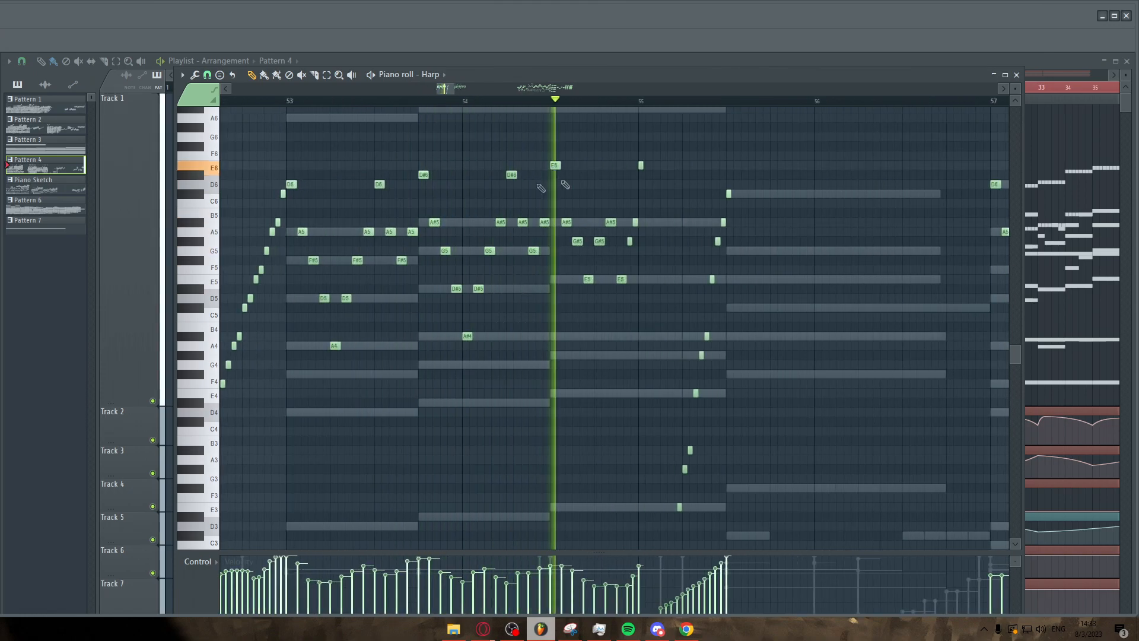
pyautogui.scroll(-3, 781, 288)
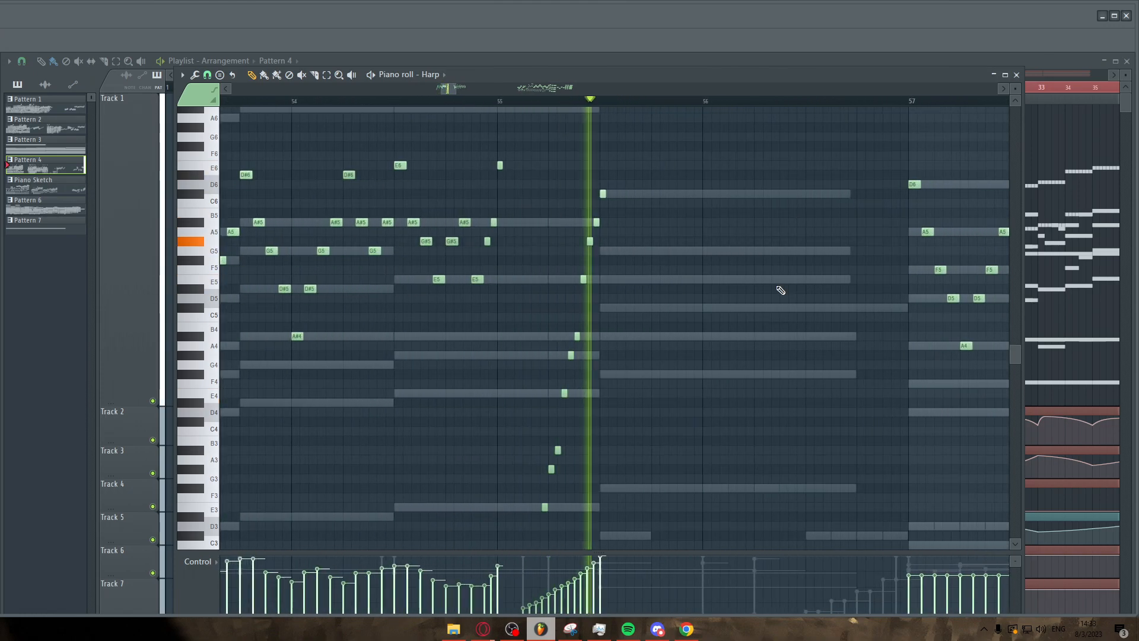
pyautogui.scroll(3, 383, 314)
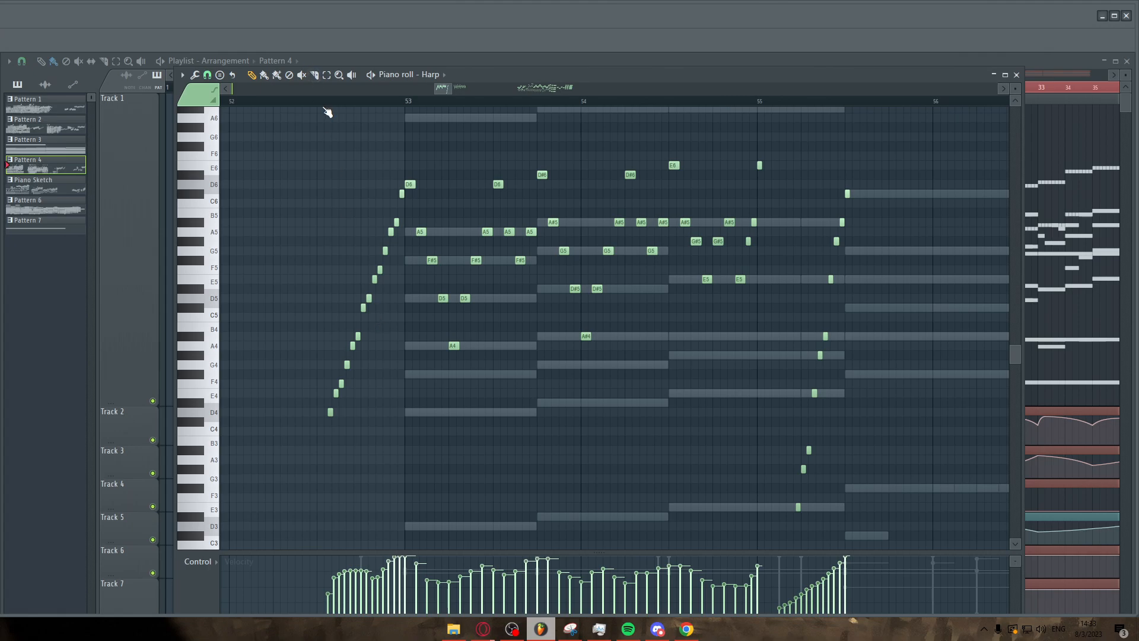
pyautogui.click(354, 104)
pyautogui.scroll(-1, 360, 173)
pyautogui.moveTo(361, 174); pyautogui.dragTo(289, 201)
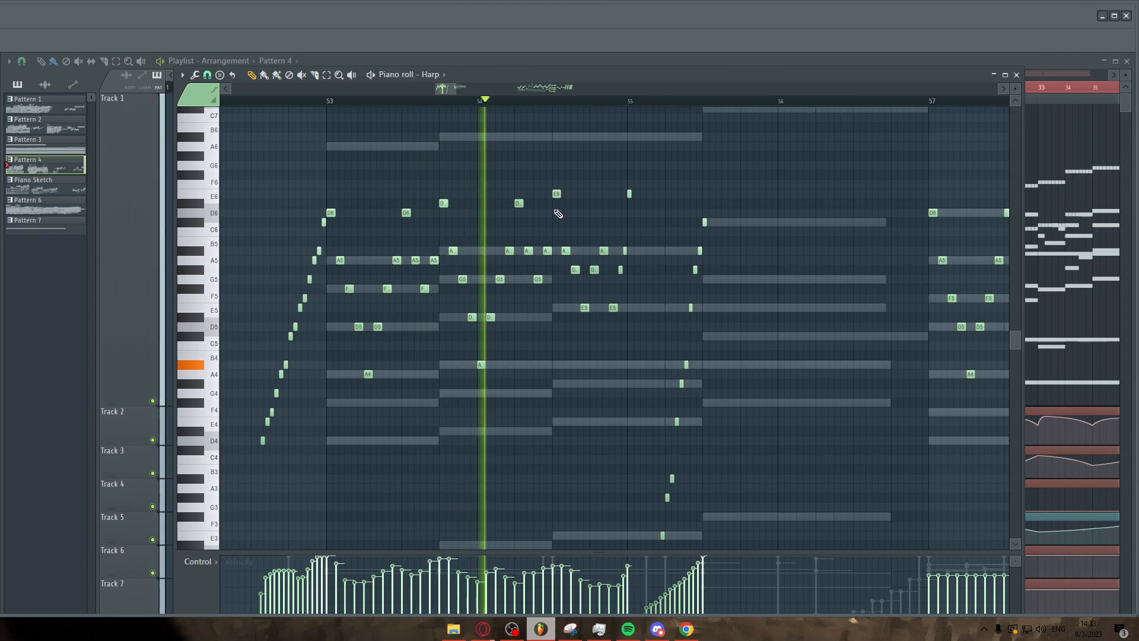
# Follow the Harp part's arpeggios and chords during playback from bar 53 to bar 60.
pyautogui.scroll(-5, 543, 214)
pyautogui.scroll(3, 683, 238)
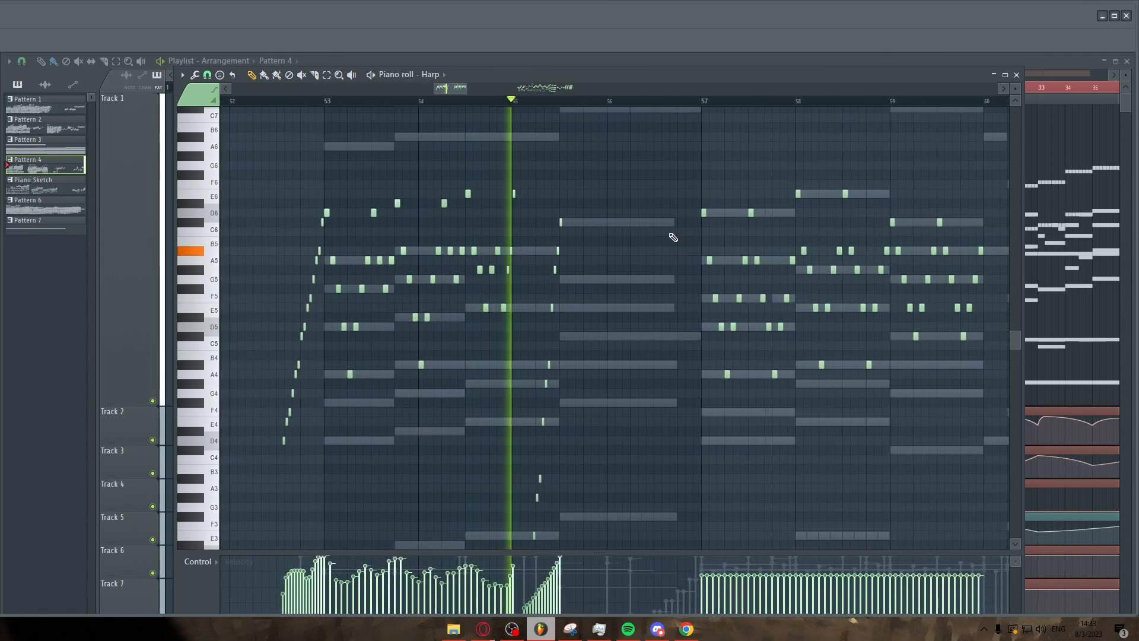
pyautogui.scroll(-3, 666, 238)
pyautogui.scroll(2, 742, 239)
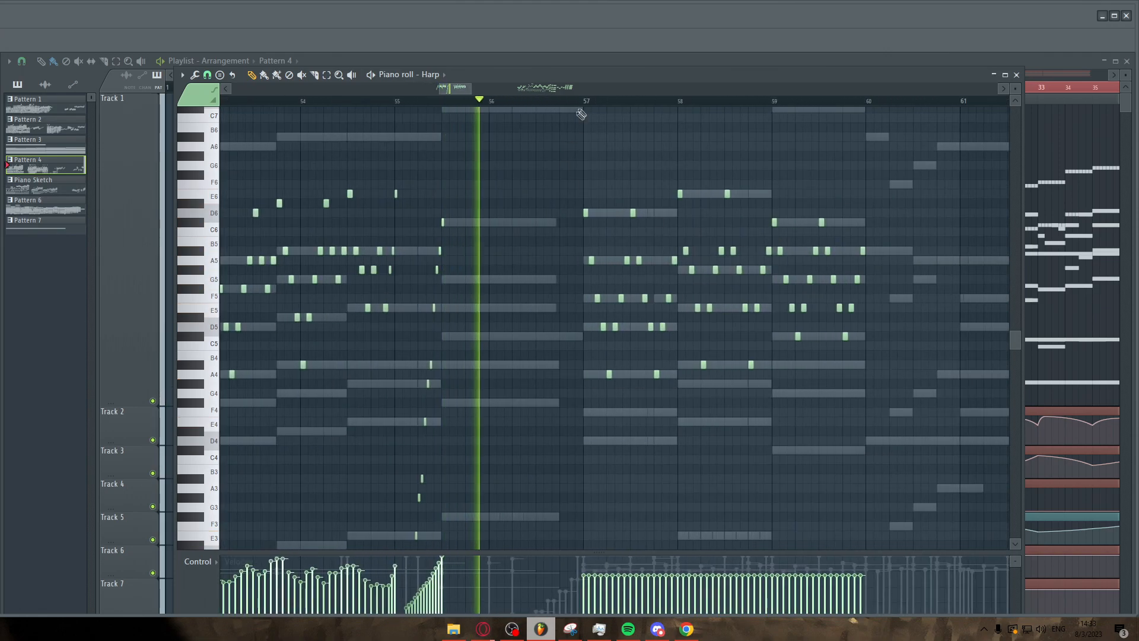
pyautogui.scroll(2, 890, 208)
pyautogui.scroll(3, 800, 222)
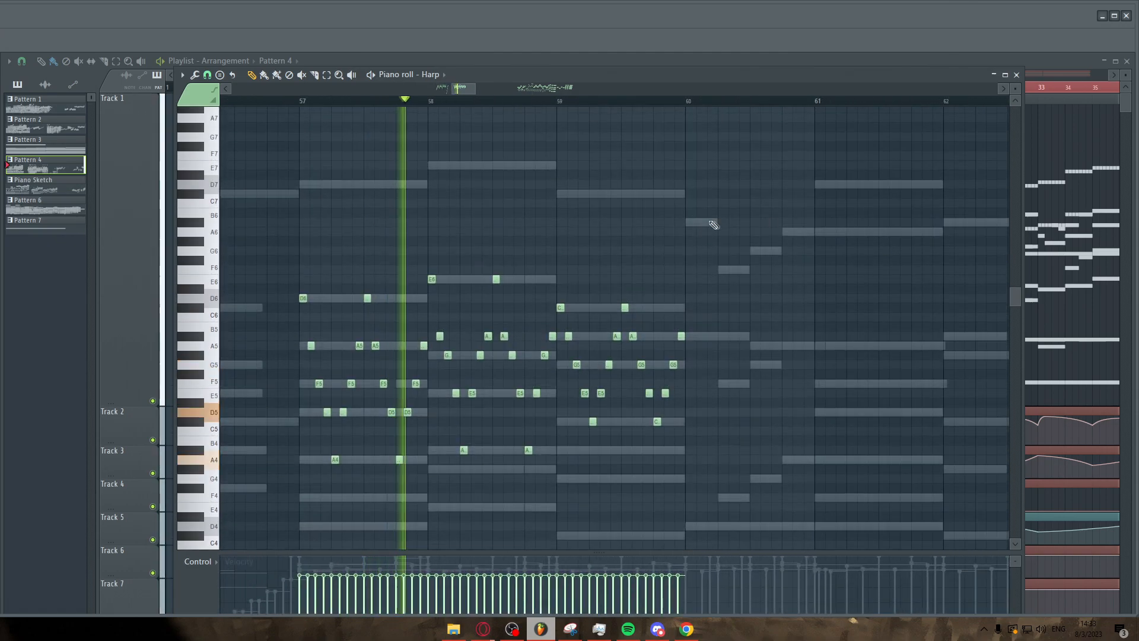
pyautogui.scroll(-3, 709, 224)
pyautogui.scroll(-3, 708, 224)
pyautogui.scroll(-3, 709, 223)
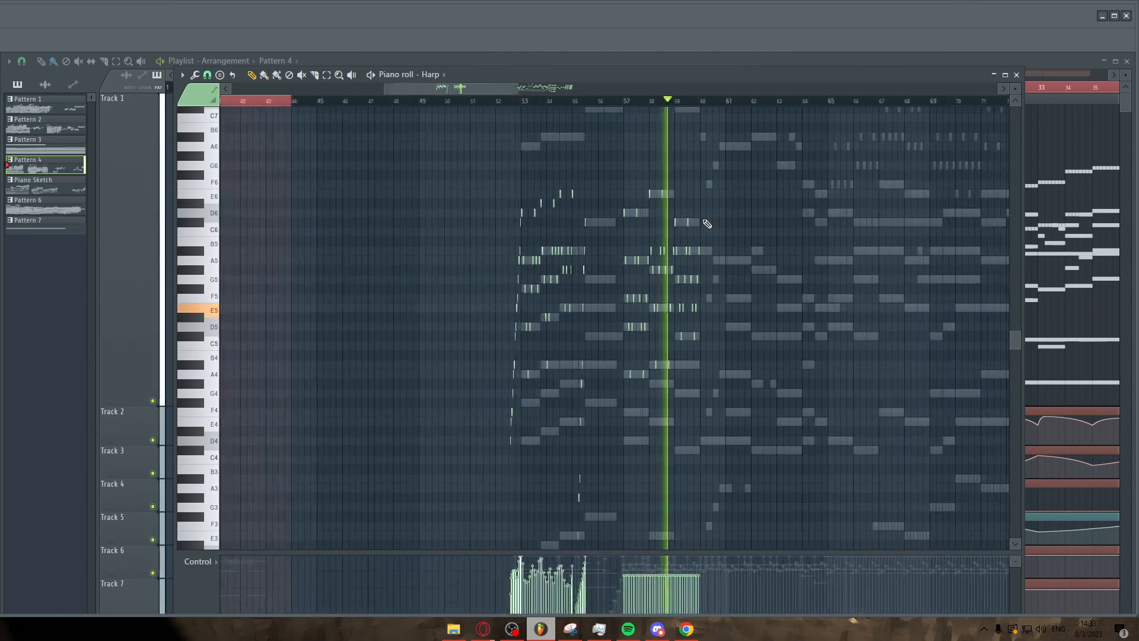
# Examine the Harp part's notes across bars 60 to 82, zooming out and back in.
pyautogui.scroll(3, 828, 229)
pyautogui.scroll(-3, 682, 223)
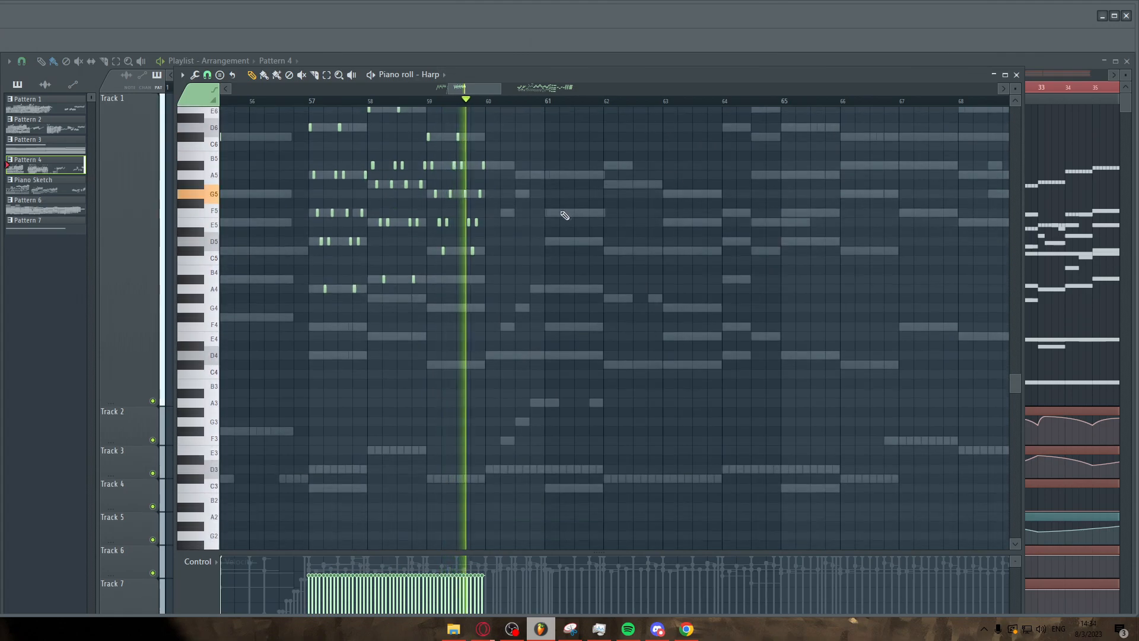
pyautogui.scroll(-3, 542, 215)
pyautogui.scroll(3, 384, 318)
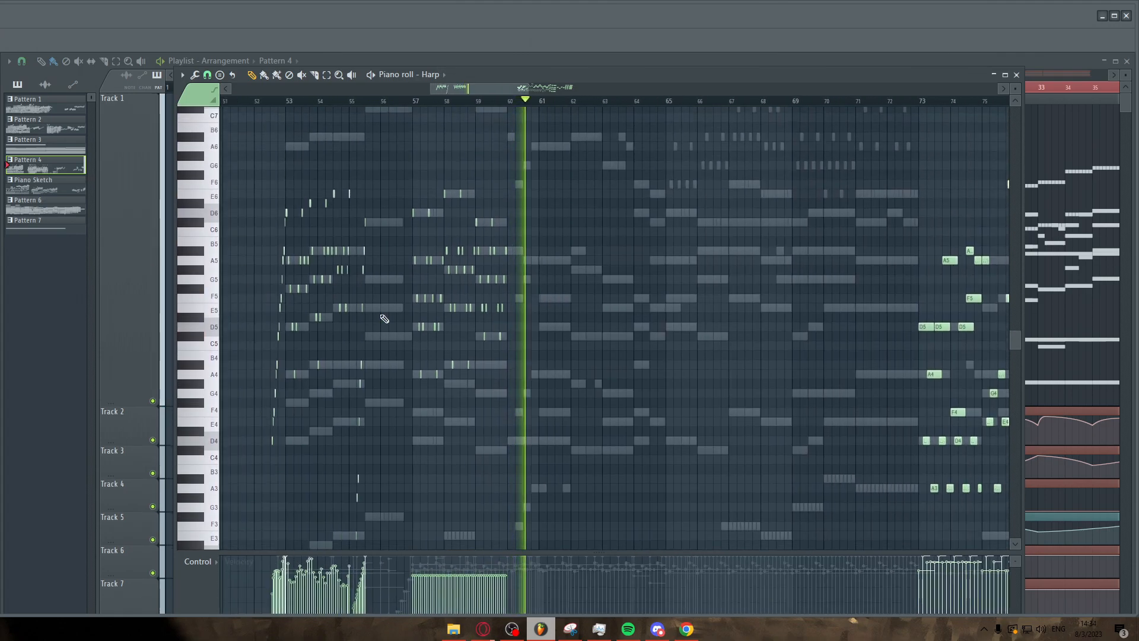
pyautogui.scroll(4, 680, 290)
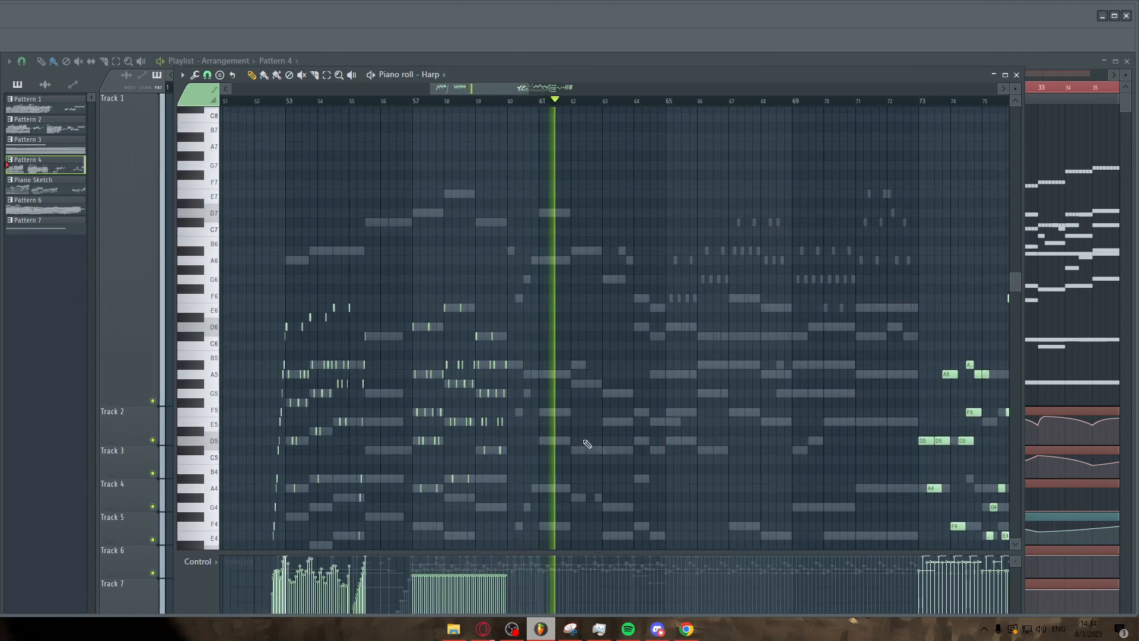
pyautogui.scroll(-4, 563, 332)
pyautogui.scroll(-3, 546, 279)
pyautogui.scroll(4, 722, 251)
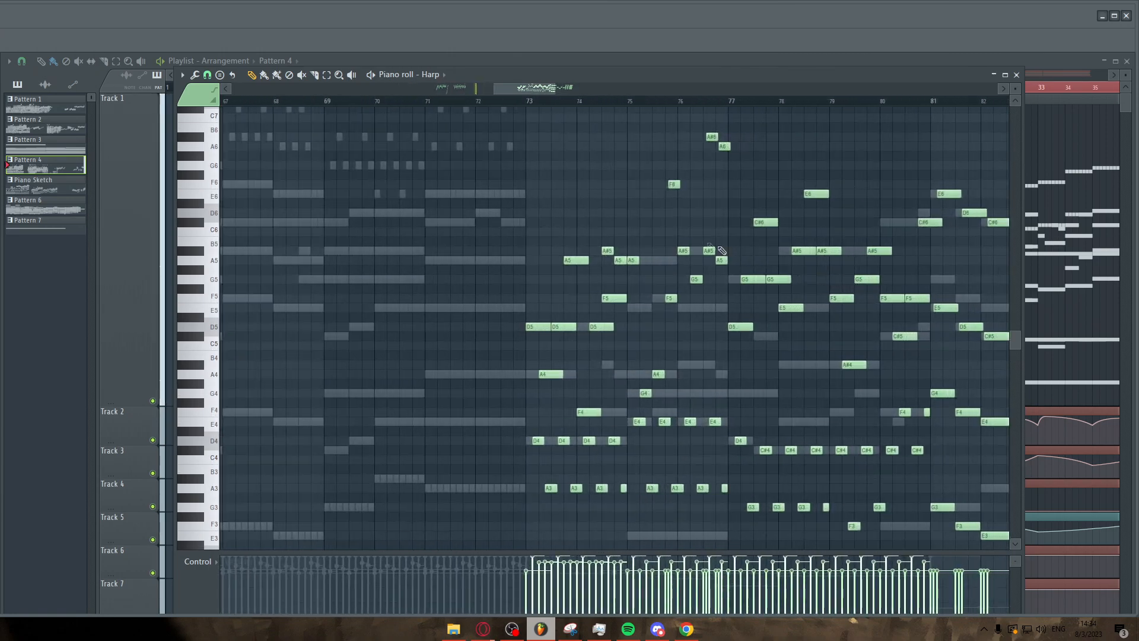
pyautogui.scroll(-1, 508, 140)
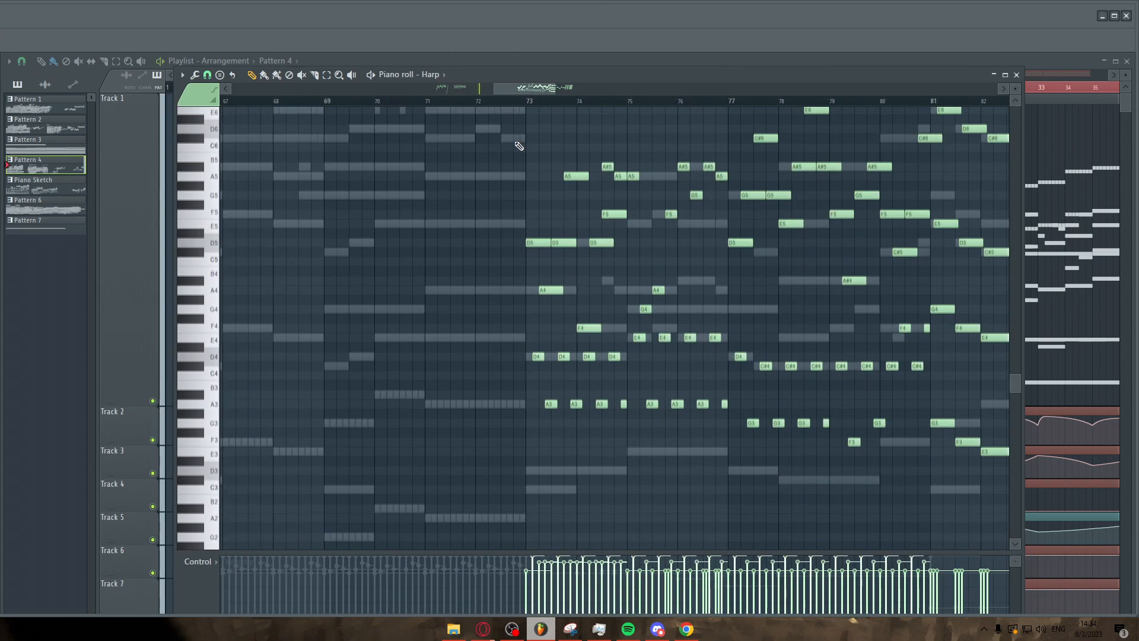
pyautogui.scroll(3, 669, 157)
# Toggle playback and inspect the Harp notes between bars 73 and 78.
pyautogui.press('space')
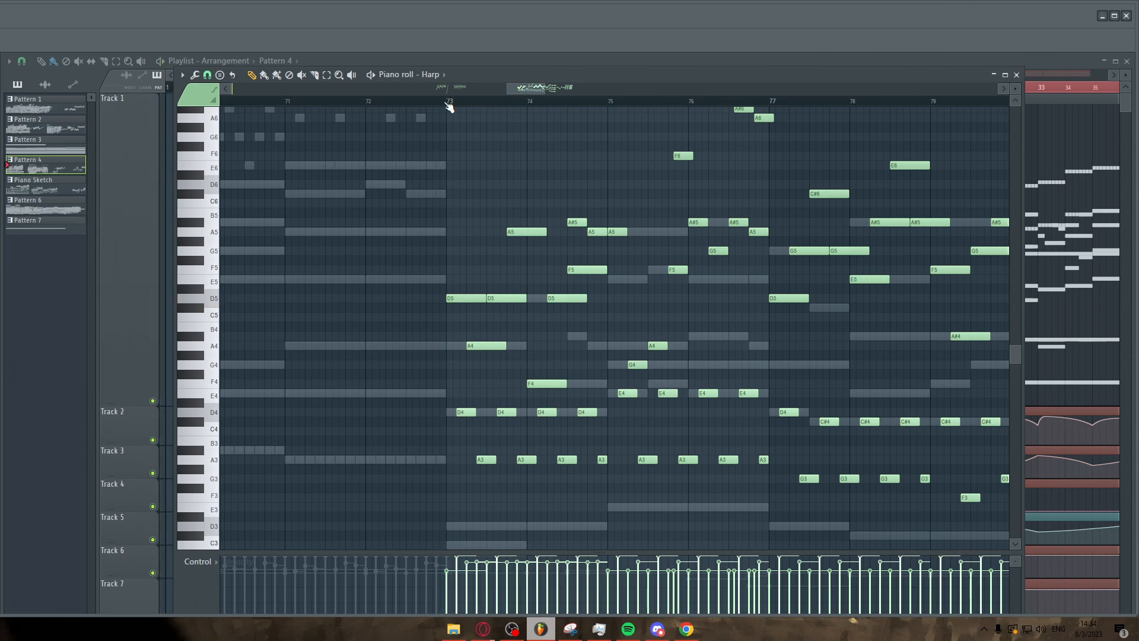
pyautogui.hscroll(3, 669, 153)
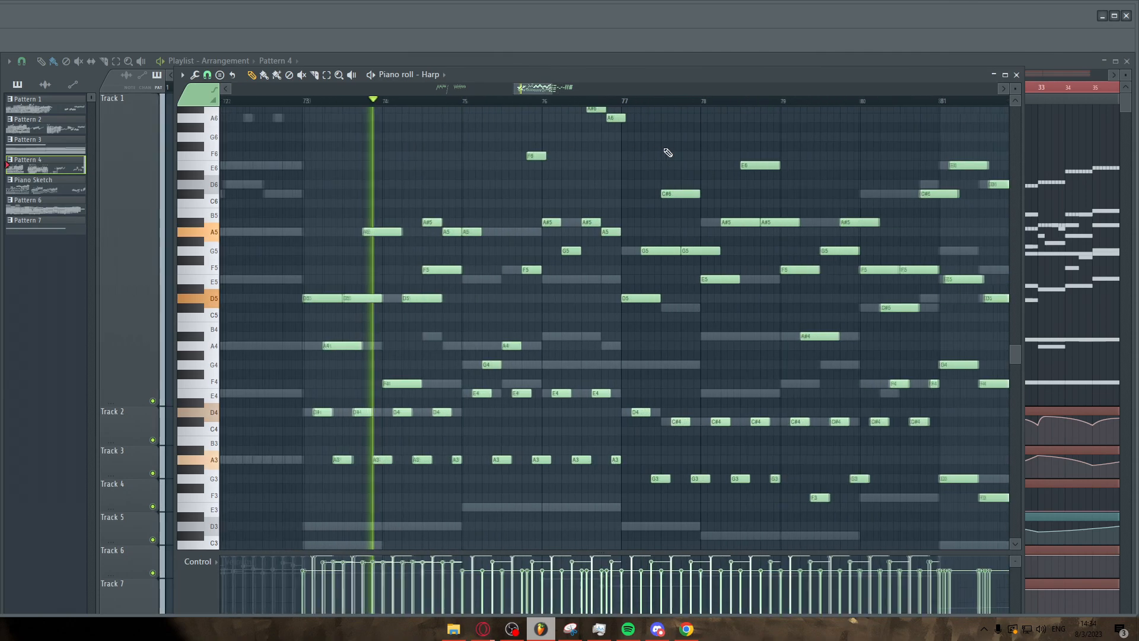
pyautogui.scroll(2, 670, 172)
pyautogui.scroll(-2, 682, 198)
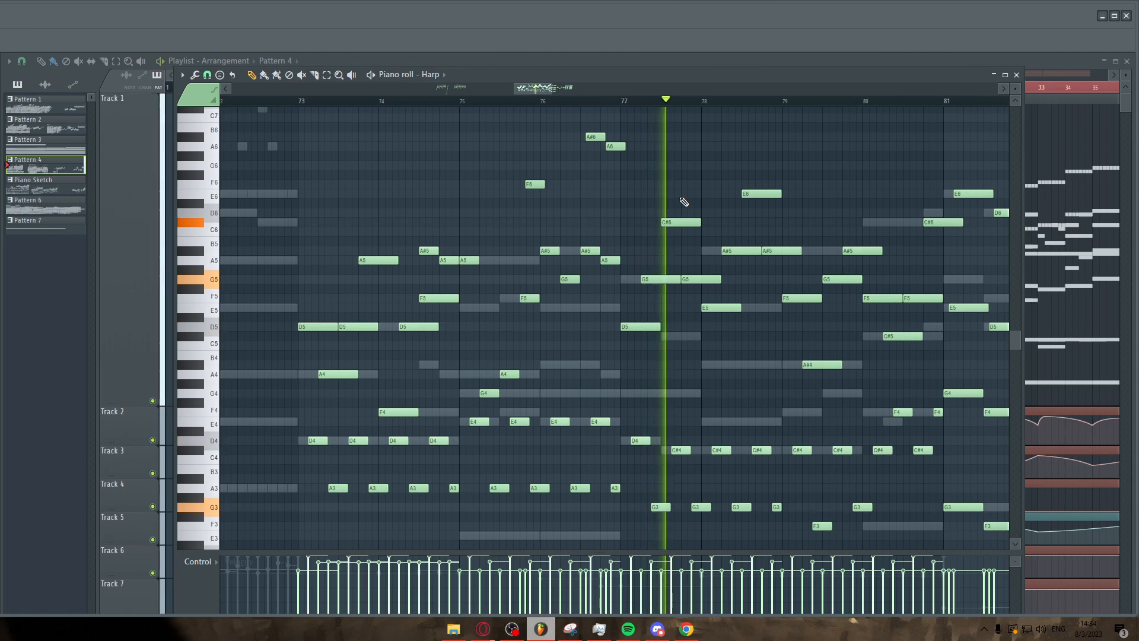
pyautogui.press('space')
pyautogui.keyDown('ctrl'); pyautogui.scroll(3, 592, 212); pyautogui.keyUp('ctrl')
pyautogui.keyDown('ctrl'); pyautogui.scroll(2, 594, 210); pyautogui.keyUp('ctrl')
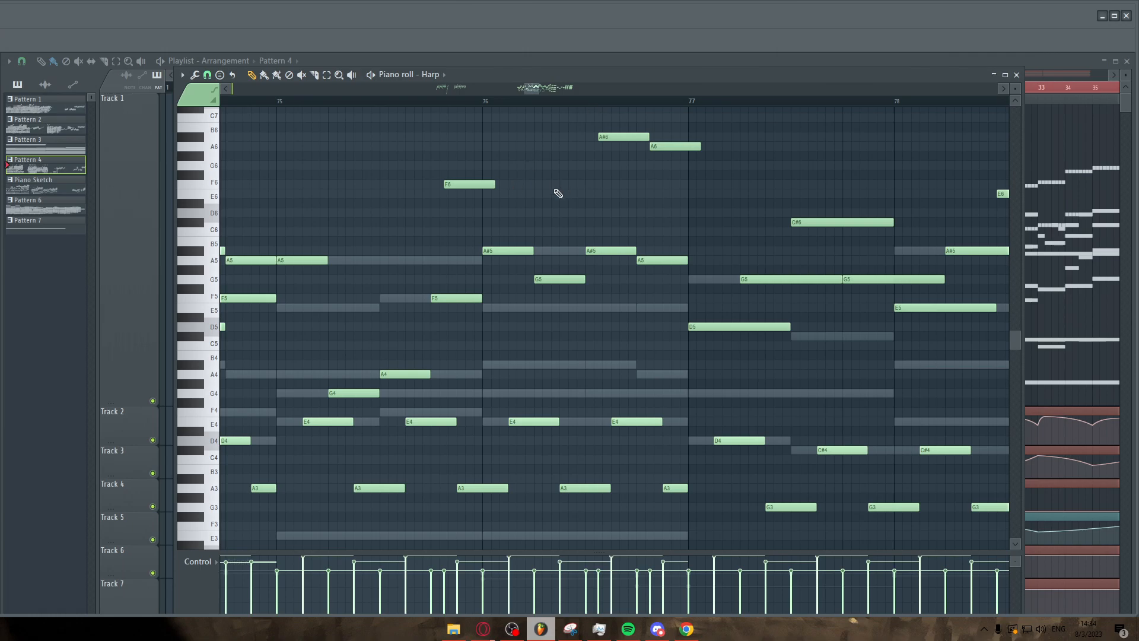
pyautogui.keyDown('ctrl'); pyautogui.scroll(-2, 653, 197); pyautogui.keyUp('ctrl')
pyautogui.keyDown('ctrl'); pyautogui.scroll(3, 523, 178); pyautogui.keyUp('ctrl')
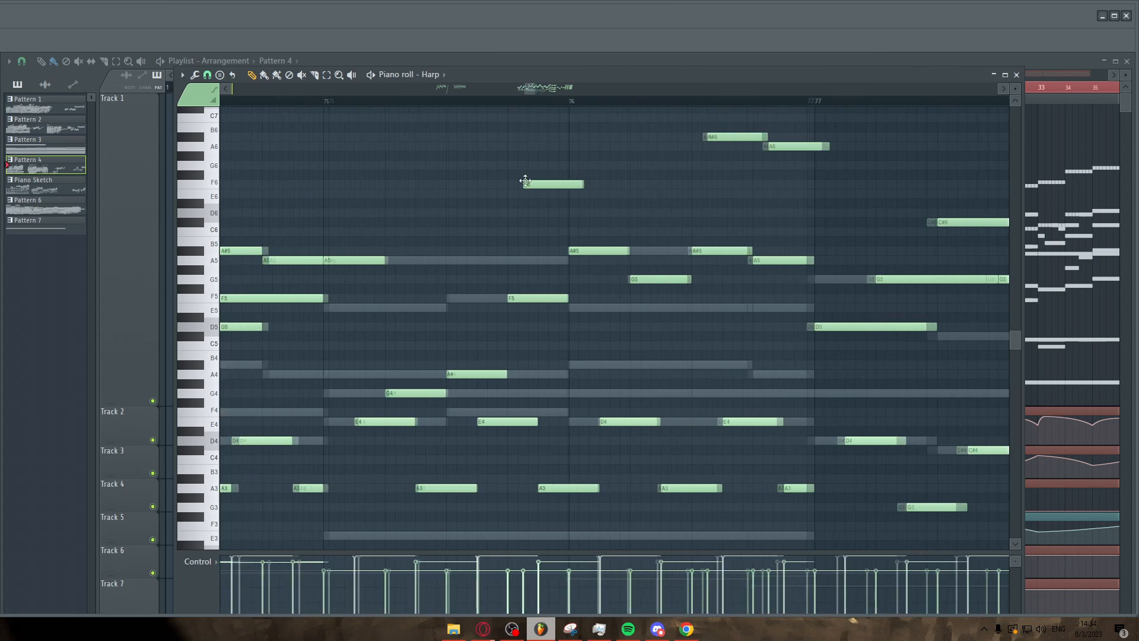
# Resume playback and follow the Harp part's notes from bar 76 through bar 86.
pyautogui.press('space')
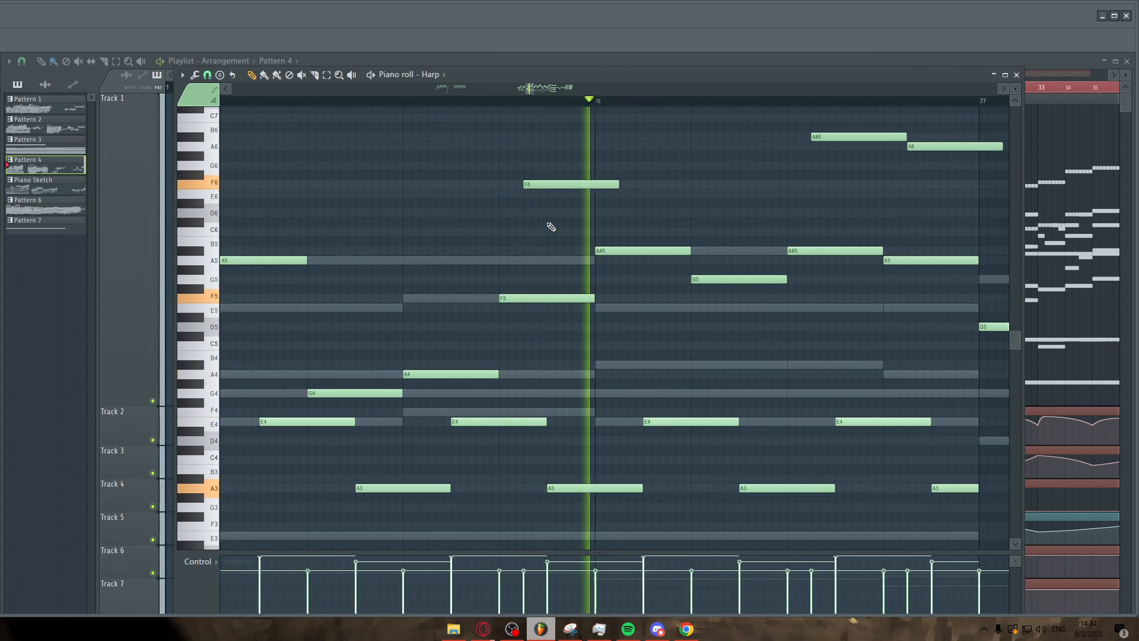
pyautogui.keyDown('ctrl'); pyautogui.scroll(-4, 549, 224); pyautogui.keyUp('ctrl')
pyautogui.keyDown('ctrl'); pyautogui.scroll(-3, 741, 215); pyautogui.keyUp('ctrl')
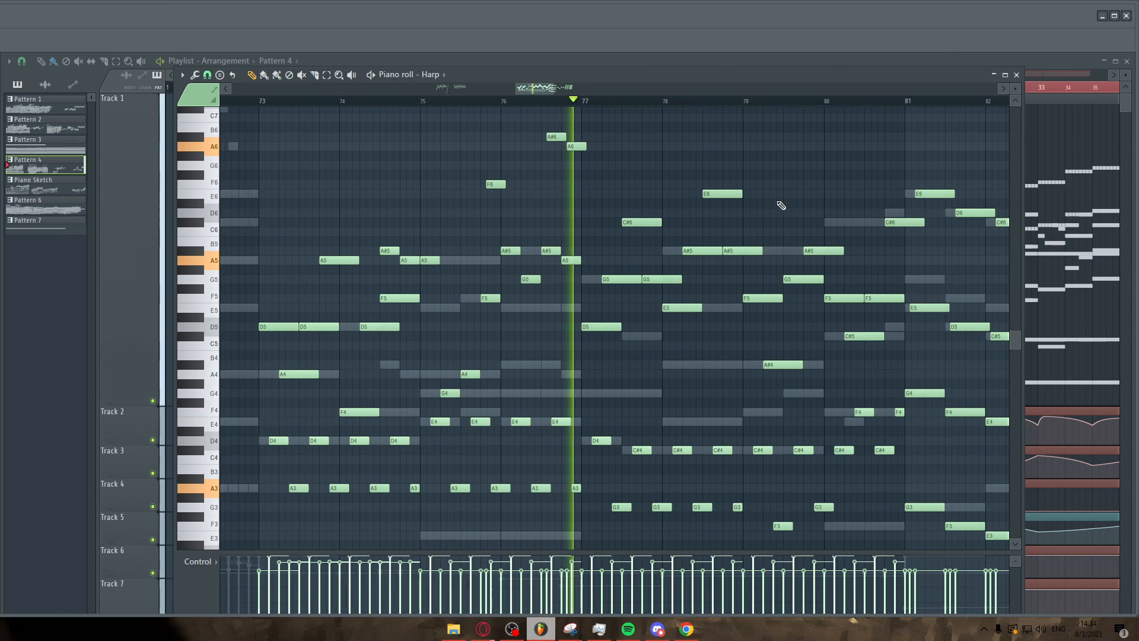
pyautogui.keyDown('ctrl'); pyautogui.scroll(3, 754, 211); pyautogui.keyUp('ctrl')
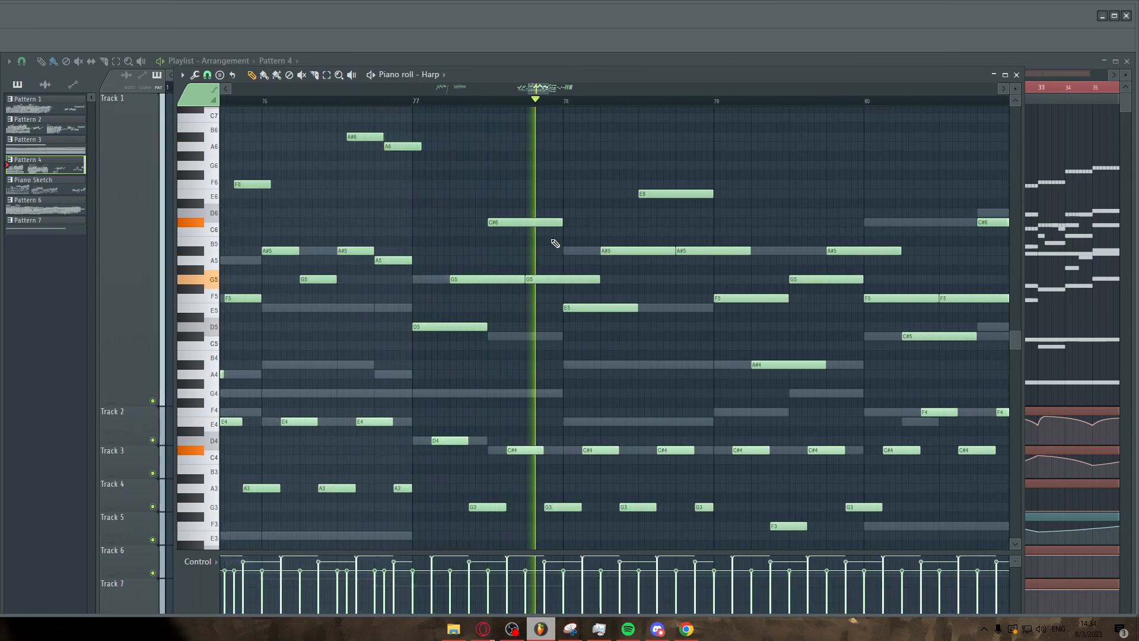
pyautogui.keyDown('ctrl'); pyautogui.scroll(-1, 534, 241); pyautogui.keyUp('ctrl')
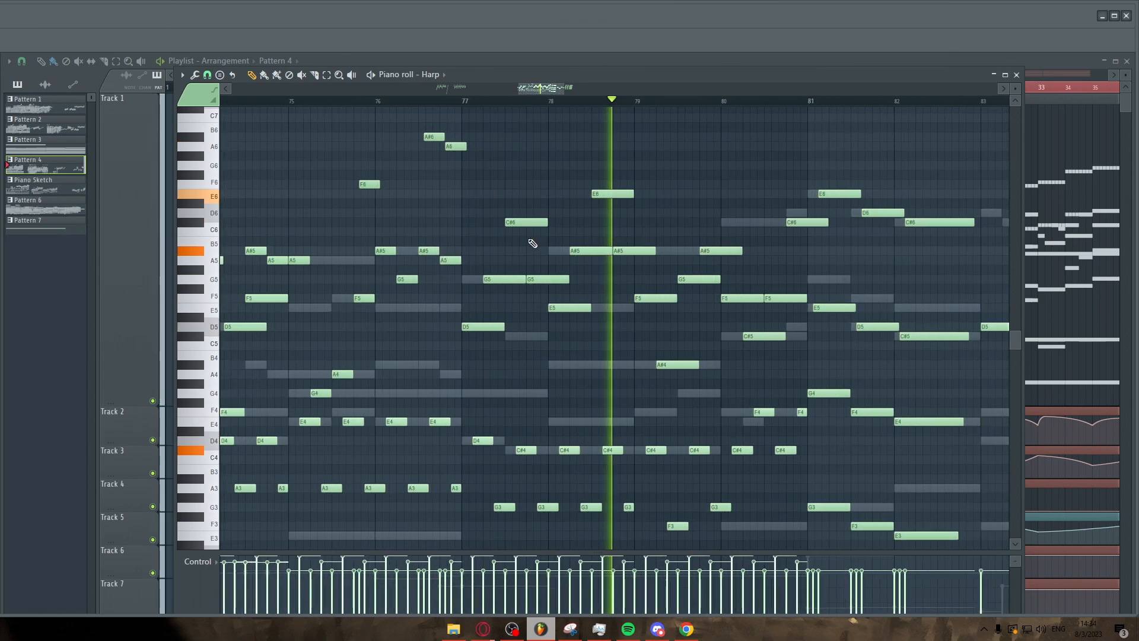
pyautogui.keyDown('ctrl'); pyautogui.scroll(-2, 813, 261); pyautogui.keyUp('ctrl')
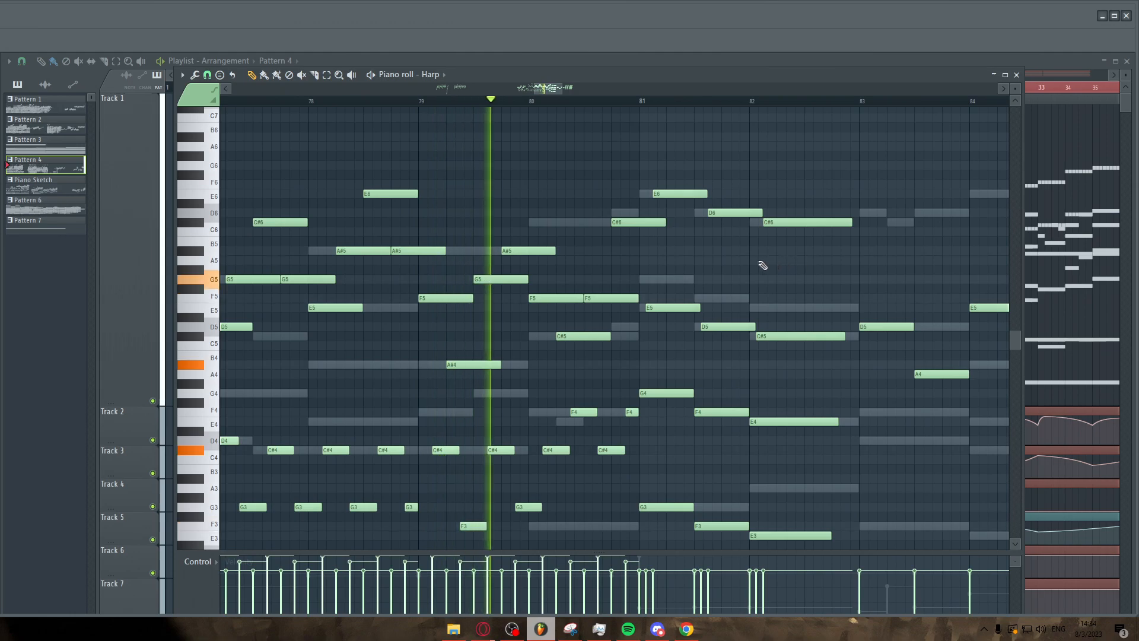
pyautogui.keyDown('ctrl'); pyautogui.scroll(2, 696, 263); pyautogui.keyUp('ctrl')
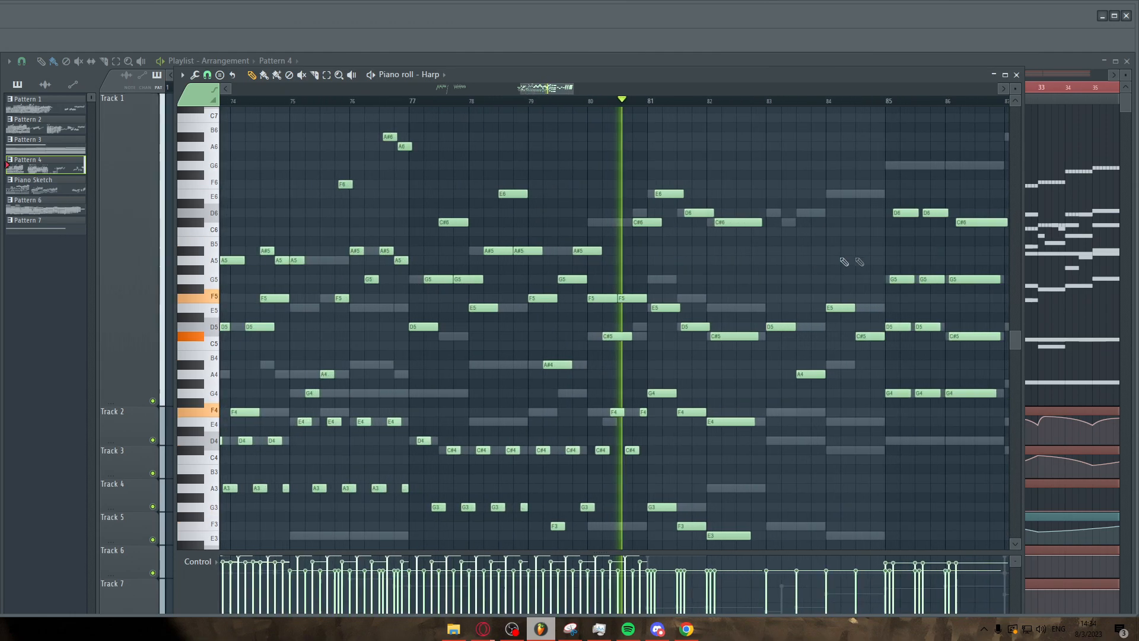
pyautogui.scroll(1, 630, 259)
pyautogui.scroll(-3, 630, 261)
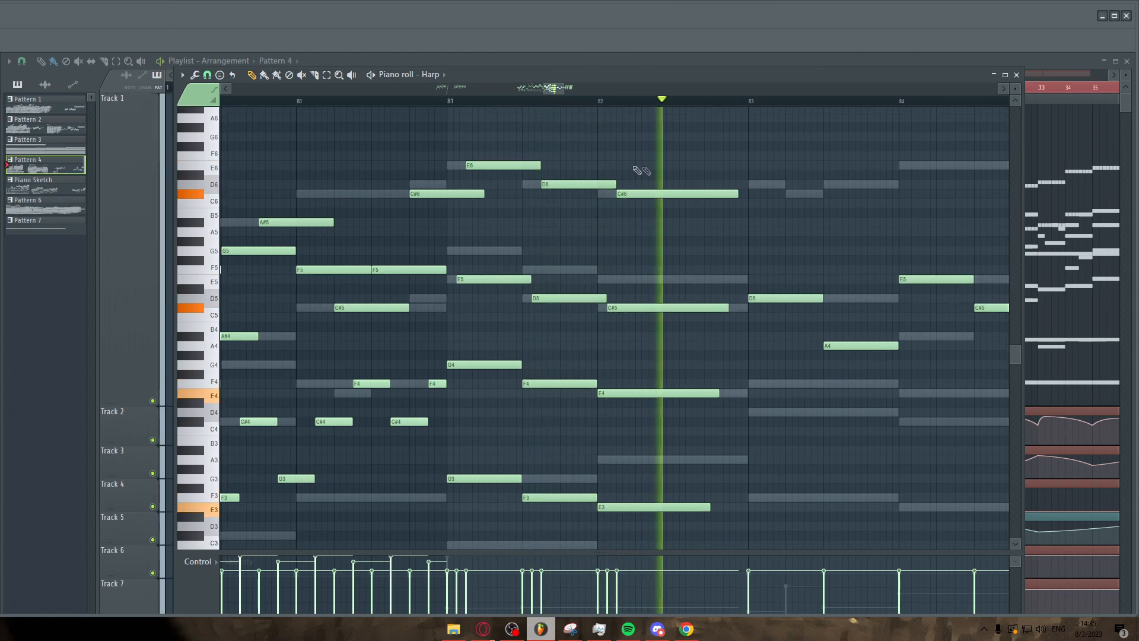
pyautogui.keyDown('ctrl'); pyautogui.scroll(-3, 493, 216); pyautogui.keyUp('ctrl')
pyautogui.keyDown('ctrl'); pyautogui.scroll(2, 475, 250); pyautogui.keyUp('ctrl')
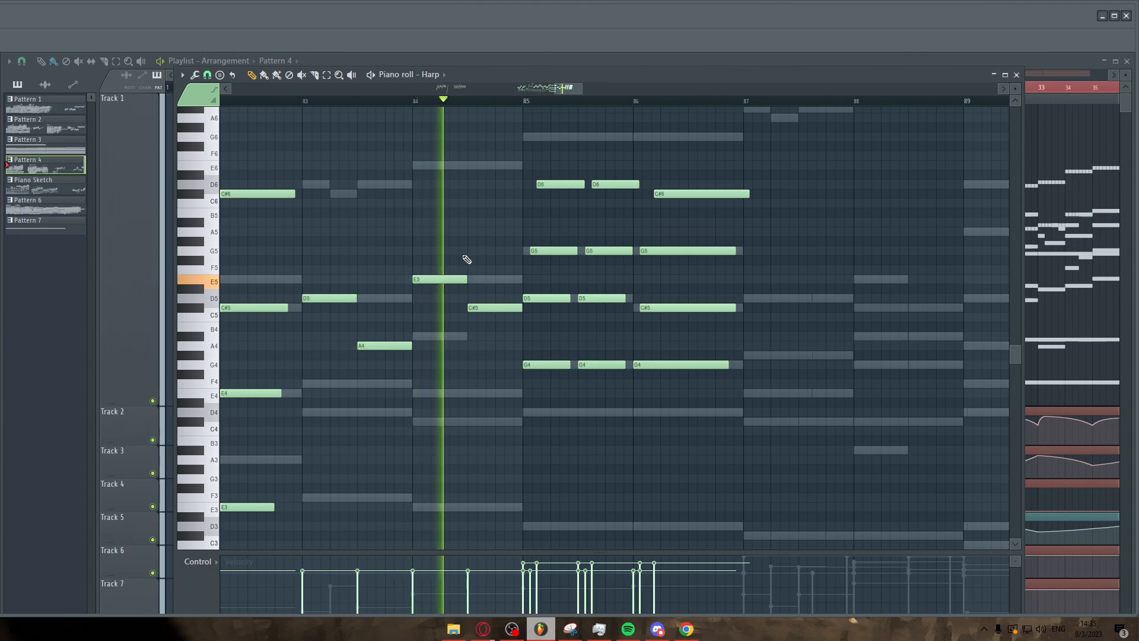
pyautogui.keyDown('ctrl'); pyautogui.scroll(-1, 468, 250); pyautogui.keyUp('ctrl')
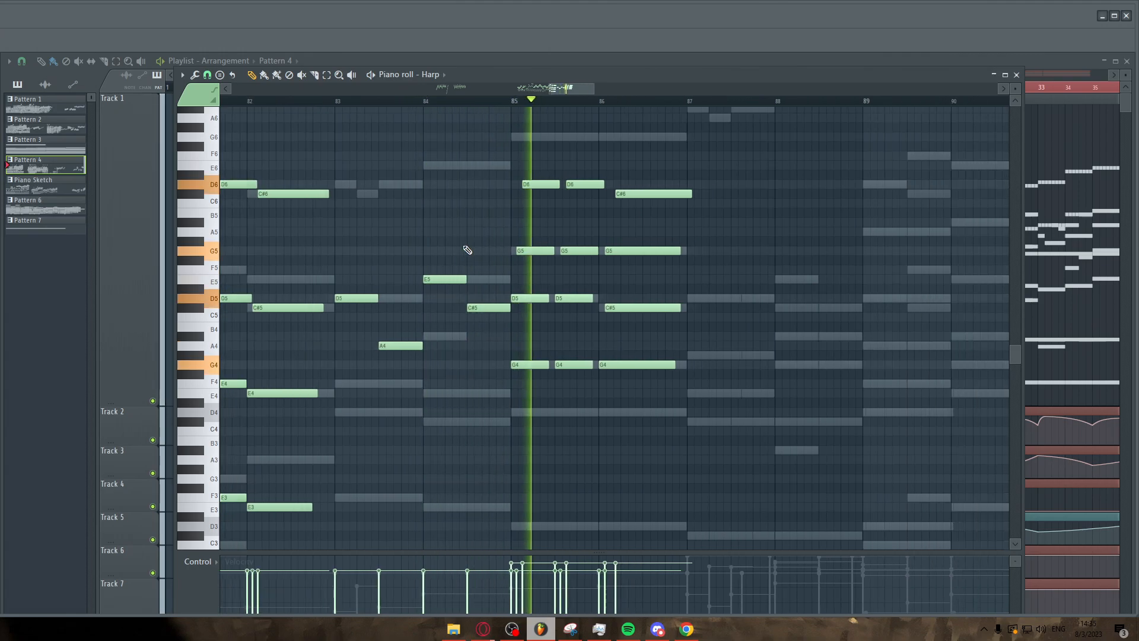
# Examine the Harp part's notes around bars 82 to 92, zooming in and out of the piano roll.
pyautogui.scroll(2, 750, 300)
pyautogui.hscroll(1, 665, 332)
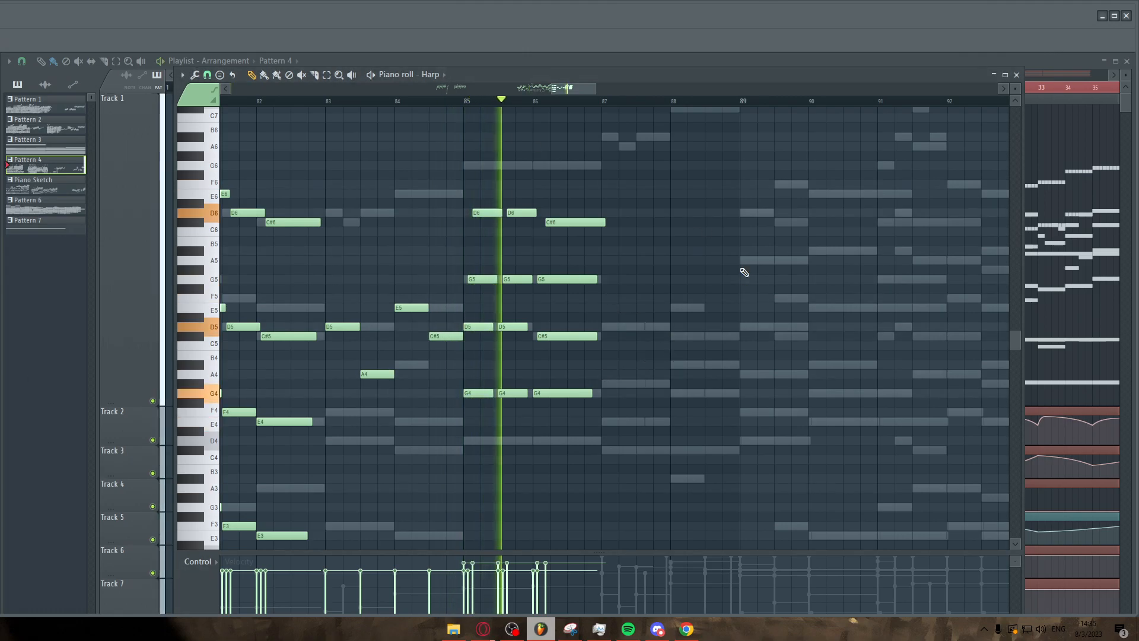
pyautogui.scroll(-2, 742, 276)
pyautogui.scroll(3, 746, 277)
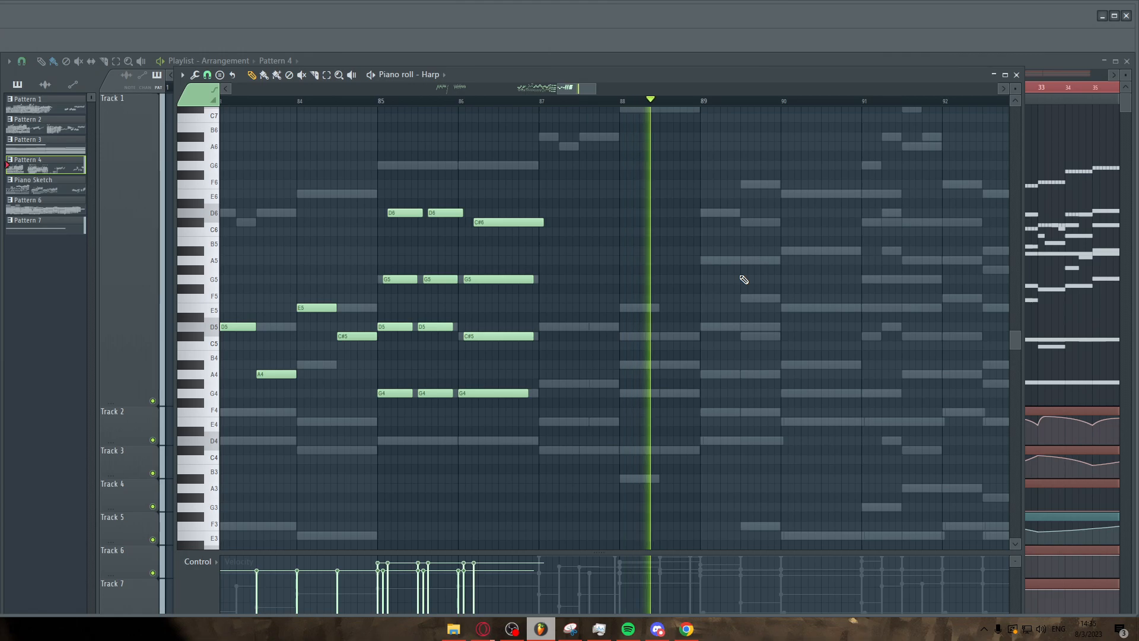
pyautogui.scroll(3, 745, 285)
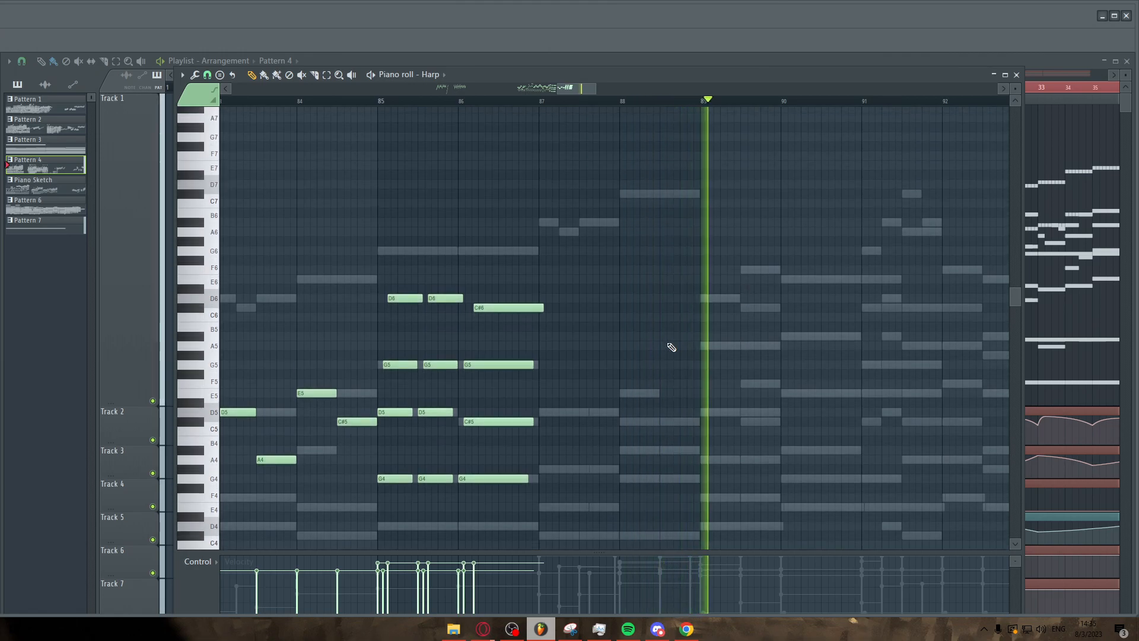
pyautogui.scroll(-5, 602, 381)
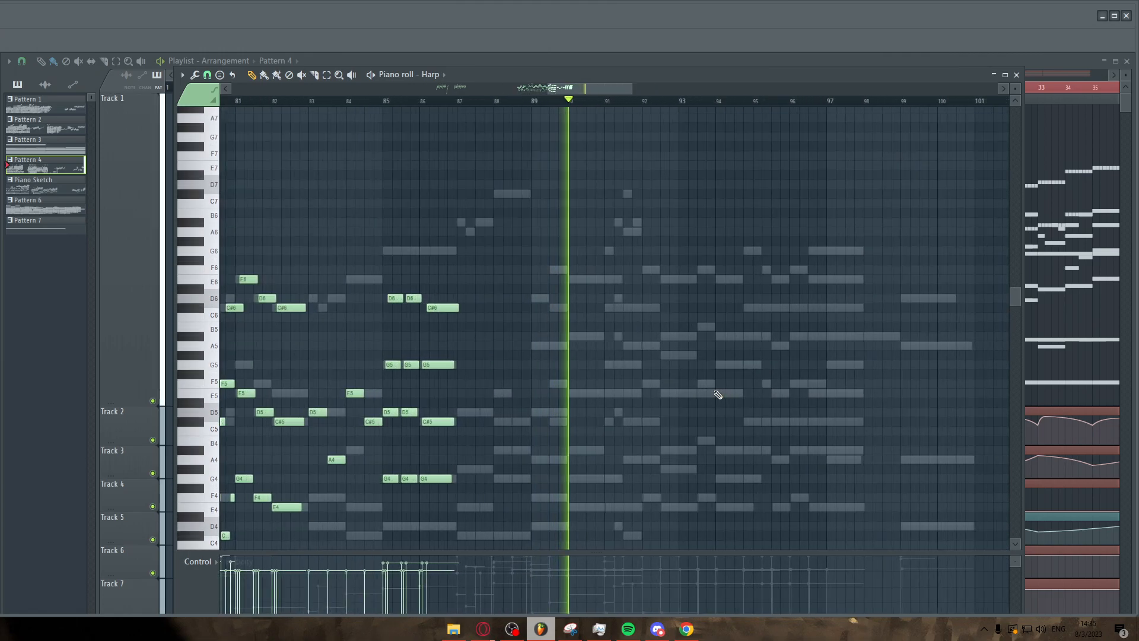
pyautogui.scroll(-3, 718, 394)
pyautogui.scroll(-4, 718, 394)
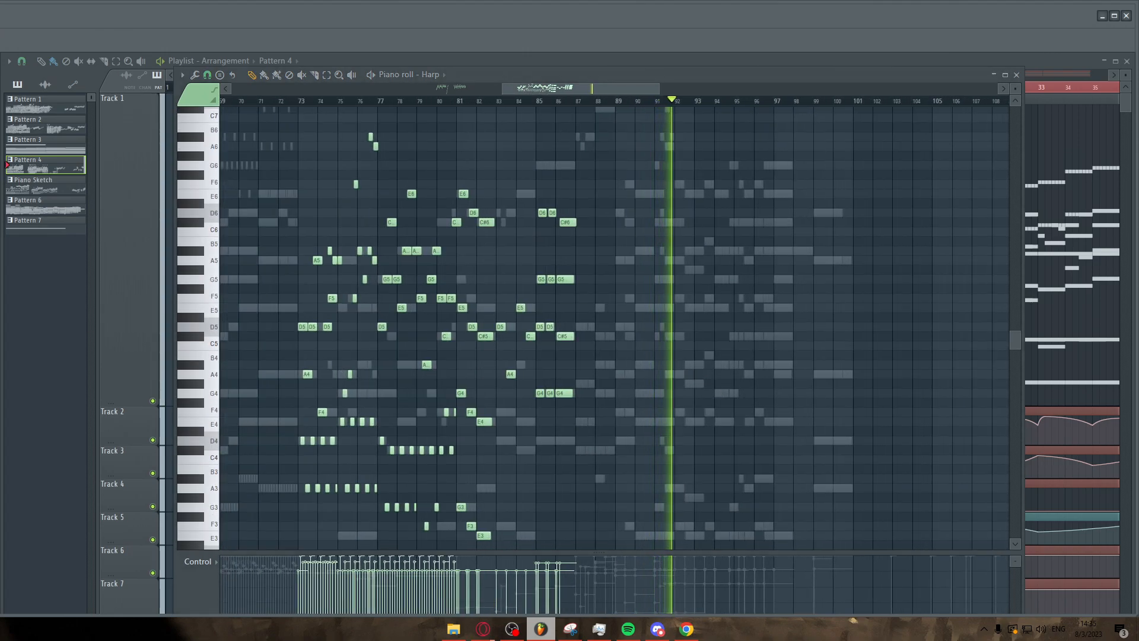
# Switch the piano roll to the freyja part and examine its notes around bars 92 to 100.
pyautogui.press('Down')
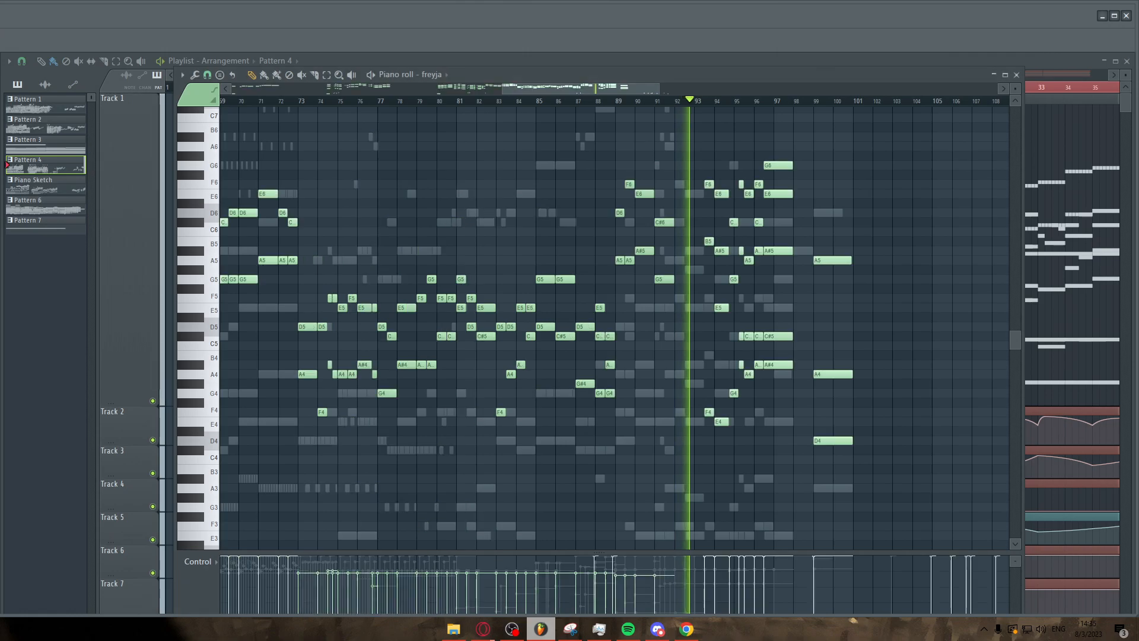
pyautogui.scroll(5, 657, 314)
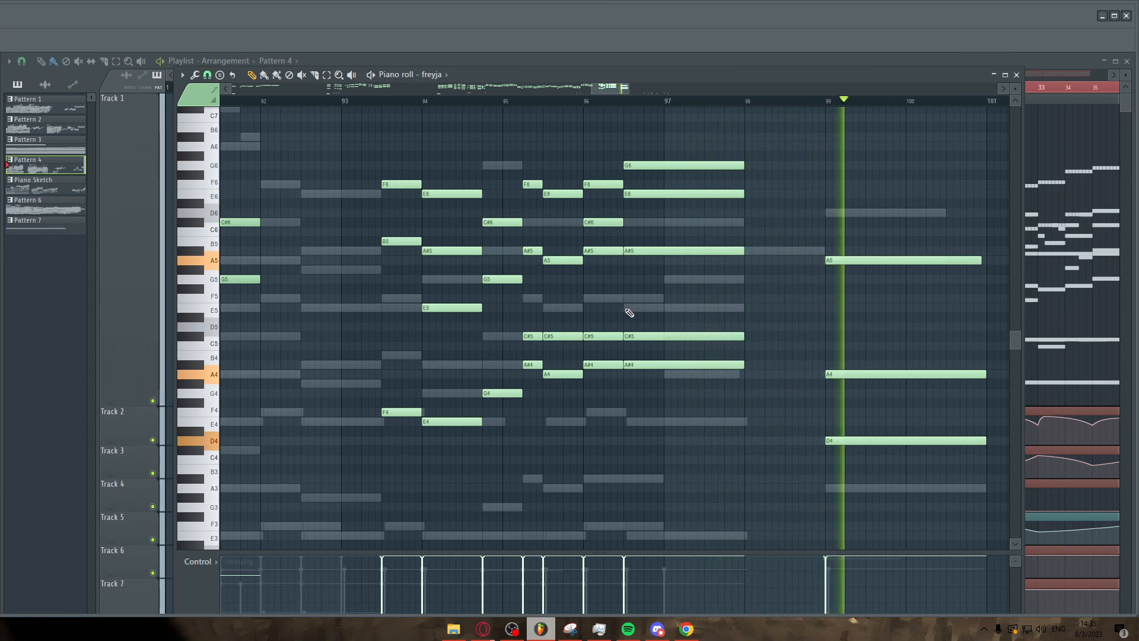
pyautogui.keyDown('ctrl'); pyautogui.scroll(-3, 519, 324); pyautogui.keyUp('ctrl')
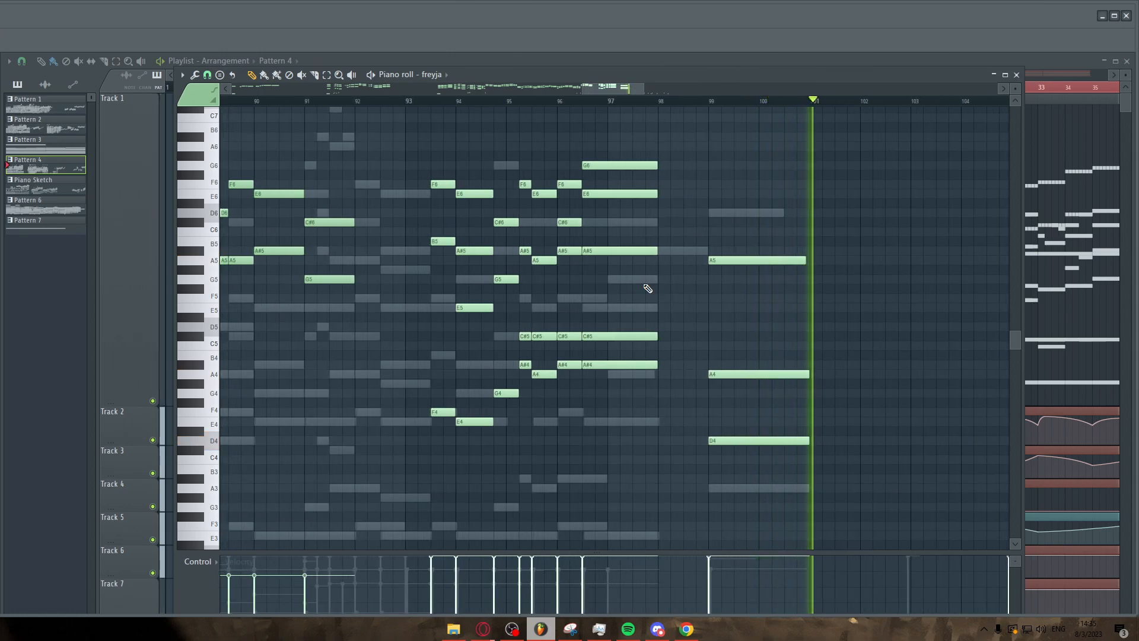
# Switch to the playlist and view the whole arrangement across all tracks.
pyautogui.press('F7')
pyautogui.keyDown('ctrl'); pyautogui.scroll(-5, 610, 293); pyautogui.keyUp('ctrl')
pyautogui.scroll(-2, 610, 293)
pyautogui.scroll(2, 610, 293)
pyautogui.keyDown('ctrl'); pyautogui.scroll(4, 610, 293); pyautogui.keyUp('ctrl')
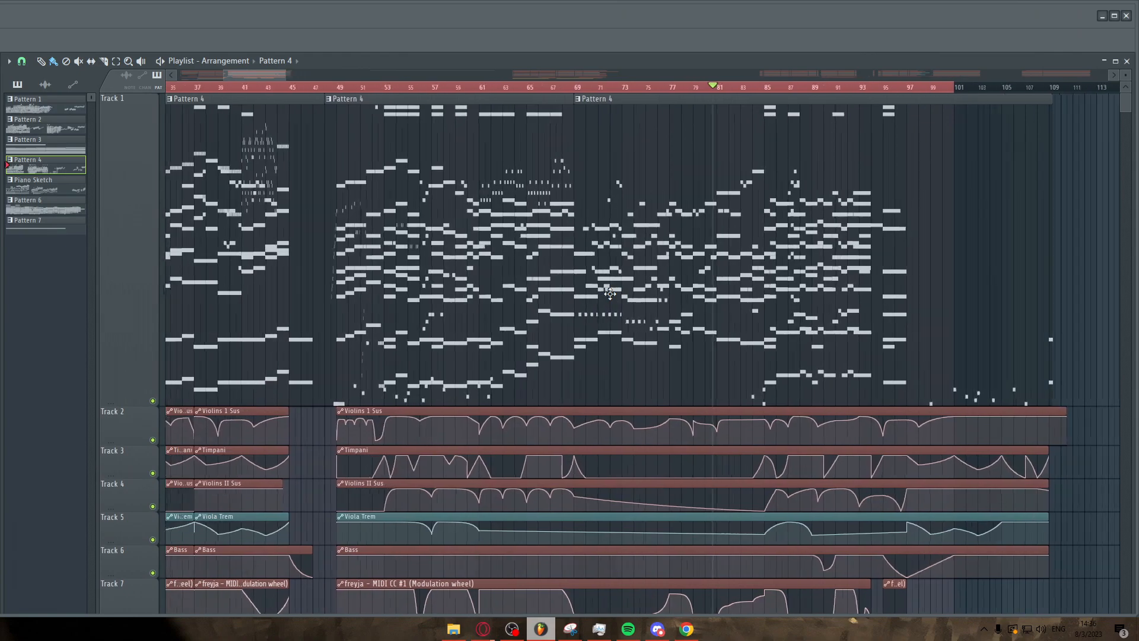
pyautogui.keyDown('ctrl'); pyautogui.scroll(-4, 610, 293); pyautogui.keyUp('ctrl')
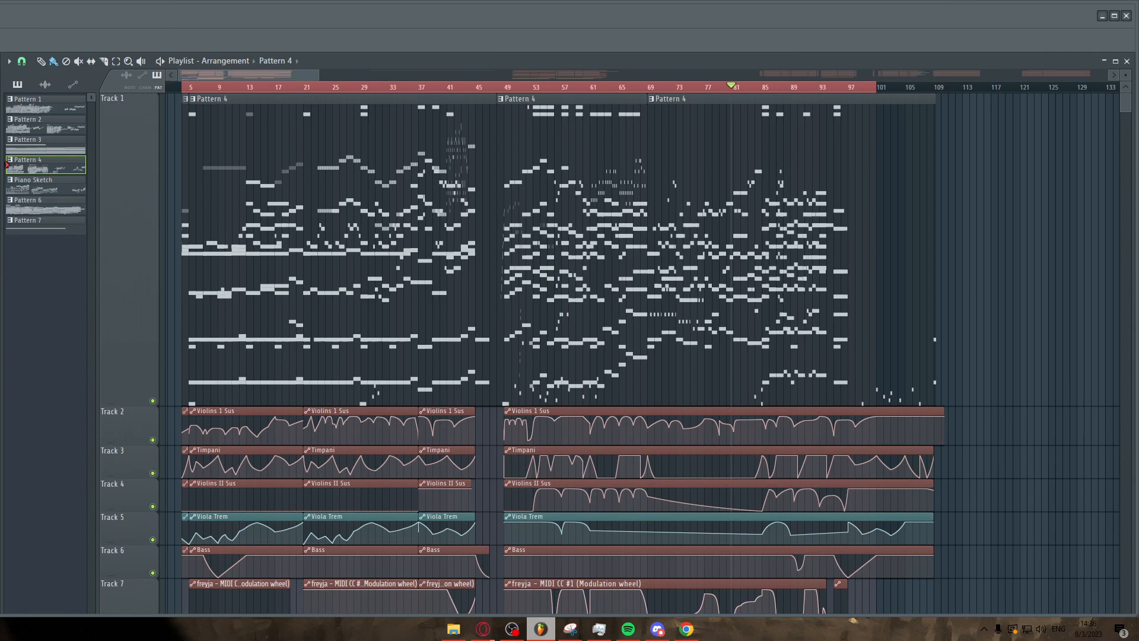
# Play the arrangement from around bar 22 and follow it in the playlist, zooming between sections.
pyautogui.click(313, 88)
pyautogui.press('space')
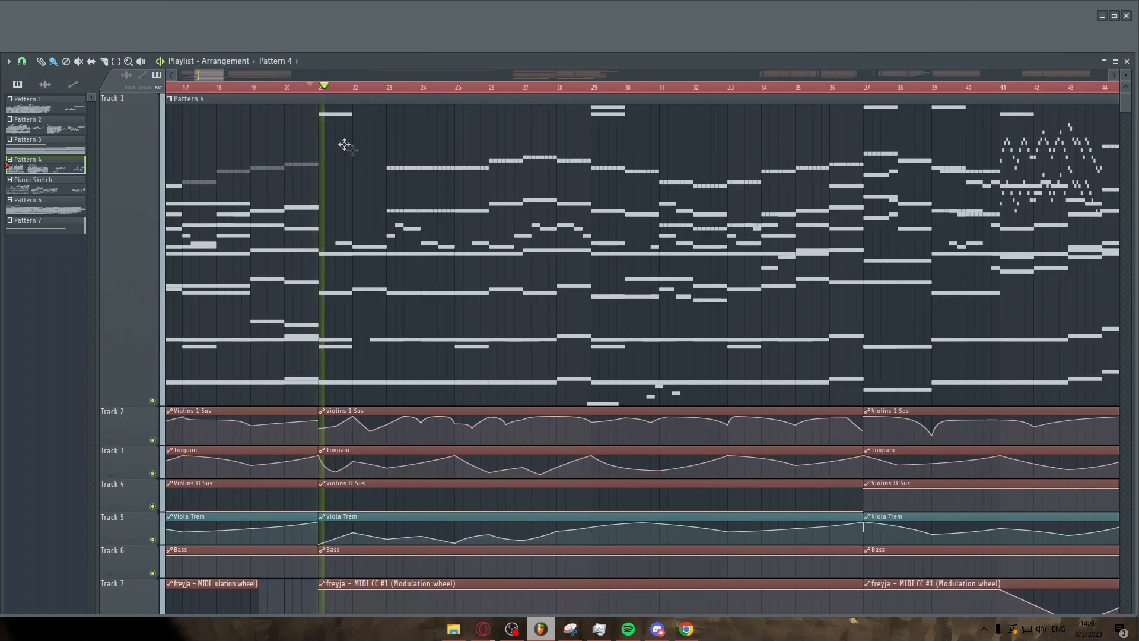
pyautogui.keyDown('ctrl'); pyautogui.scroll(-2, 441, 178); pyautogui.keyUp('ctrl')
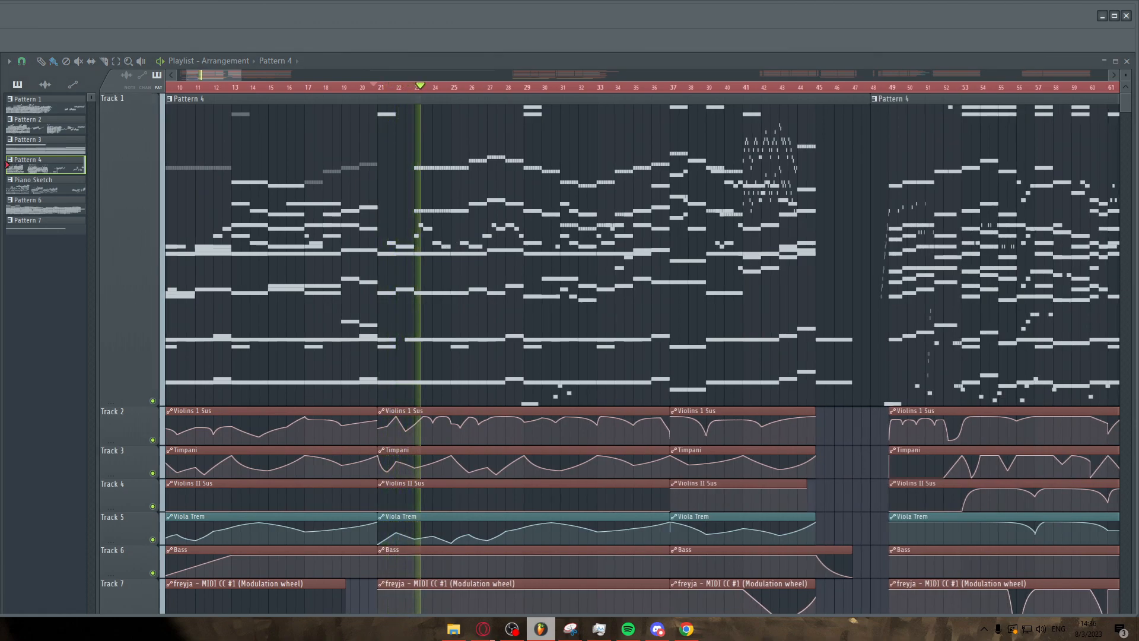
pyautogui.keyDown('ctrl'); pyautogui.scroll(2, 481, 222); pyautogui.keyUp('ctrl')
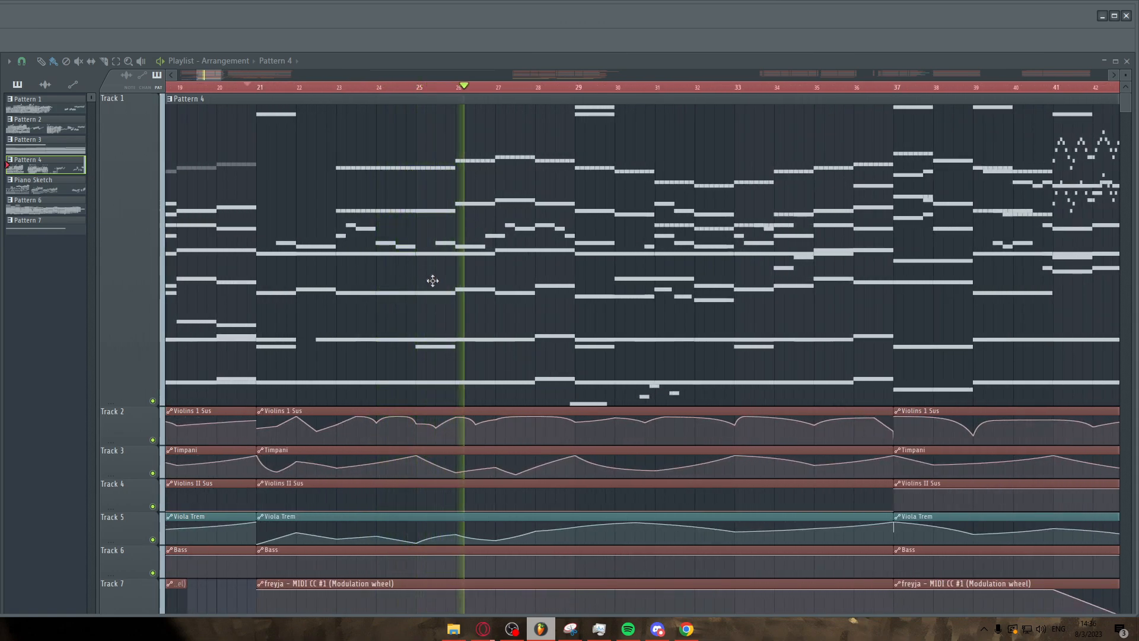
pyautogui.keyDown('ctrl'); pyautogui.scroll(-3, 433, 280); pyautogui.keyUp('ctrl')
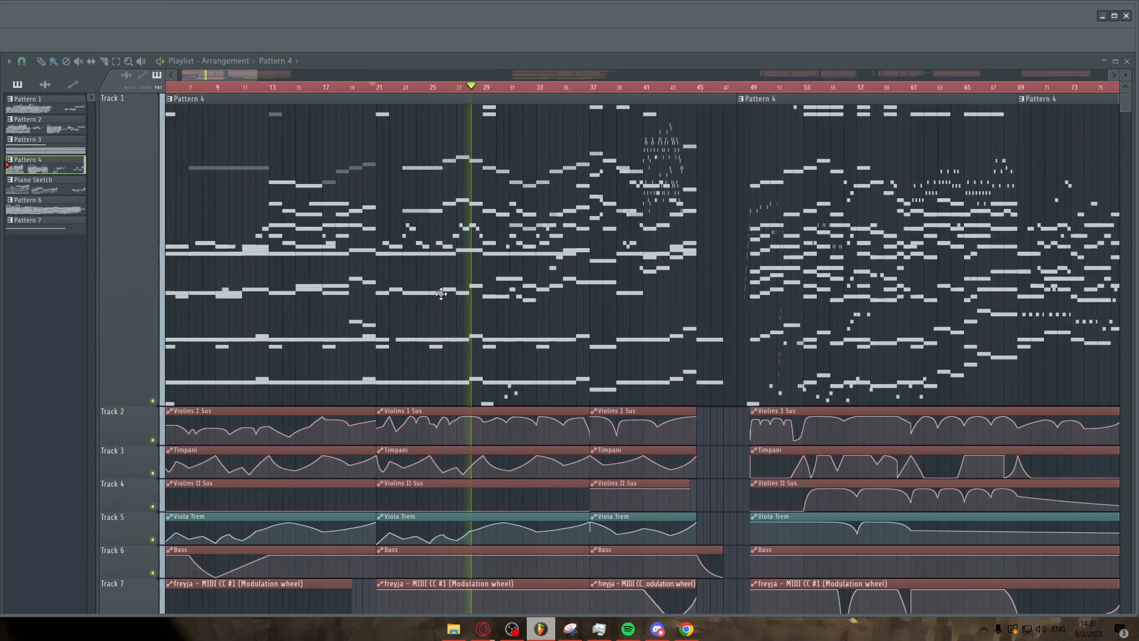
pyautogui.keyDown('ctrl'); pyautogui.scroll(3, 624, 235); pyautogui.keyUp('ctrl')
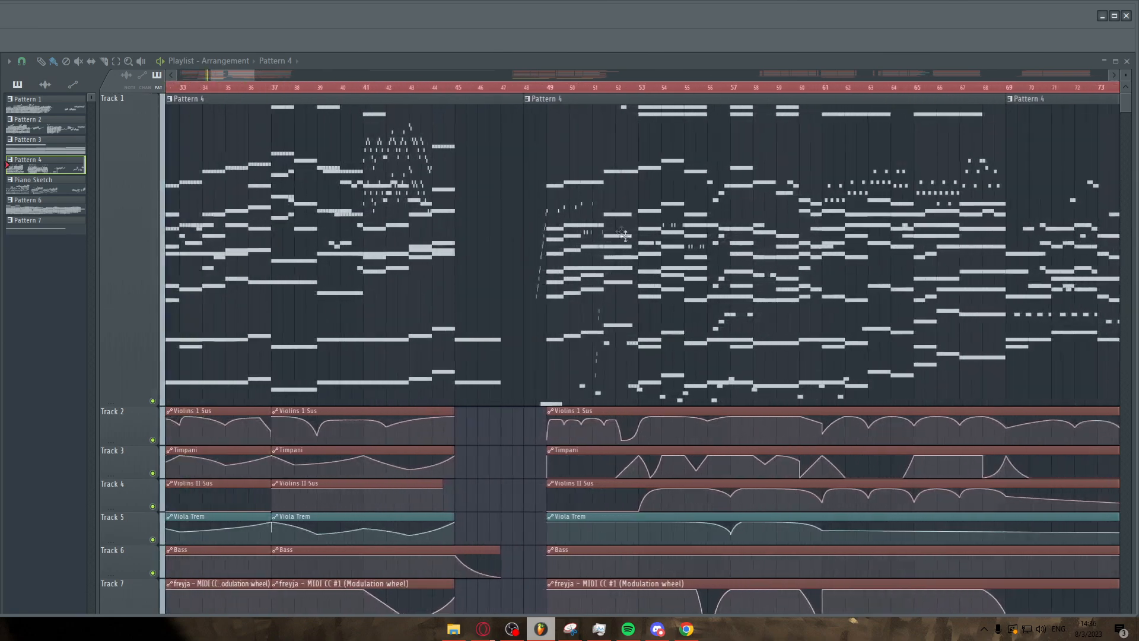
pyautogui.keyDown('ctrl'); pyautogui.scroll(5, 736, 209); pyautogui.keyUp('ctrl')
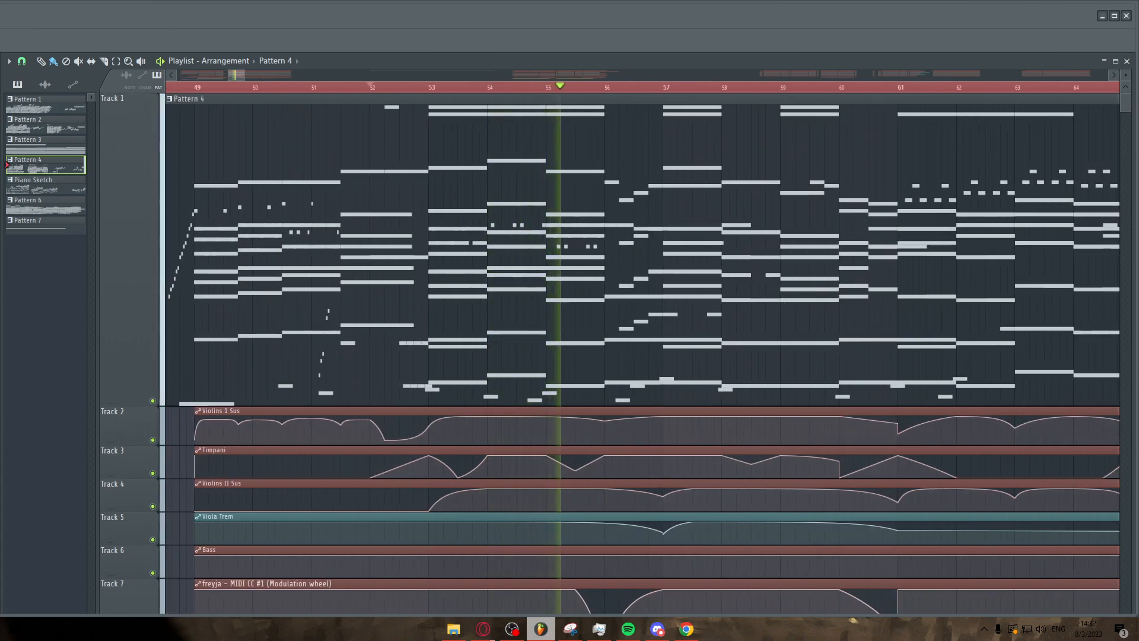
# Open the Timpani part in the piano roll and zoom into its notes around bars 56 to 69.
pyautogui.press('F7')
pyautogui.keyDown('ctrl'); pyautogui.scroll(8, 601, 337); pyautogui.keyUp('ctrl')
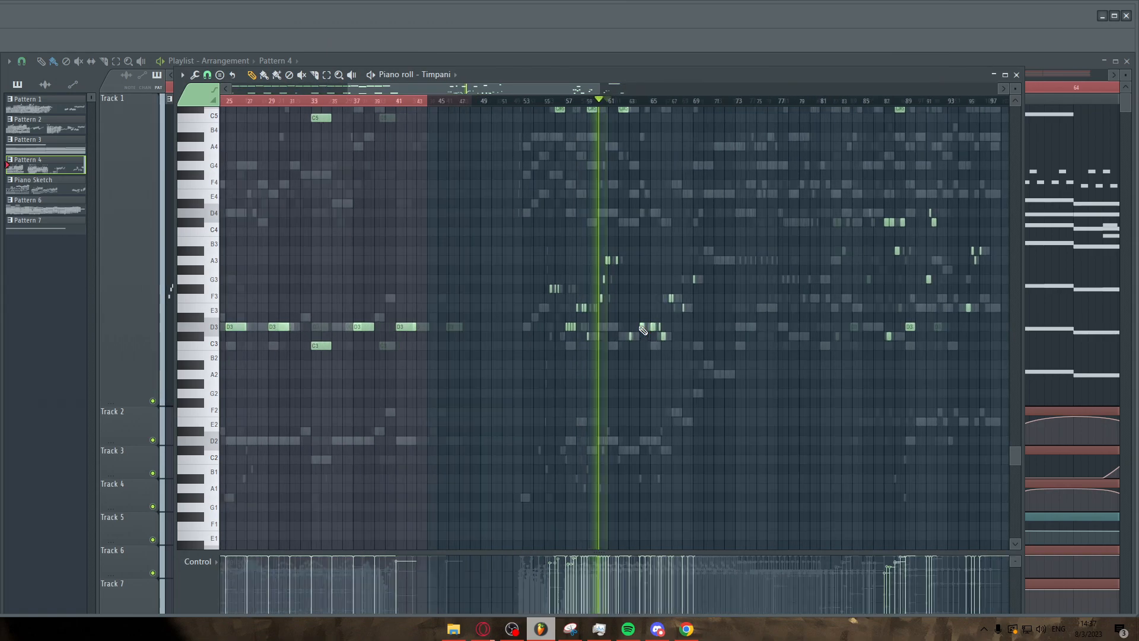
pyautogui.scroll(3, 611, 356)
pyautogui.keyDown('ctrl'); pyautogui.scroll(3, 619, 370); pyautogui.keyUp('ctrl')
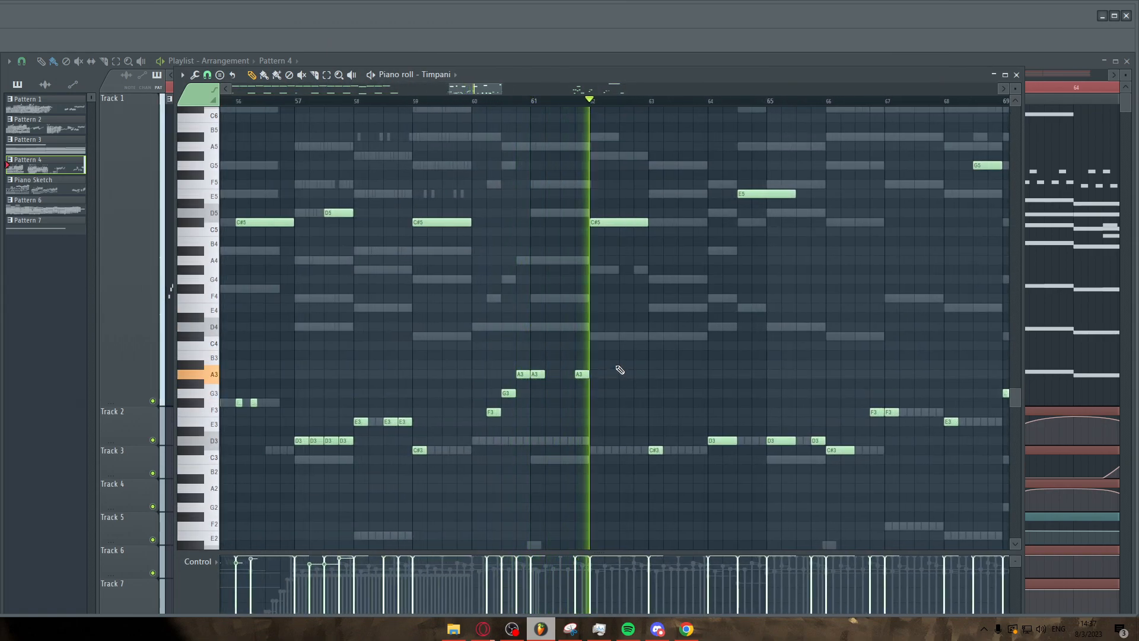
pyautogui.scroll(-3, 643, 353)
pyautogui.keyDown('ctrl'); pyautogui.scroll(-3, 676, 343); pyautogui.keyUp('ctrl')
pyautogui.keyDown('ctrl'); pyautogui.scroll(3, 781, 330); pyautogui.keyUp('ctrl')
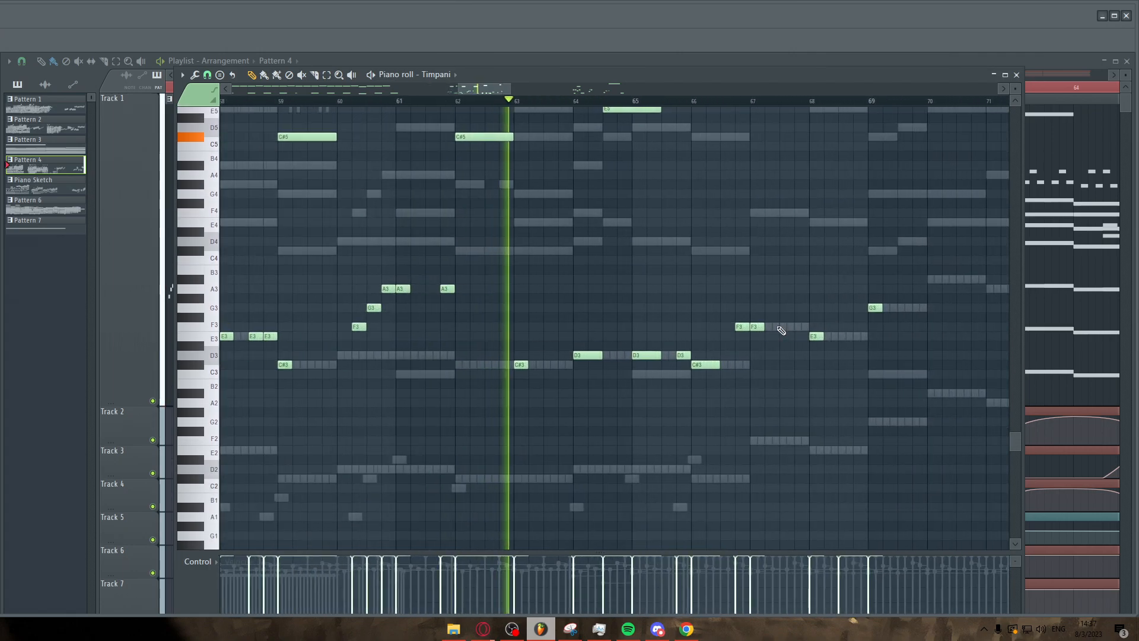
# Follow the Timpani notes from bar 64 to bar 70 during playback, then stop playback.
pyautogui.scroll(3, 781, 331)
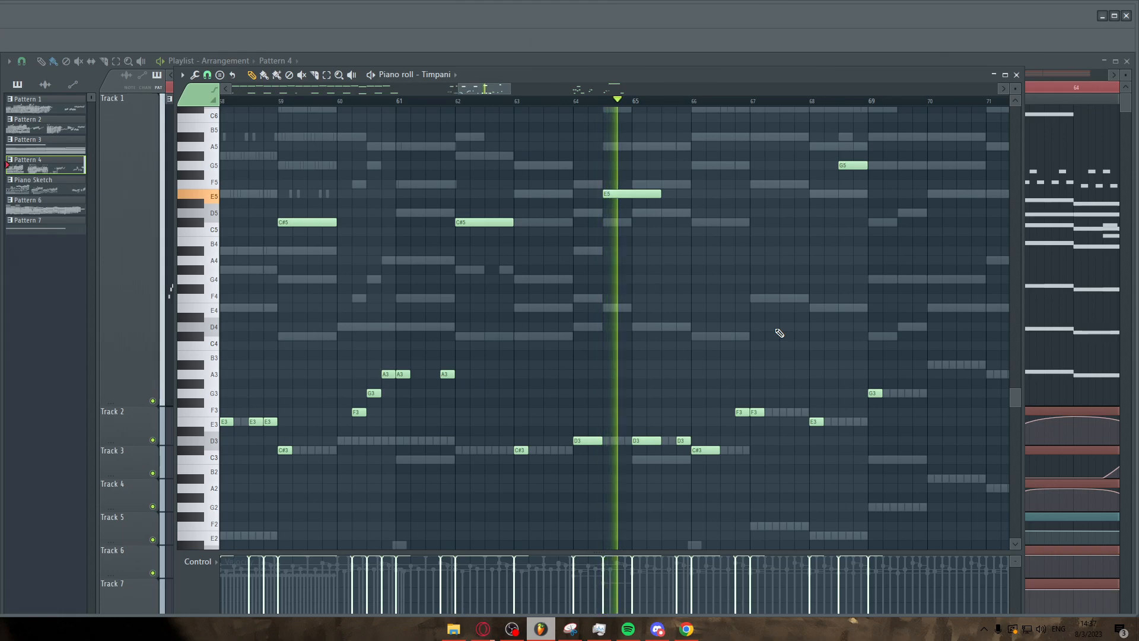
pyautogui.keyDown('ctrl'); pyautogui.scroll(-2, 654, 351); pyautogui.keyUp('ctrl')
pyautogui.keyDown('ctrl'); pyautogui.scroll(3, 804, 350); pyautogui.keyUp('ctrl')
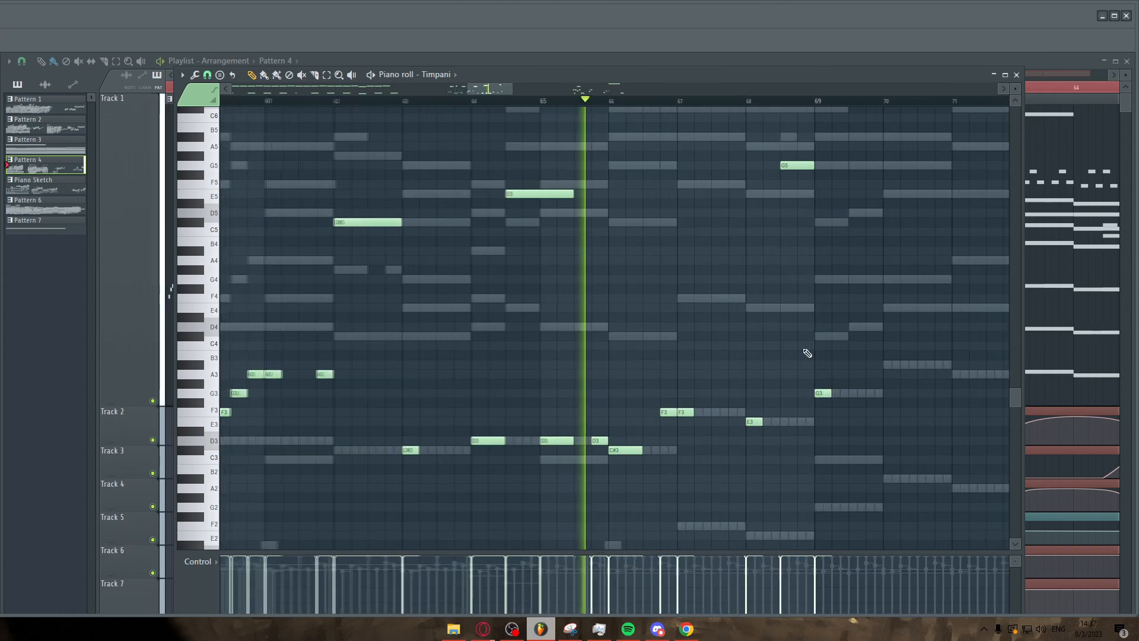
pyautogui.keyDown('ctrl'); pyautogui.scroll(-3, 809, 350); pyautogui.keyUp('ctrl')
pyautogui.keyDown('ctrl'); pyautogui.scroll(-2, 821, 355); pyautogui.keyUp('ctrl')
pyautogui.keyDown('ctrl'); pyautogui.scroll(4, 890, 367); pyautogui.keyUp('ctrl')
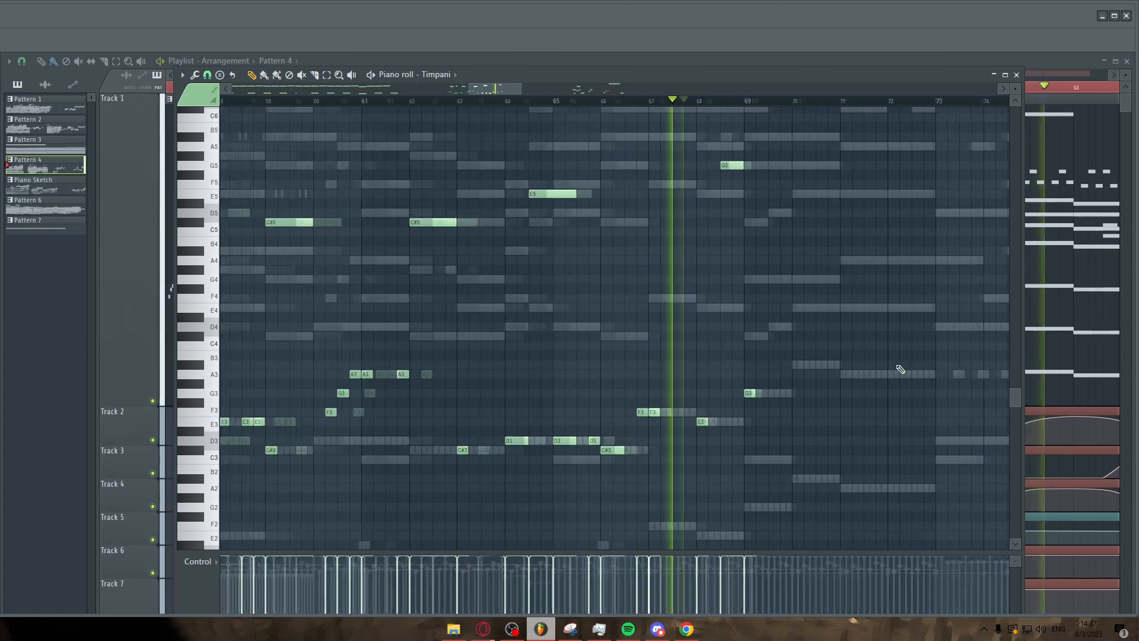
pyautogui.keyDown('ctrl'); pyautogui.scroll(1, 900, 369); pyautogui.keyUp('ctrl')
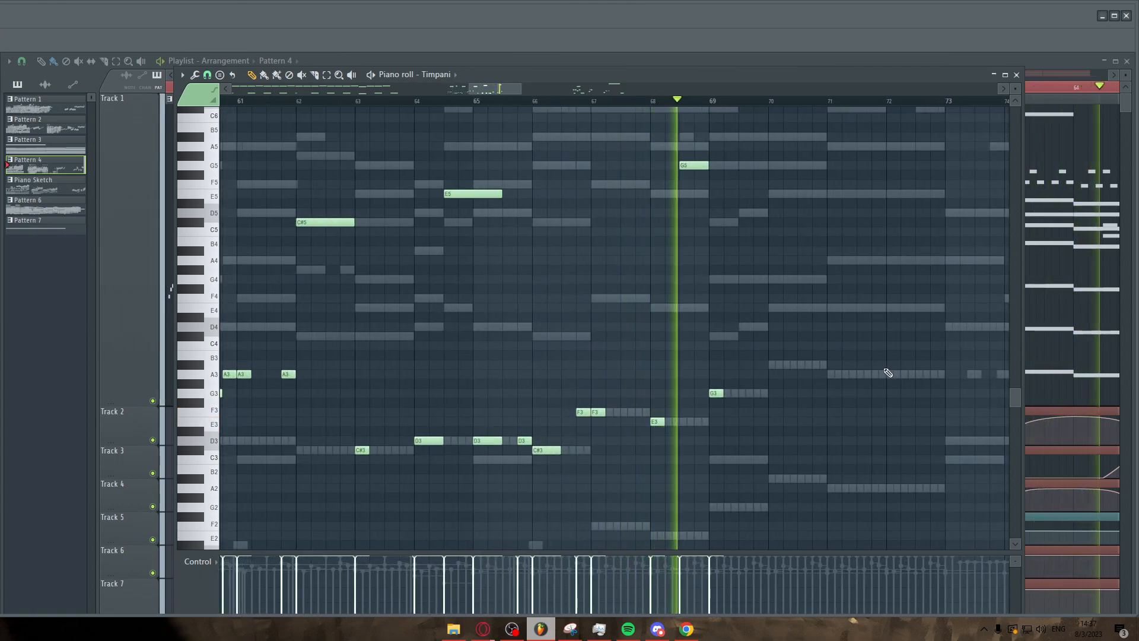
pyautogui.keyDown('ctrl'); pyautogui.scroll(-3, 884, 373); pyautogui.keyUp('ctrl')
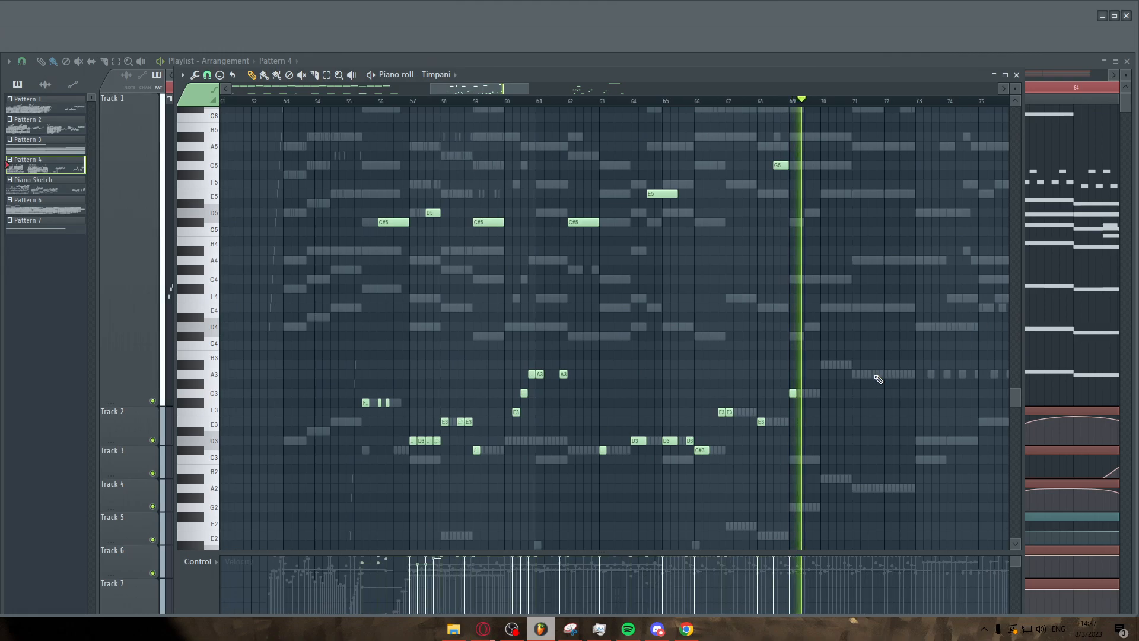
pyautogui.keyDown('ctrl'); pyautogui.scroll(-6, 855, 380); pyautogui.keyUp('ctrl')
pyautogui.keyDown('ctrl'); pyautogui.scroll(5, 885, 348); pyautogui.keyUp('ctrl')
pyautogui.press('space')
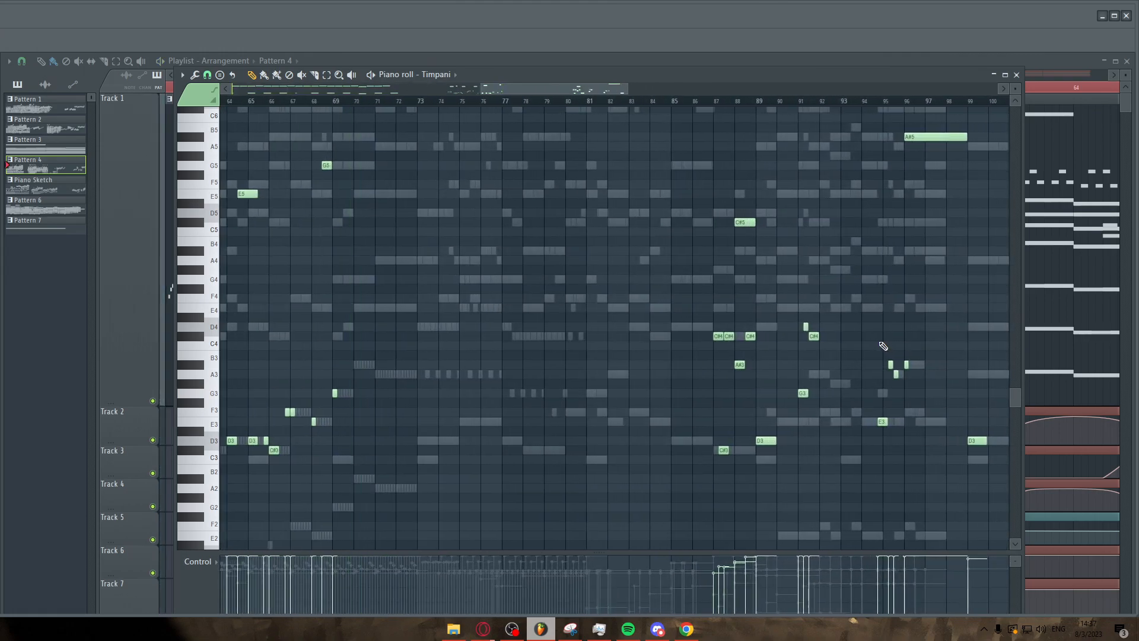
# Return to the playlist and view the arrangement between bars 31 and 86.
pyautogui.keyDown('ctrl'); pyautogui.scroll(-3, 883, 345); pyautogui.keyUp('ctrl')
pyautogui.click(453, 58)
pyautogui.keyDown('ctrl'); pyautogui.scroll(-3, 601, 201); pyautogui.keyUp('ctrl')
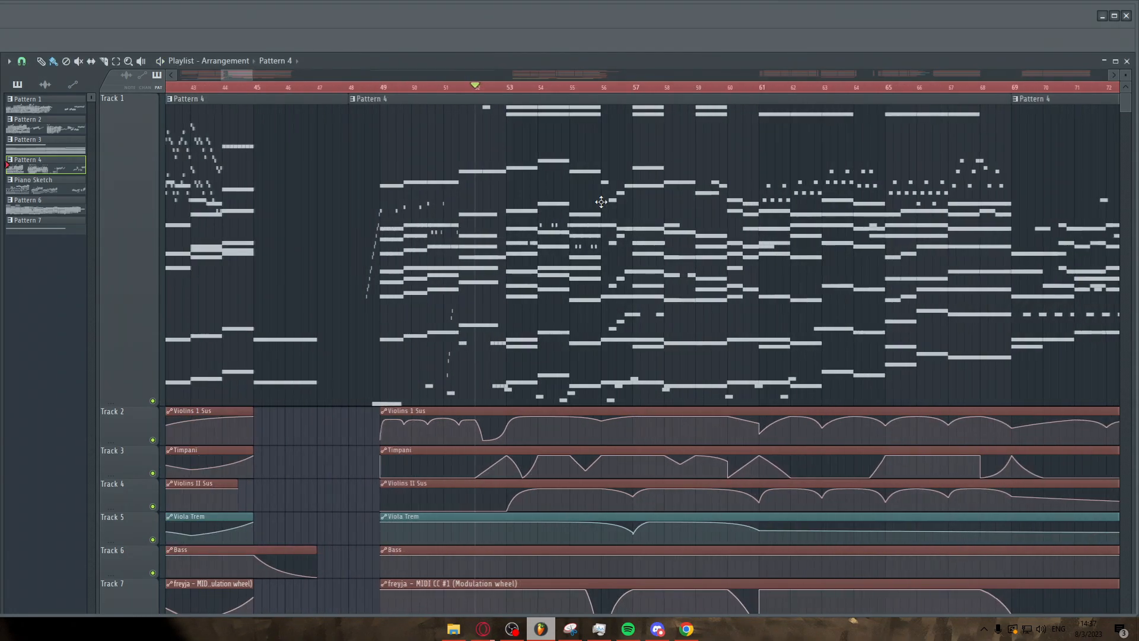
pyautogui.keyDown('ctrl'); pyautogui.scroll(-2, 601, 202); pyautogui.keyUp('ctrl')
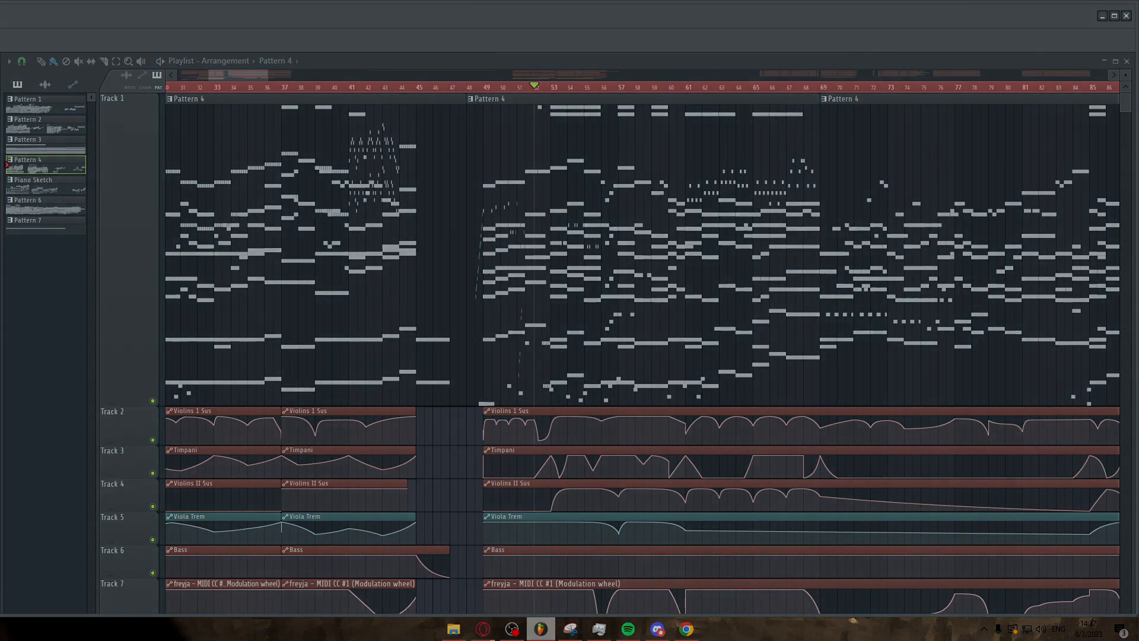